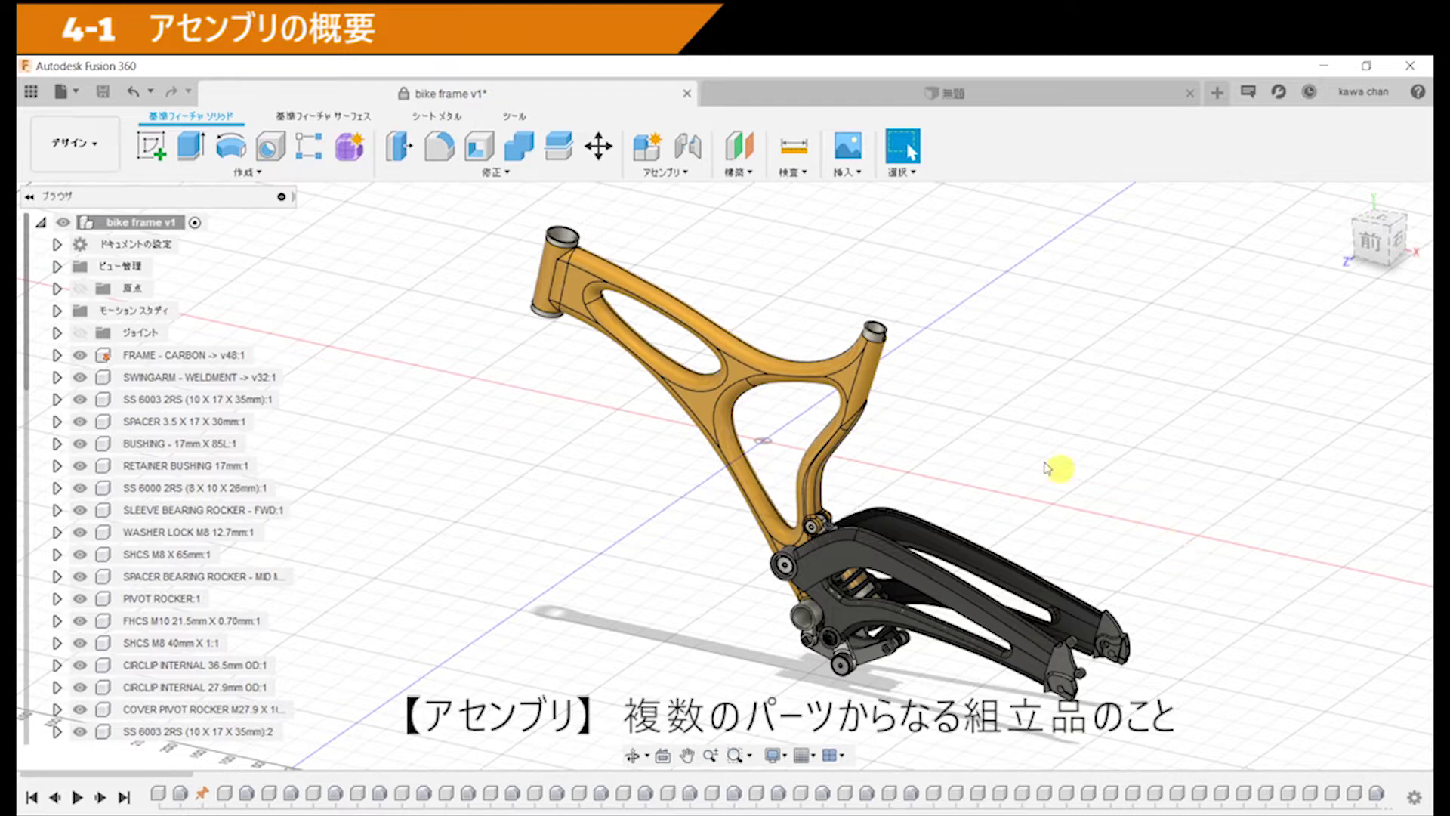
Step: Show the Assemble dropdown's commands for the bike frame v1 design
click(699, 177)
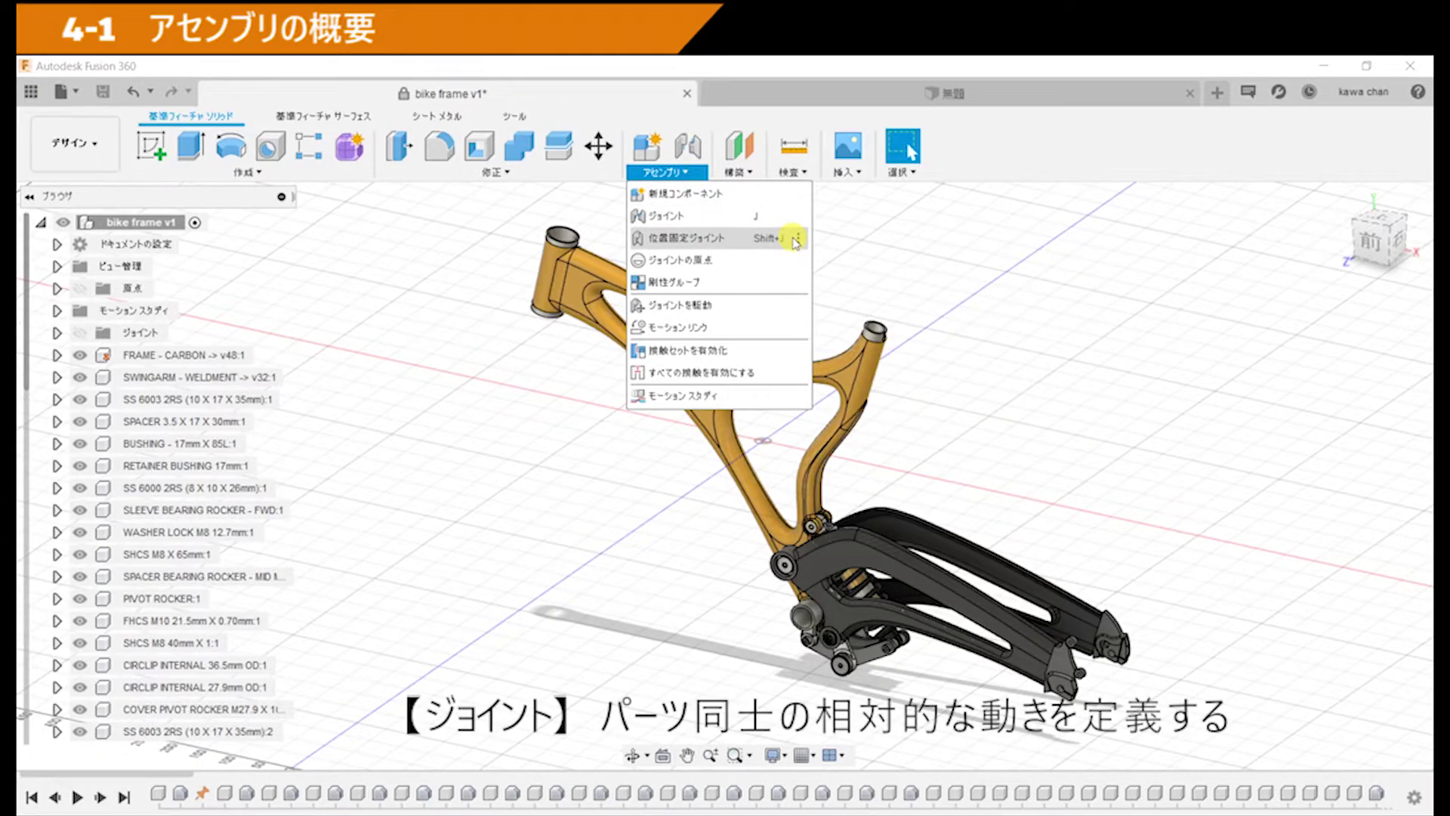
Step: Close the menu, swing the rear swingarm upward about its pivot, then reframe the whole frame
click(1035, 346)
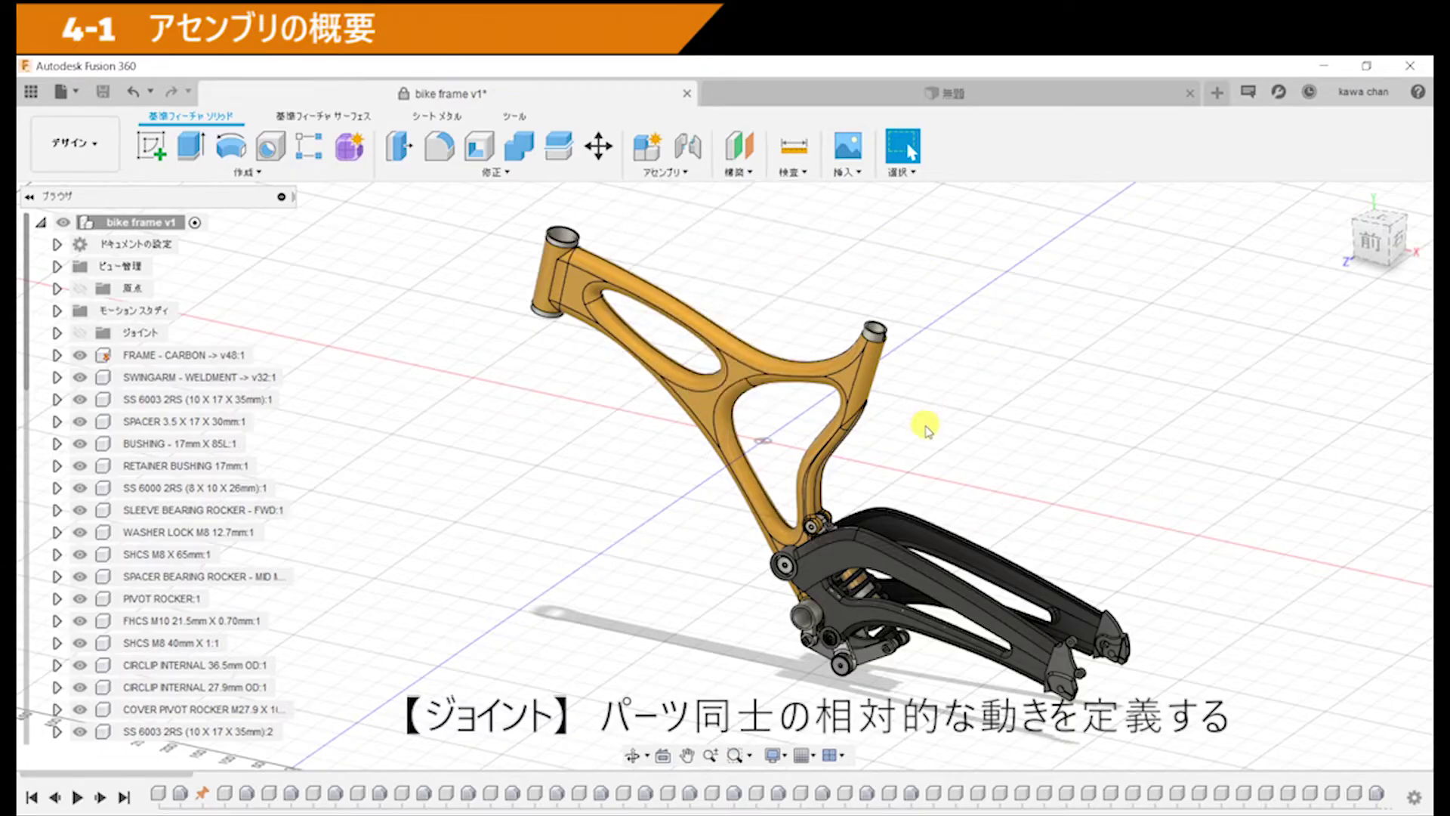
scroll(925, 423, up, 2)
scroll(923, 421, up, 2)
scroll(917, 340, up, 2)
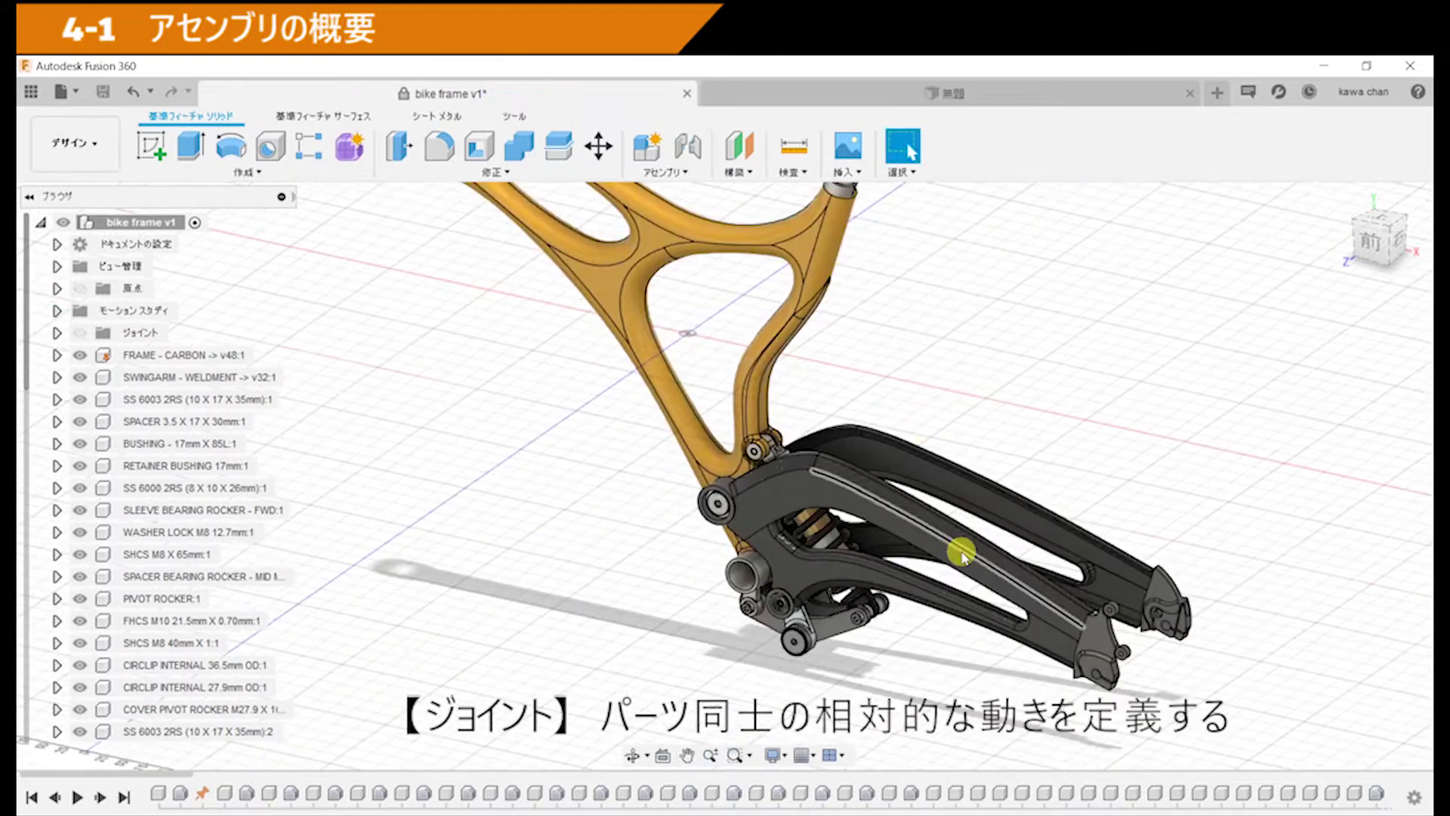
mouse_move(848, 493)
mouse_down()
mouse_move(840, 471)
mouse_move(865, 519)
mouse_move(863, 493)
mouse_move(874, 559)
mouse_up()
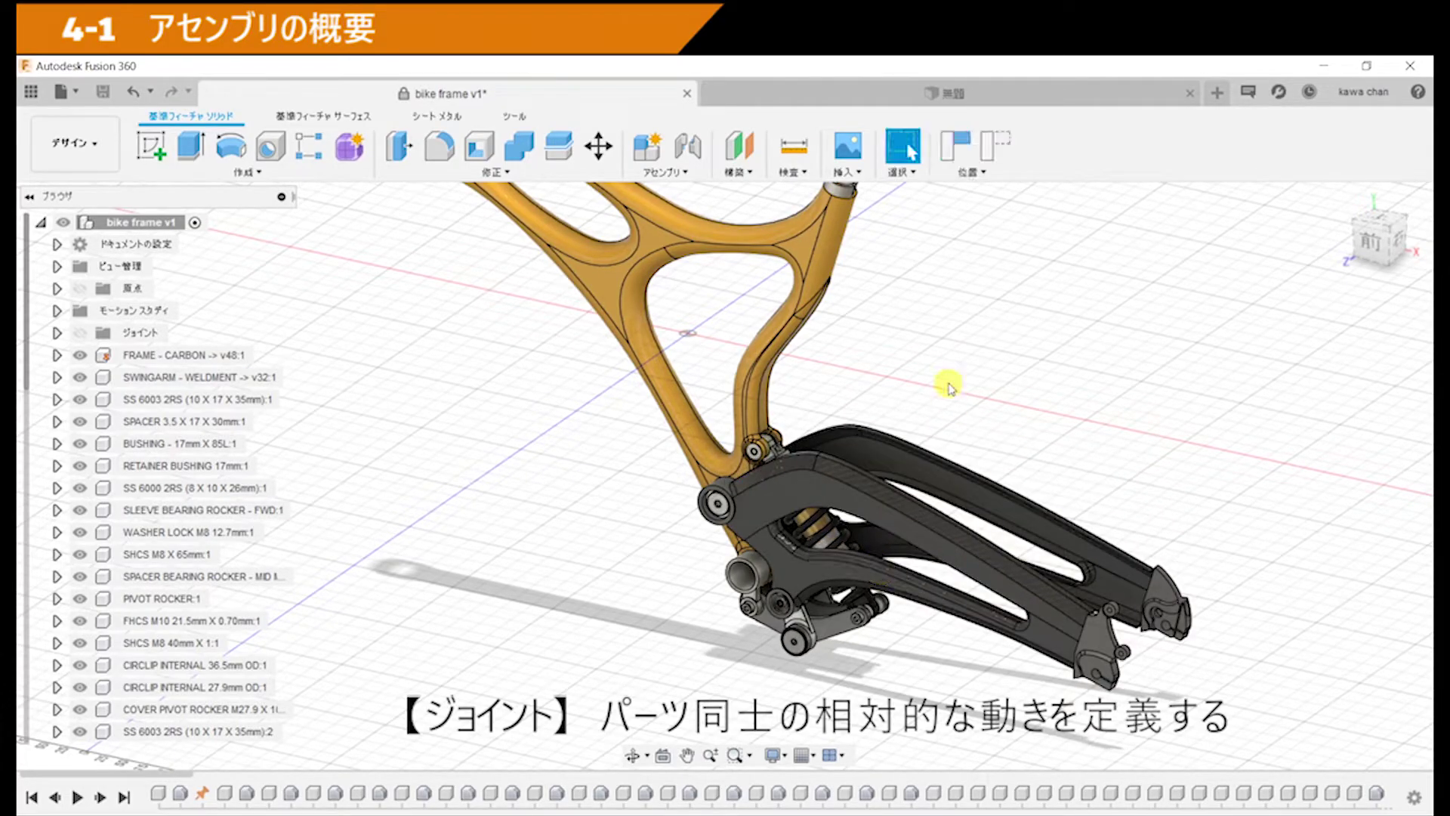
scroll(966, 355, down, 3)
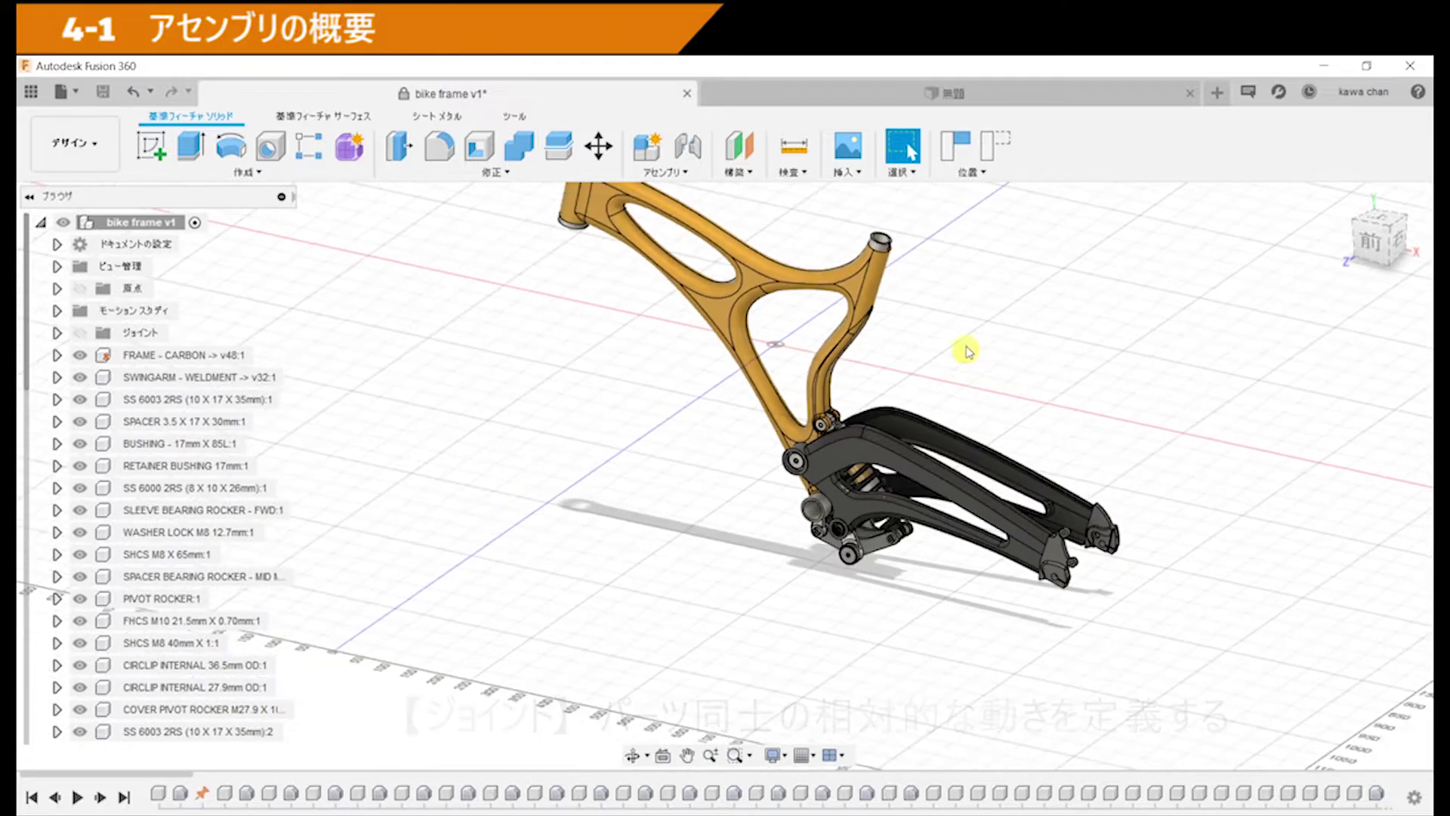
middle_drag(966, 344, 959, 415)
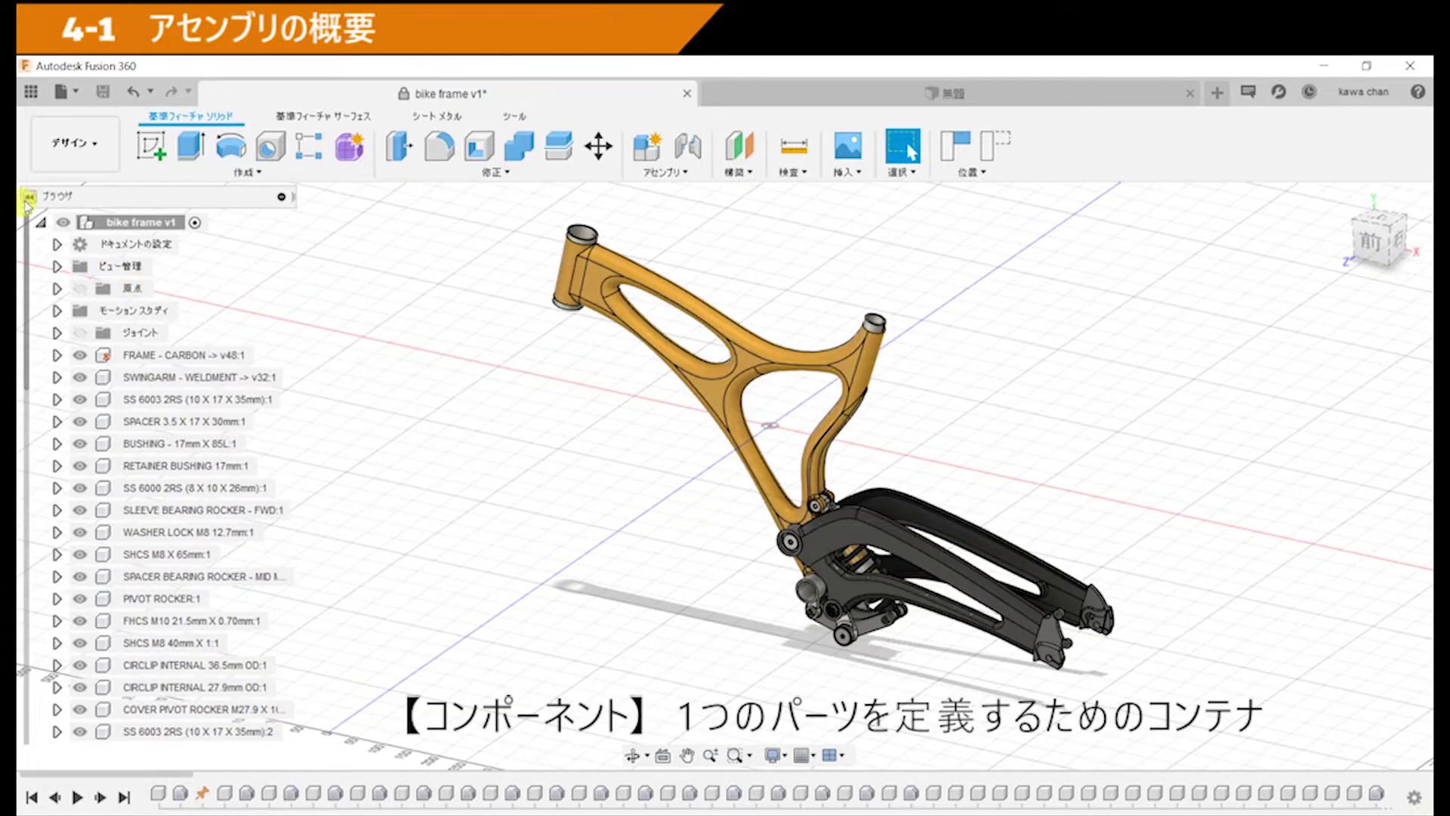
Step: Select bike frame v1, then expand SWINGARM - WELDMENT and the SS 6003 2RS:1 bearing in the Browser
click(89, 224)
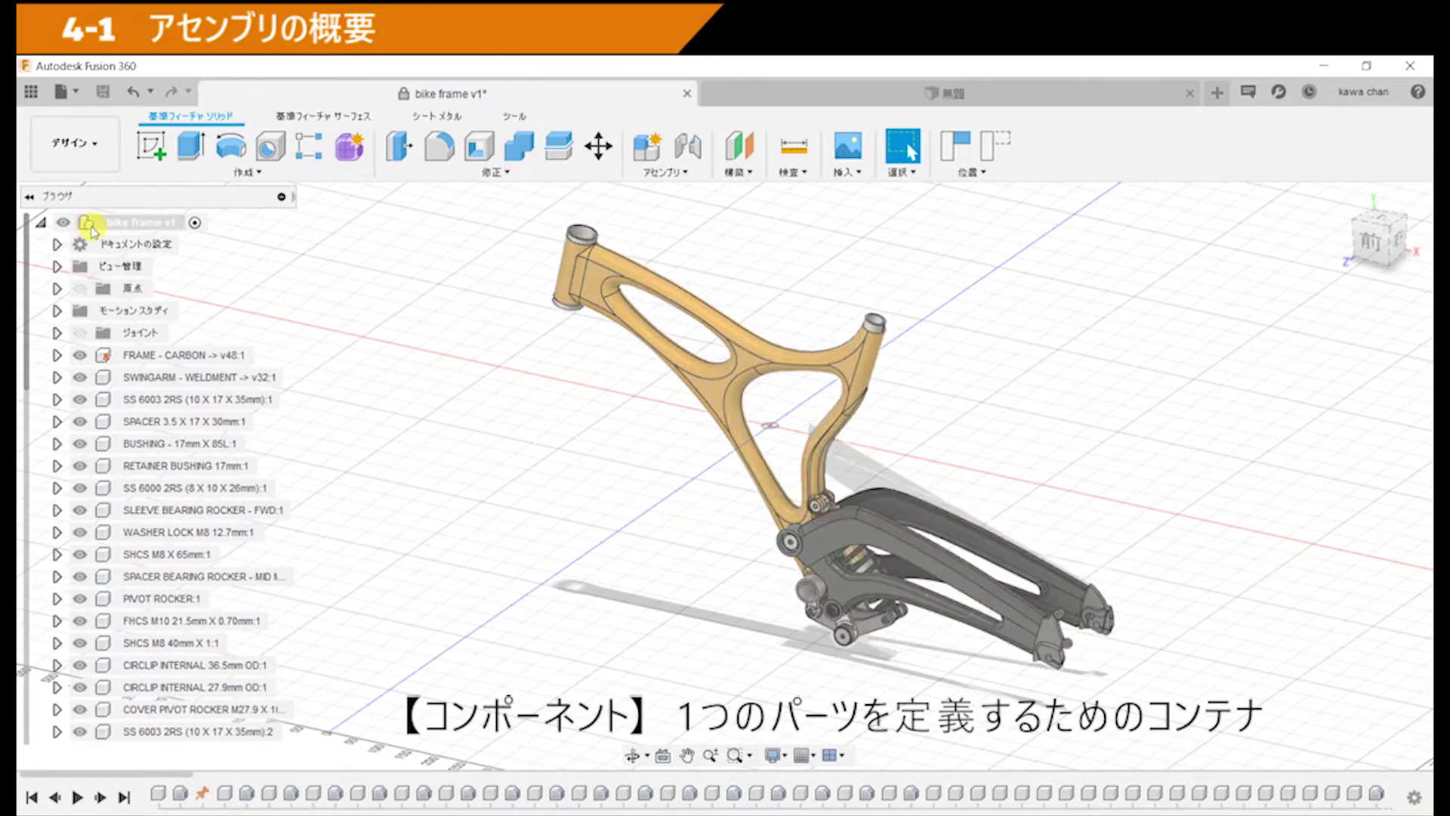
click(89, 225)
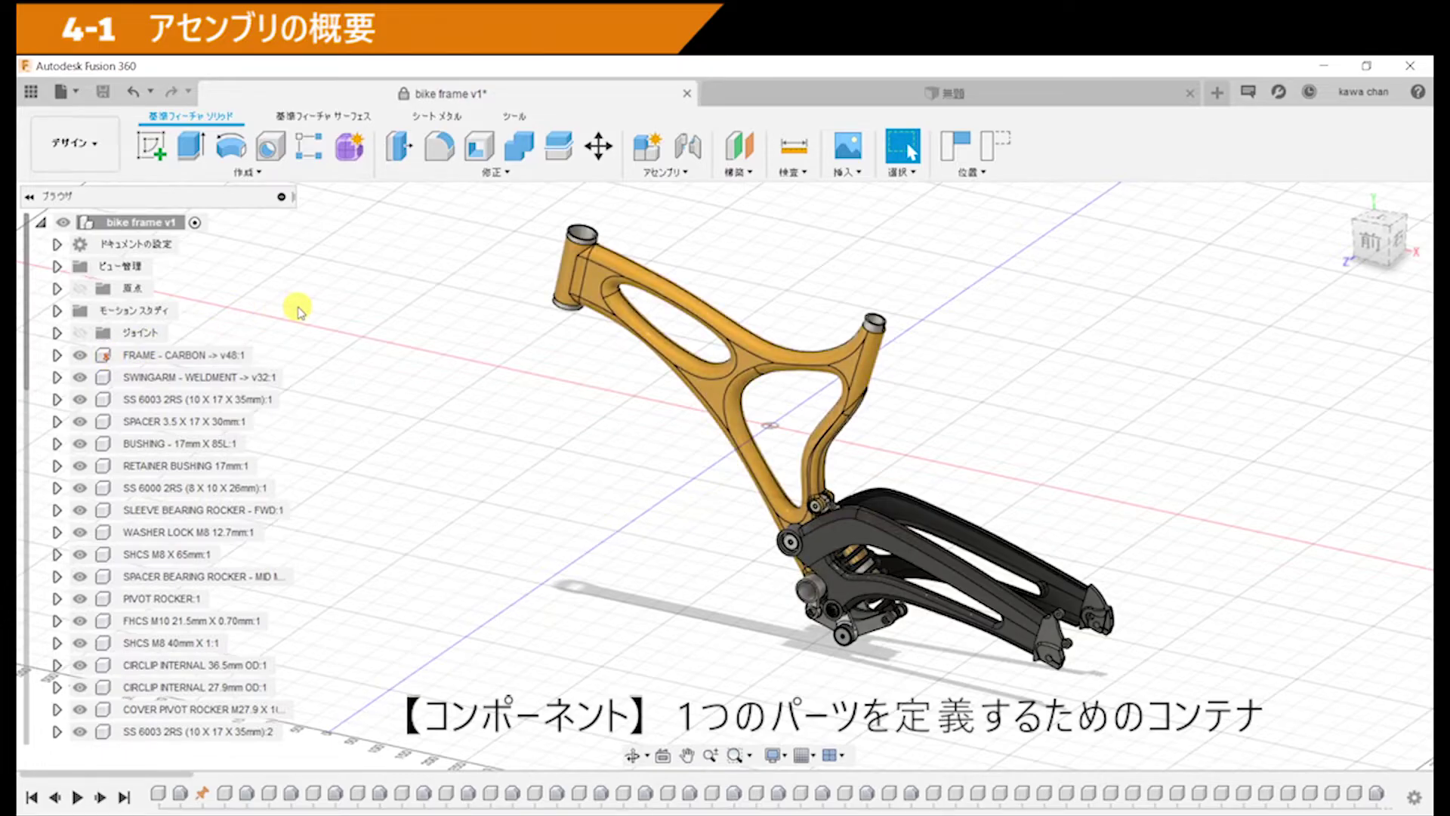
scroll(264, 399, down, 1)
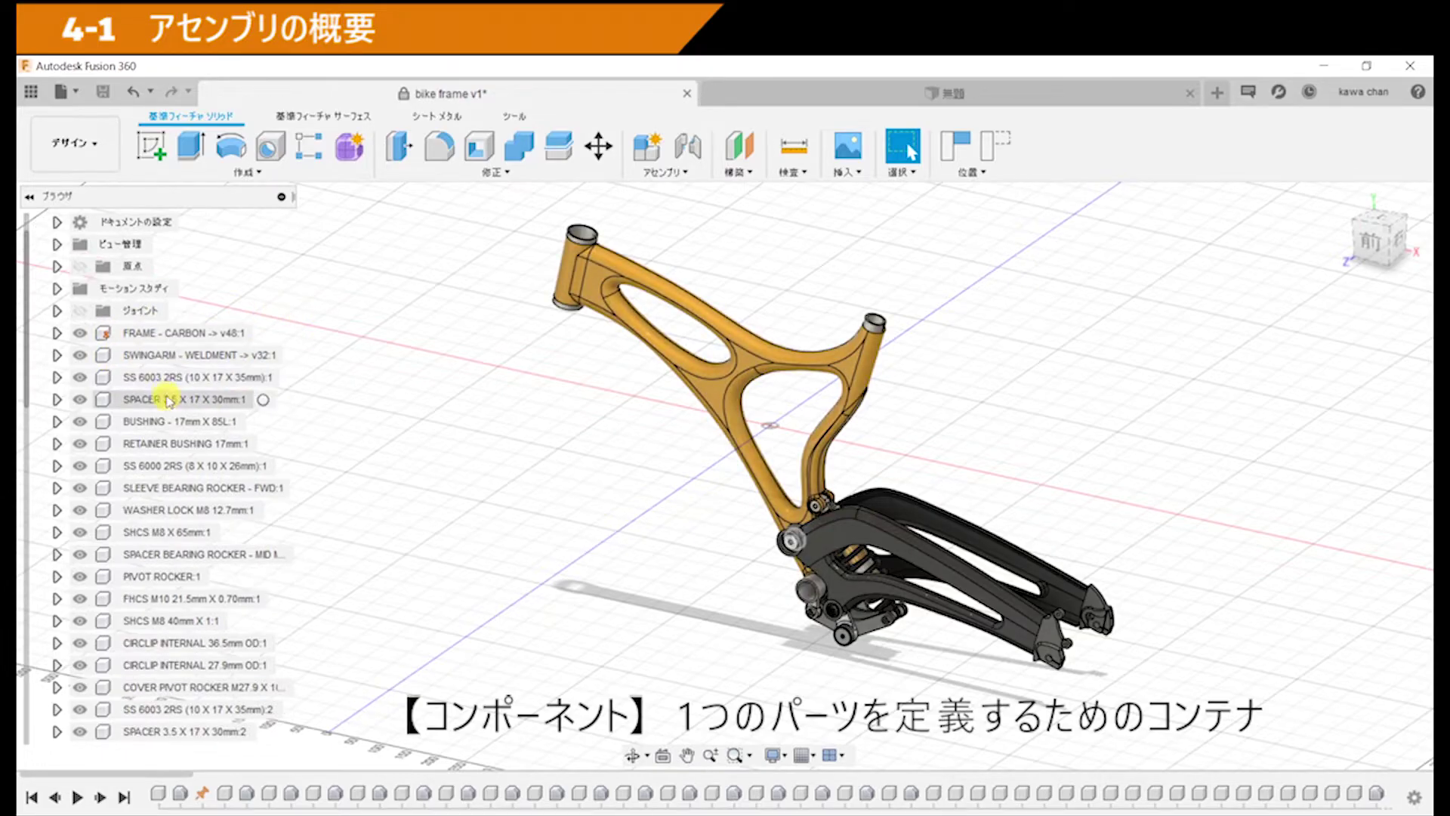
click(57, 355)
scroll(58, 355, down, 2)
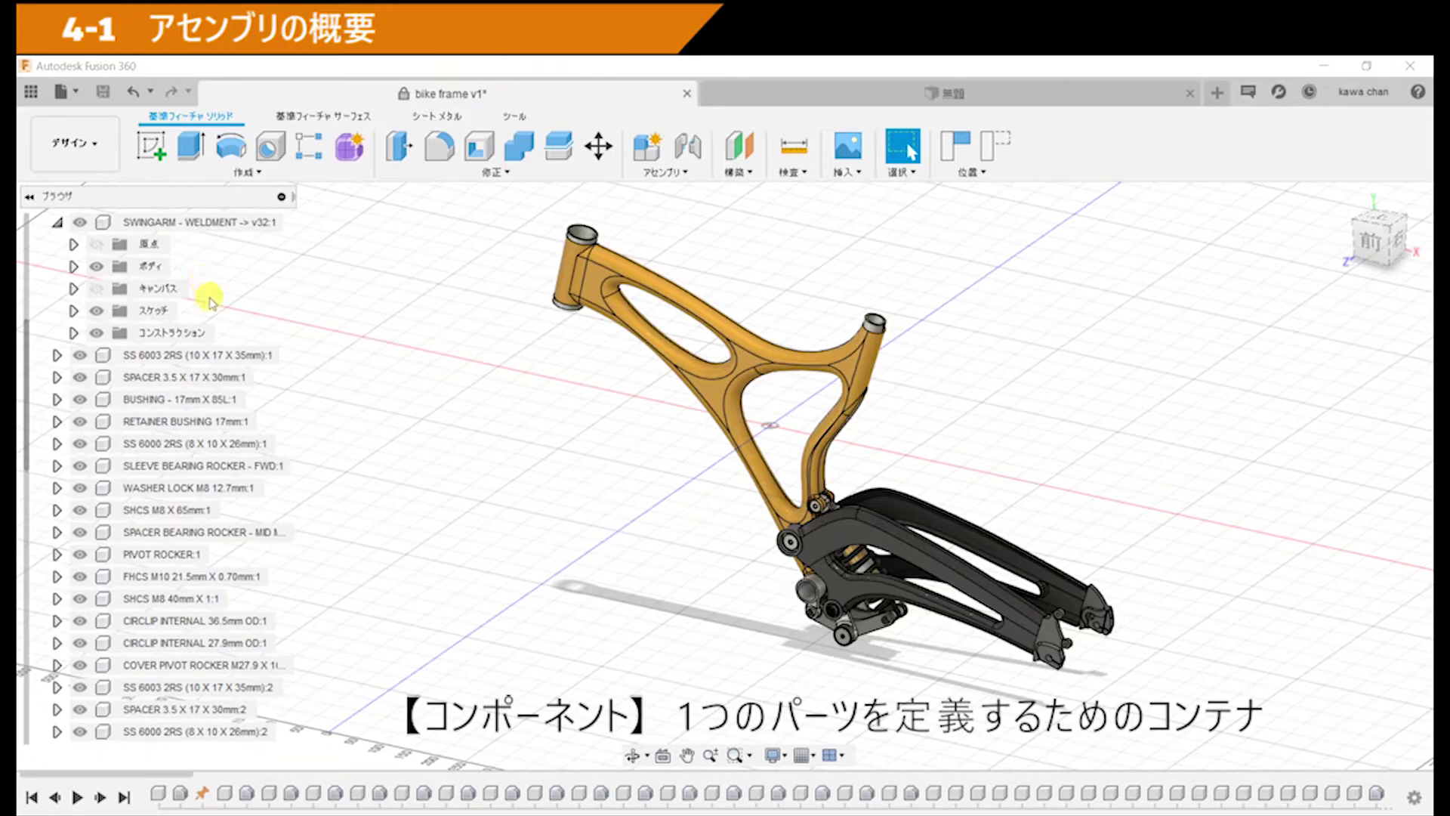
click(57, 355)
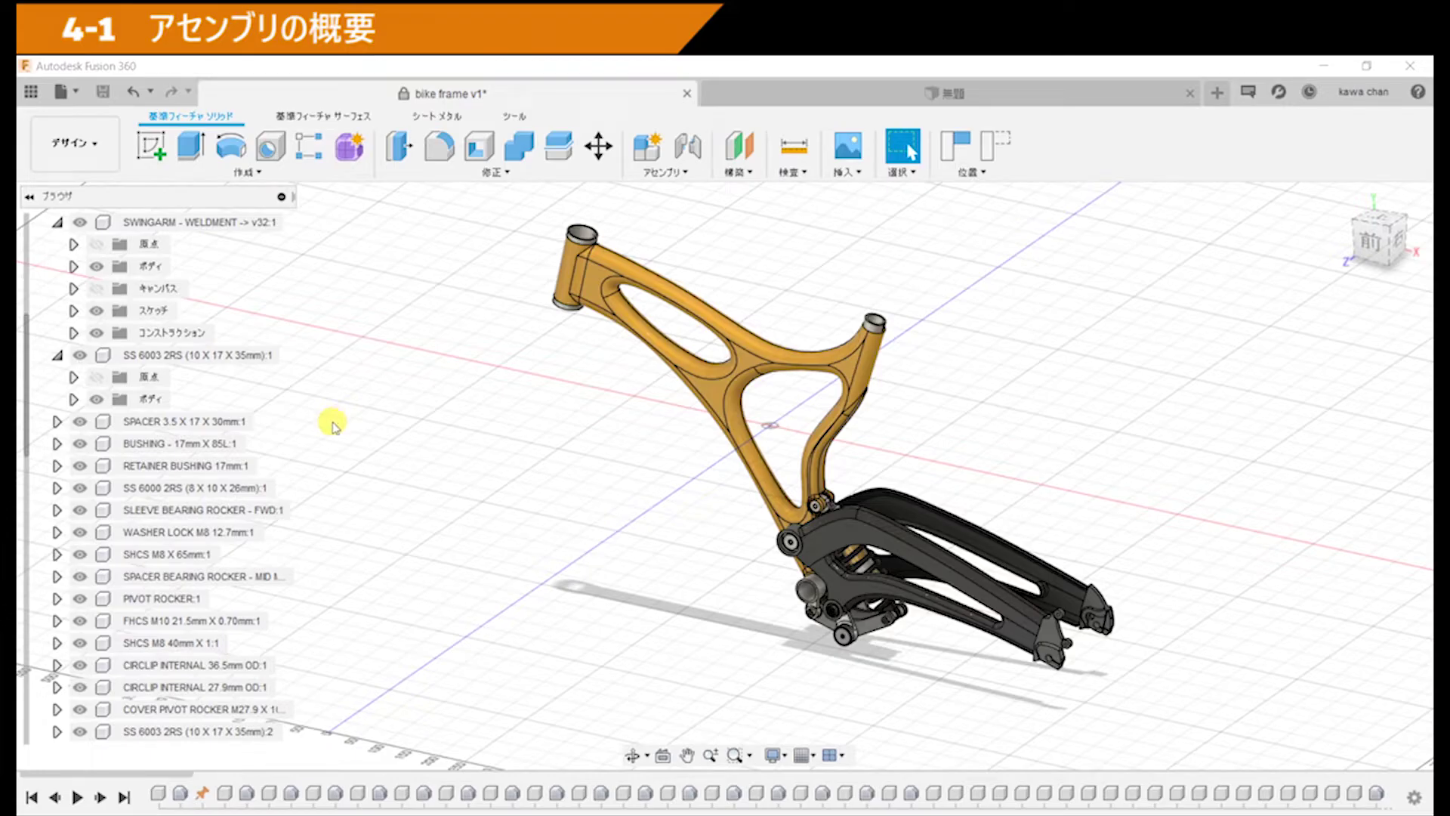
Step: Select the MANITOU METEL shock in the Browser and expand its parts
scroll(256, 491, down, 2)
scroll(245, 514, down, 3)
scroll(246, 514, down, 5)
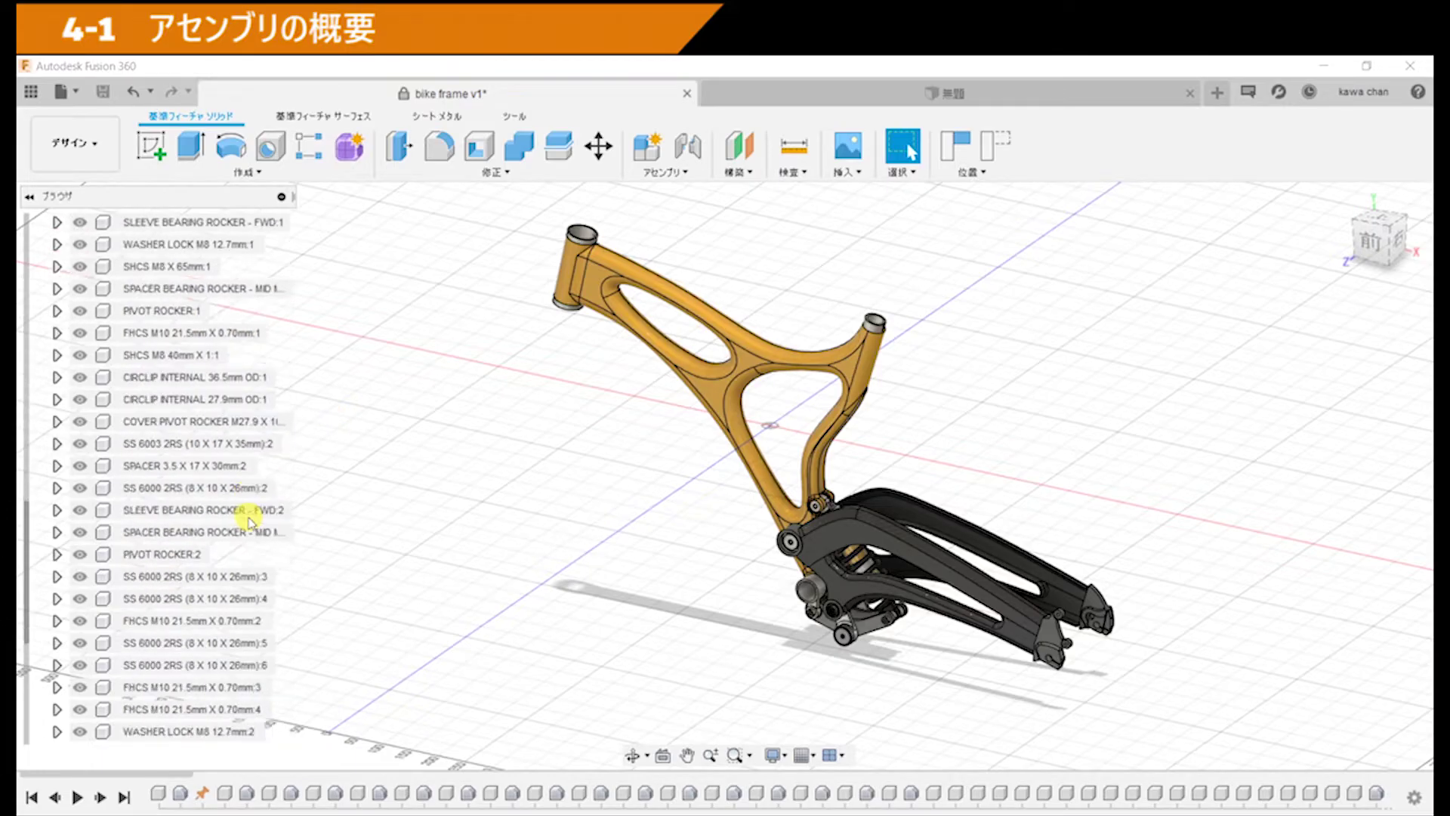
scroll(243, 509, down, 5)
click(198, 711)
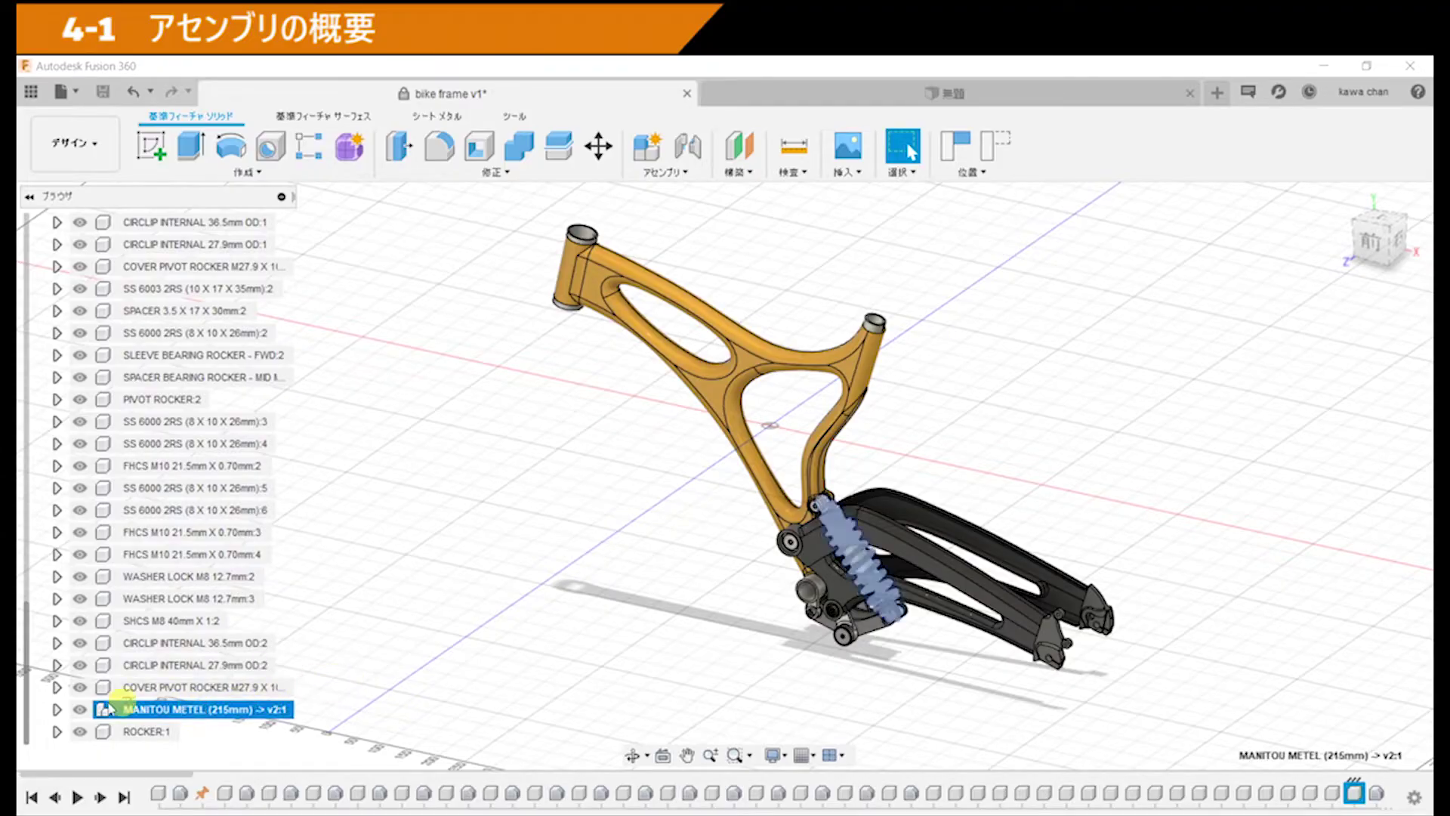
click(55, 711)
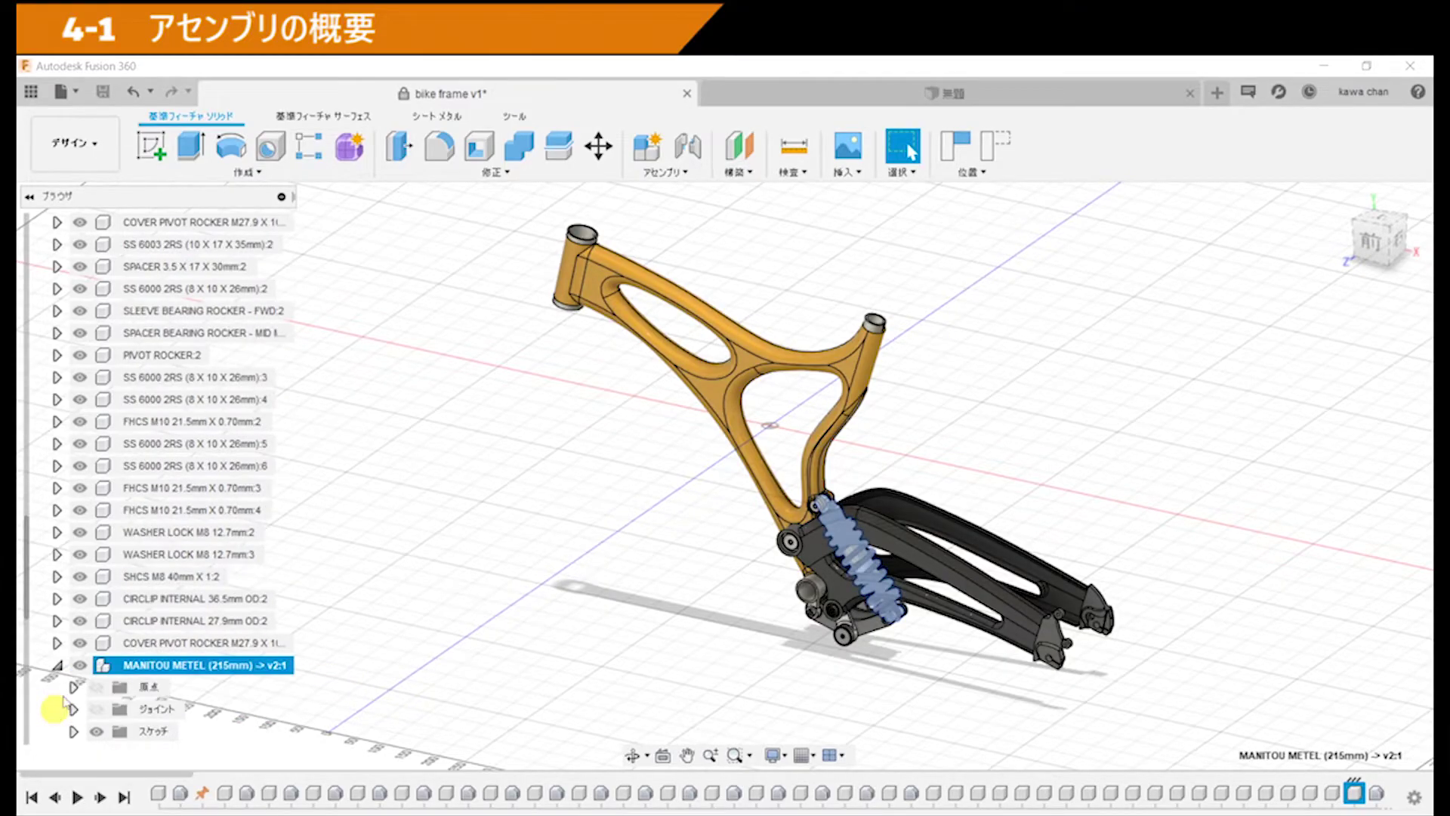
Step: Expand and activate Shock Bottom:1, then expand Shock Retainer:1
scroll(194, 599, down, 2)
scroll(204, 616, down, 2)
scroll(204, 615, down, 2)
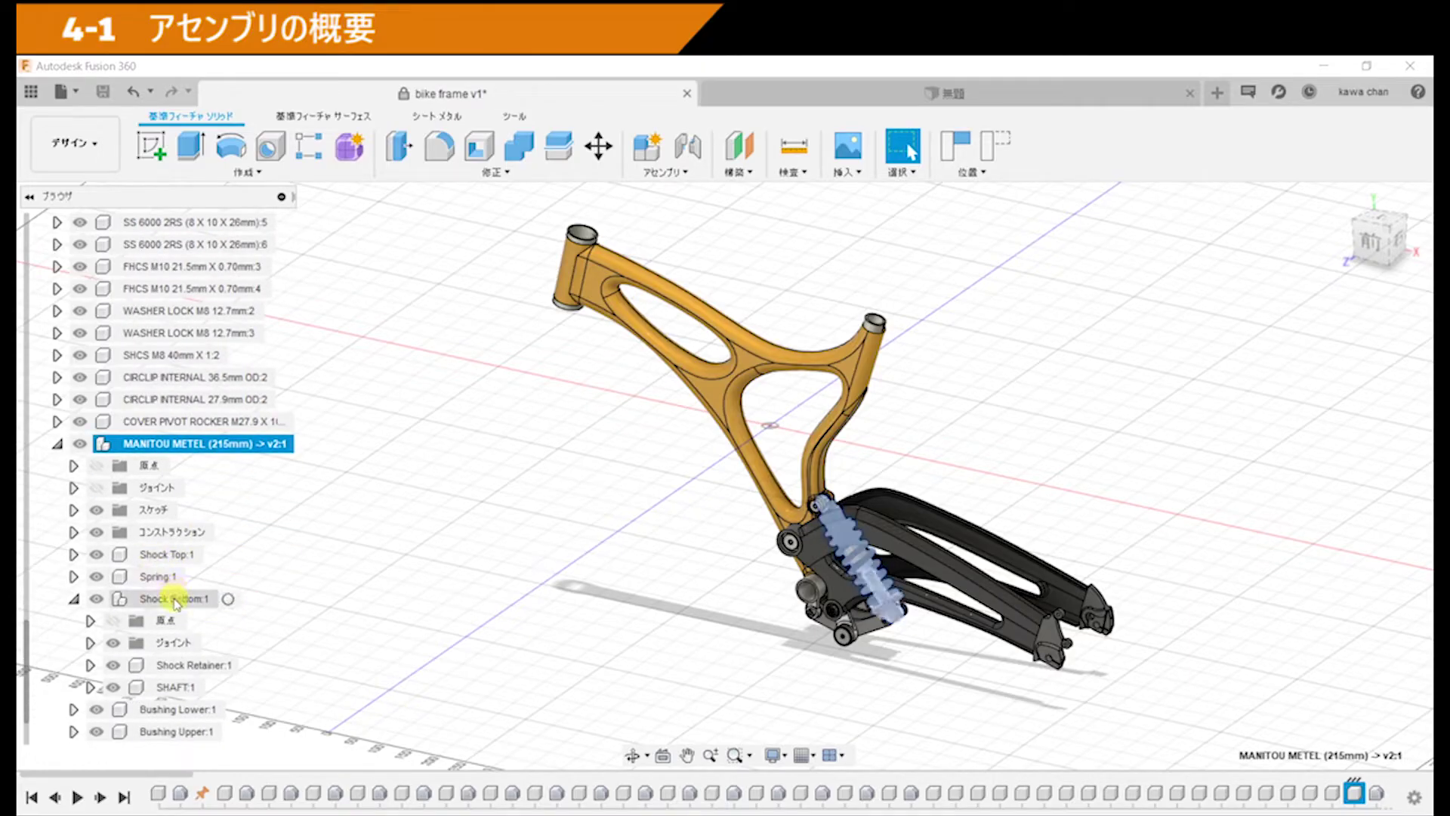
click(73, 599)
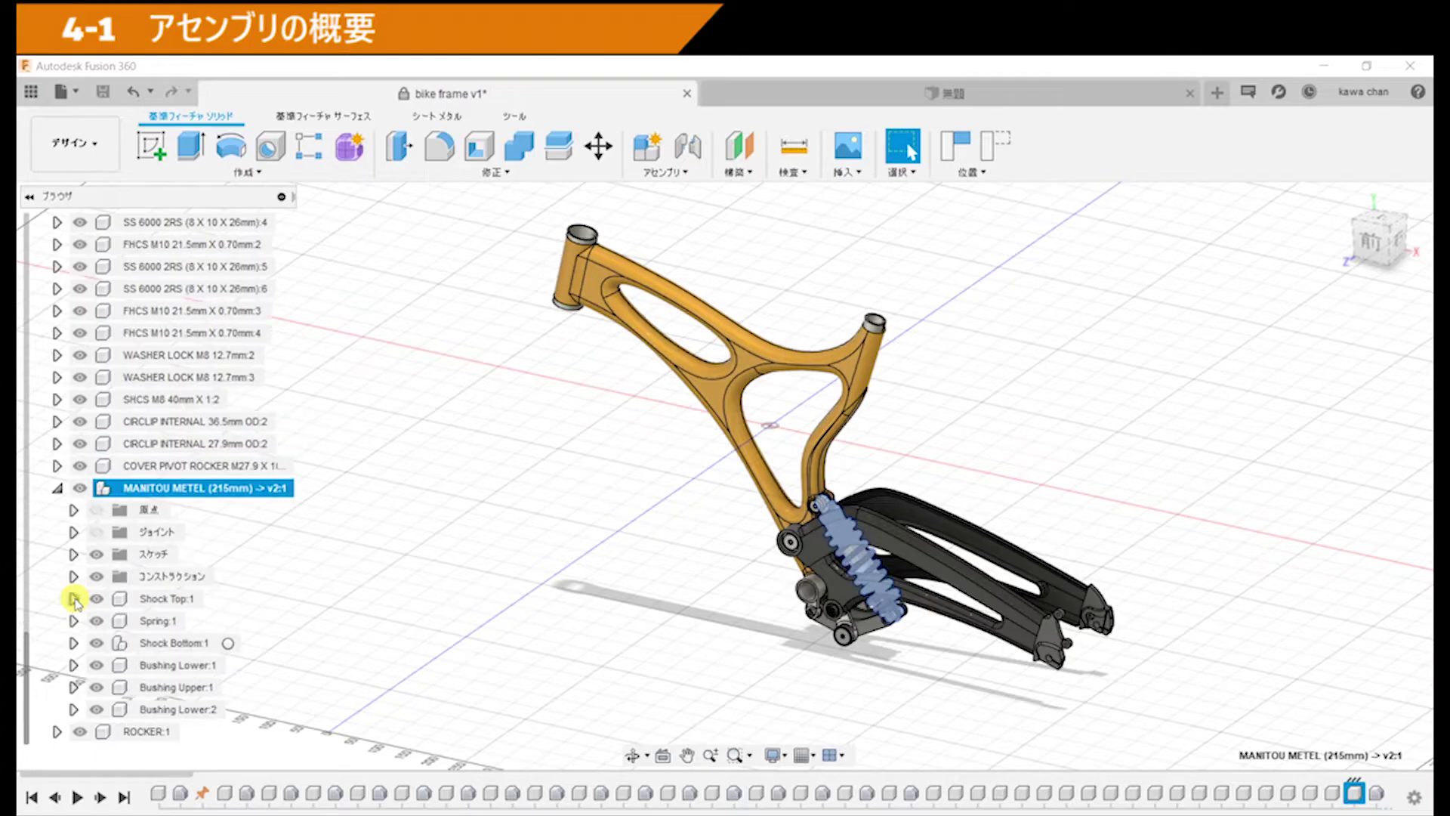
click(73, 642)
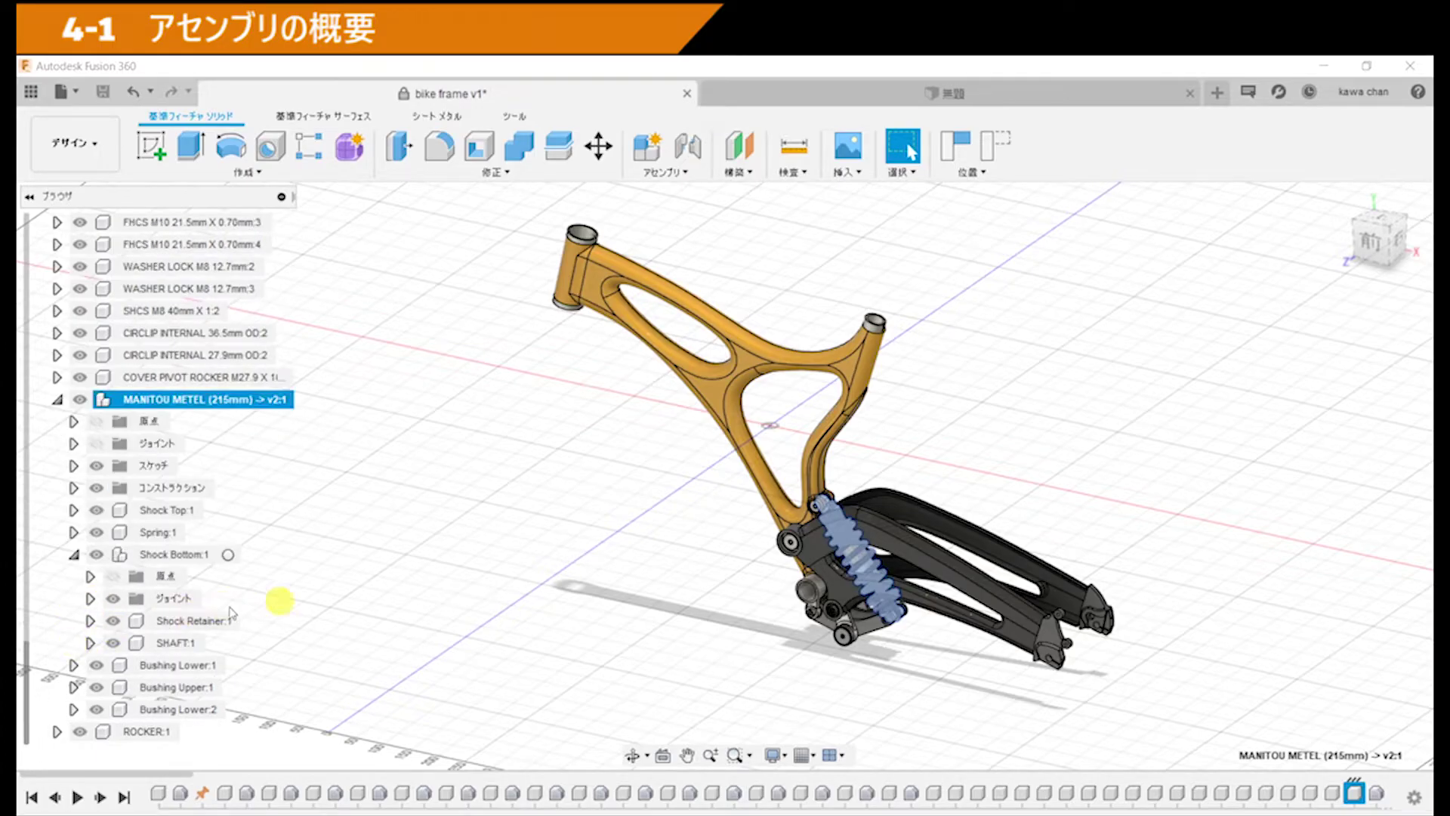
double_click(129, 557)
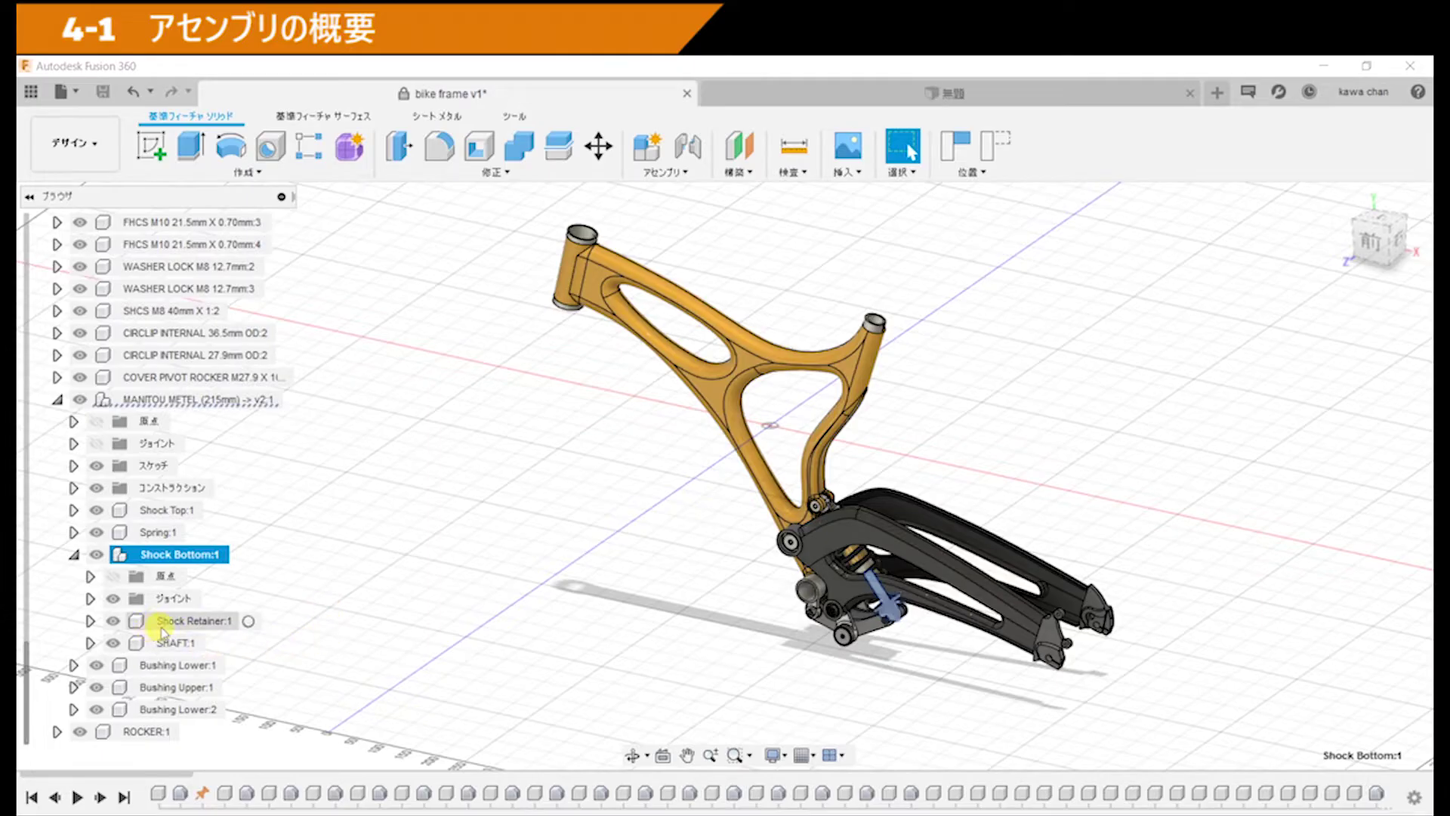
click(90, 621)
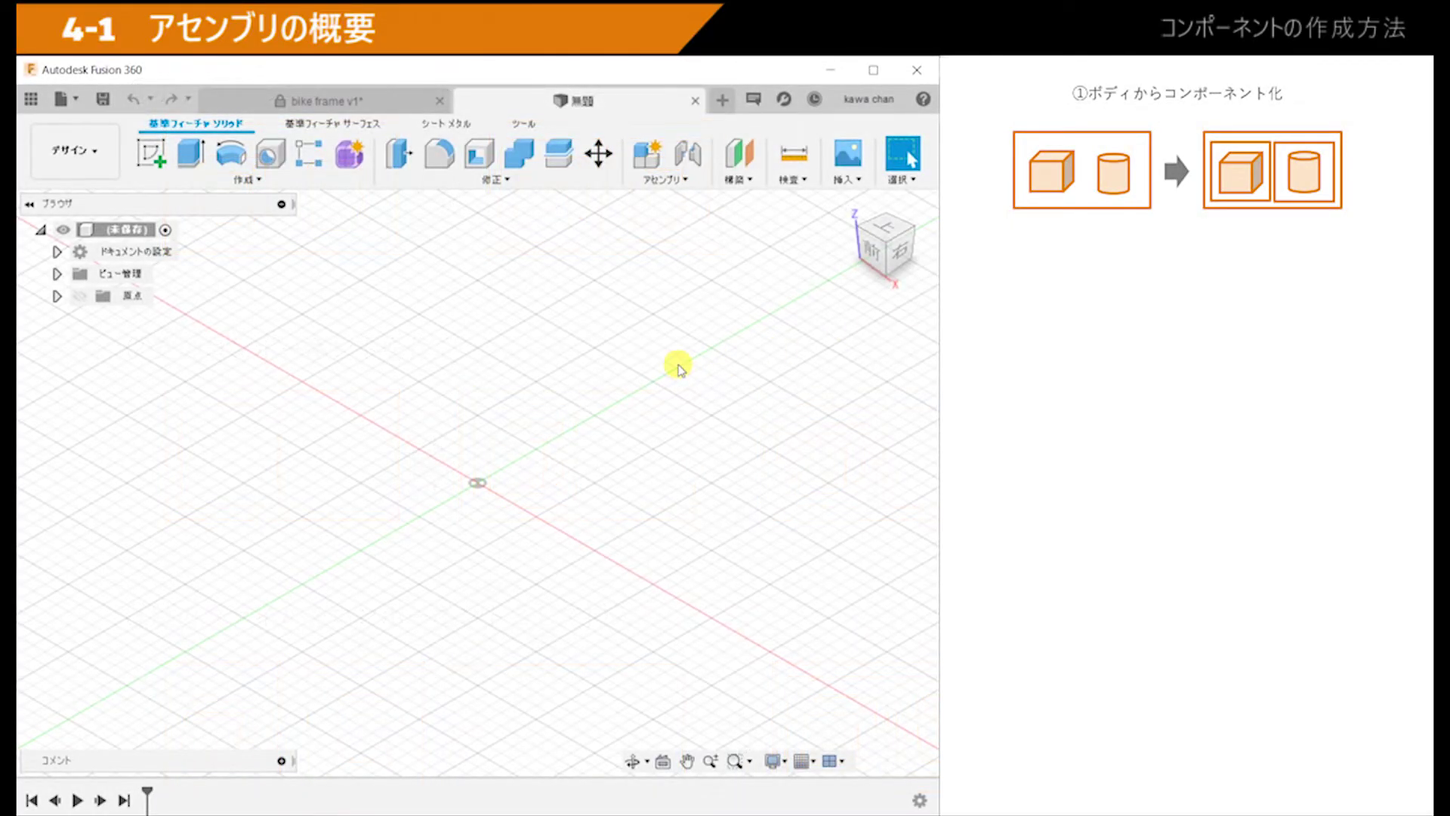
Step: Model a box on the ground plane starting at the origin
click(289, 185)
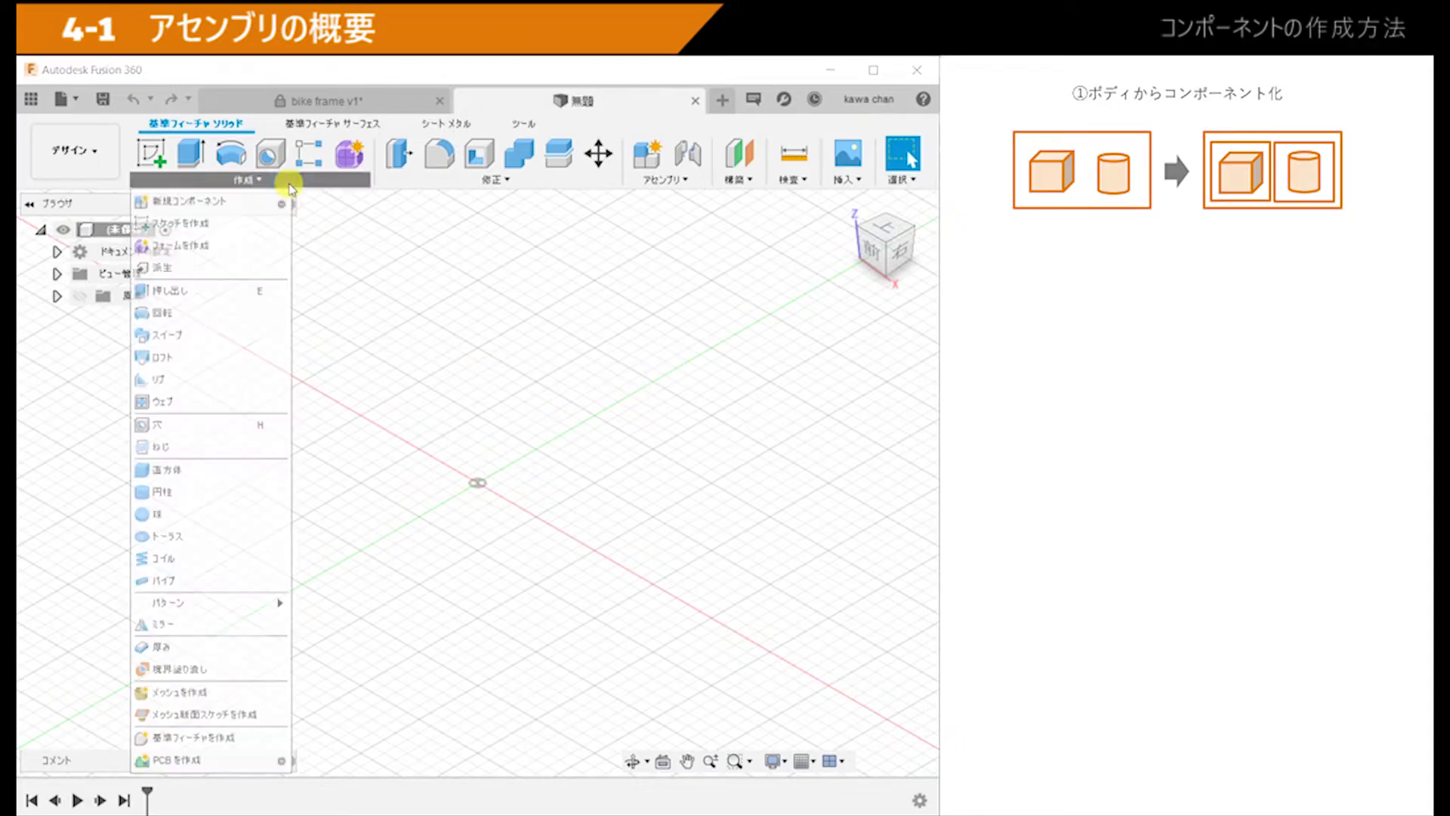
click(237, 472)
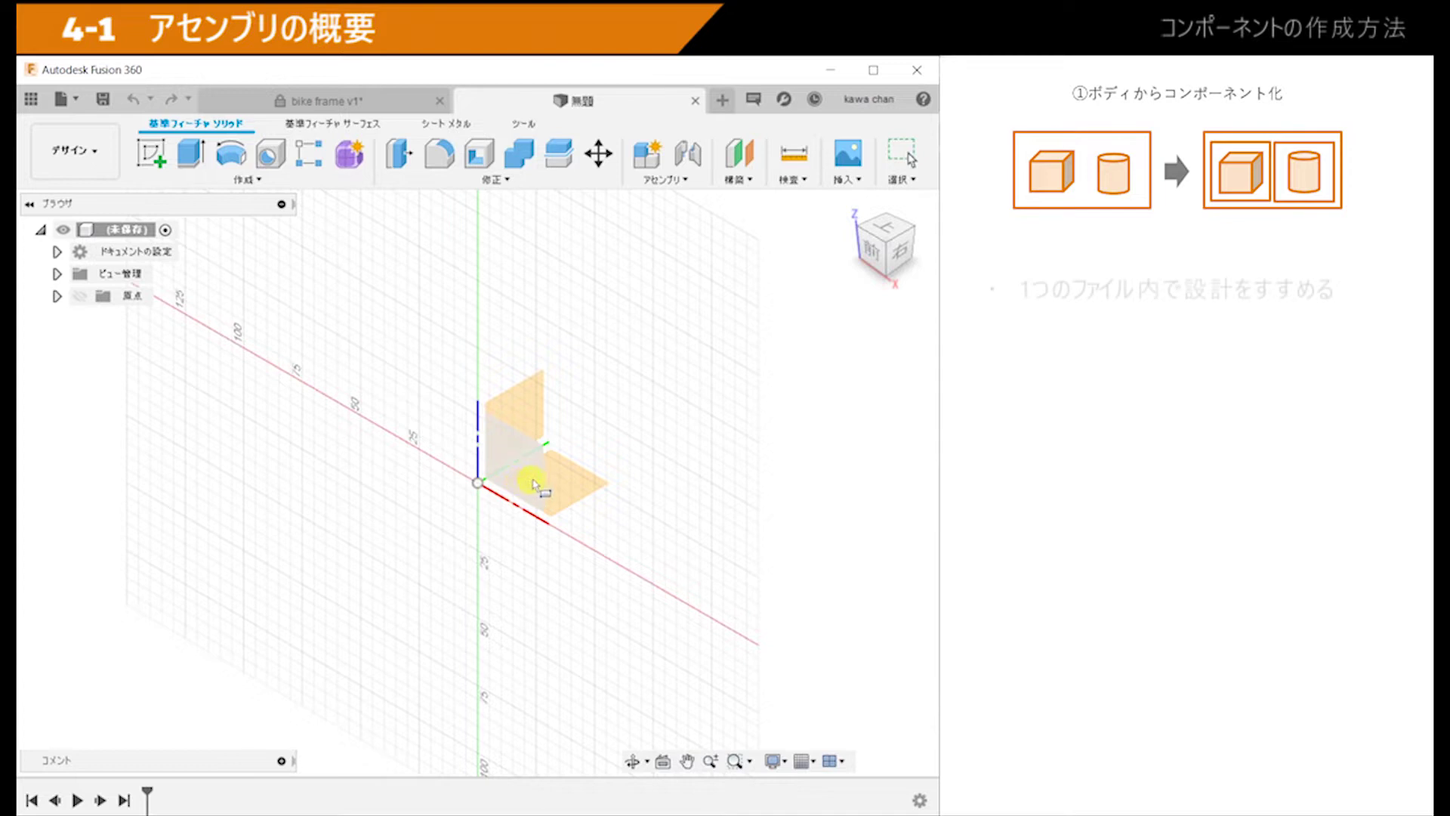
click(568, 484)
click(476, 485)
click(572, 481)
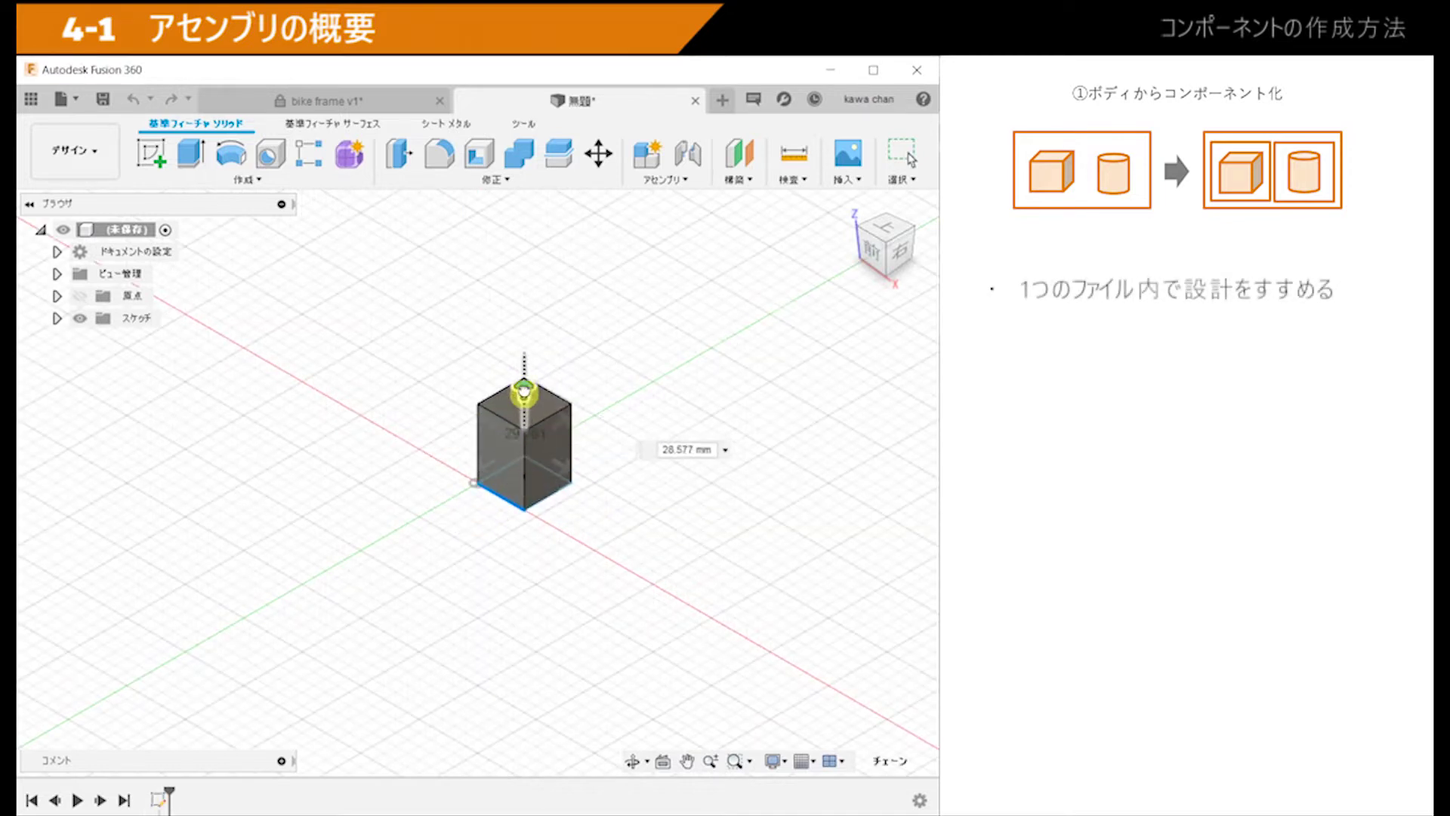
key(Return)
Step: Model a cylinder on the ground plane beside the box
click(247, 179)
click(194, 486)
click(592, 506)
click(630, 528)
click(664, 565)
key(Return)
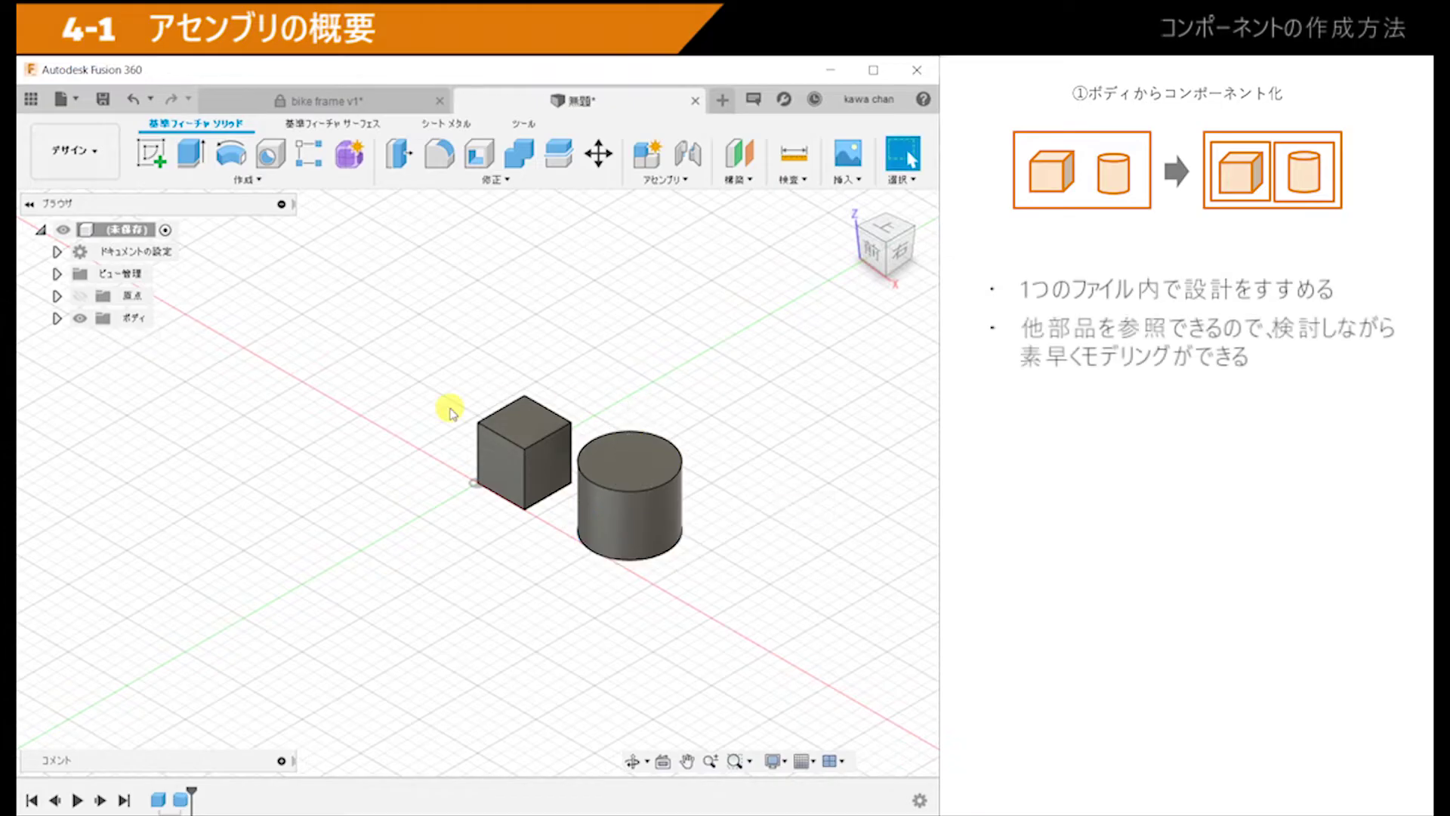
shift+middle_drag(551, 560, 526, 539)
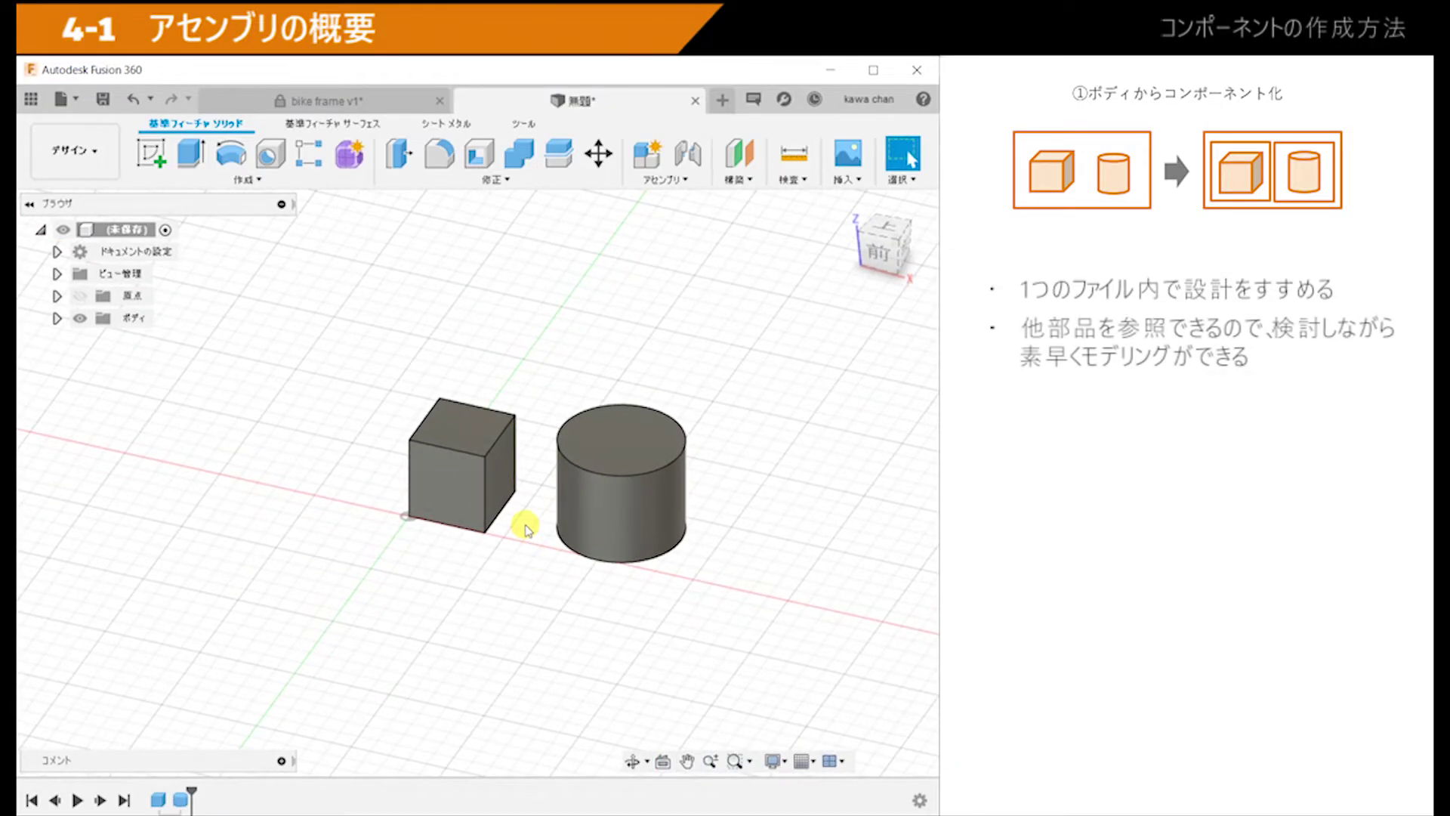
Step: Start a New Component From Bodies with the box and cylinder selected
click(665, 179)
click(726, 356)
click(463, 438)
click(602, 511)
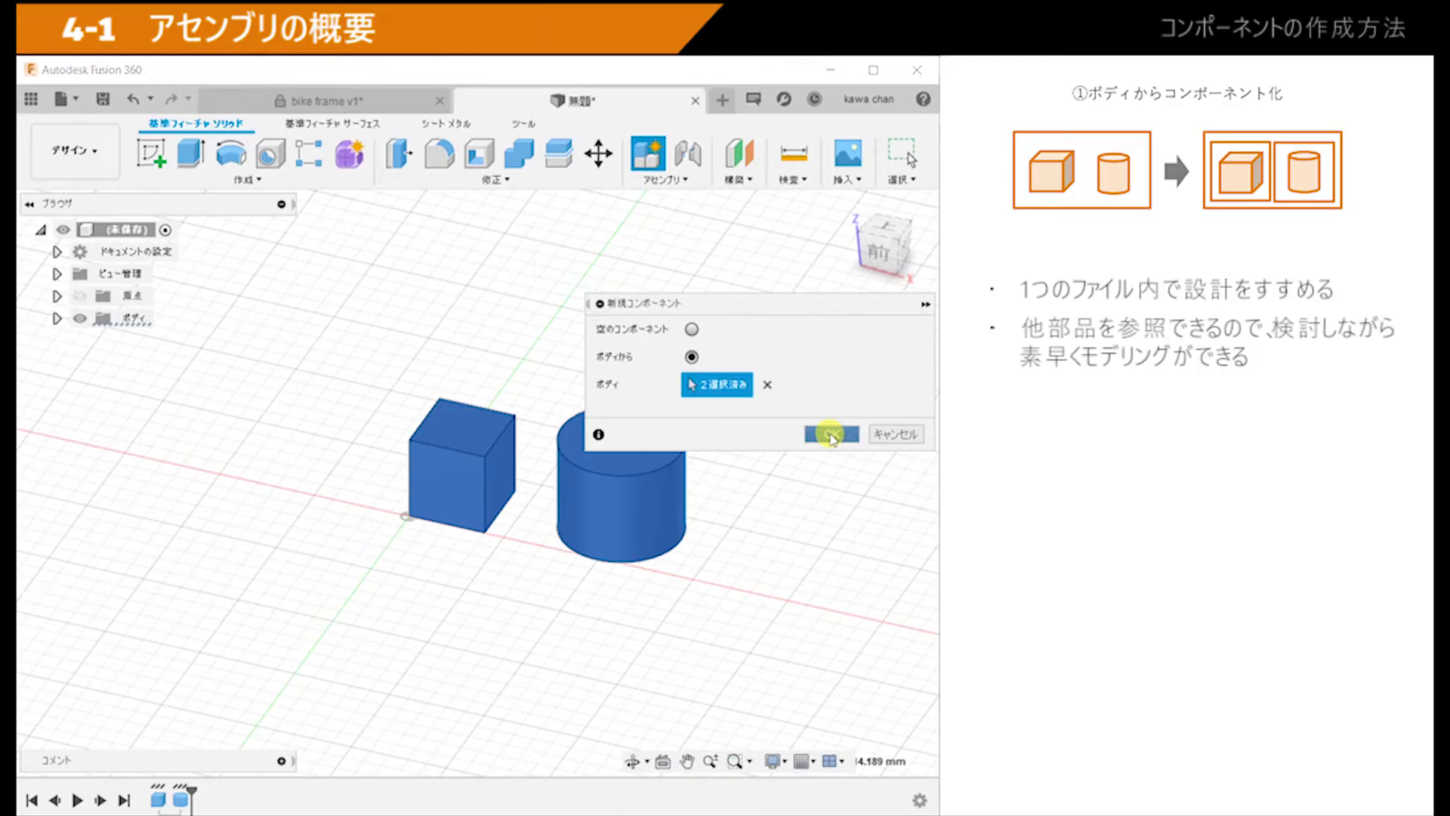
Step: Create コンポーネント1:1 and コンポーネント2:1, try activating each, then reactivate the root design
click(831, 434)
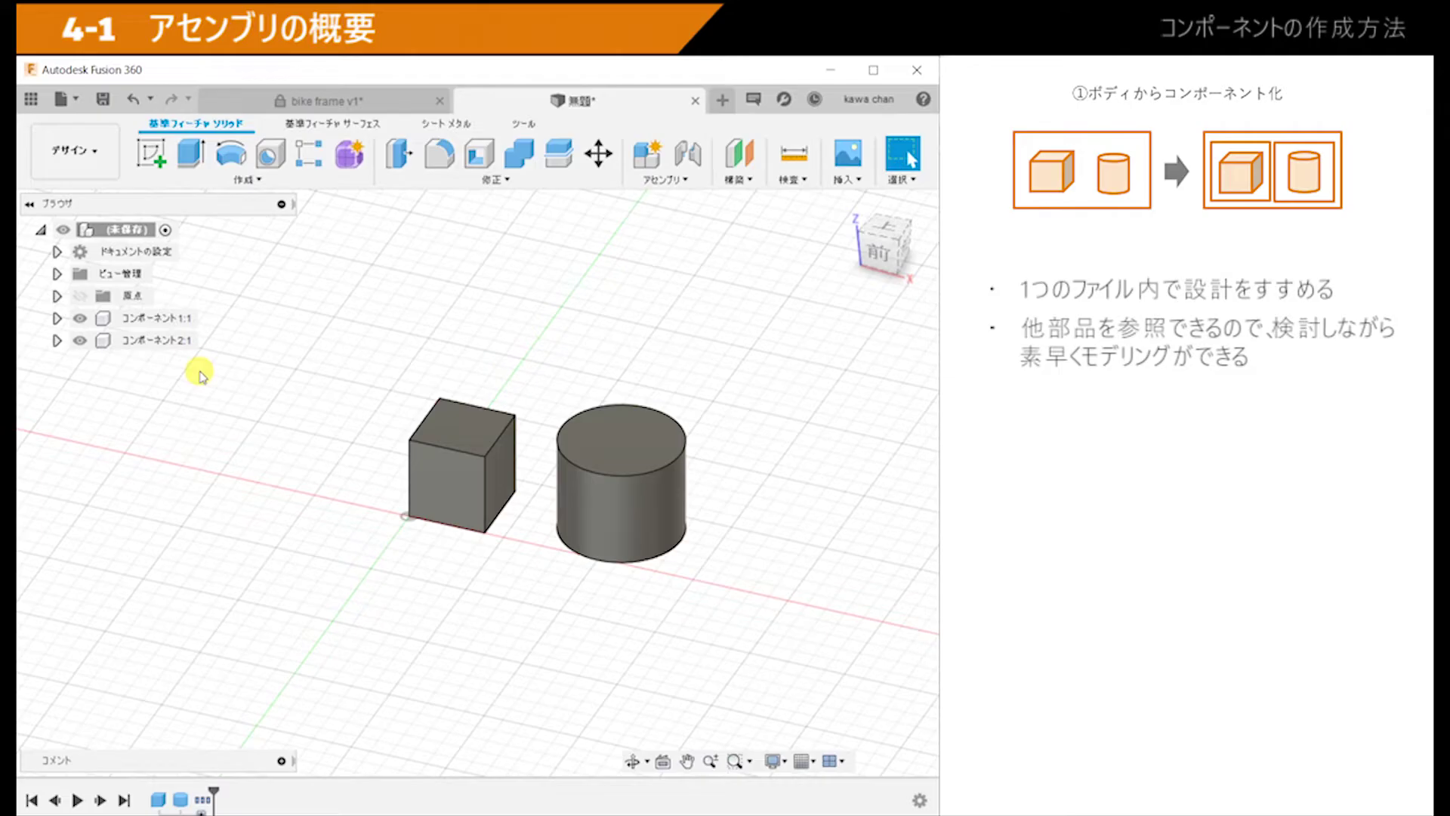
click(215, 318)
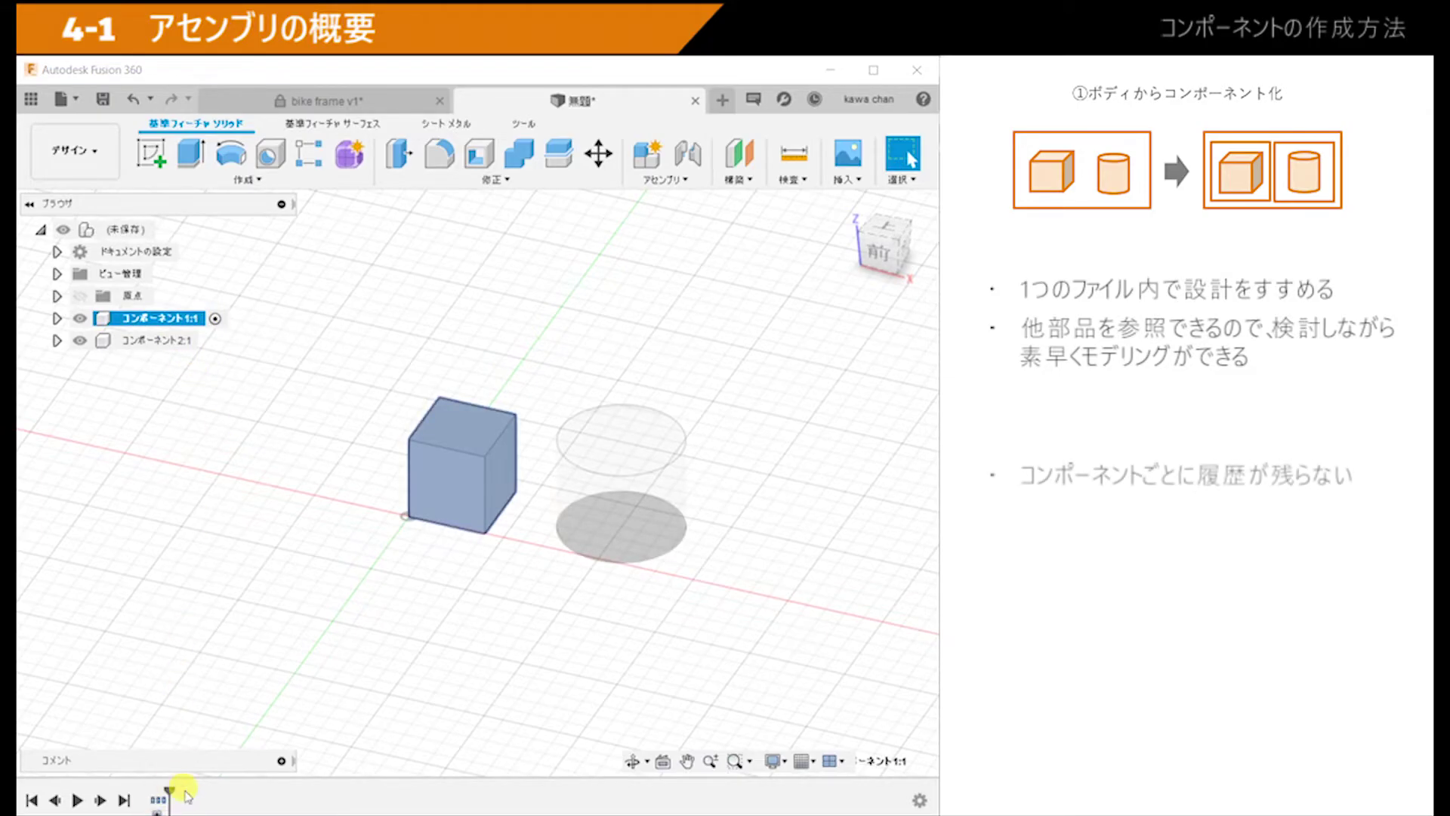
mouse_move(158, 340)
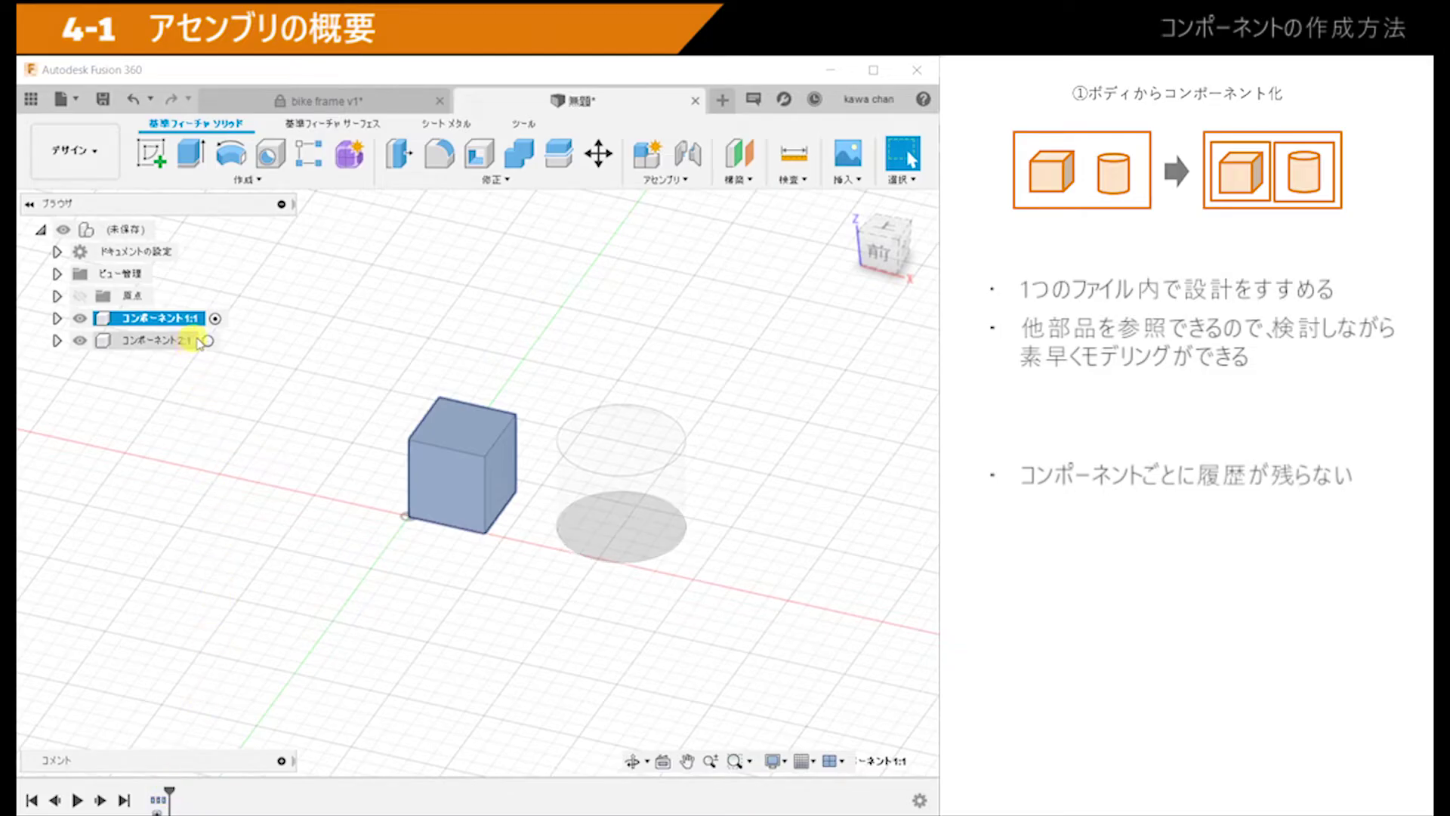
click(208, 340)
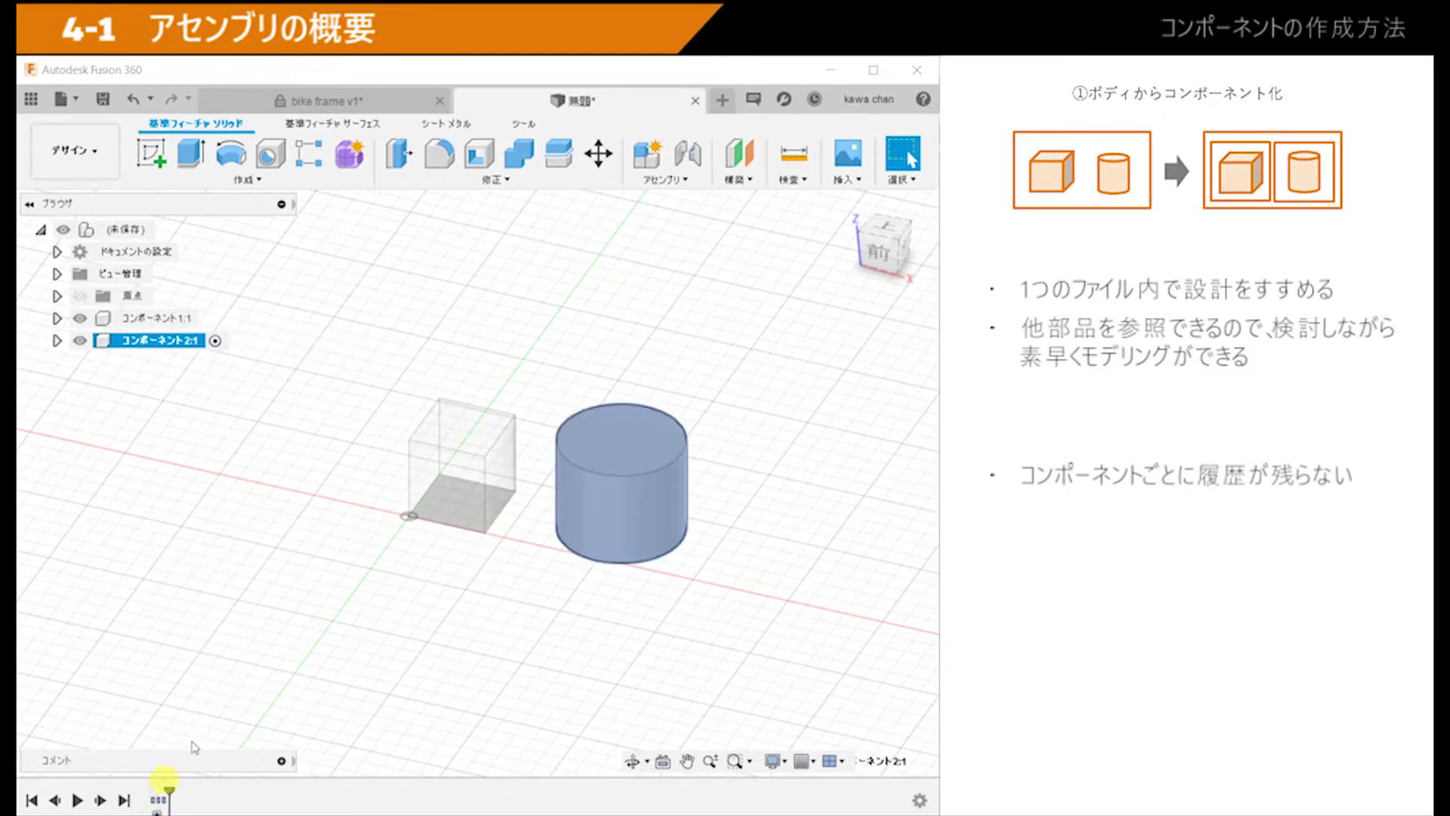
click(294, 576)
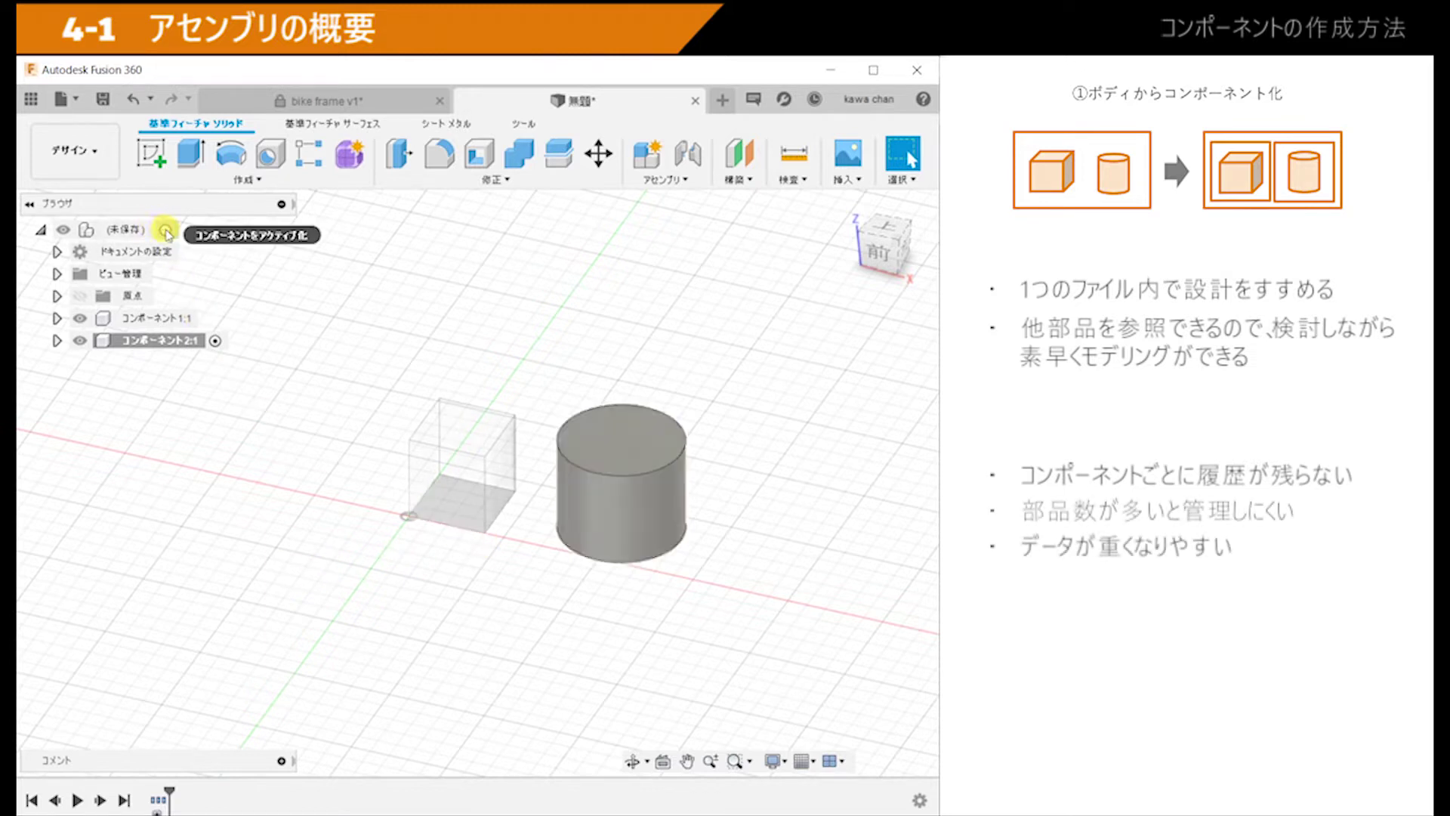
click(167, 231)
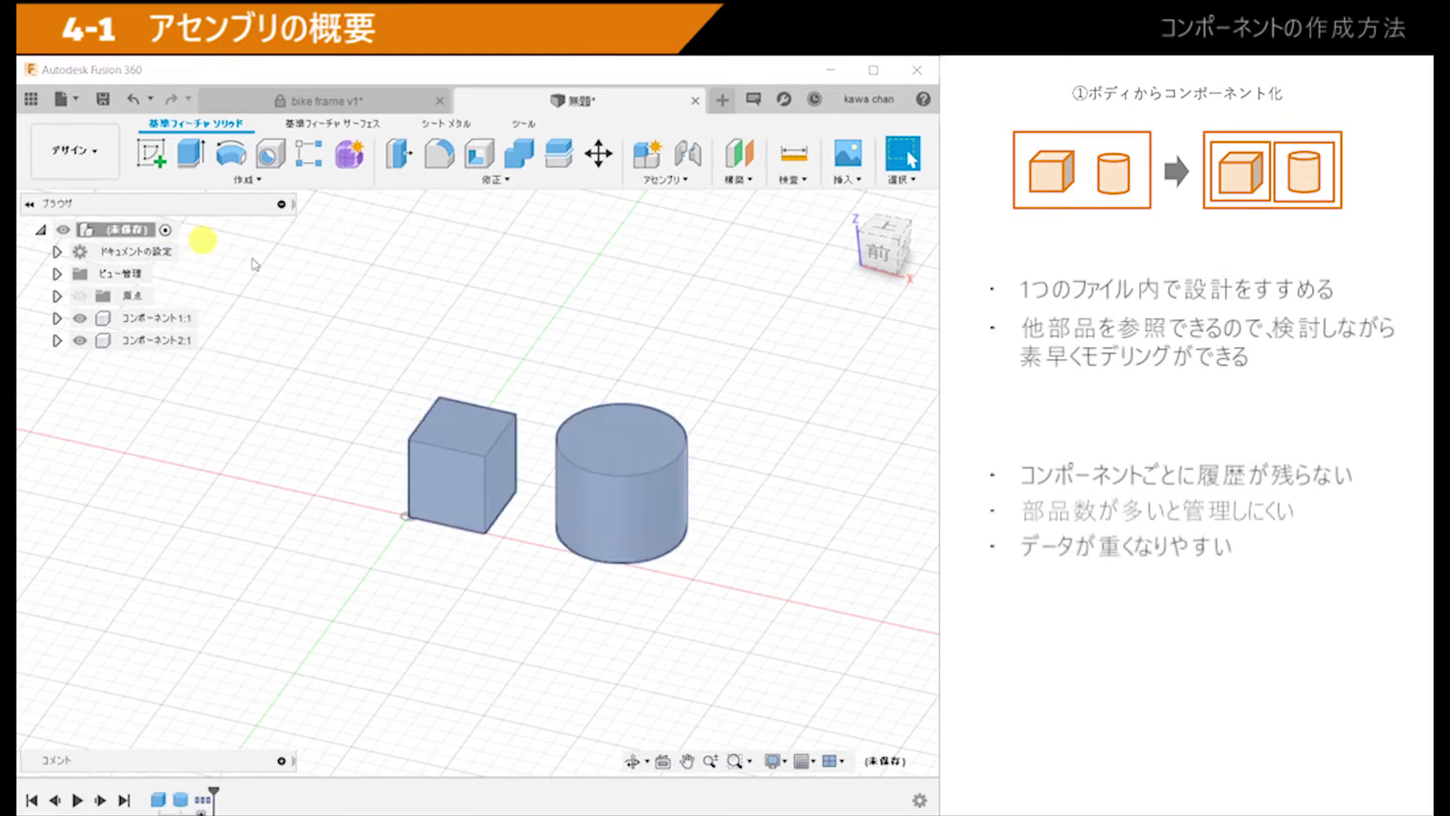
Step: In a new blank design, add empty component コンポーネント1:1 and make it active
click(722, 101)
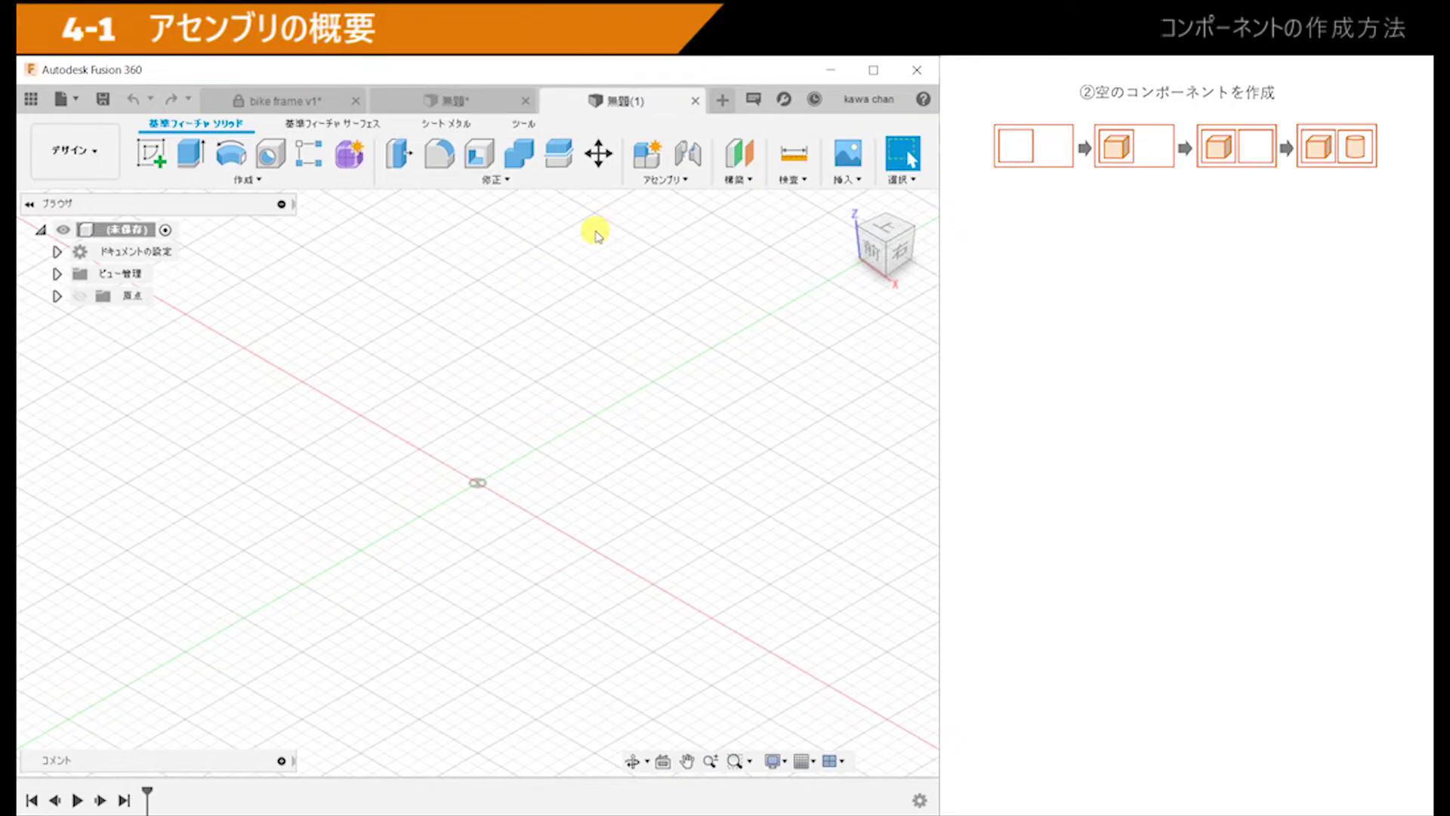
click(674, 183)
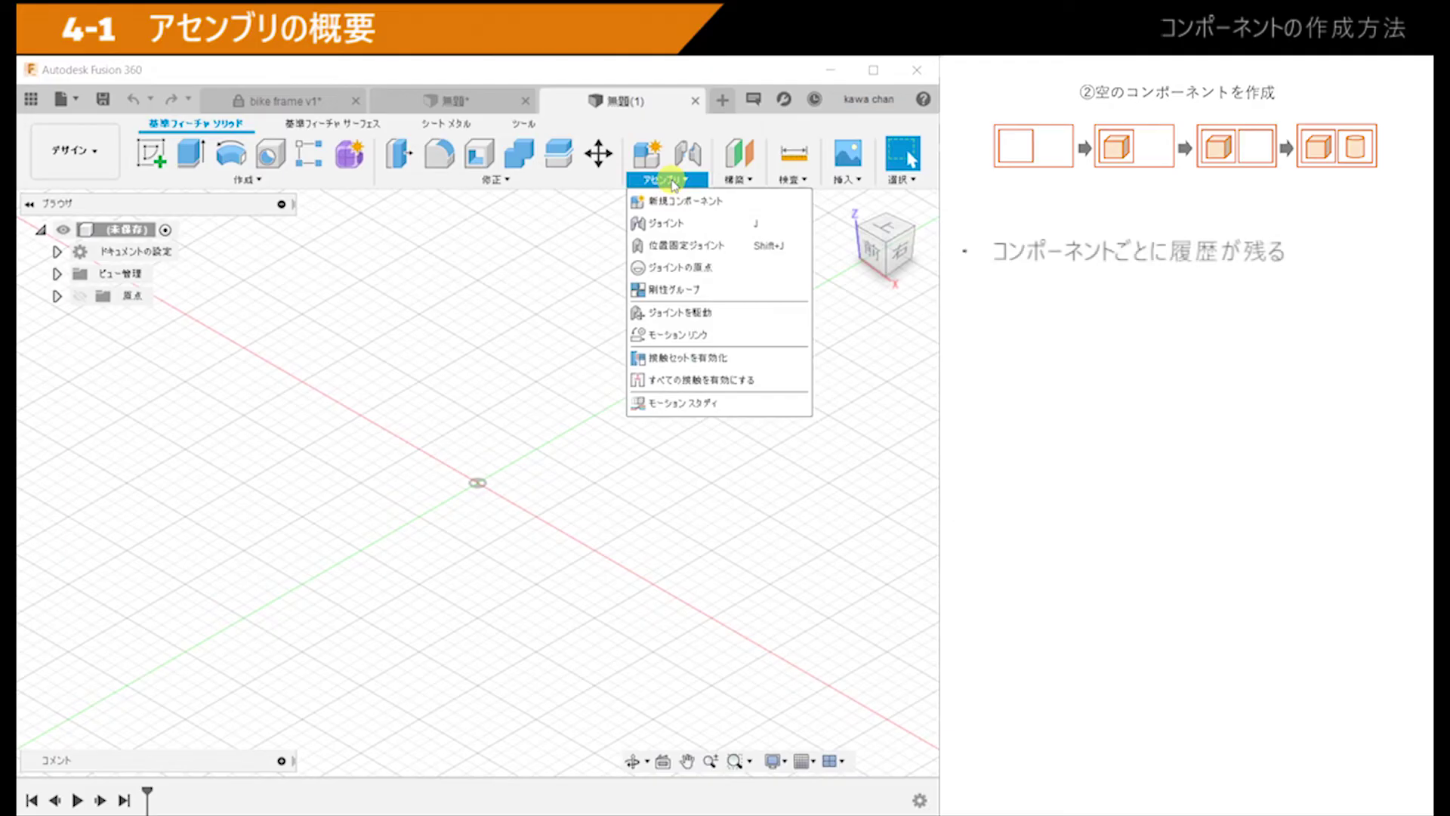
click(674, 201)
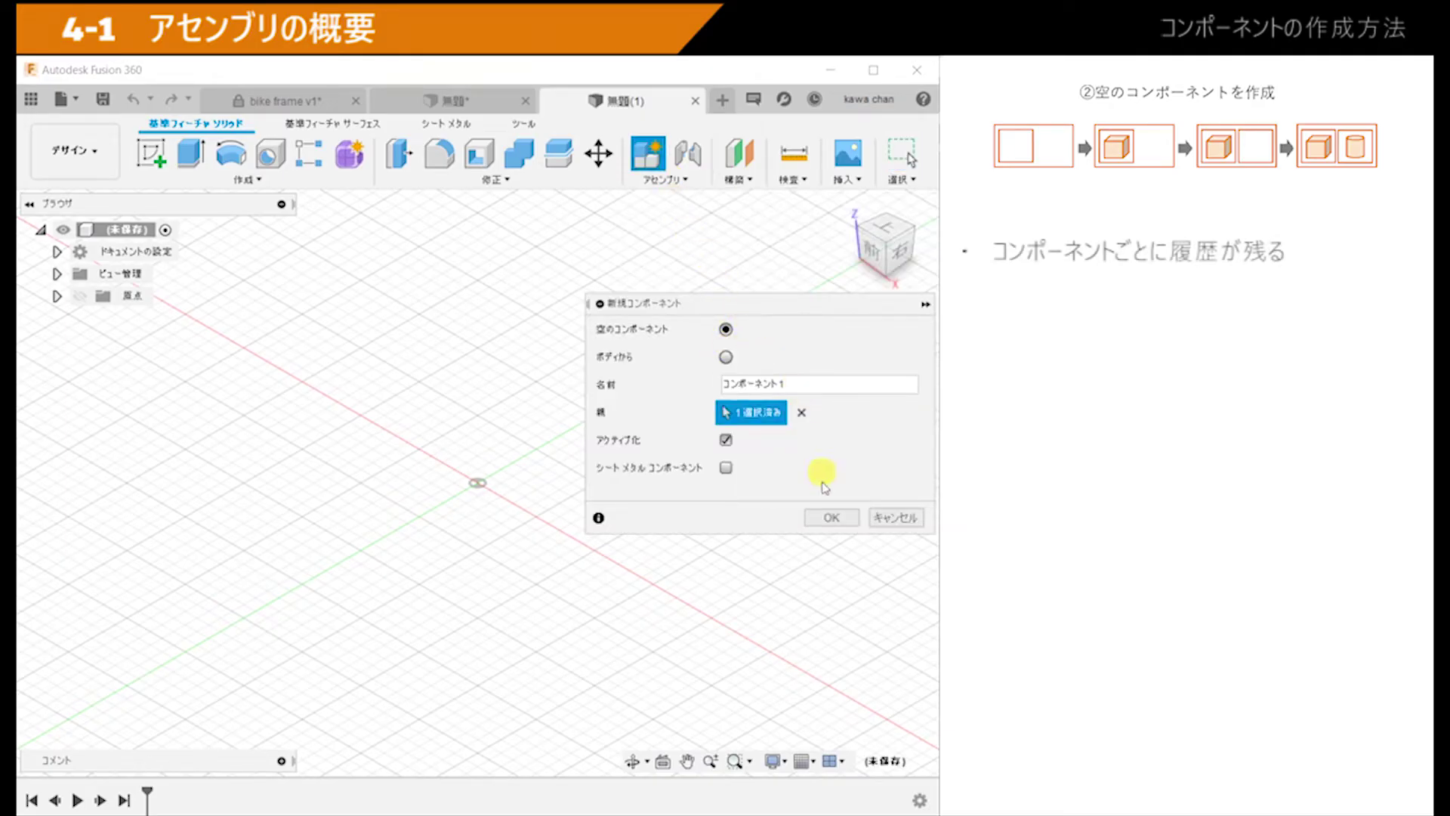
click(829, 520)
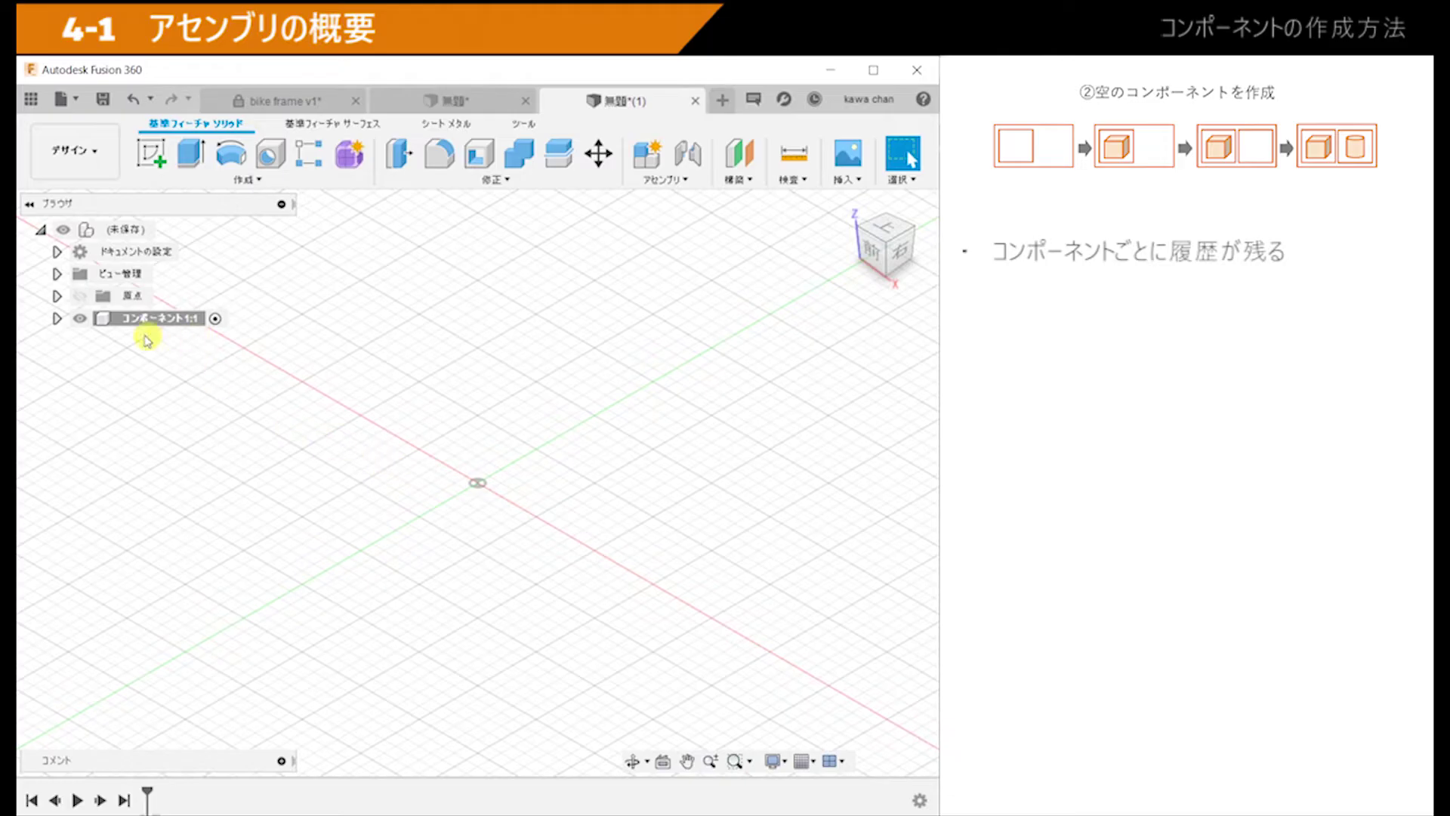
click(114, 318)
click(215, 181)
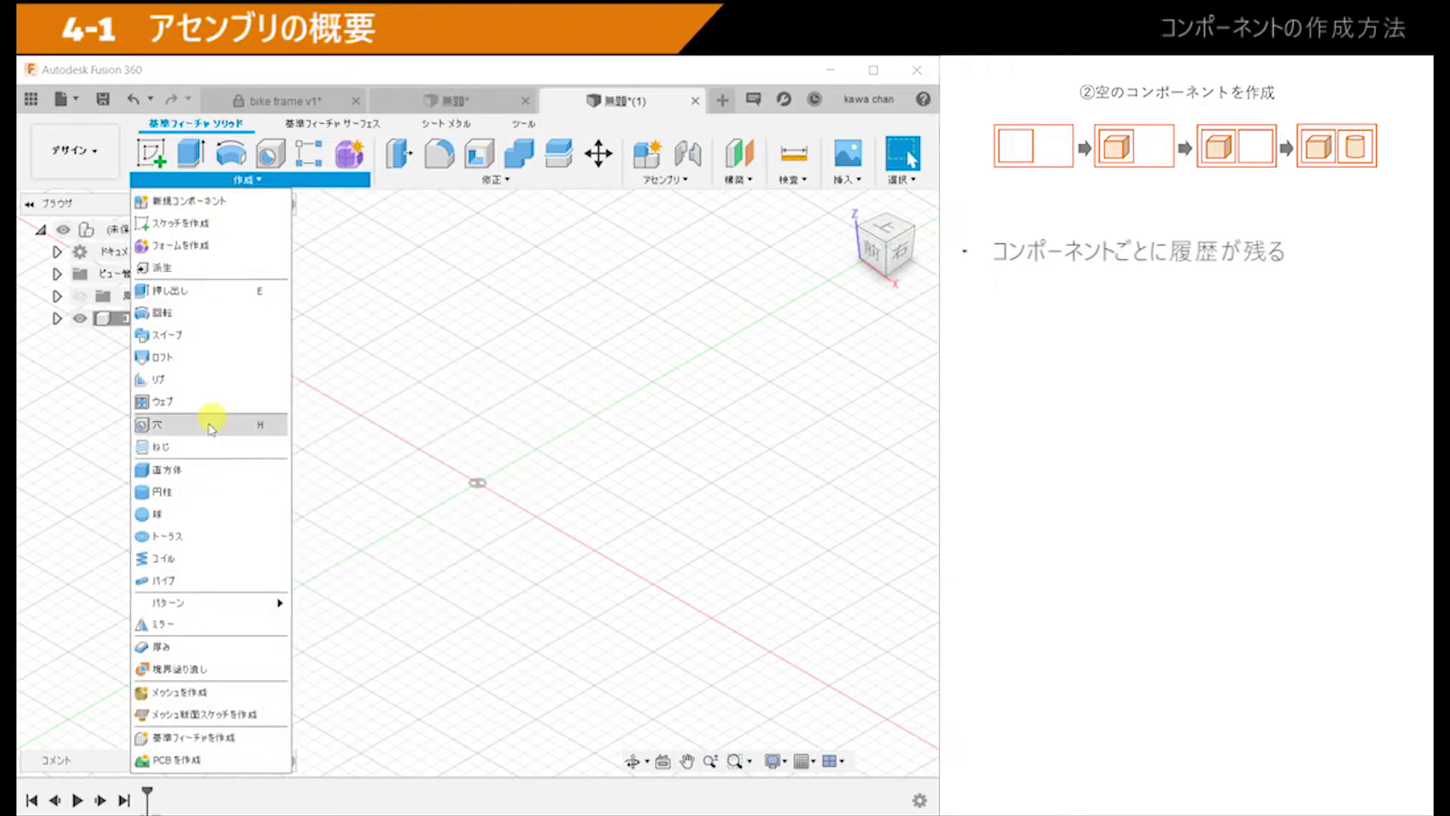
Step: Model a cube on the ground plane inside コンポーネント1:1
click(194, 469)
click(477, 482)
click(593, 483)
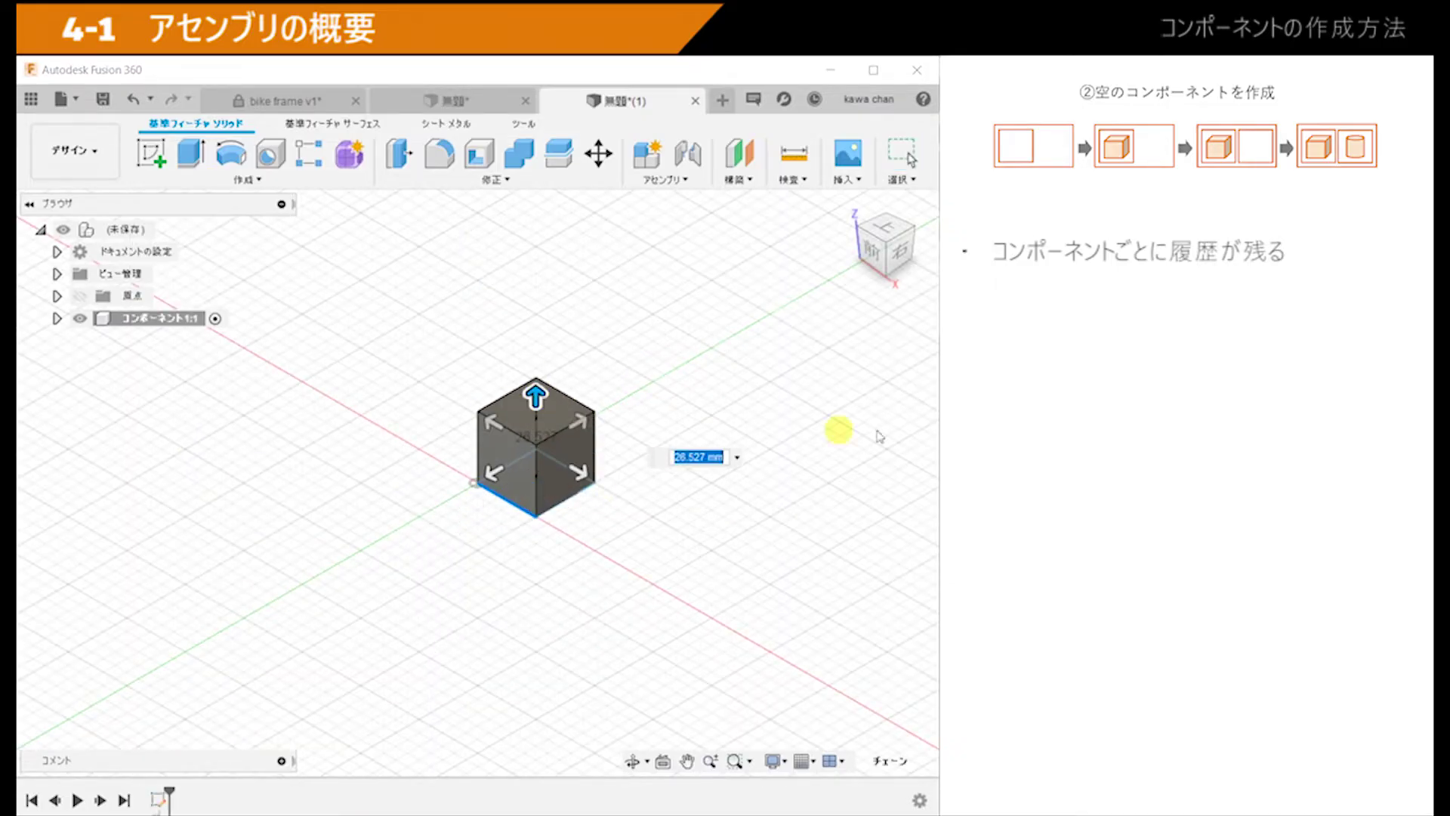
click(835, 423)
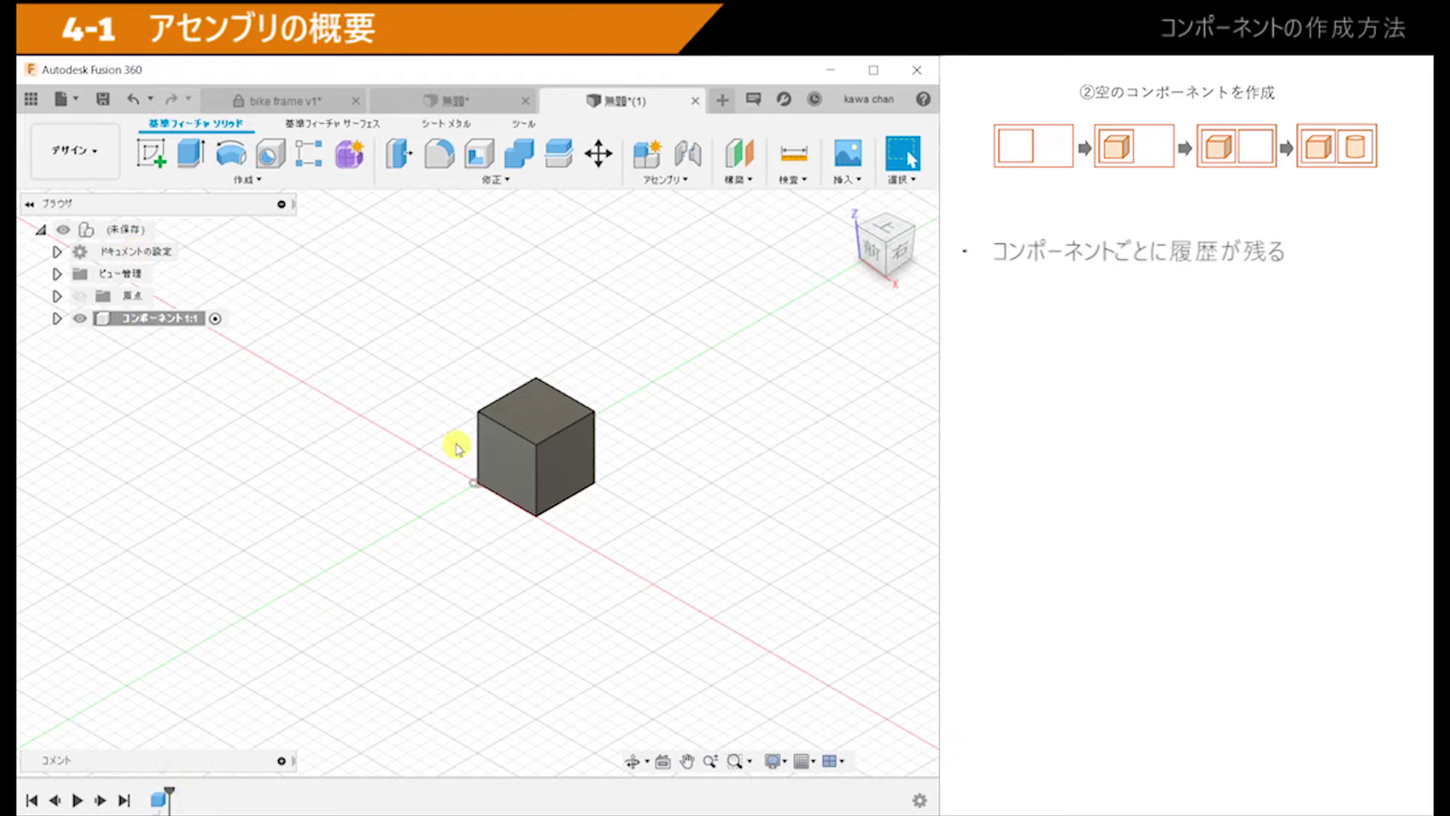
Step: Add empty component コンポーネント2:1 under the top-level design and make it active
click(657, 181)
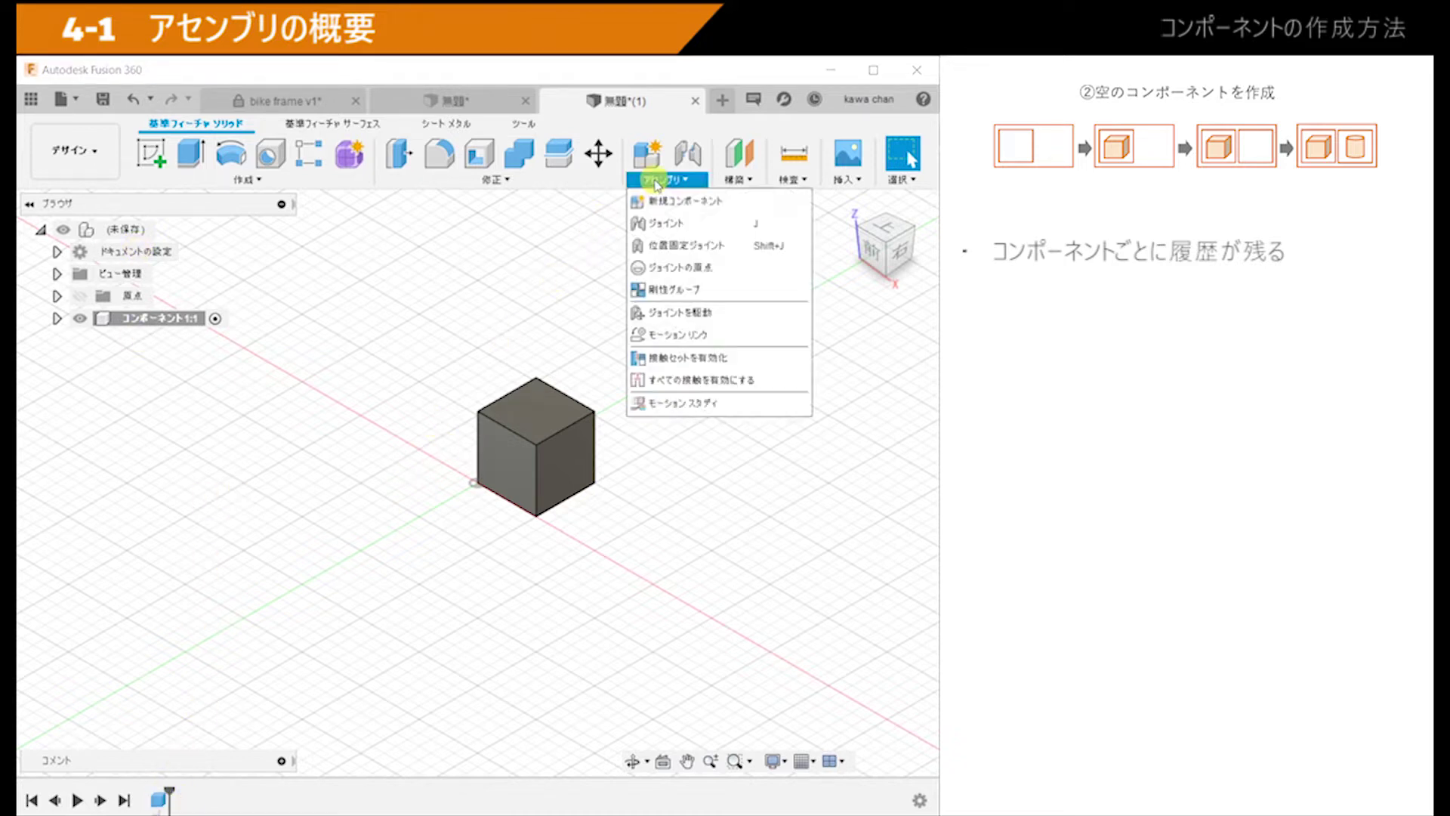
click(684, 201)
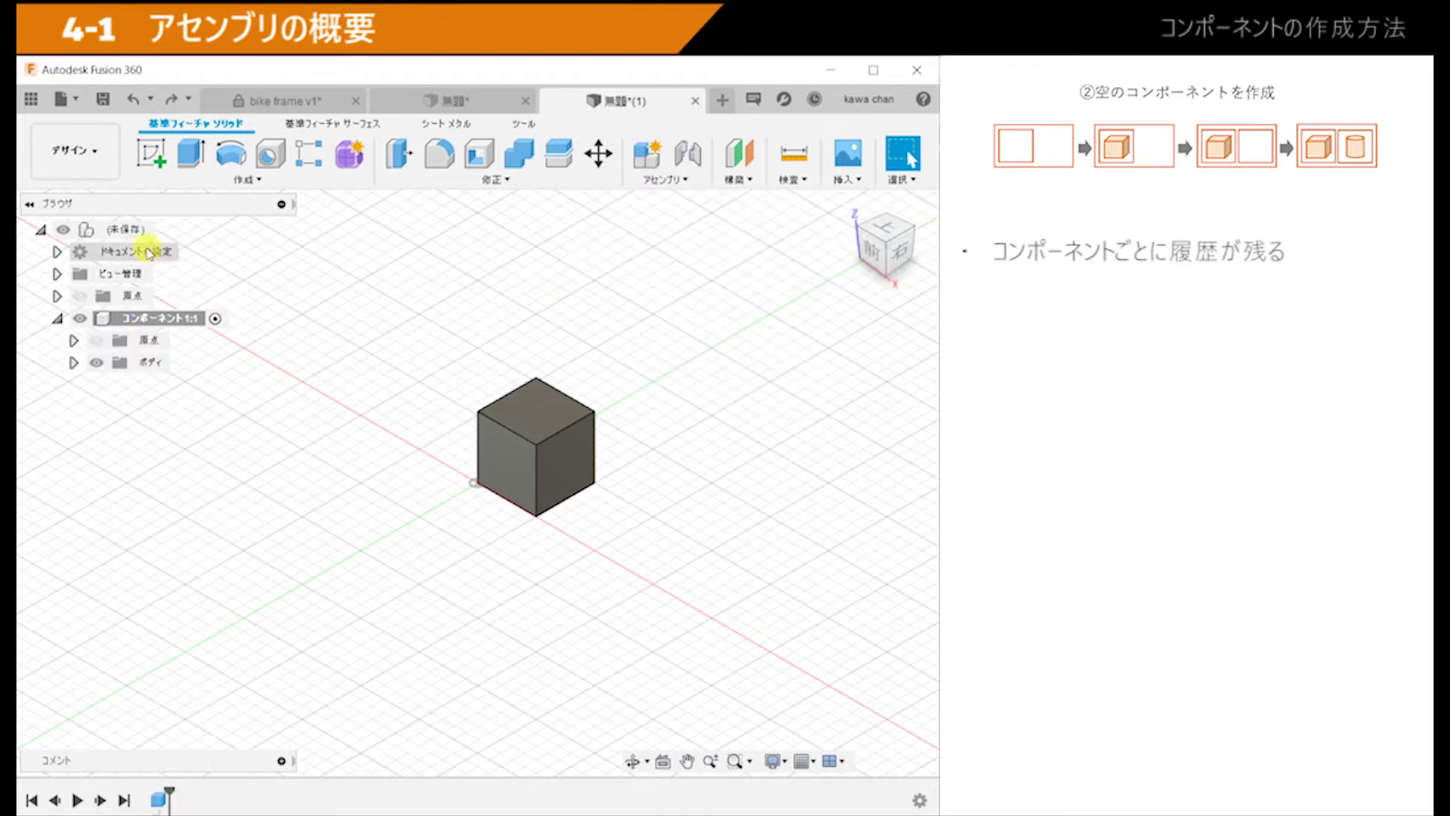
click(672, 181)
click(682, 200)
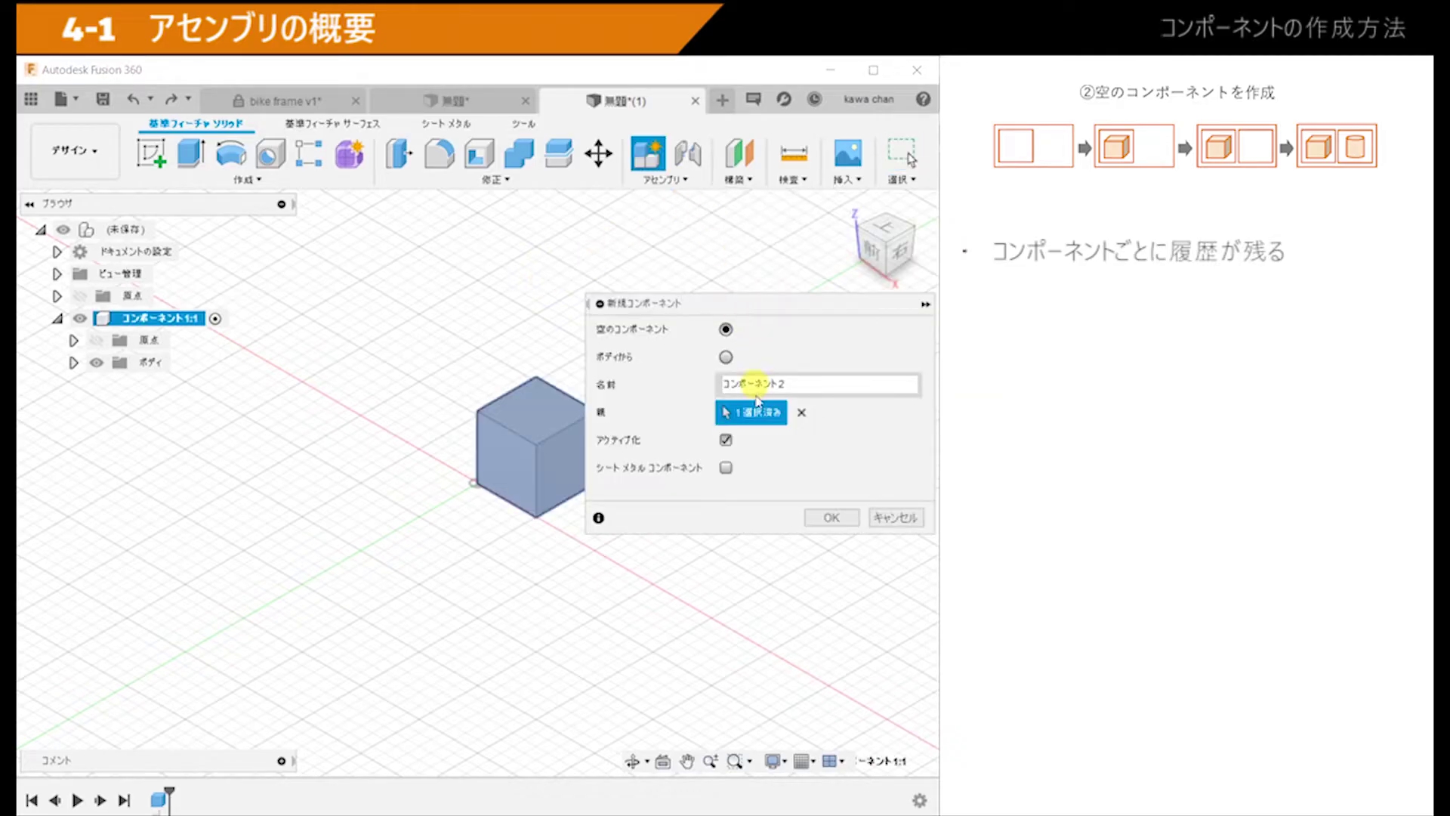
click(801, 413)
click(165, 230)
key(Return)
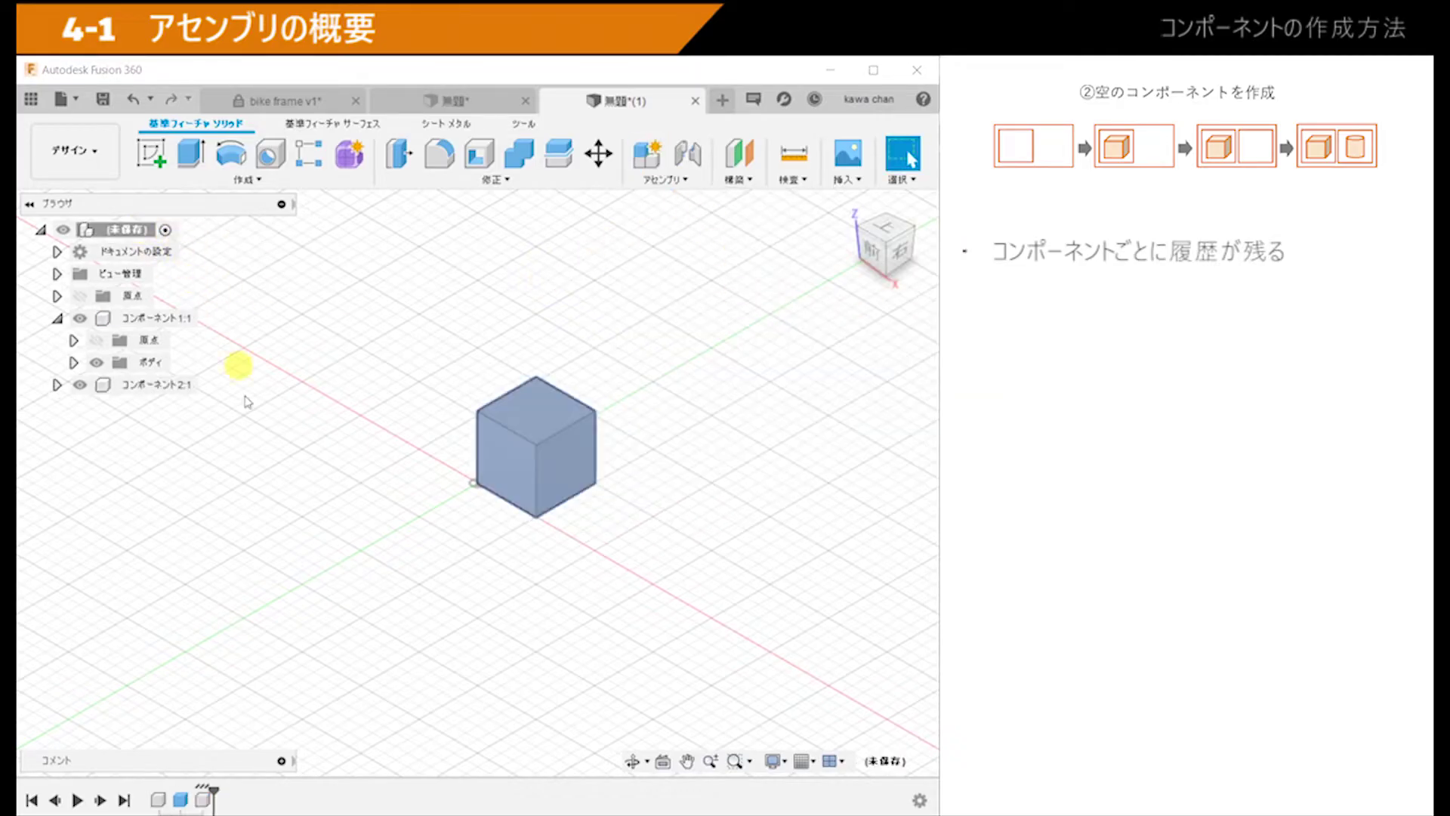
click(132, 385)
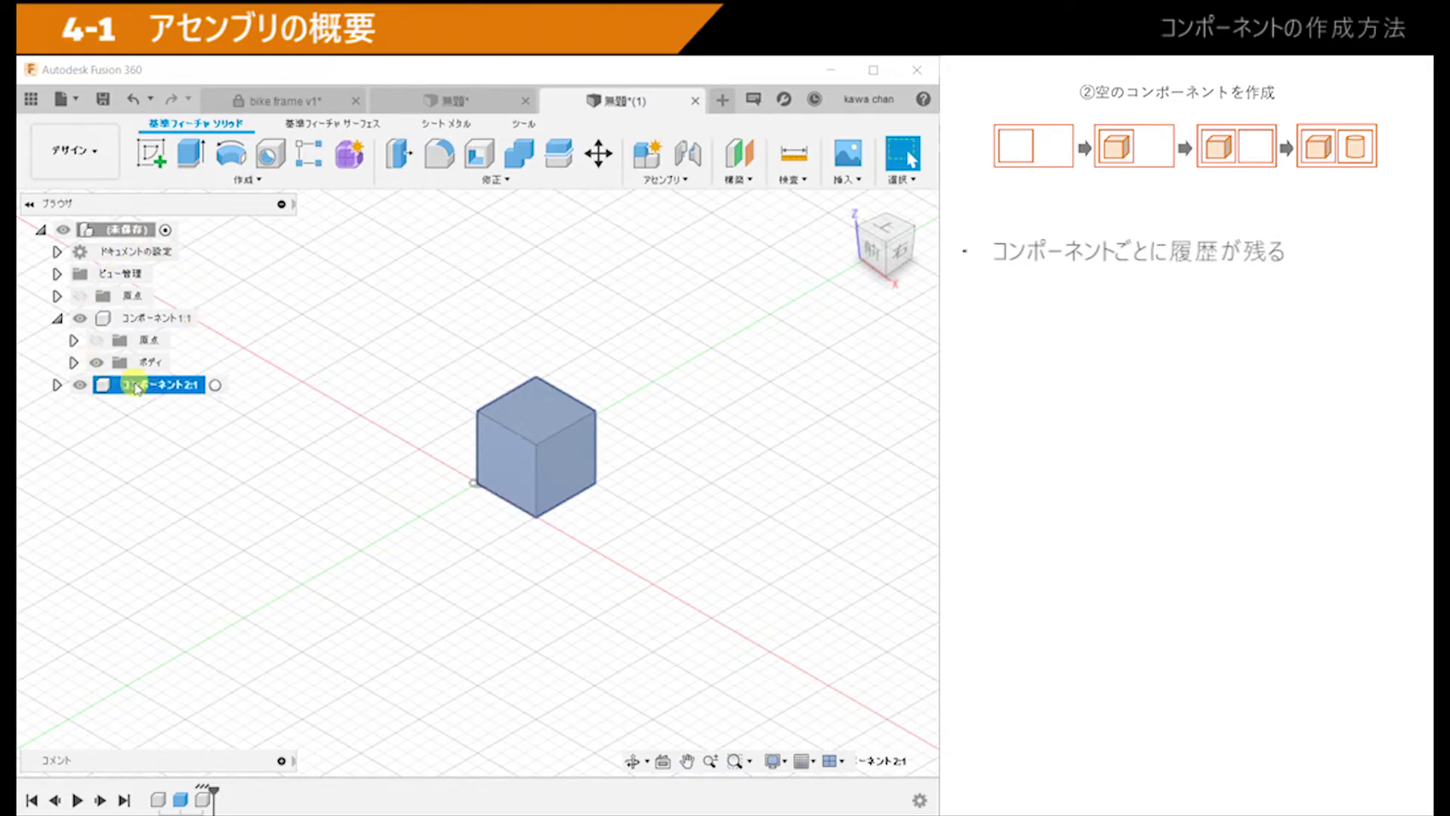
click(216, 387)
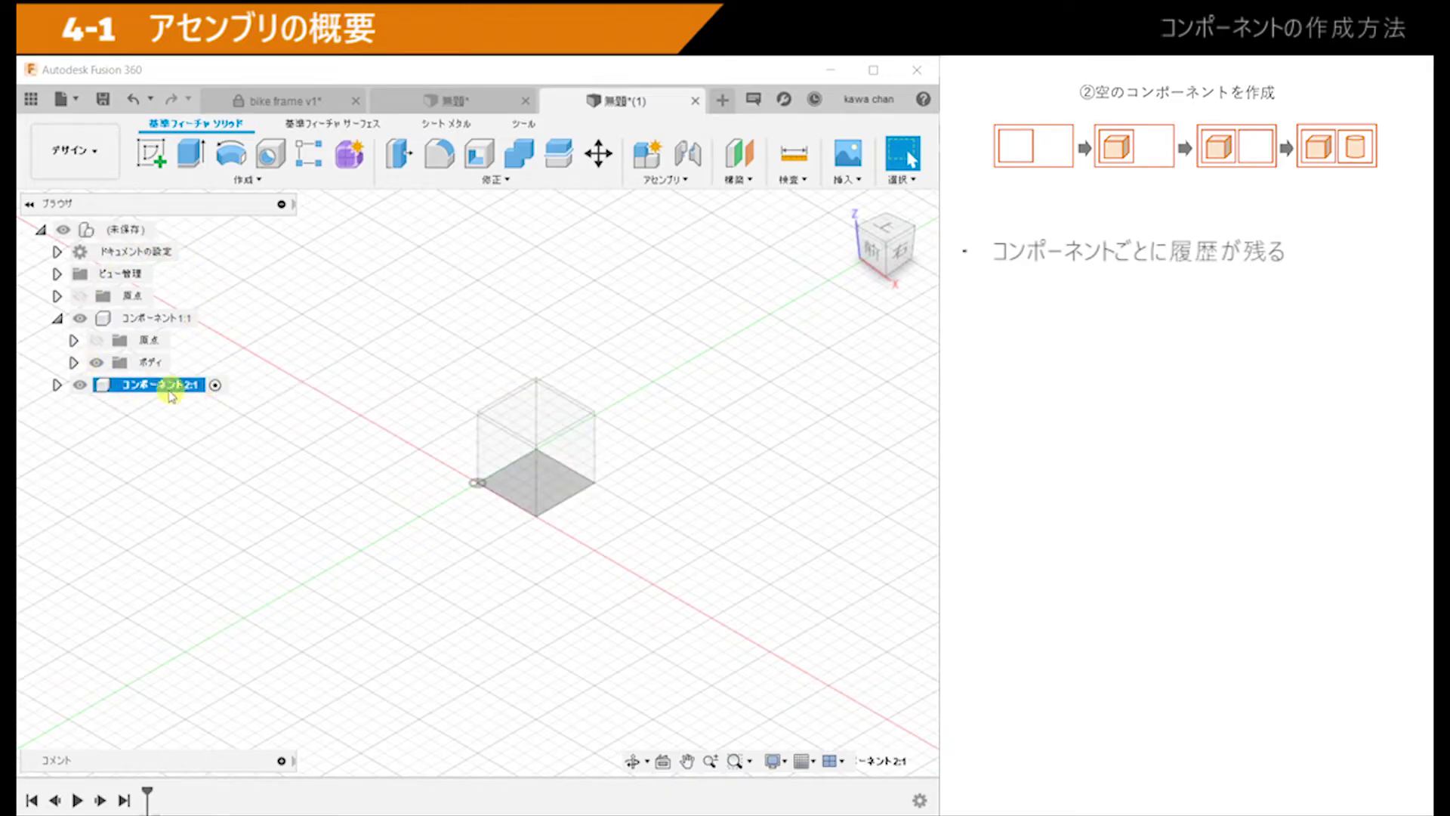
Step: Model a cylinder beside the cube inside コンポーネント2:1
click(249, 180)
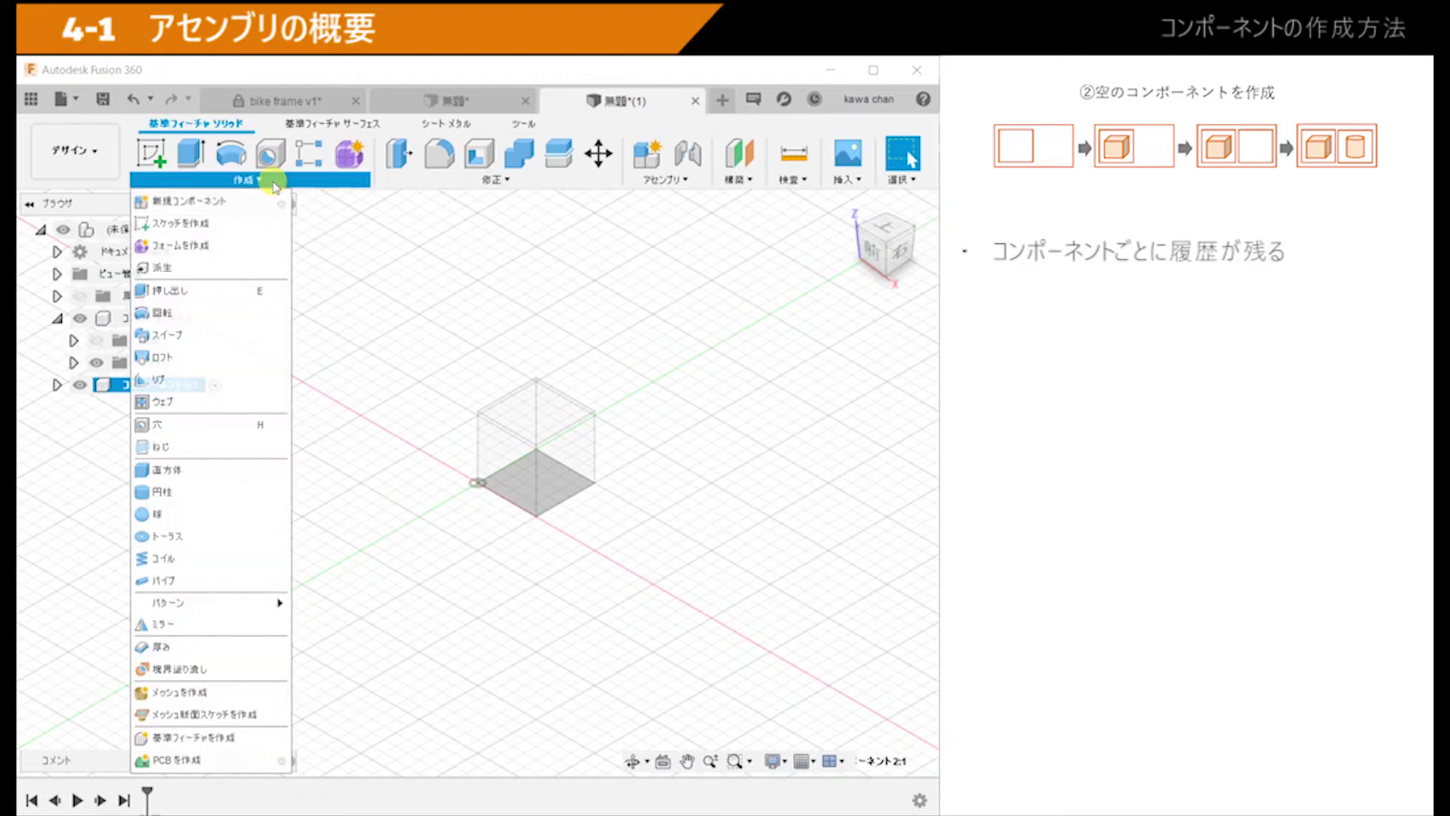
click(163, 492)
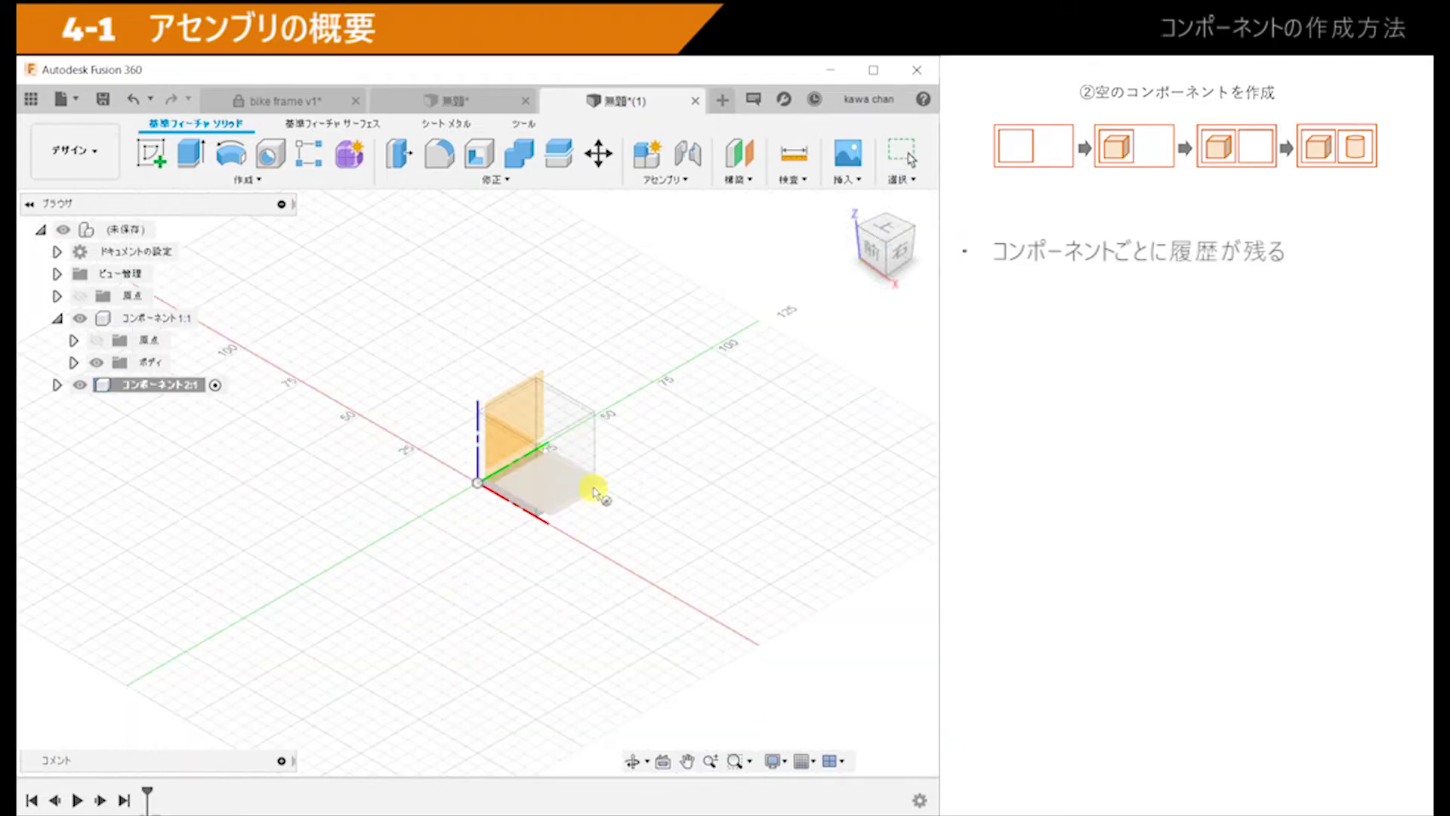
click(592, 495)
click(479, 443)
drag(490, 425, 487, 363)
key(Return)
mouse_move(541, 444)
shift+middle_down()
mouse_move(511, 590)
mouse_move(553, 556)
mouse_move(456, 551)
shift+middle_up()
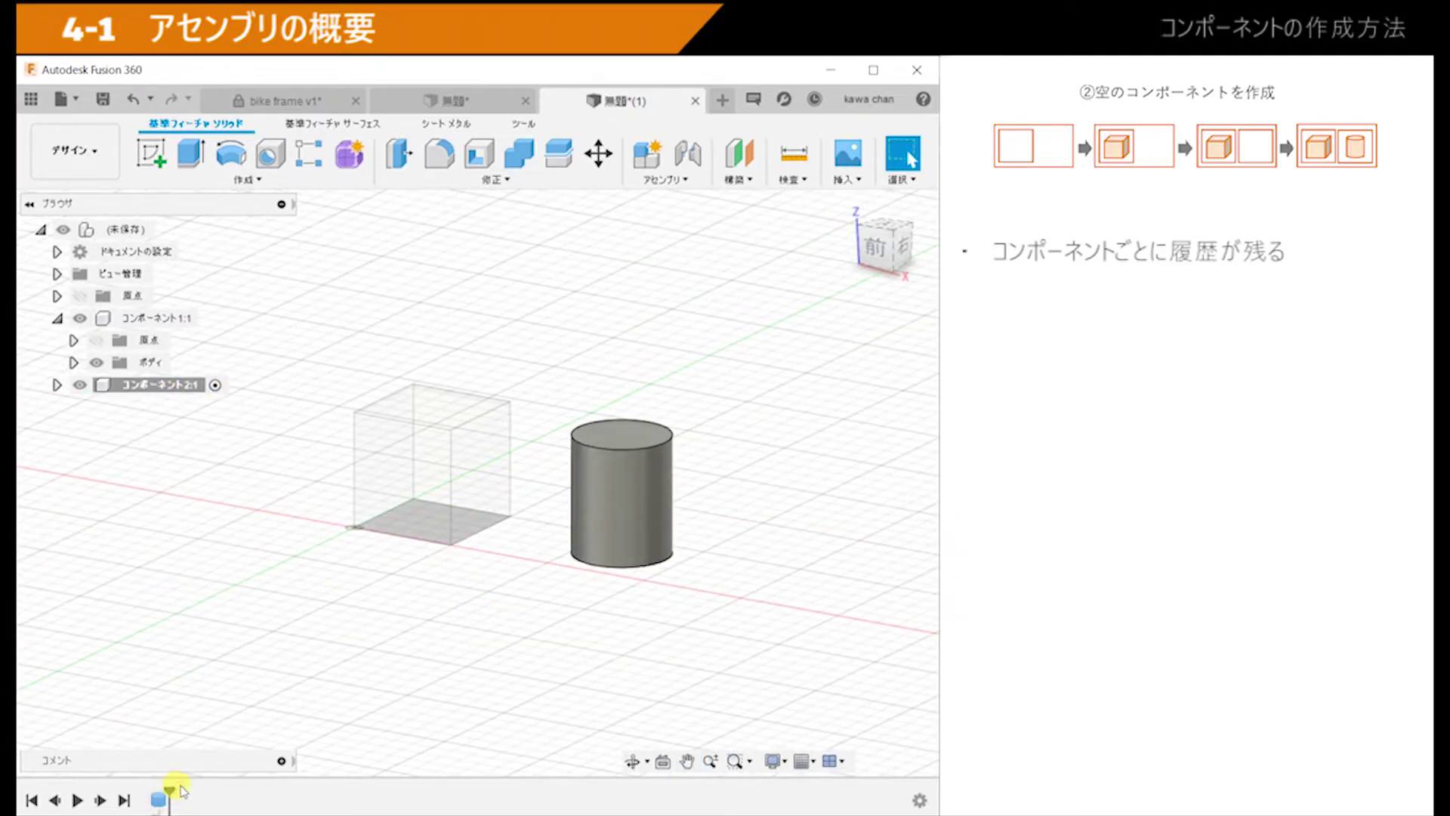
Step: Briefly activate コンポーネント1:1, then make the top-level design active and clear the selection
click(207, 318)
click(268, 510)
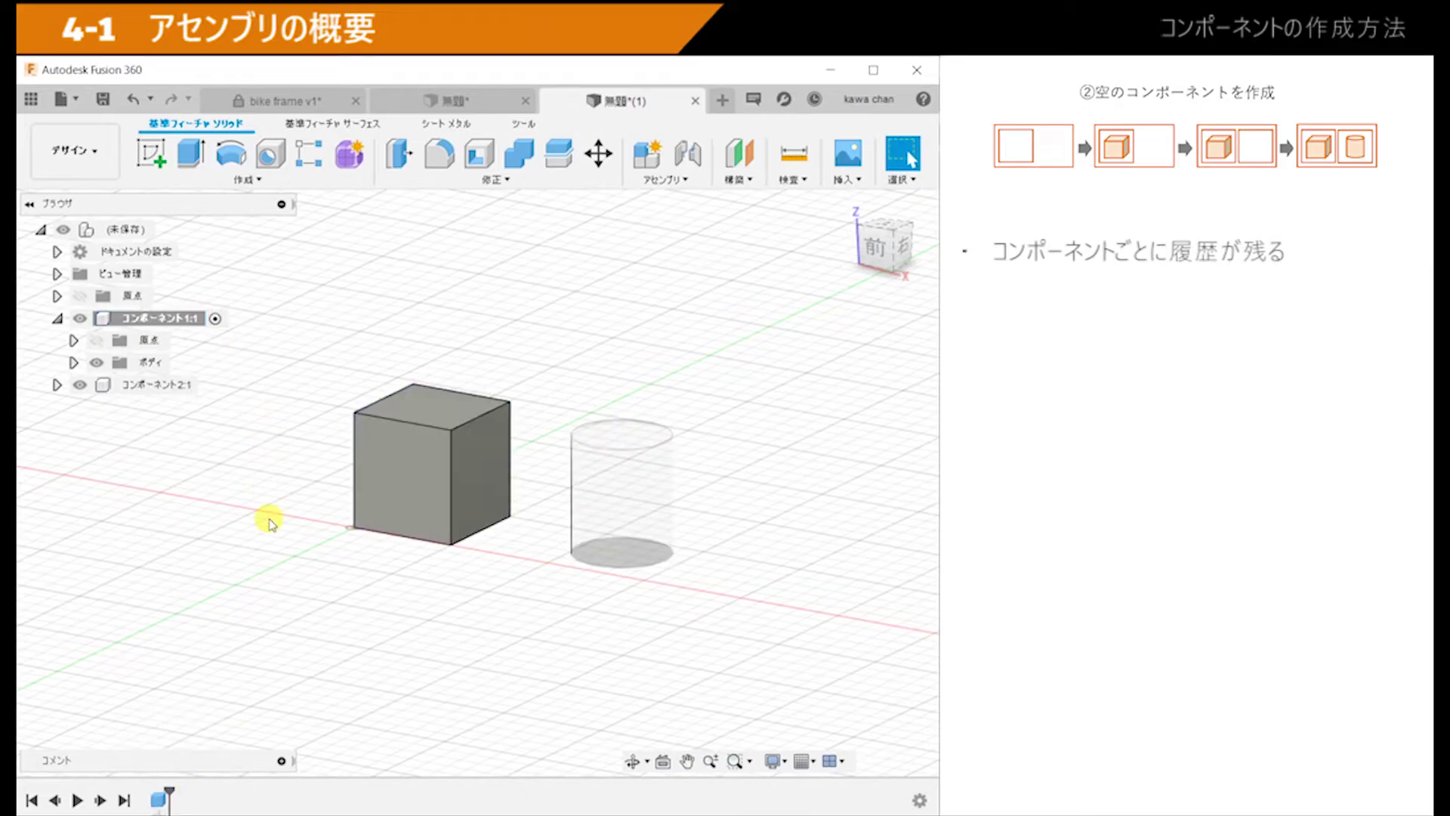
click(165, 230)
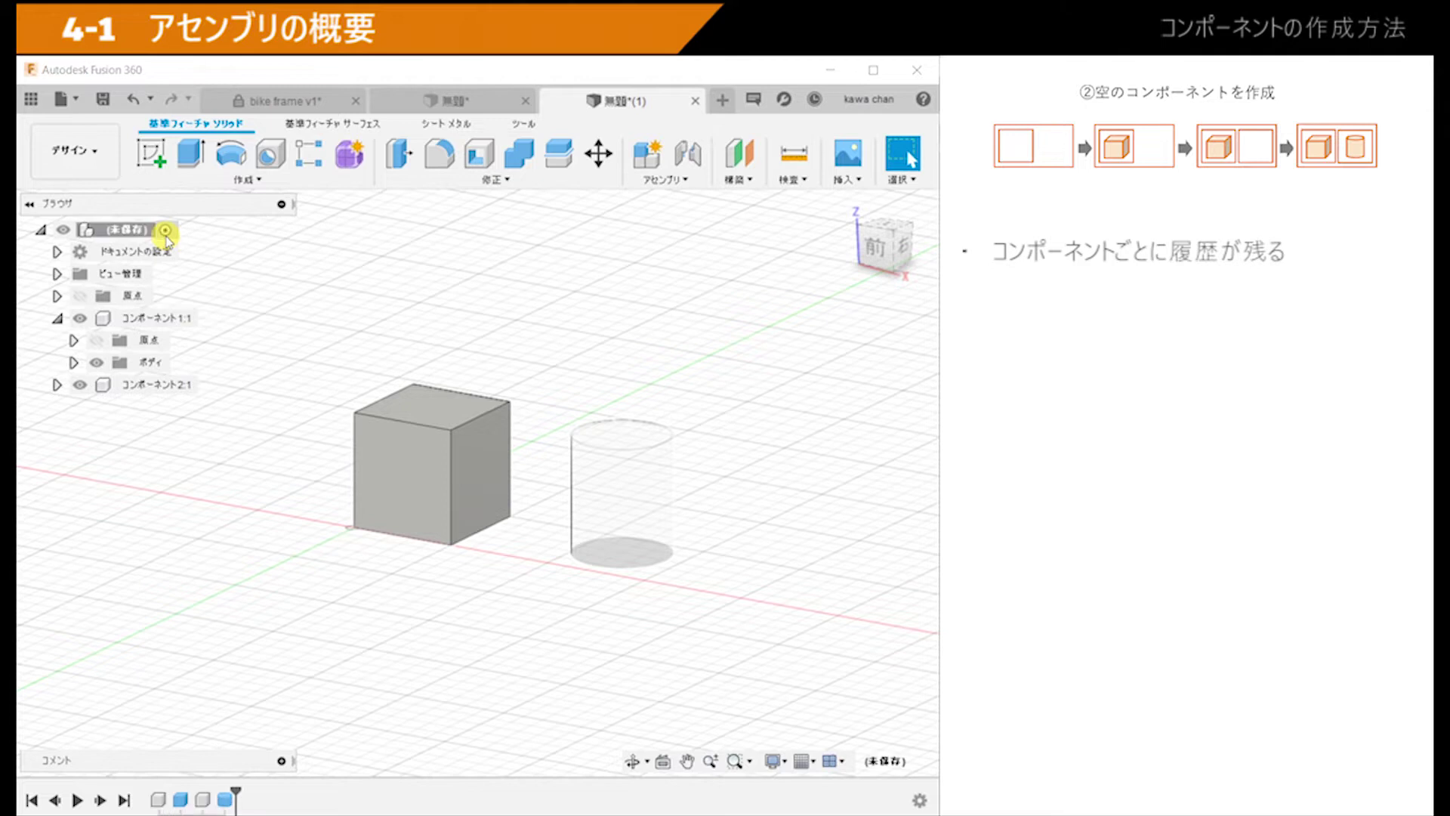
click(306, 613)
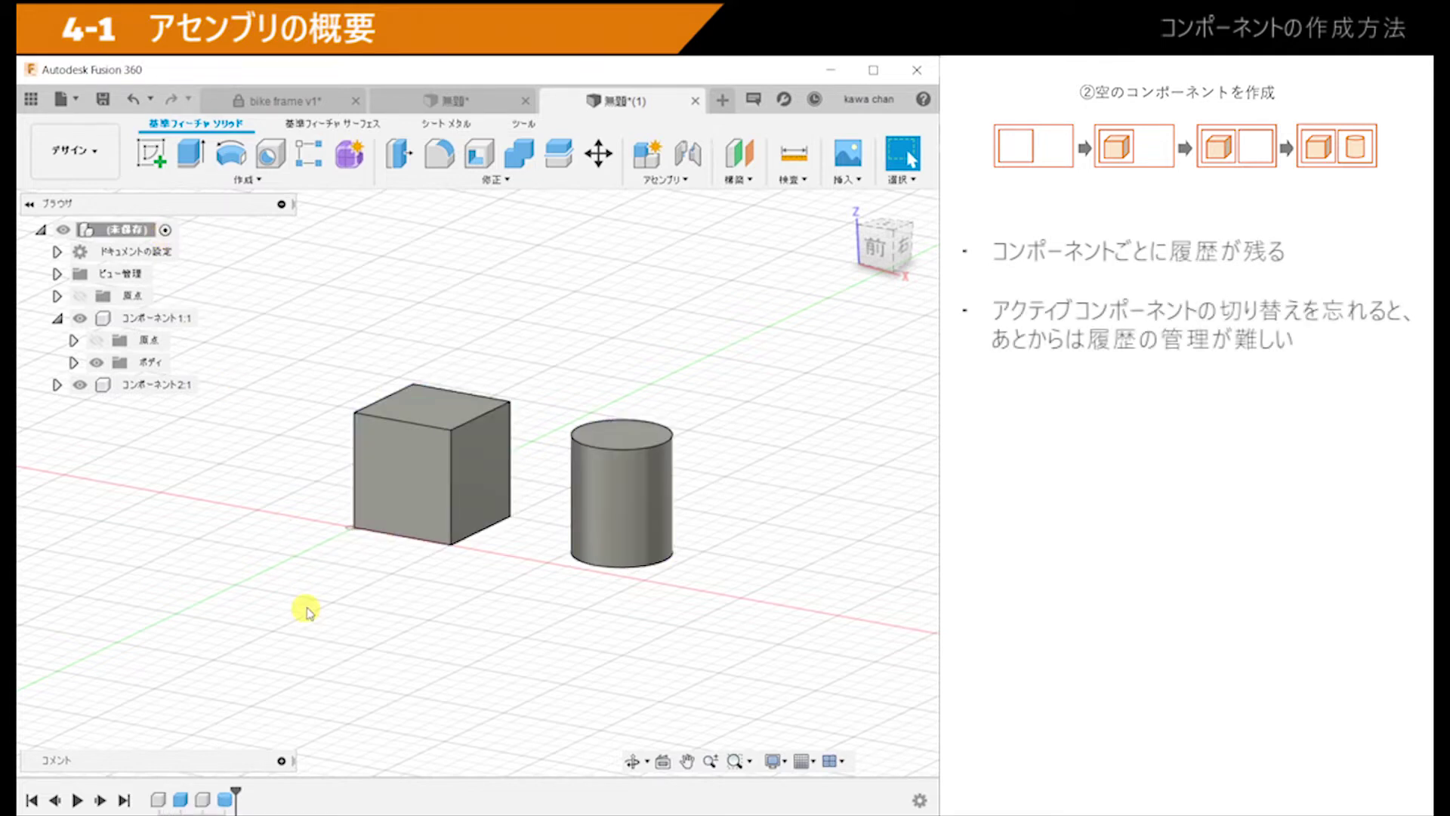
Step: In a new design, insert the saved コンポーネント1 cube and コンポーネント2 cylinder files from the Data Panel
click(723, 101)
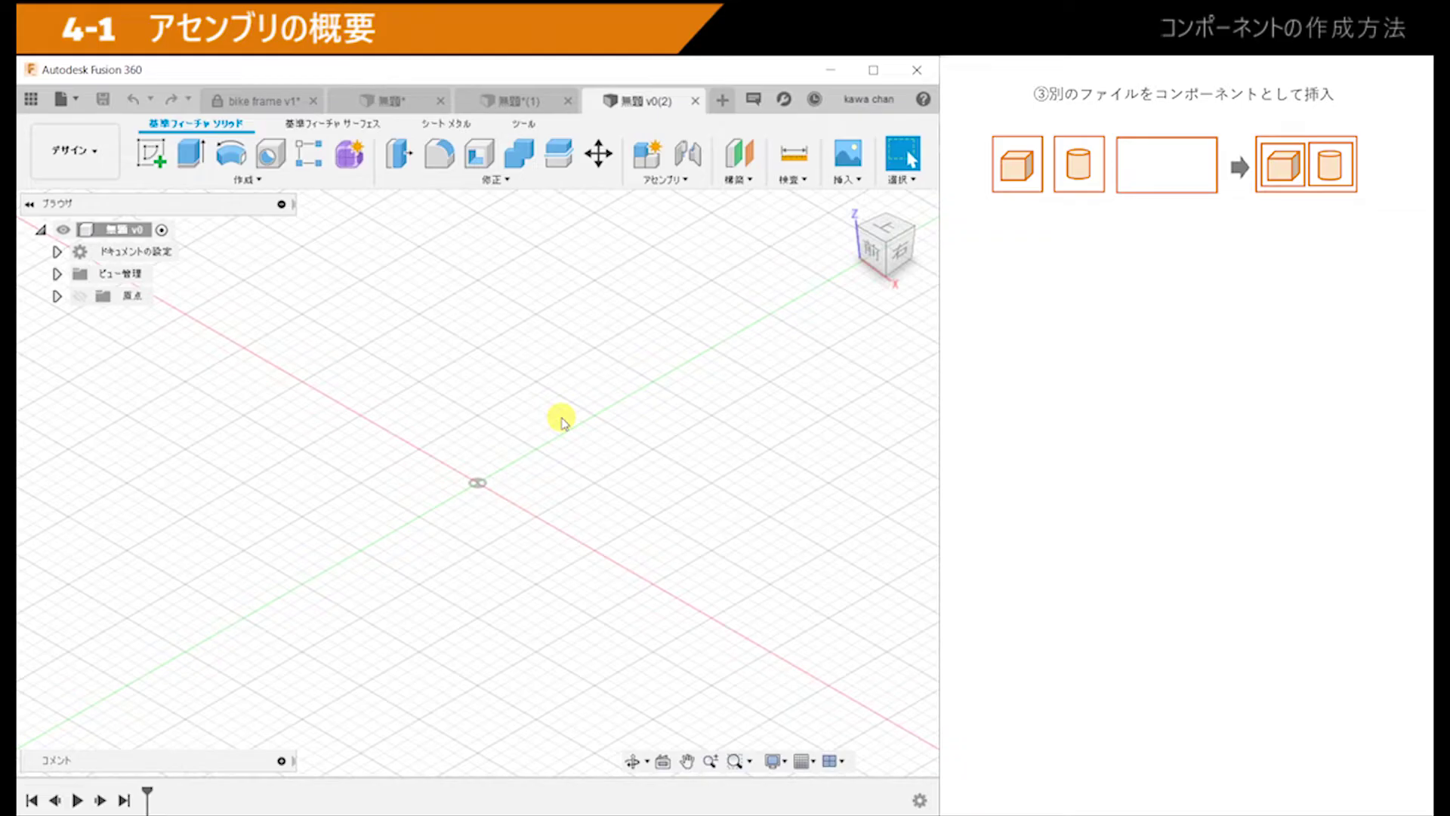
click(31, 99)
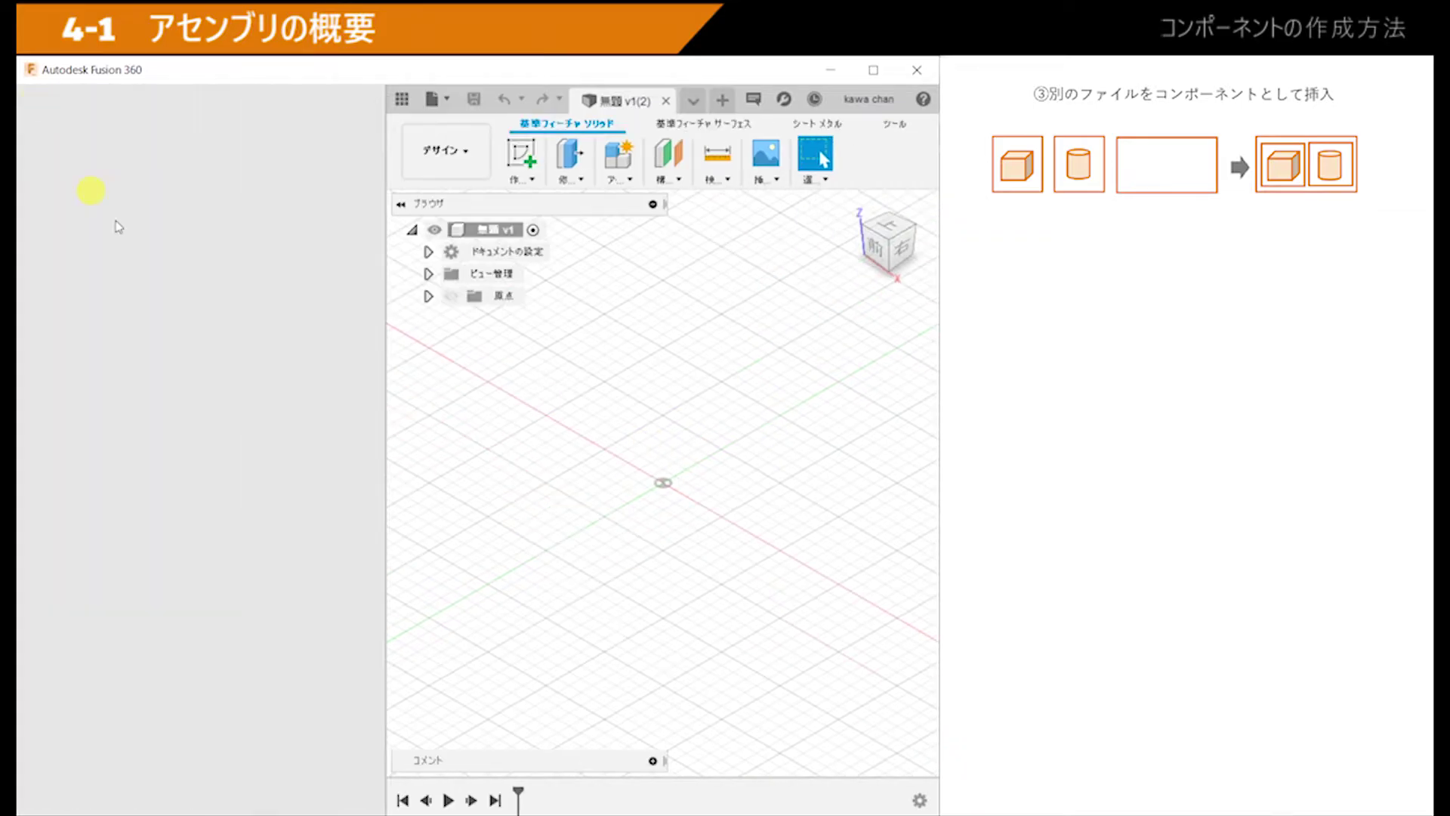
drag(303, 363, 555, 500)
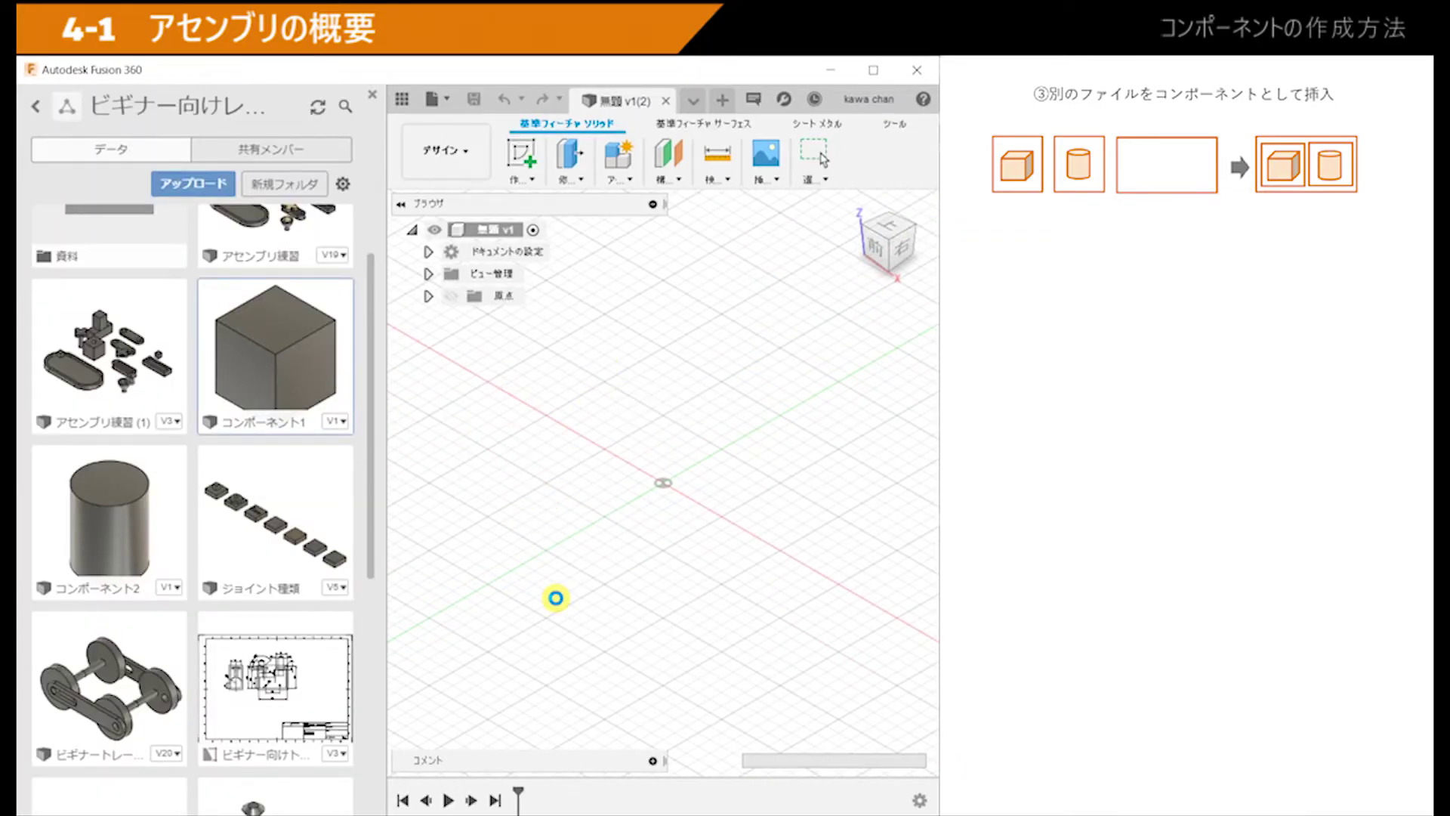
key(Return)
scroll(776, 593, down, 5)
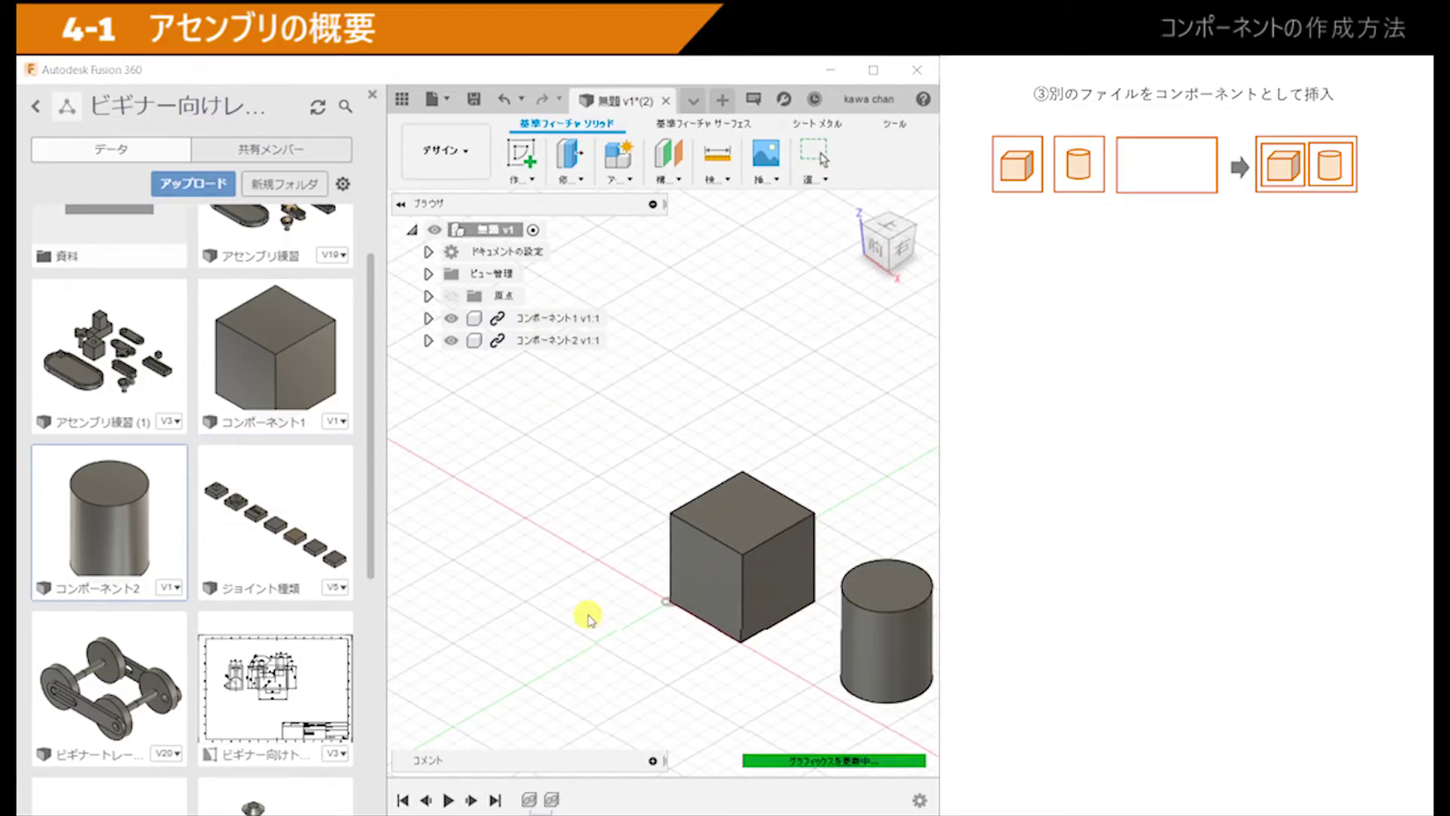
click(370, 96)
key(Return)
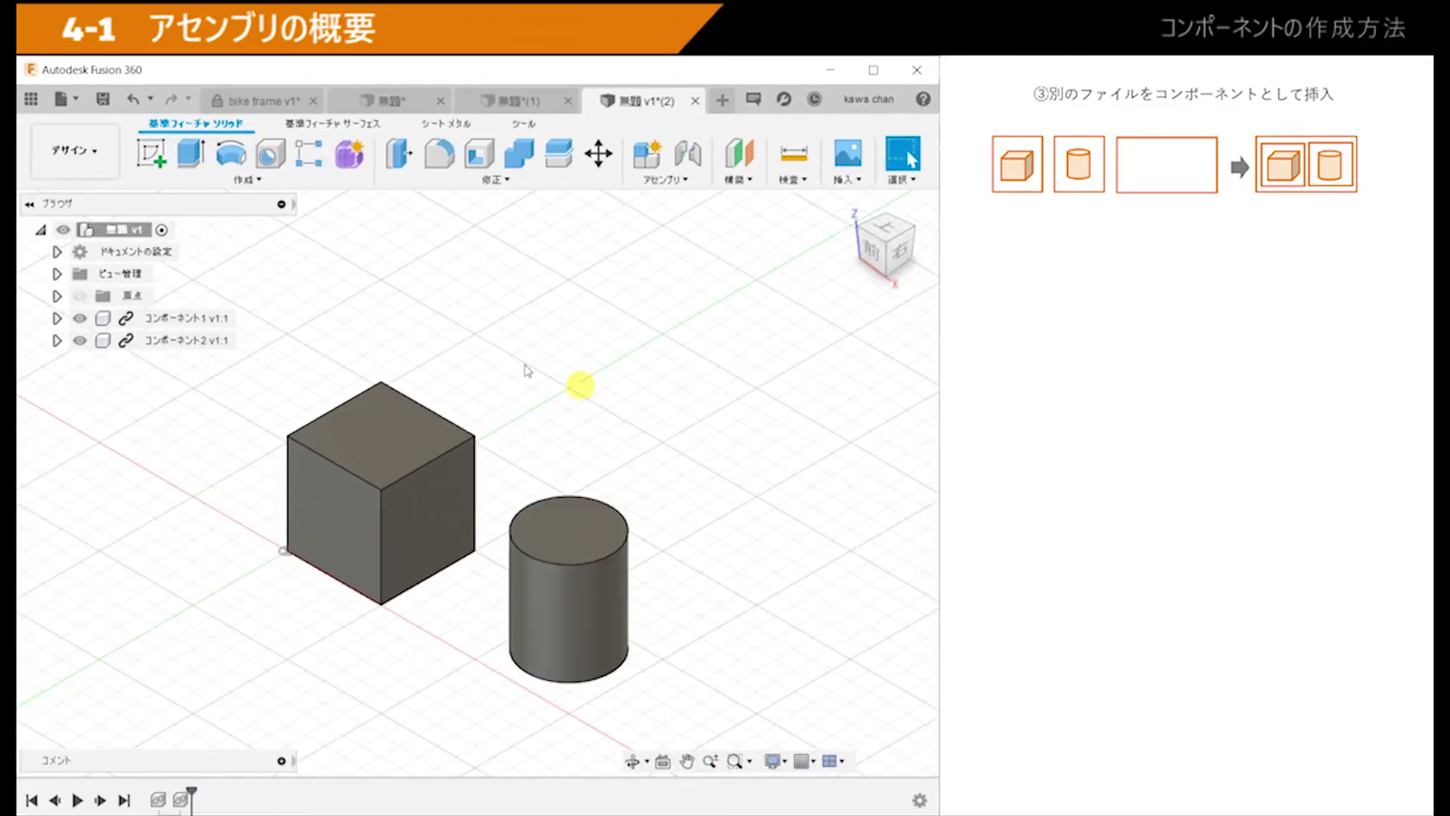
shift+middle_drag(534, 459, 641, 413)
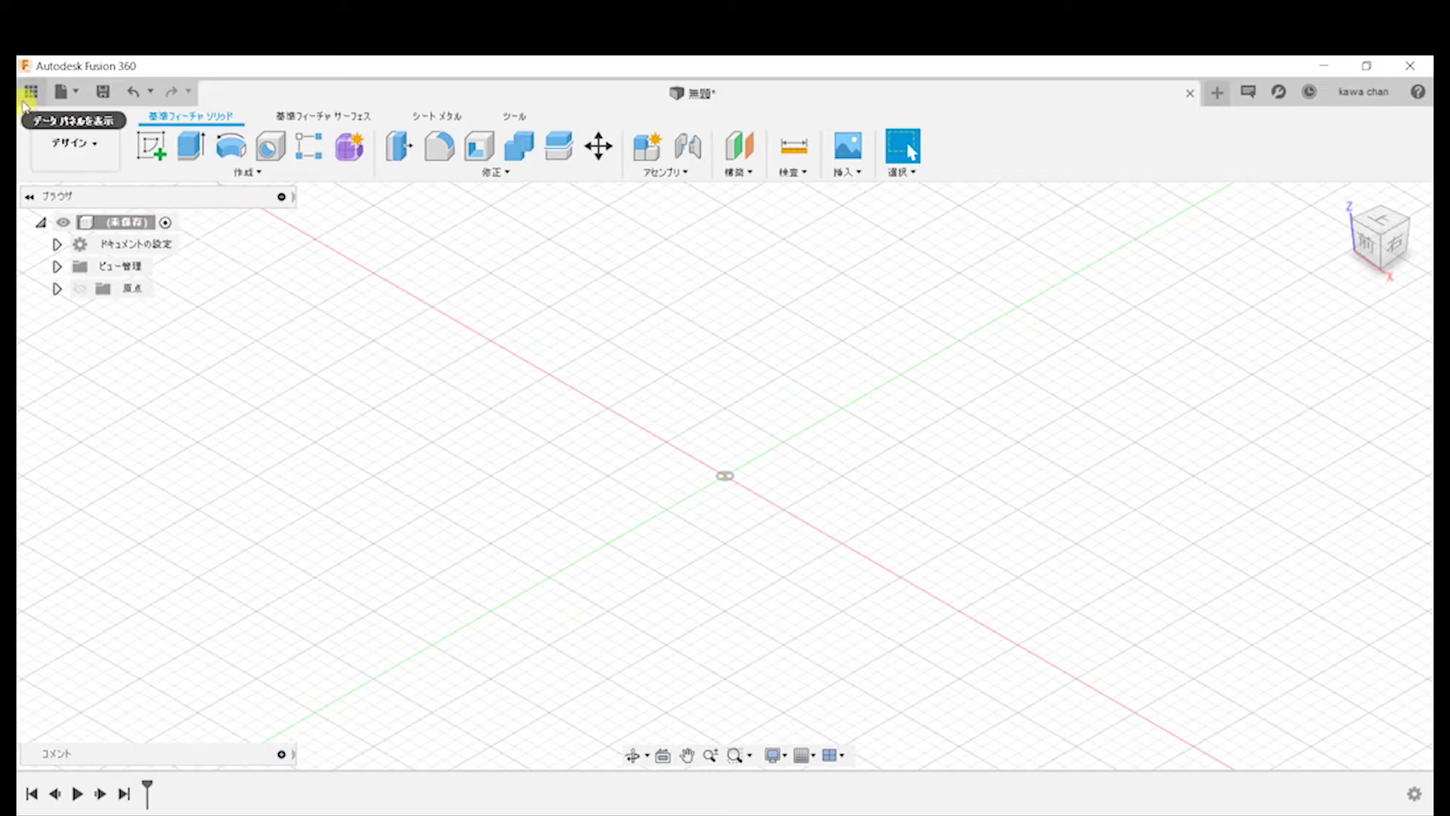
Step: Open the Beginner lesson5 design from the Data Panel
click(30, 92)
double_click(149, 714)
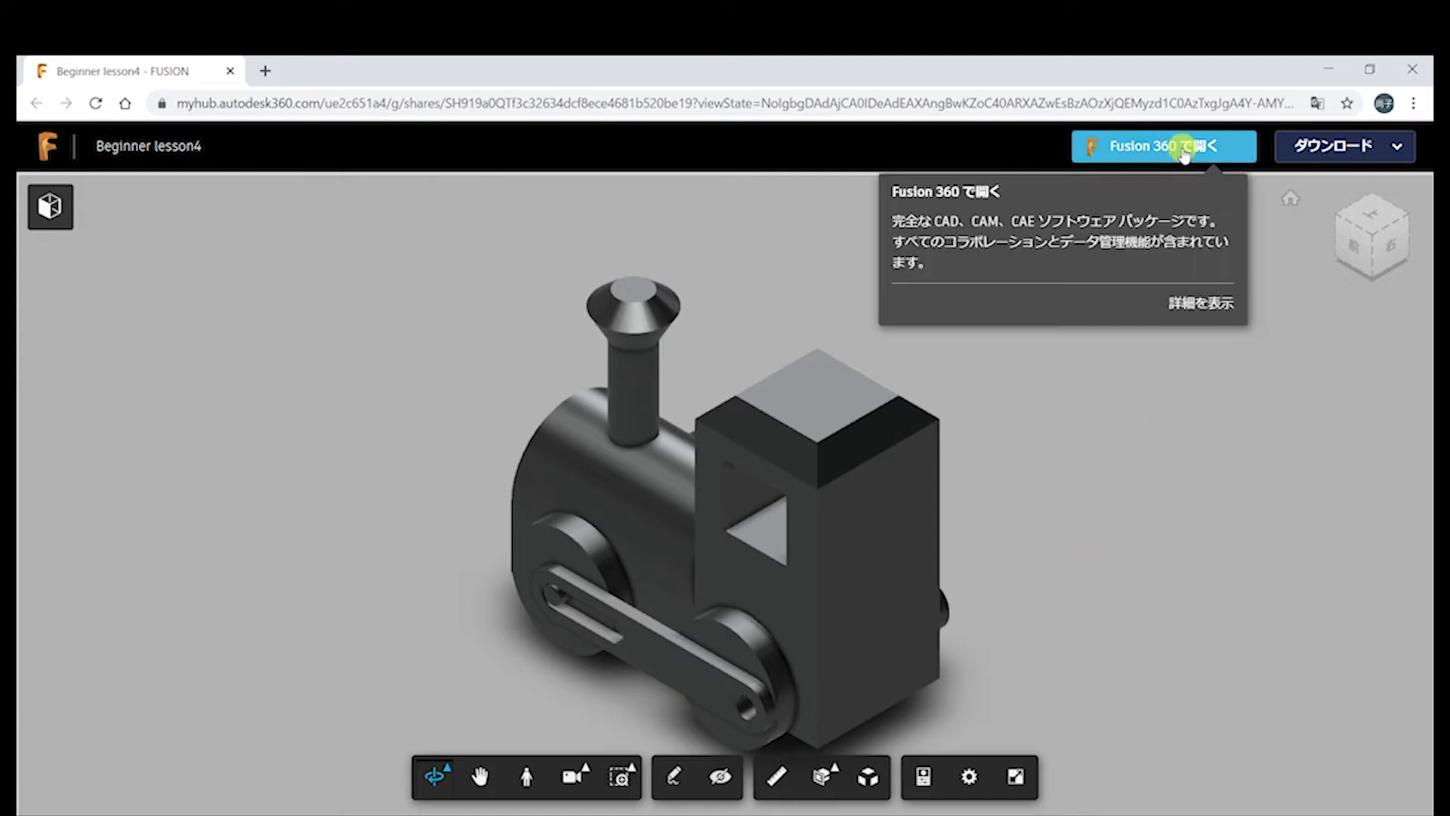
Step: Launch the shared Beginner lesson4 train from the A360 viewer into the Fusion 360 desktop app
click(1233, 153)
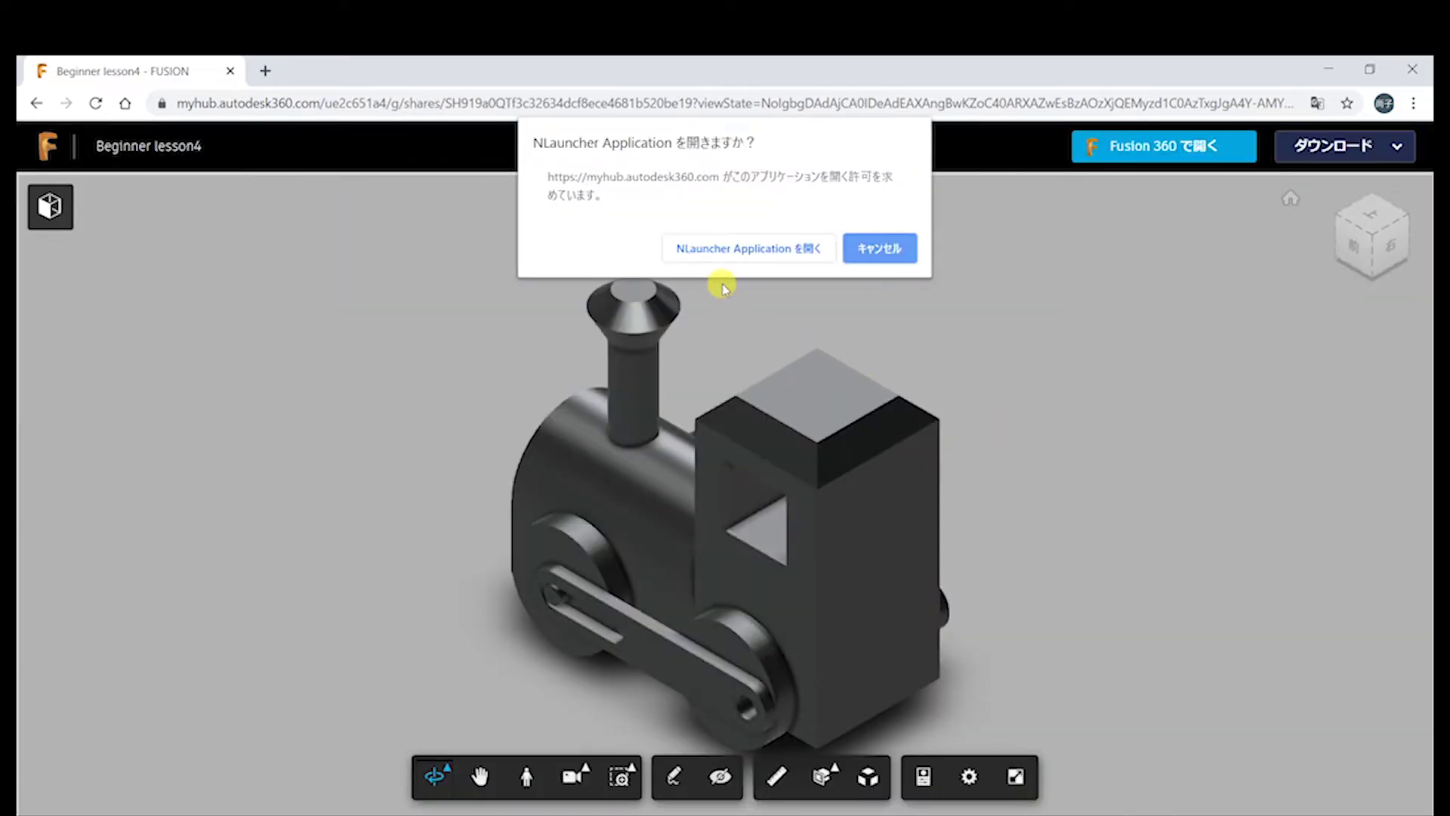
click(781, 256)
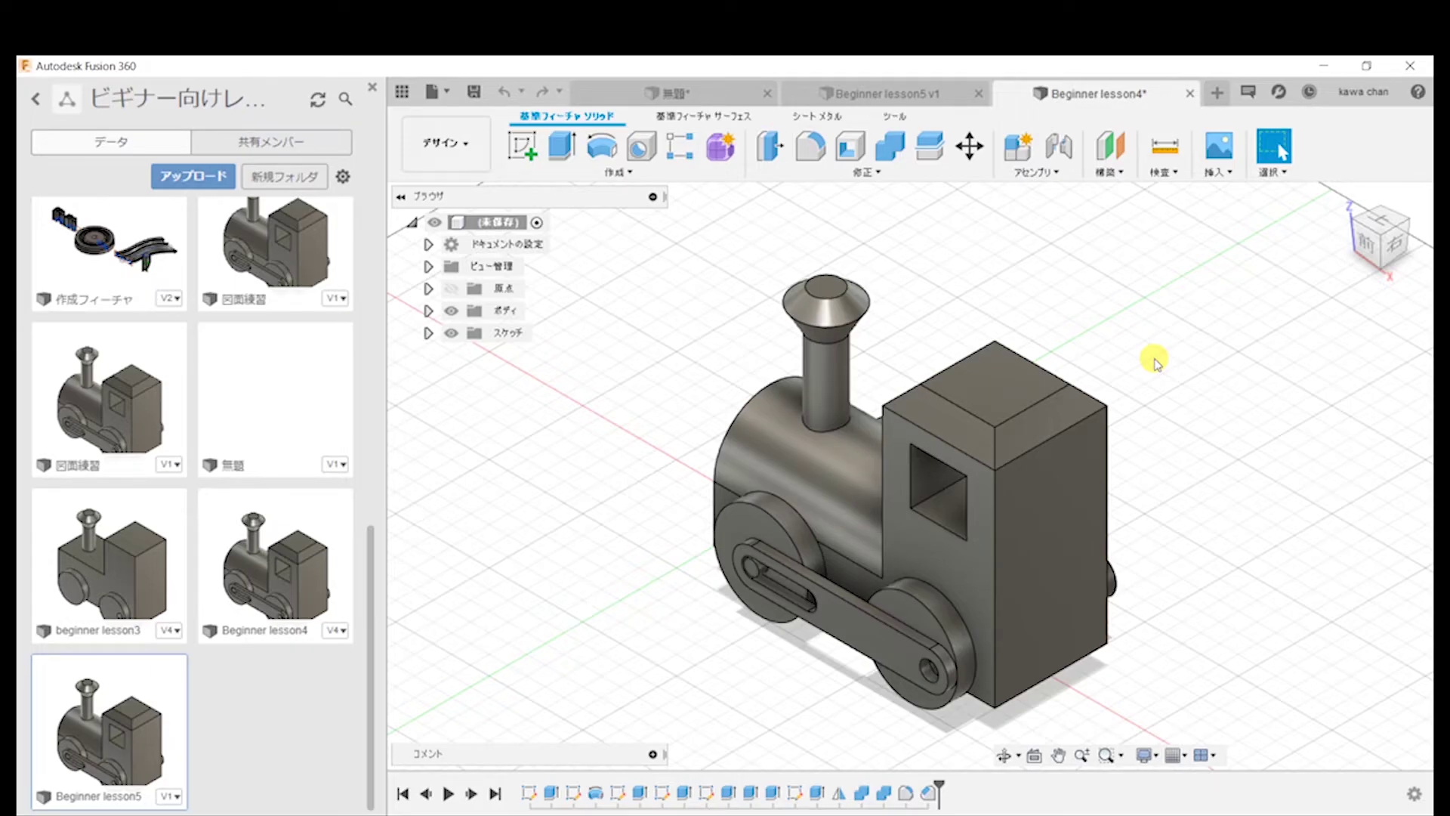
Step: Close the Beginner lesson4 design, answering its save prompt, and hide the Data Panel
click(1189, 93)
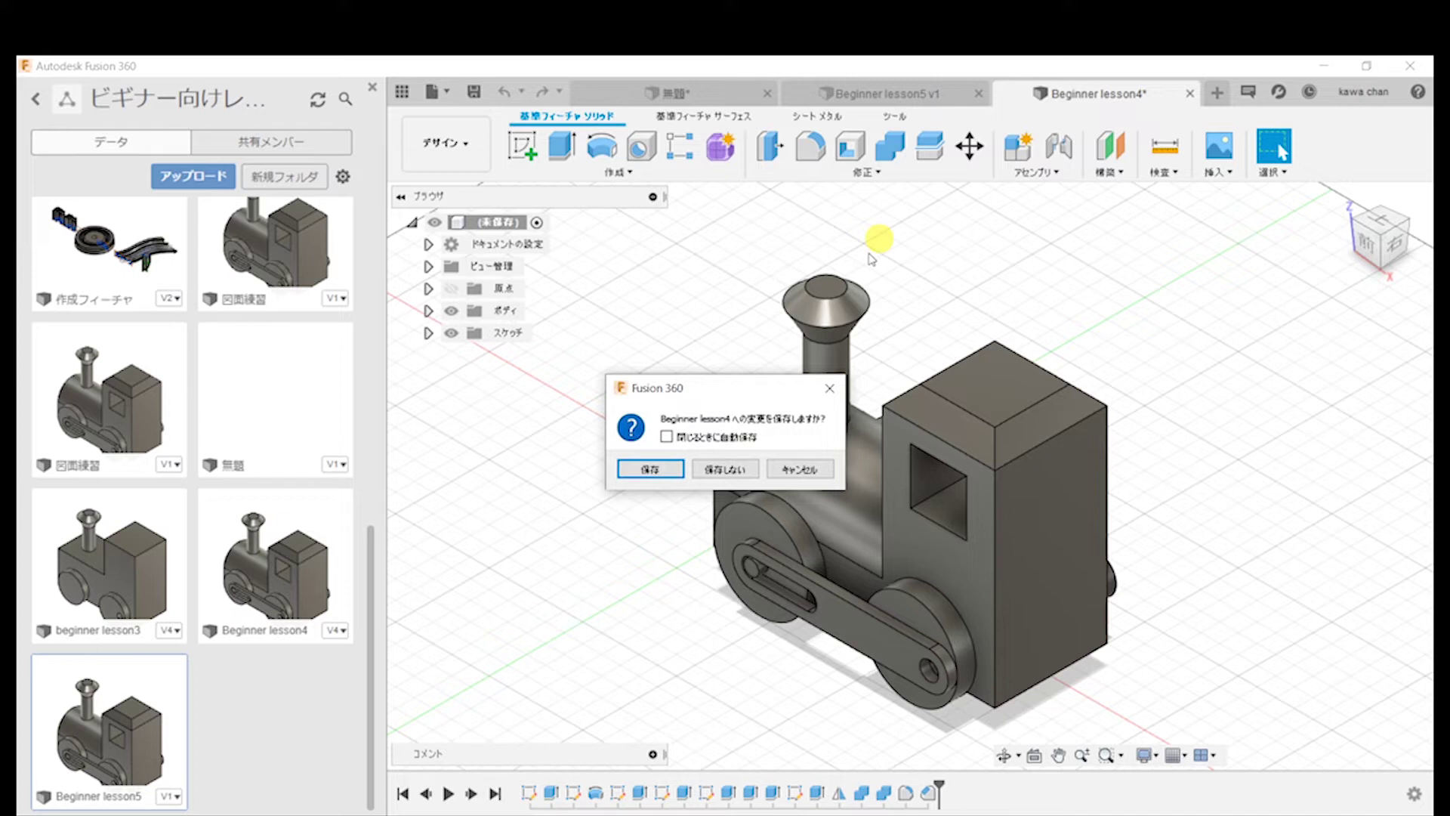
click(725, 469)
click(371, 87)
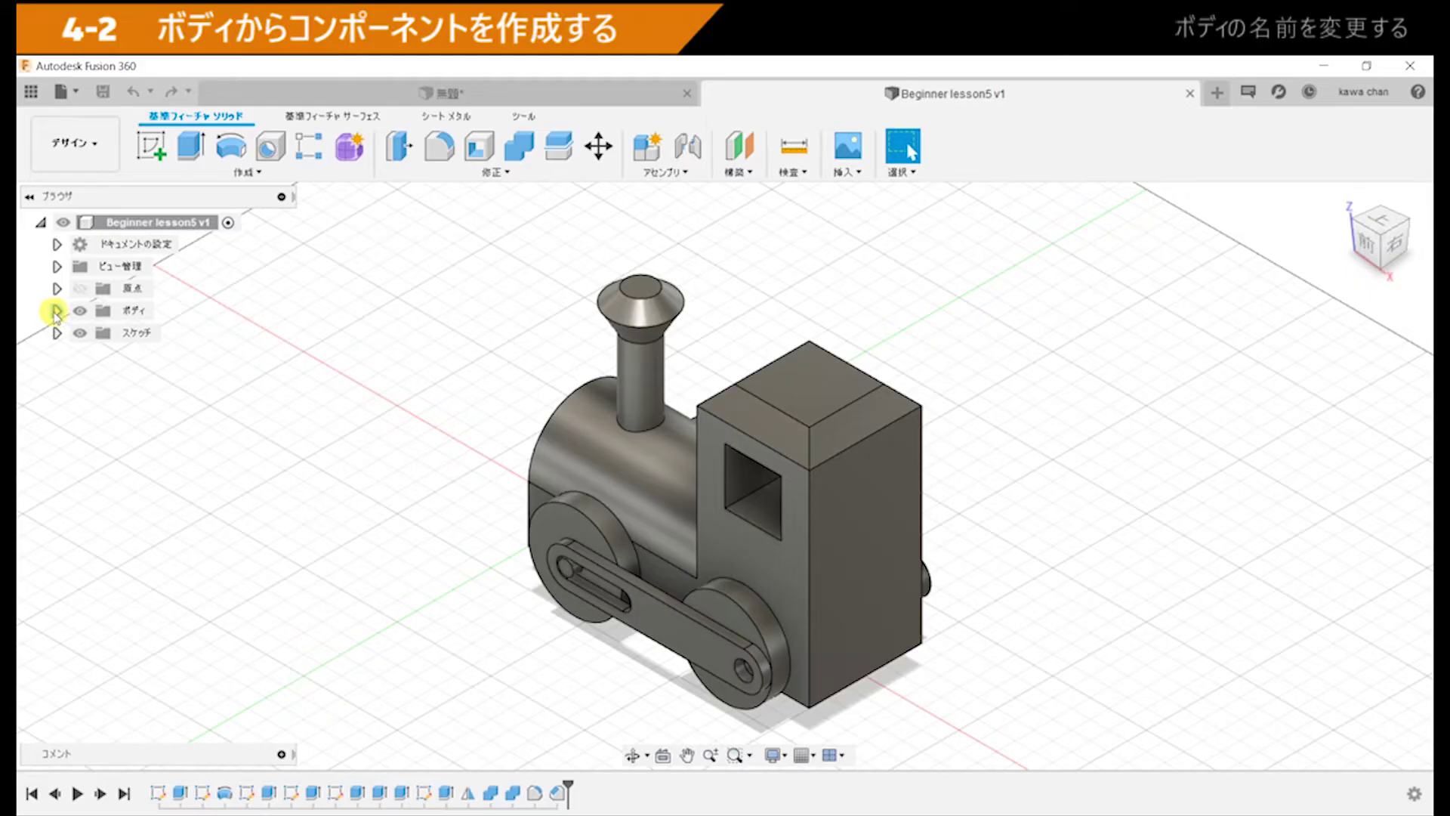
Step: Expand Bodies and select ボディ1, ボディ2 and ボディ3 to identify the main body, front and rear wheels
click(56, 311)
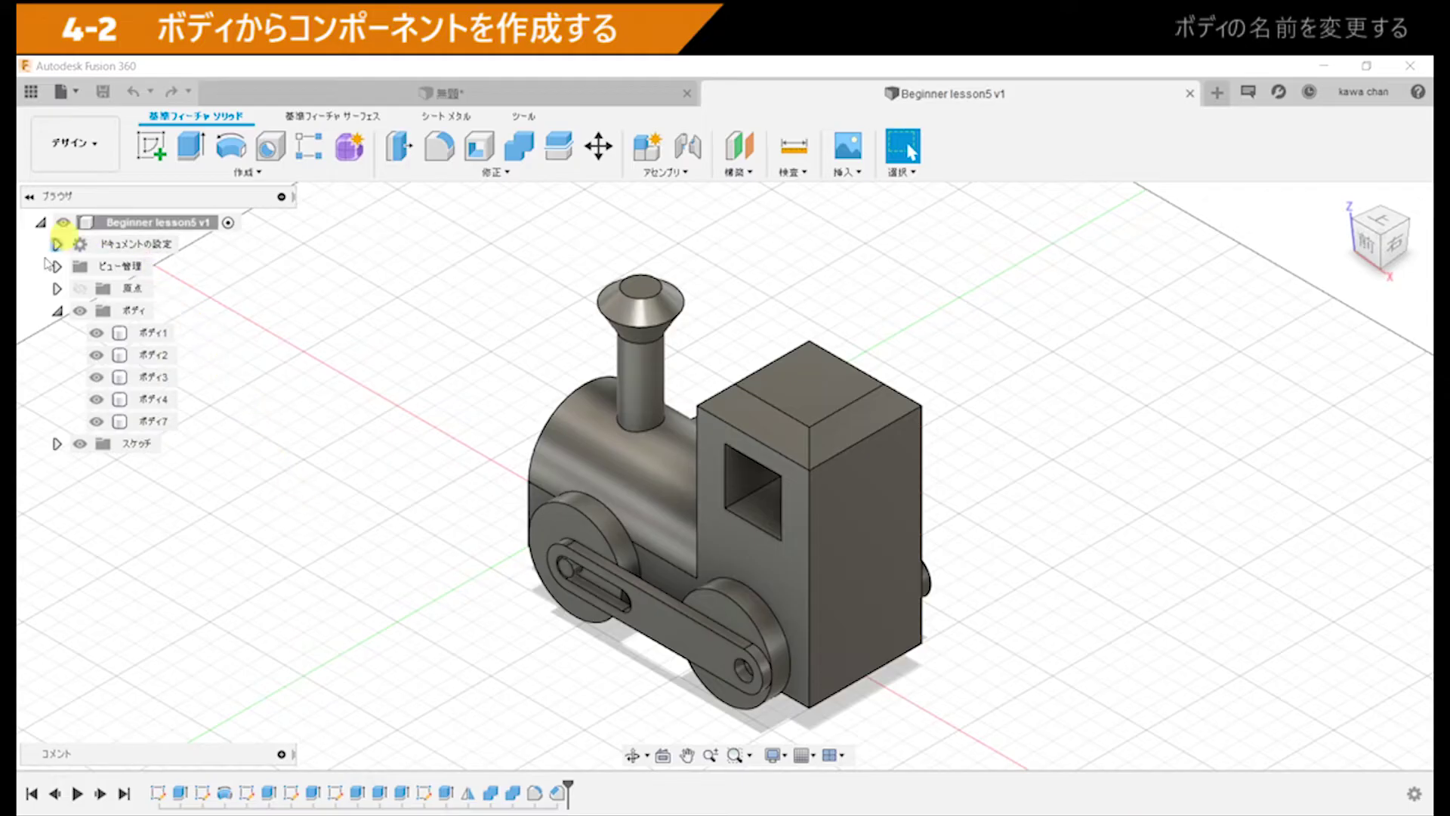
click(167, 333)
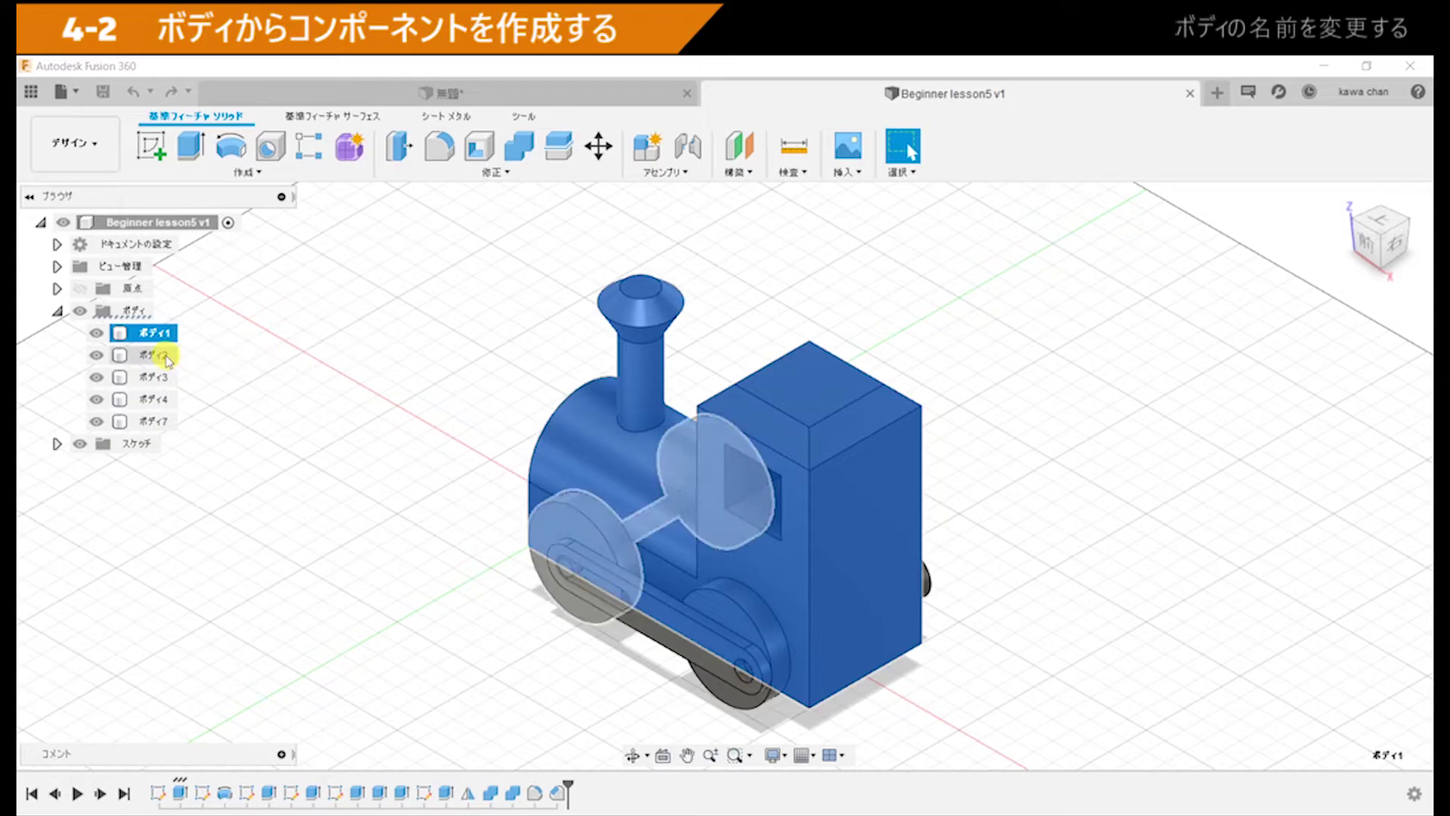
click(166, 357)
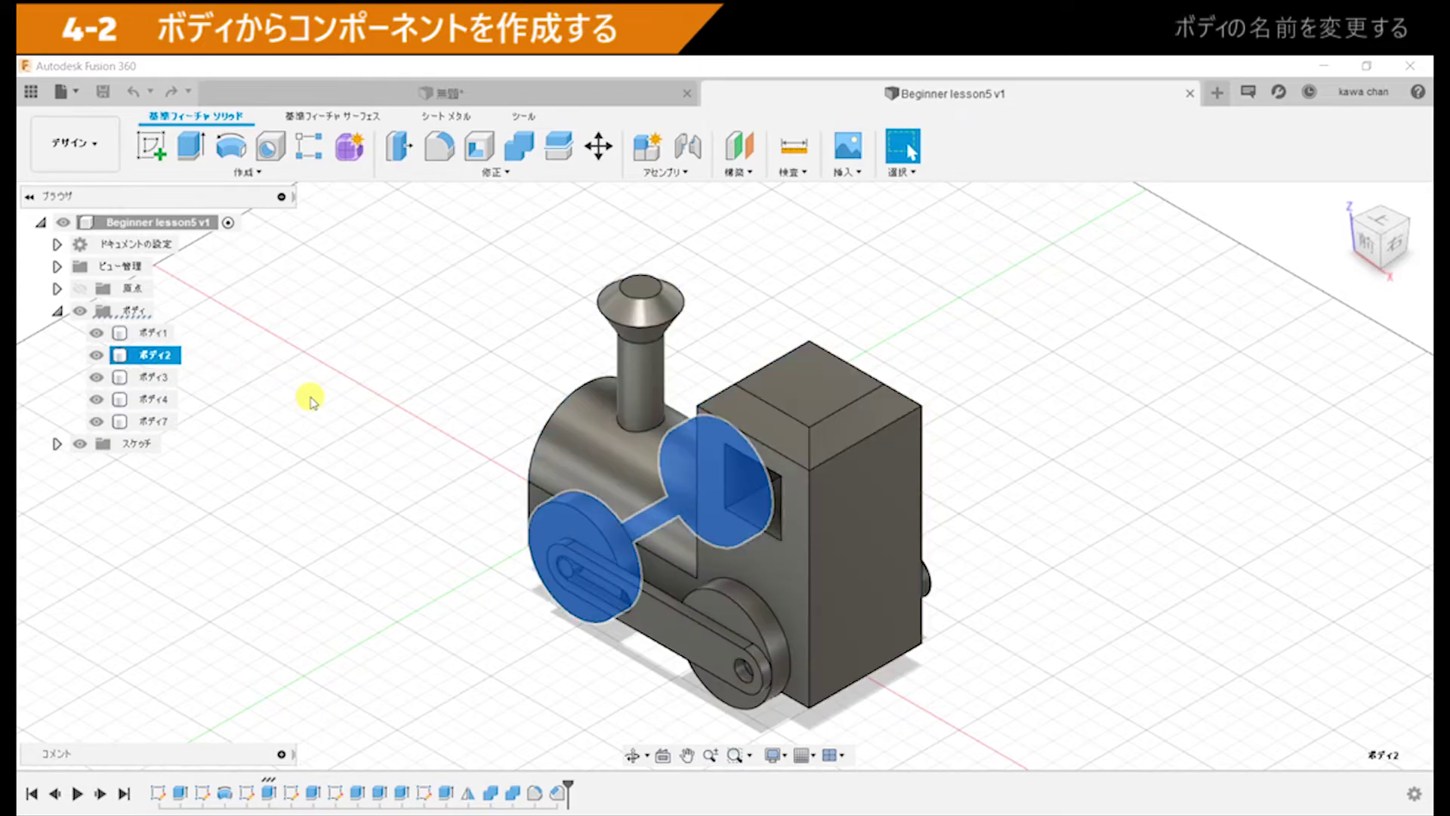
click(160, 377)
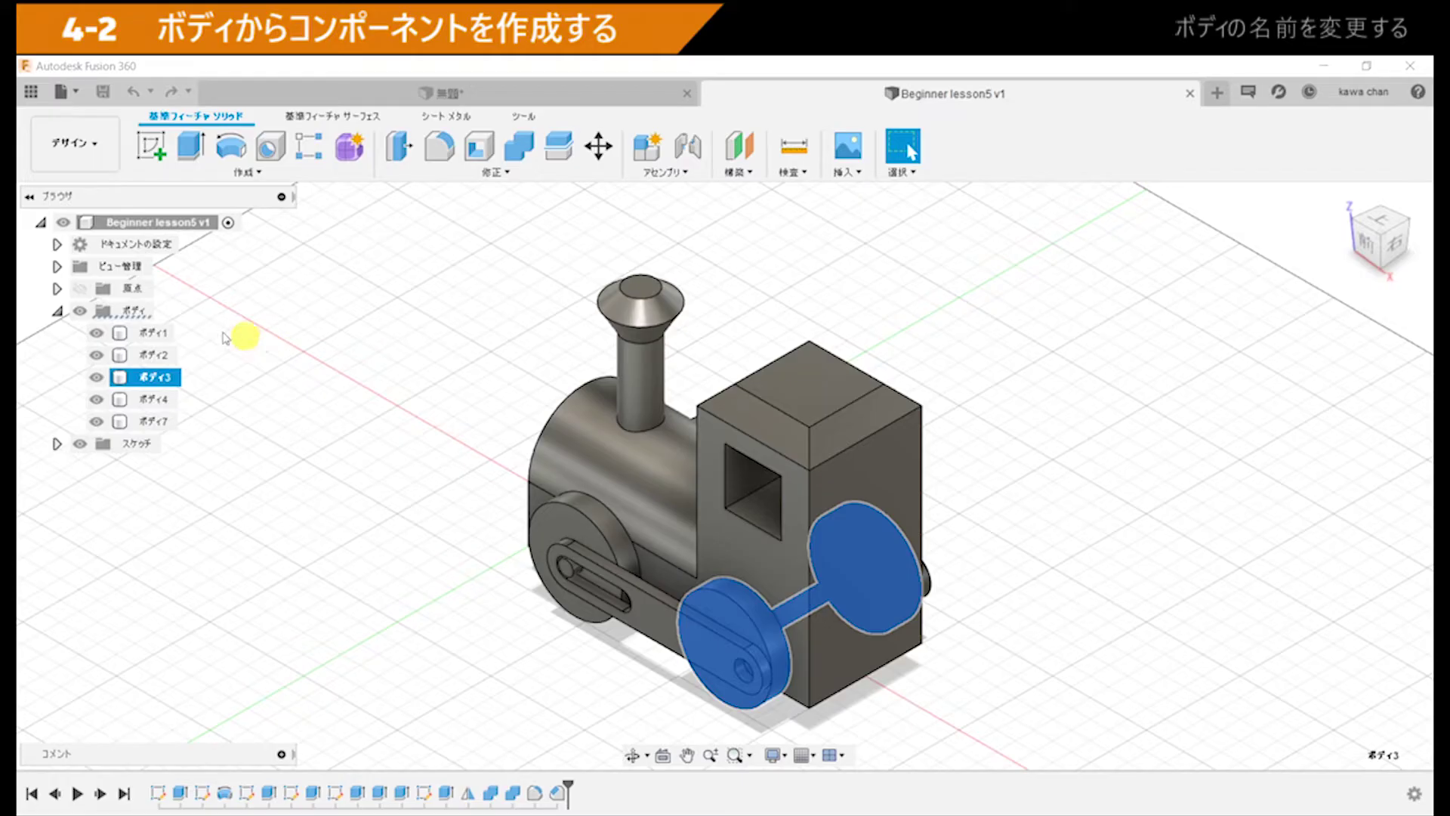
click(165, 332)
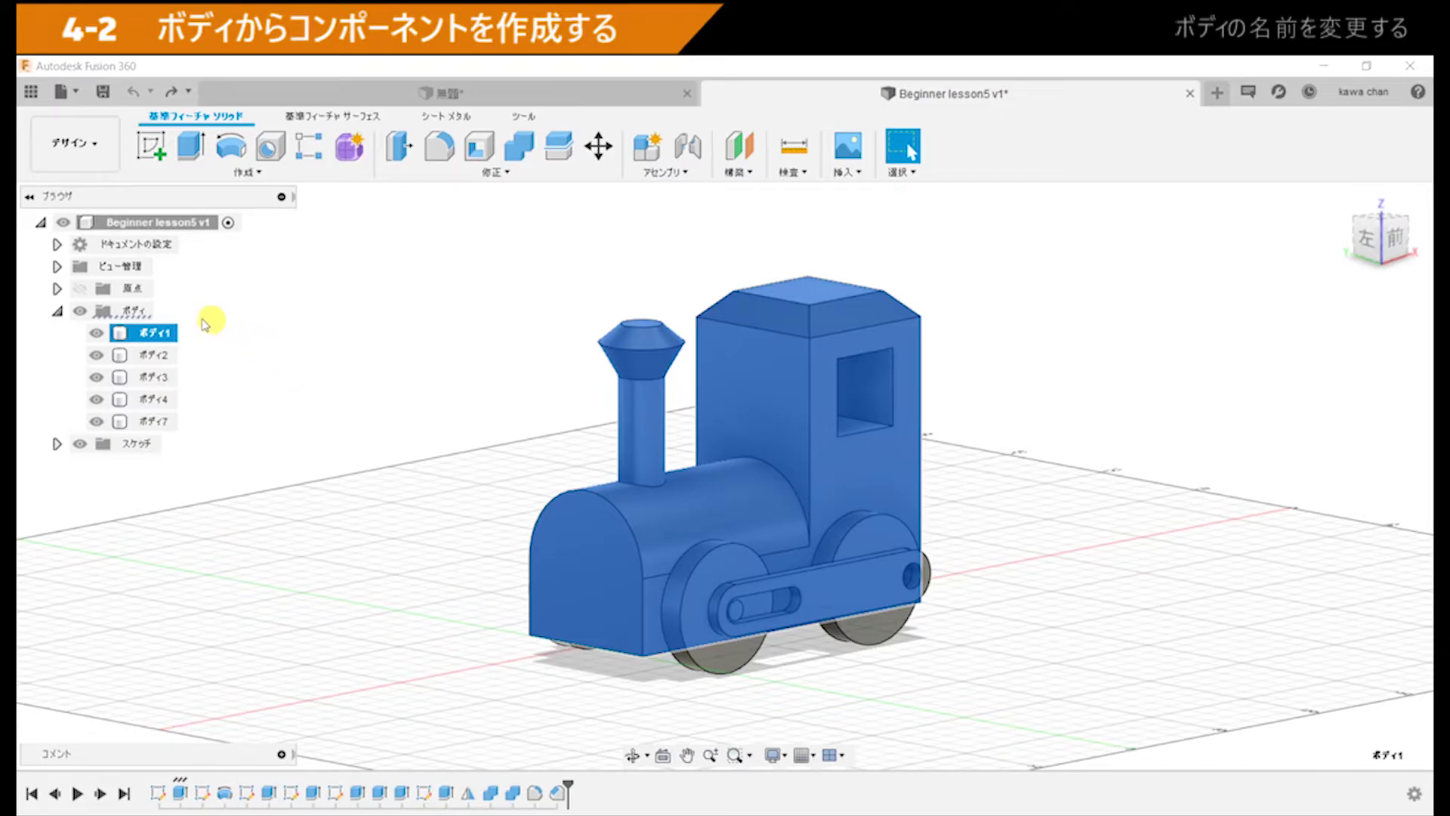
Step: Rename ボディ1, the train's main body, to 車体
click(161, 333)
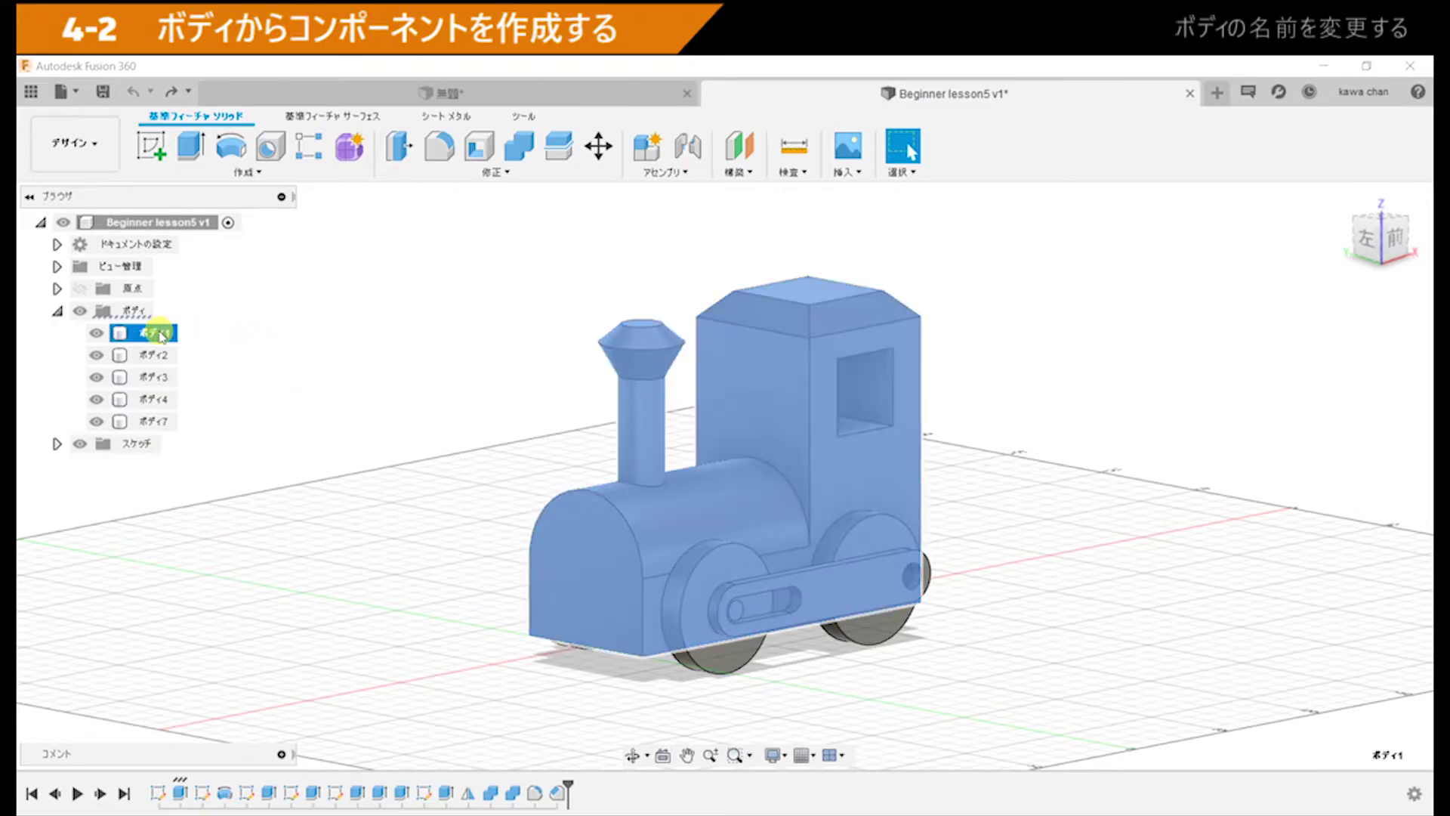
double_click(161, 333)
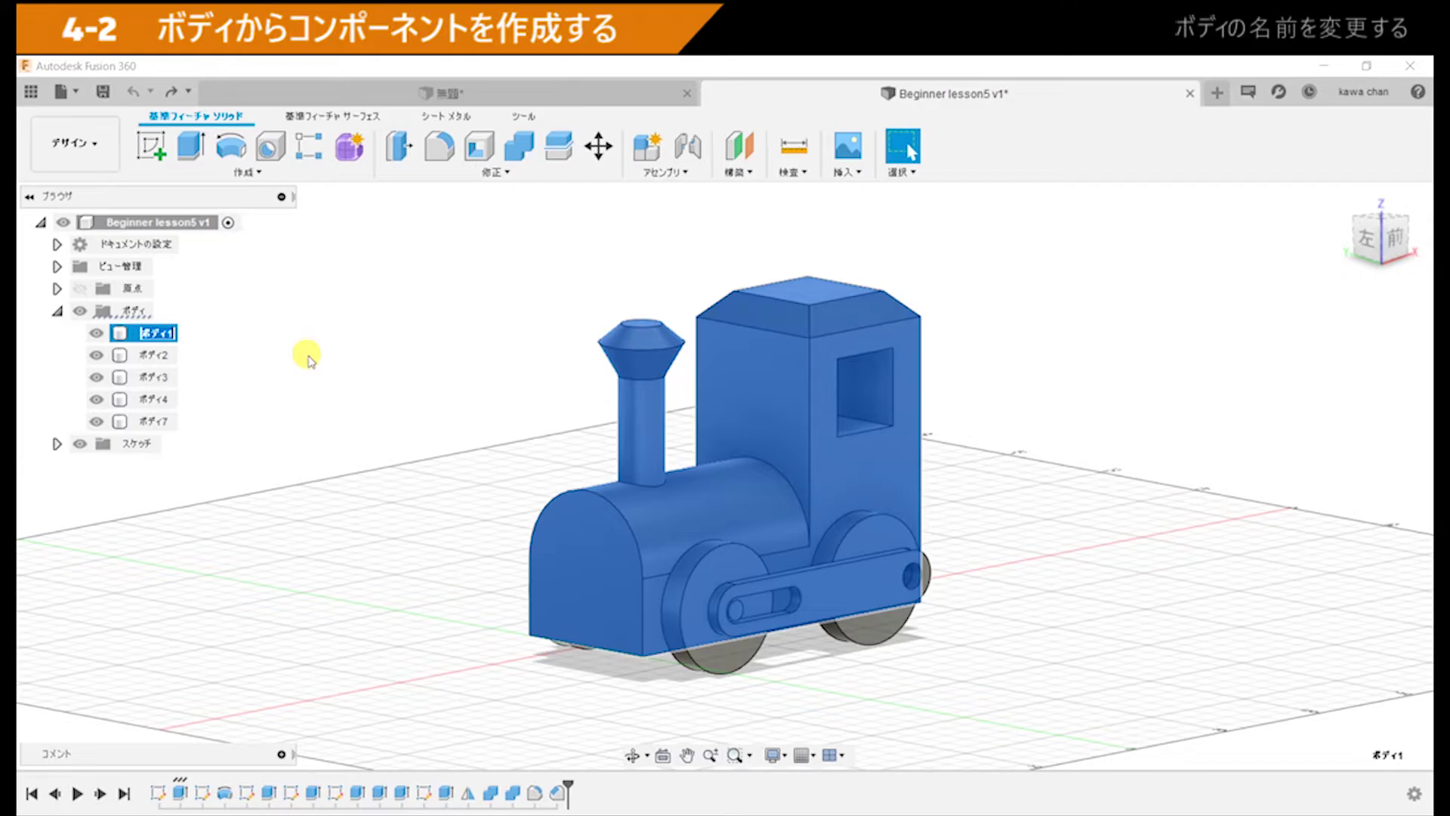
text(しゃたい)
key(space)
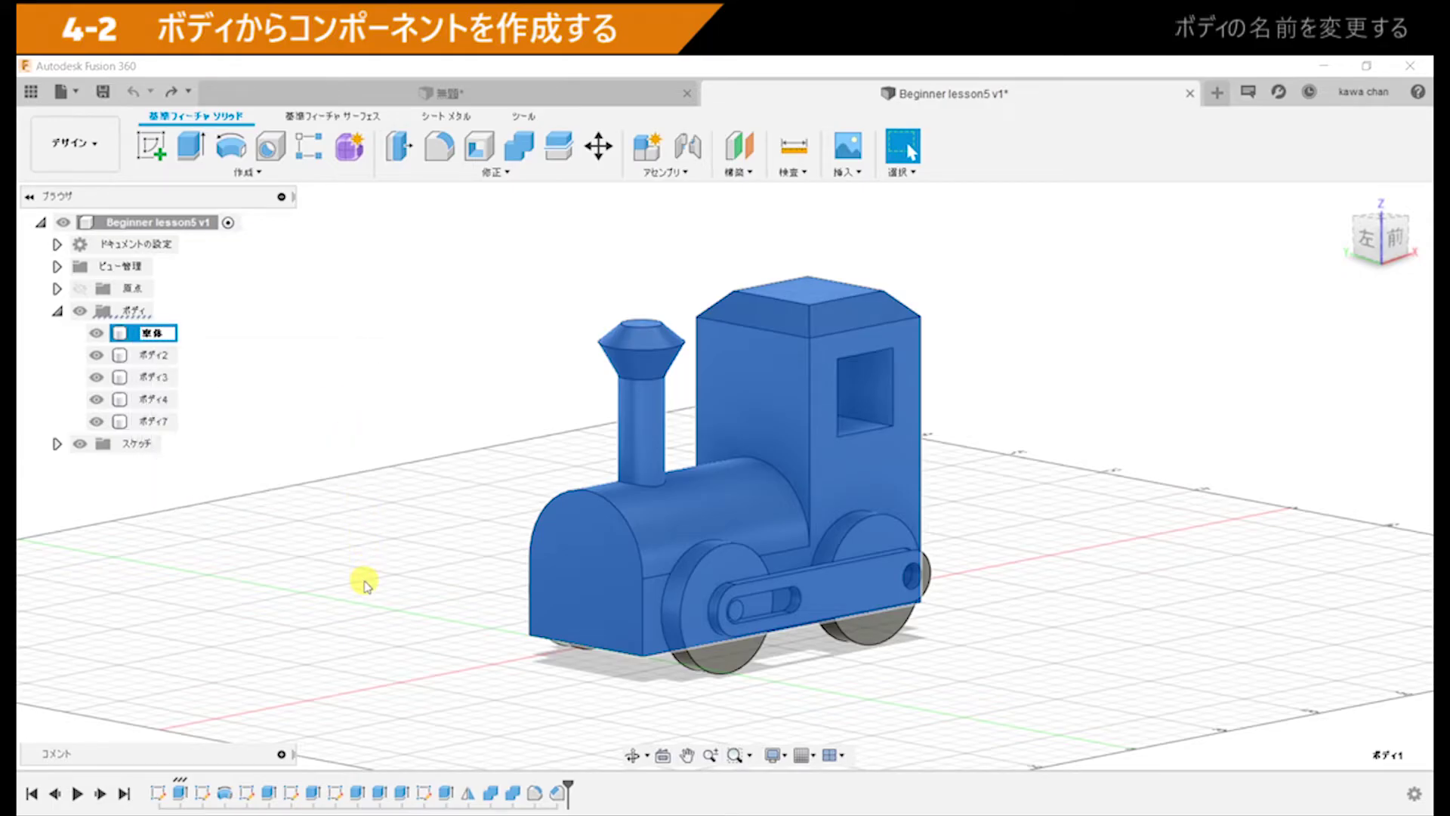
click(249, 400)
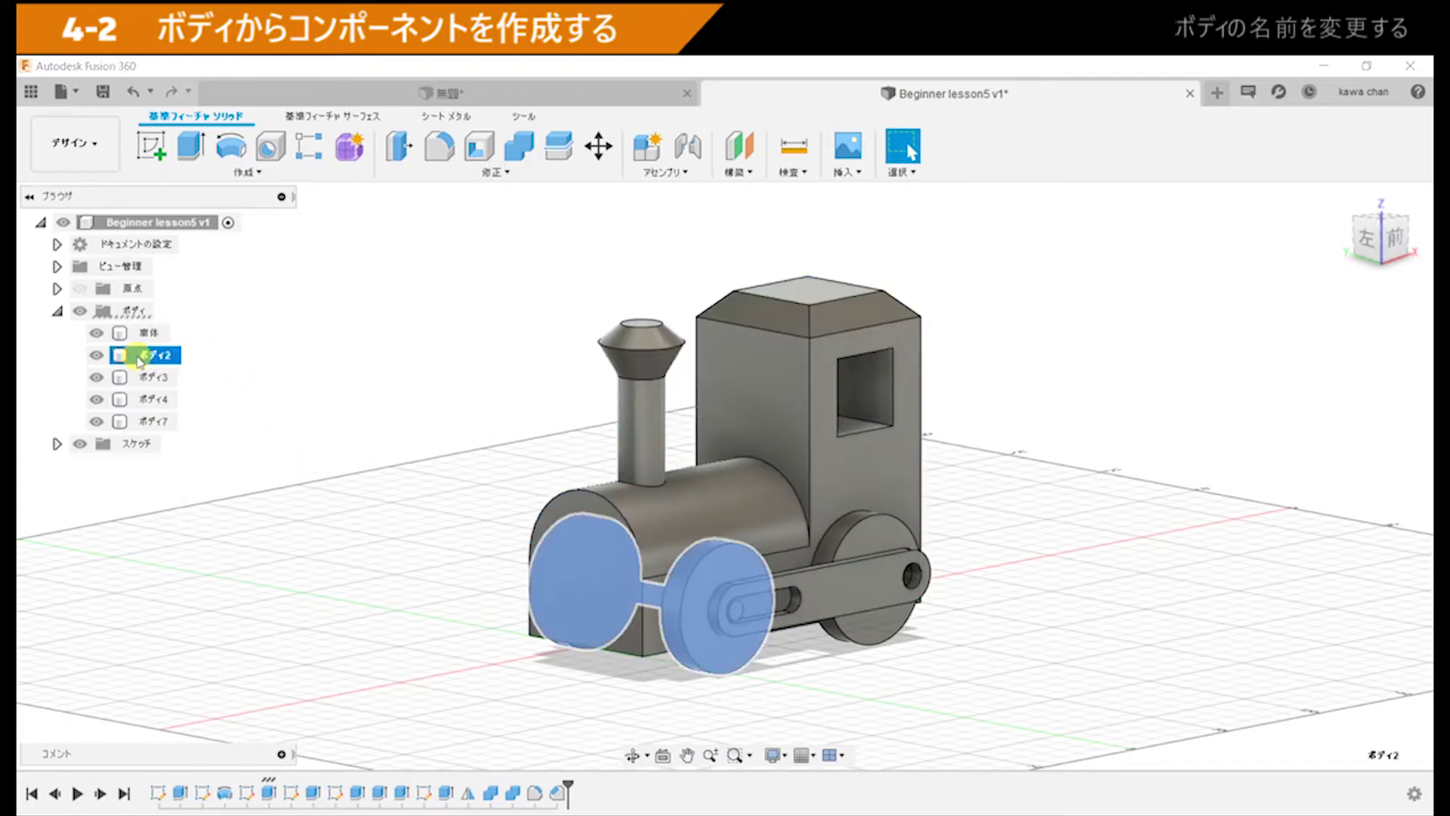
Step: Rename ボディ2, the front wheels, to 前輪
click(140, 358)
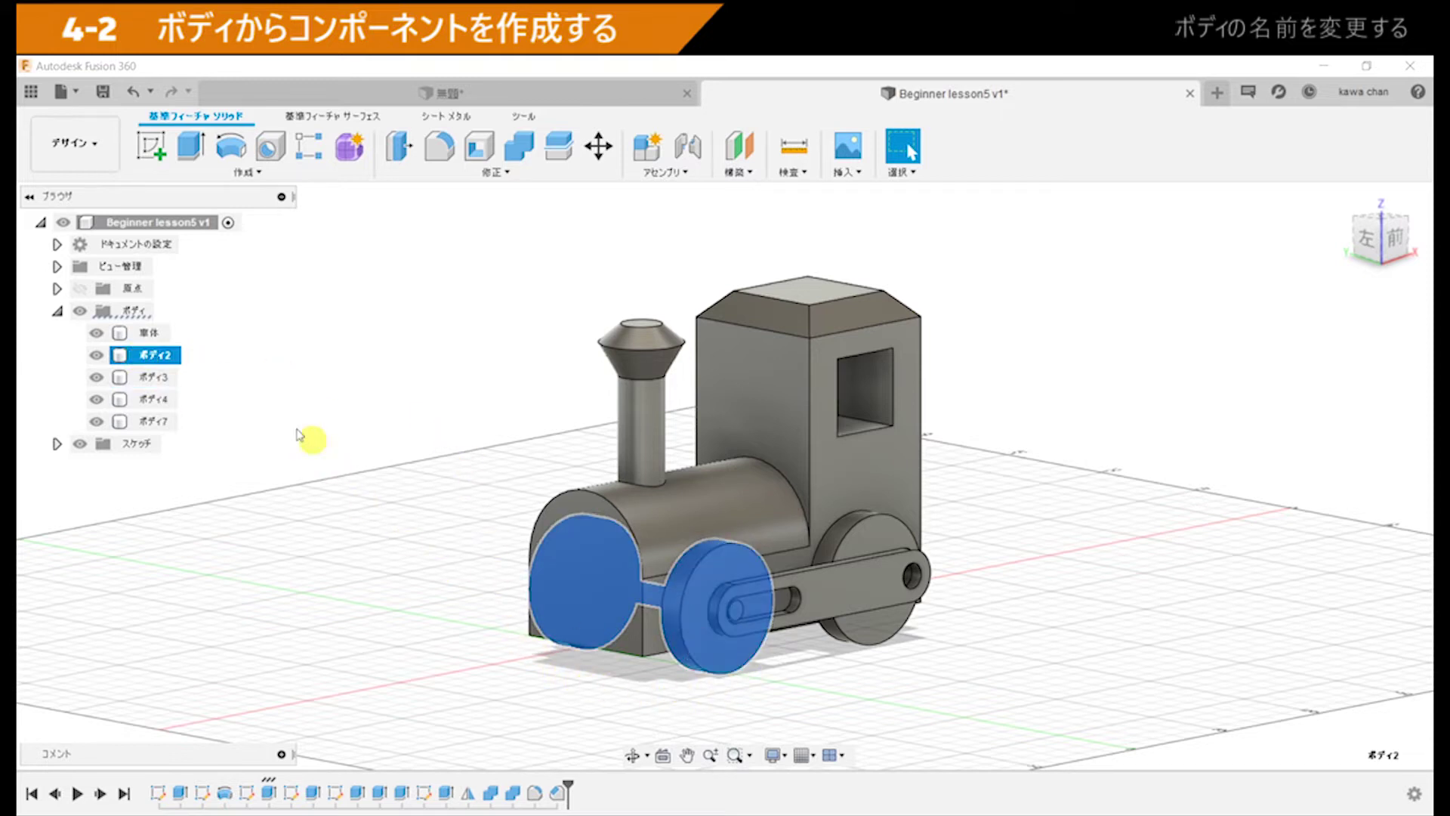
double_click(164, 358)
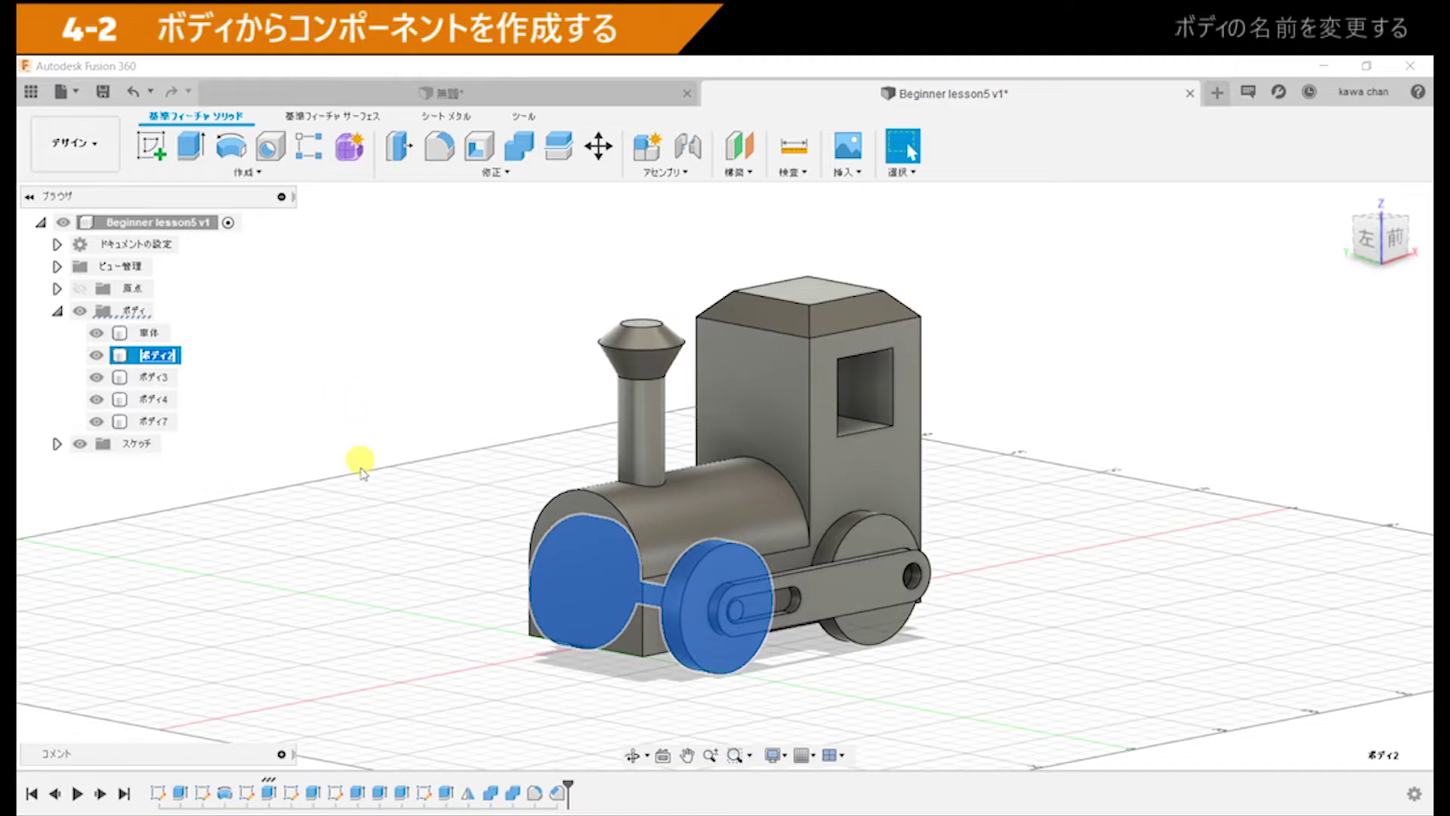
text(zen)
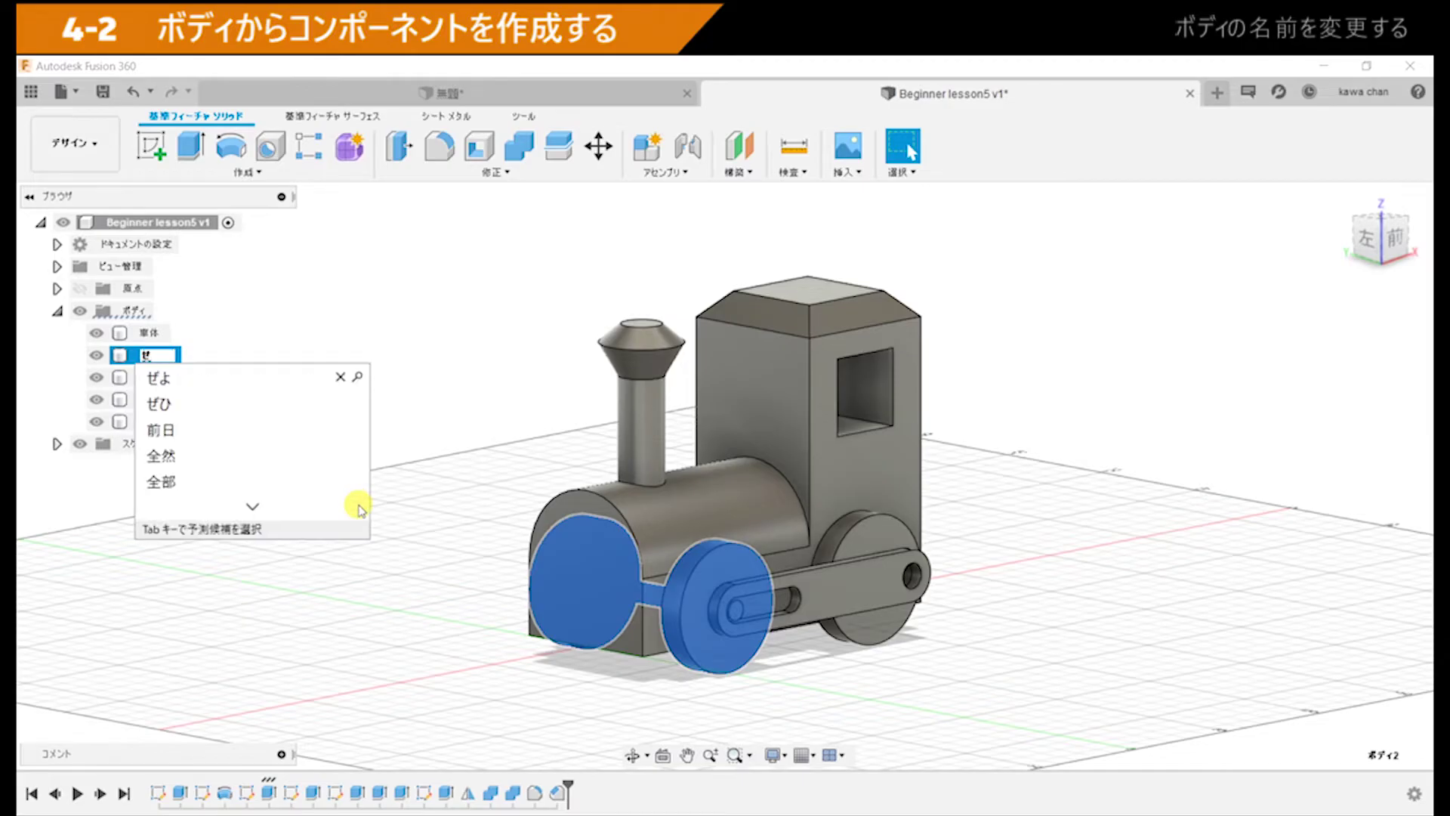
text(rin)
key(space)
key(Return)
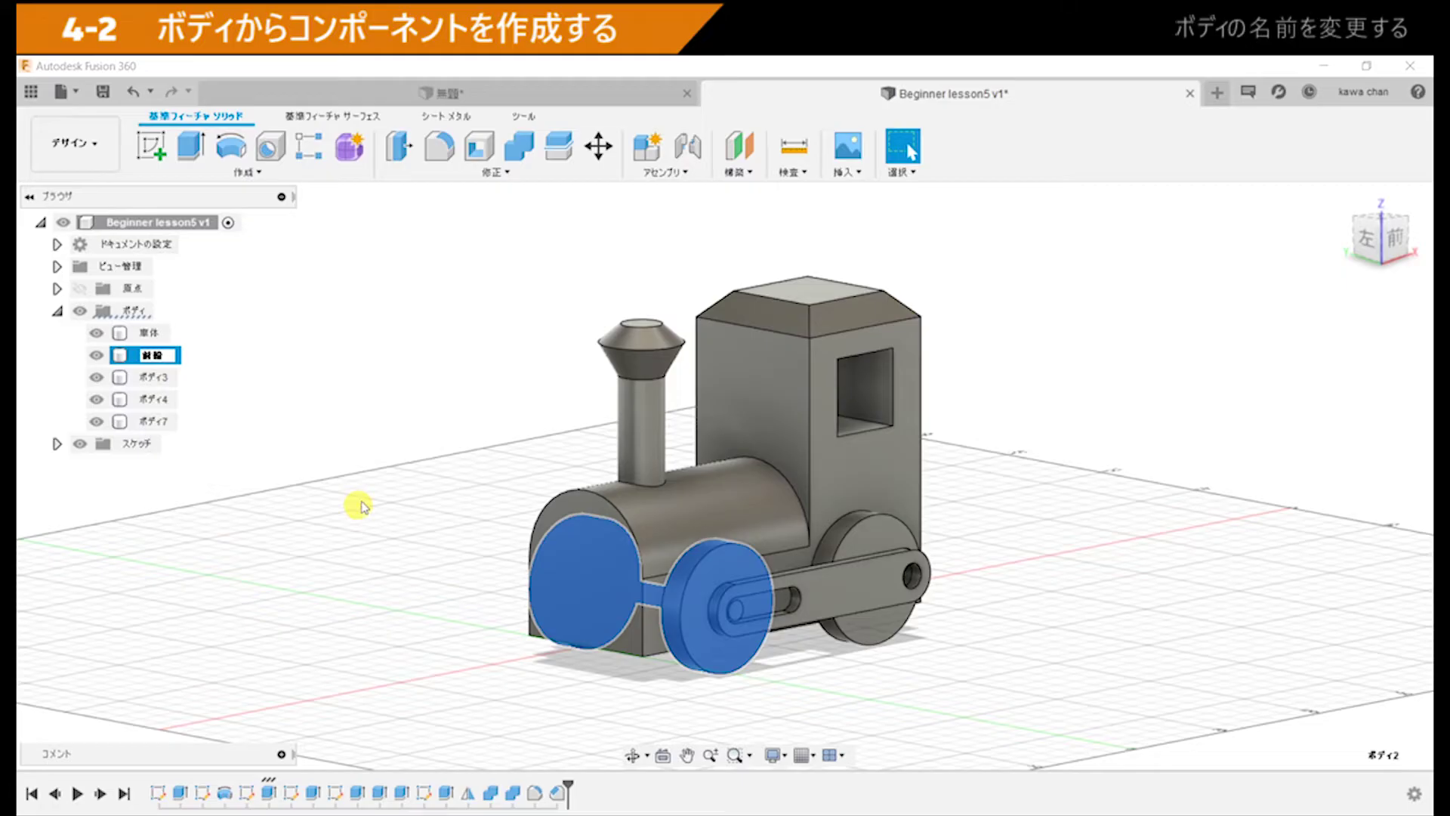
click(329, 371)
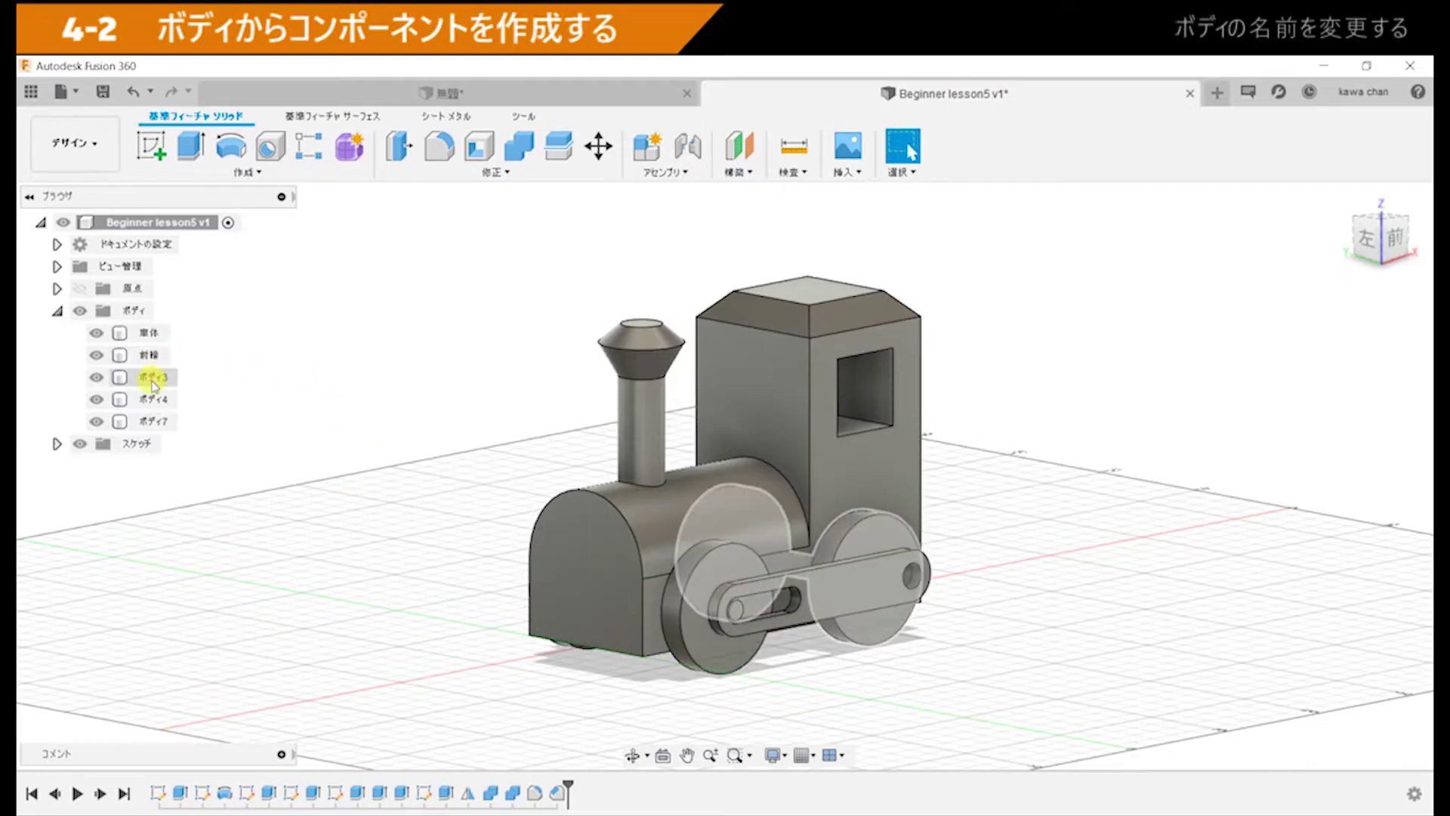
Step: Rename ボディ3, the rear wheels, to 後輪
click(154, 377)
click(204, 378)
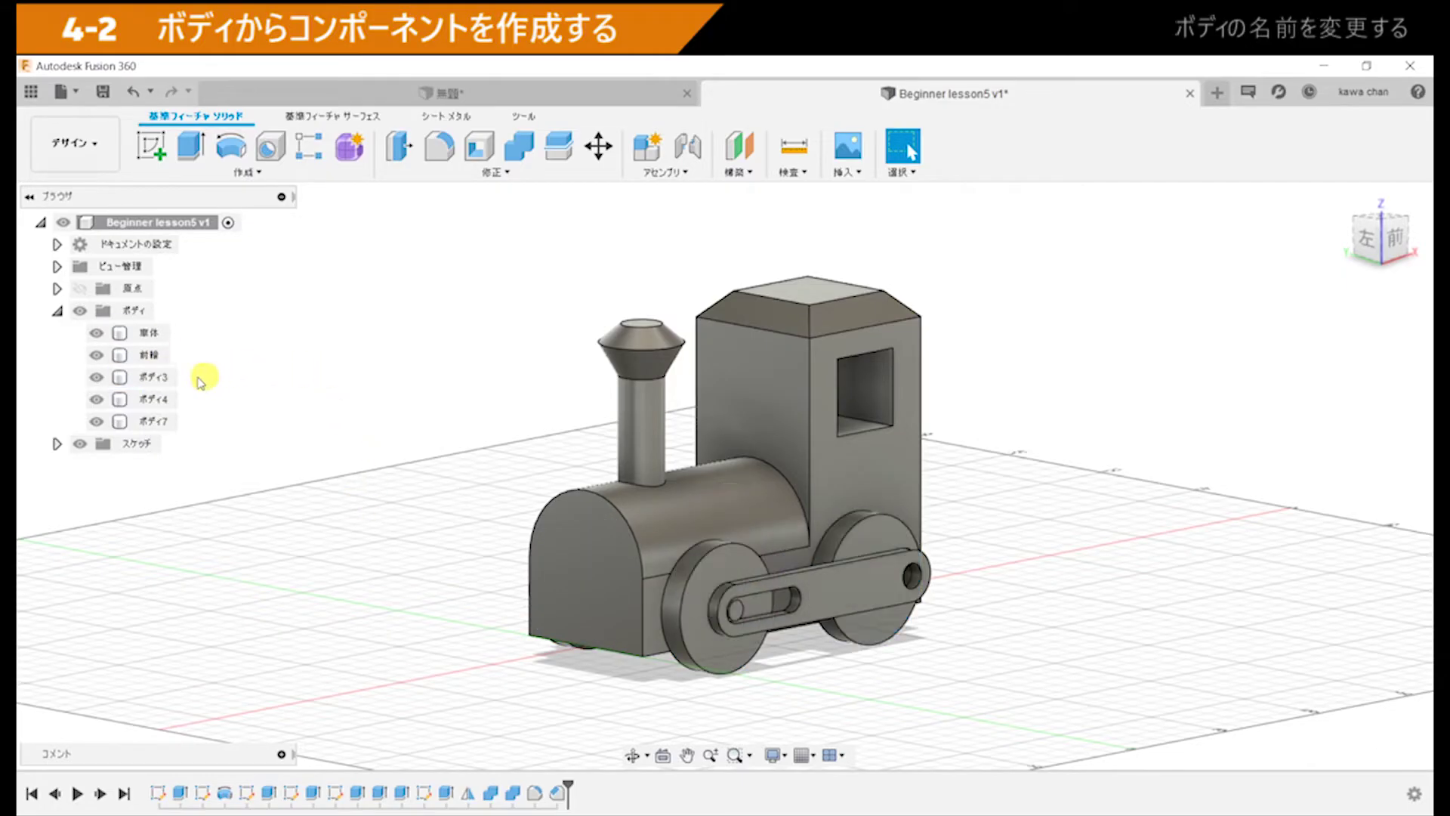
double_click(154, 378)
text(後輪)
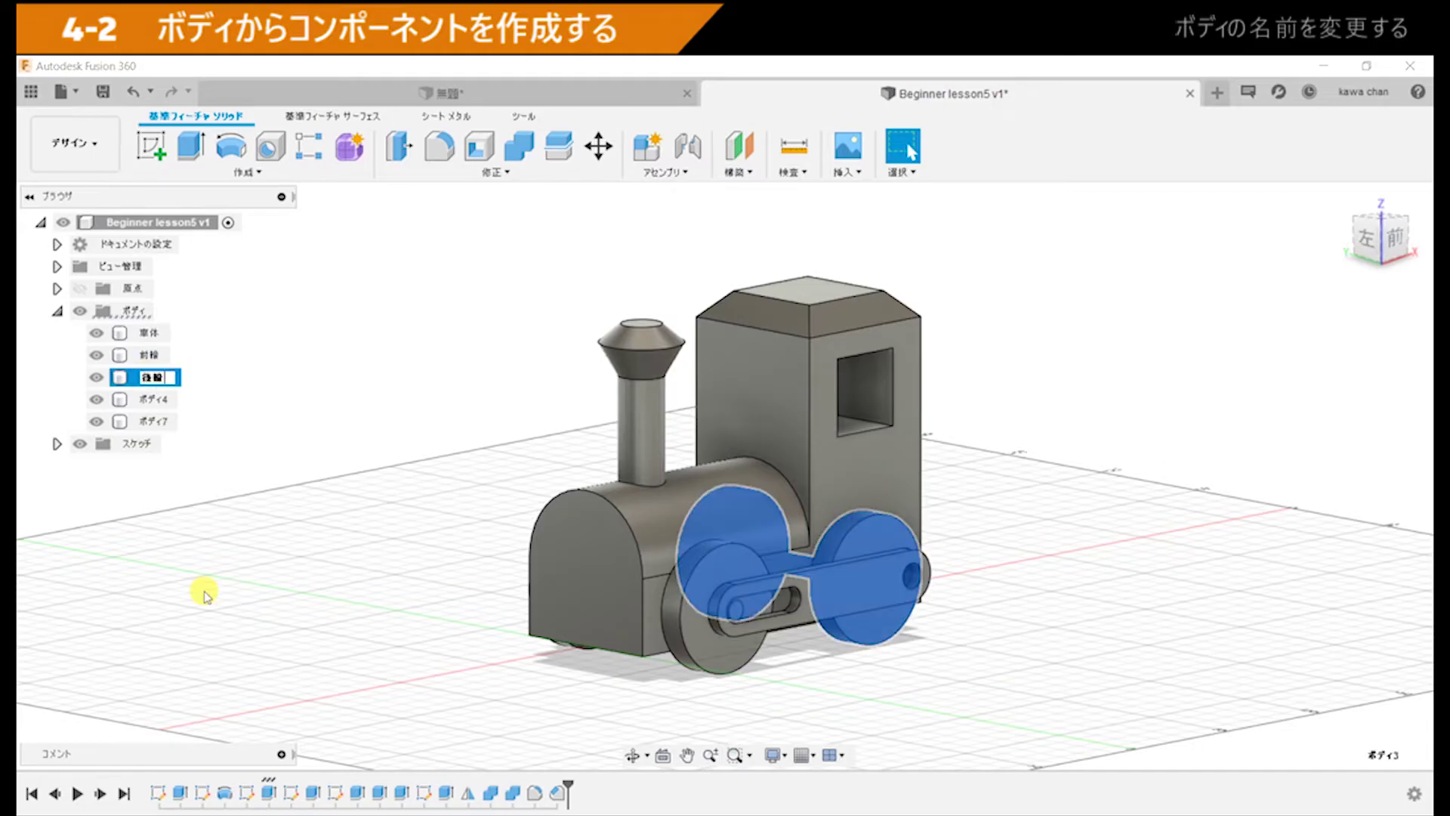
click(240, 395)
Step: Rename ボディ4 to ロッド1 and ボディ7 to ロッド2, then clear the selection
click(157, 400)
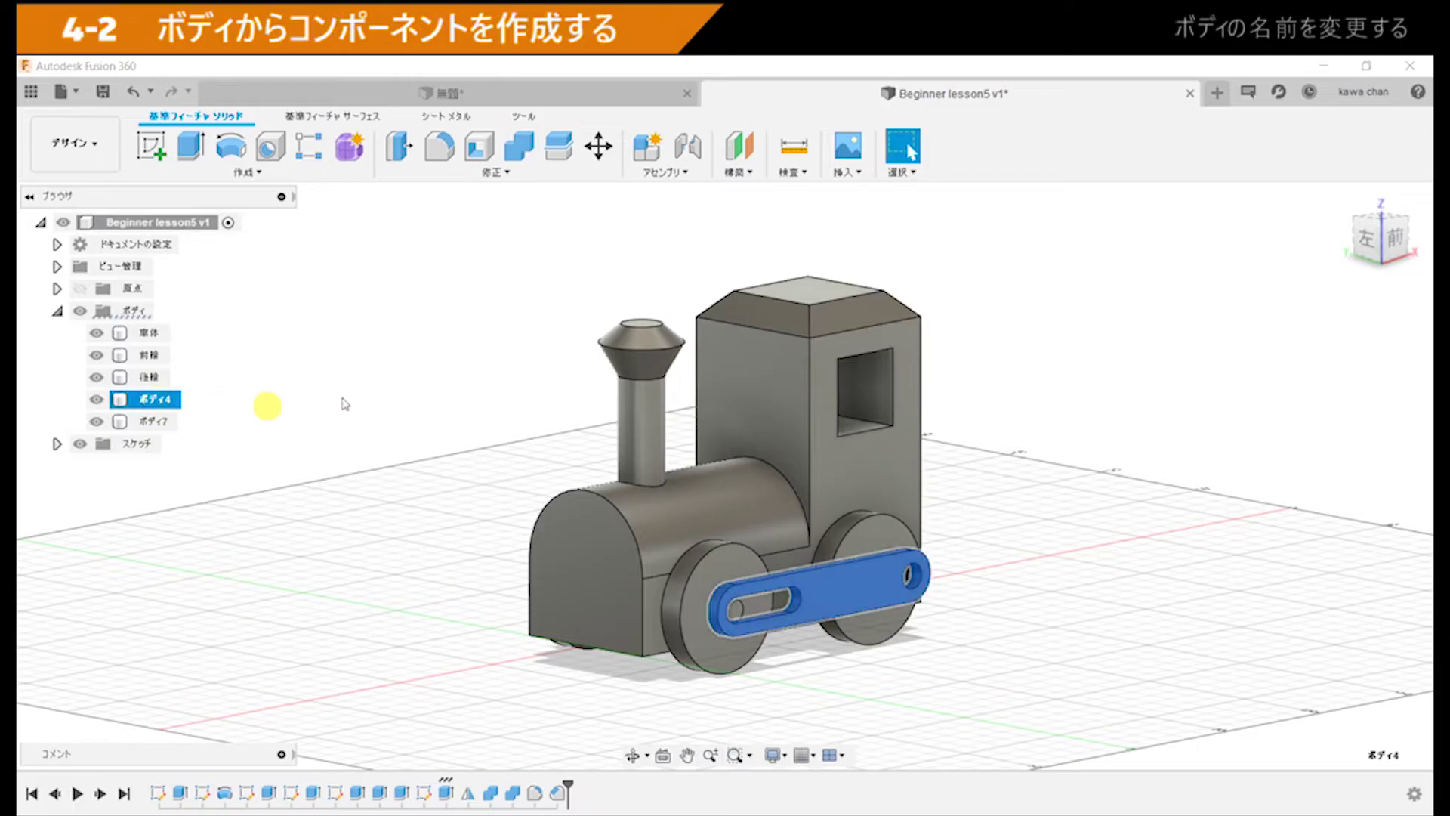
double_click(164, 397)
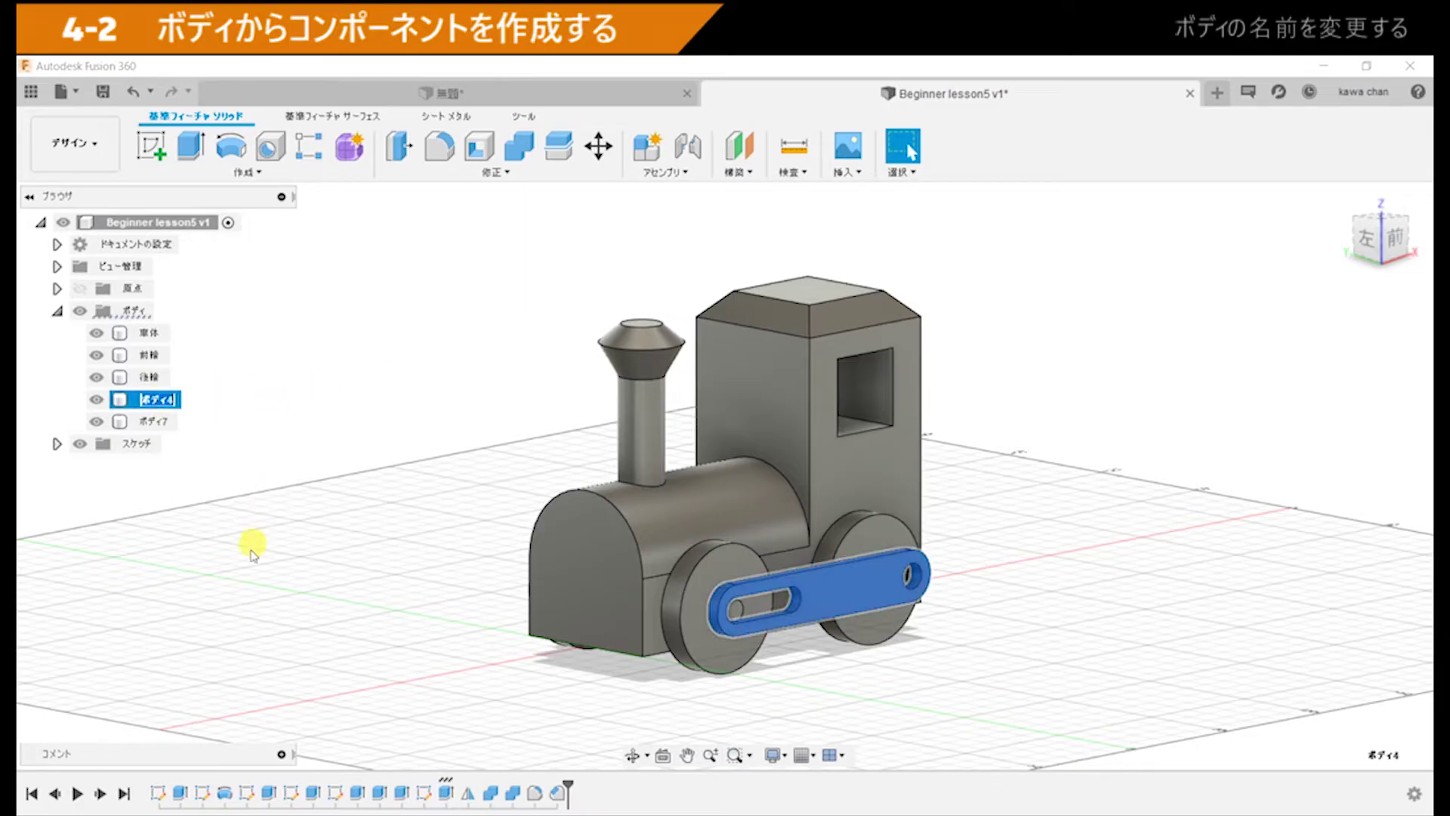
text(ロッド1)
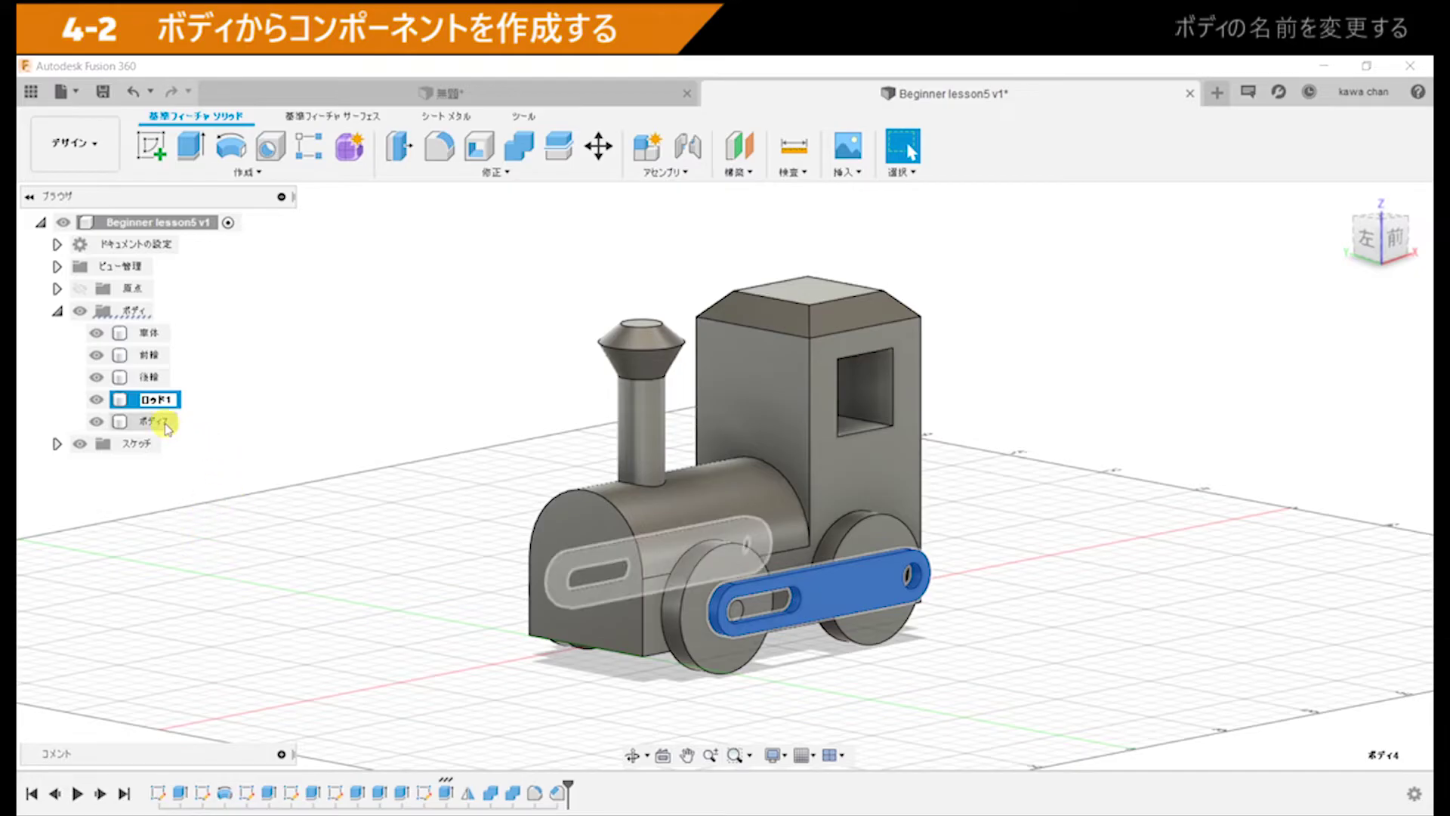
click(166, 425)
double_click(166, 425)
text(ロッド2)
key(Return)
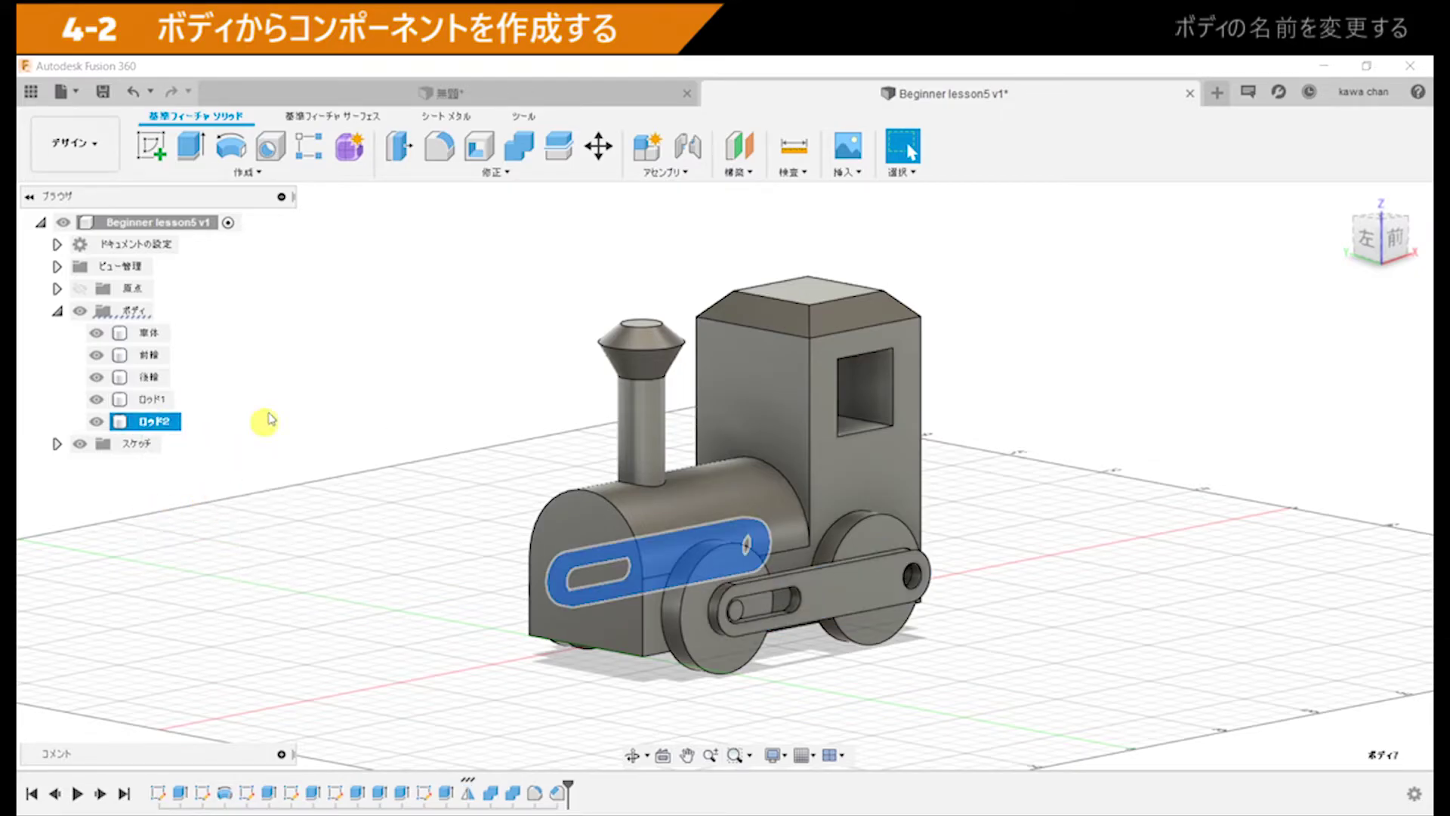
click(1073, 562)
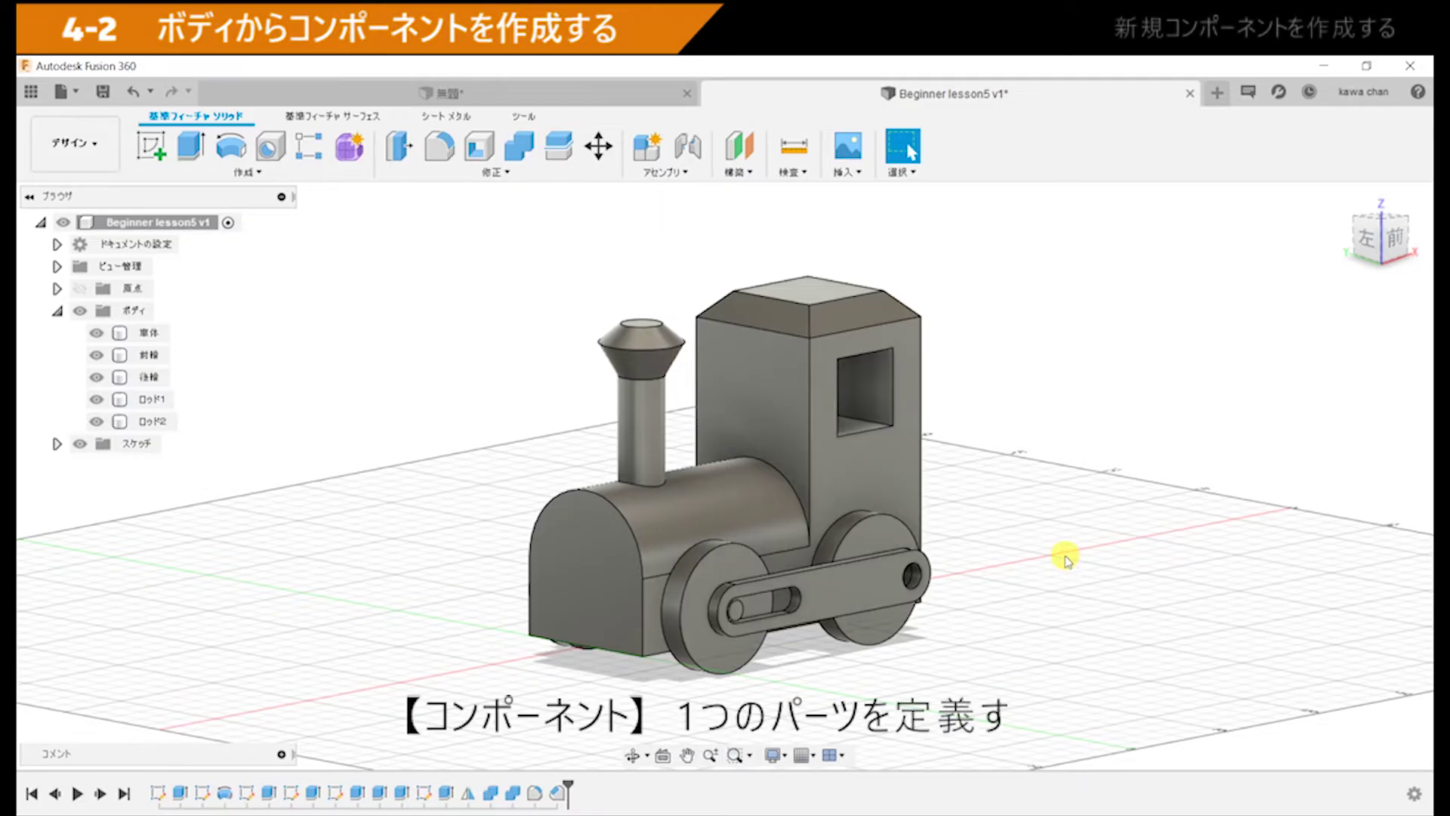
click(689, 174)
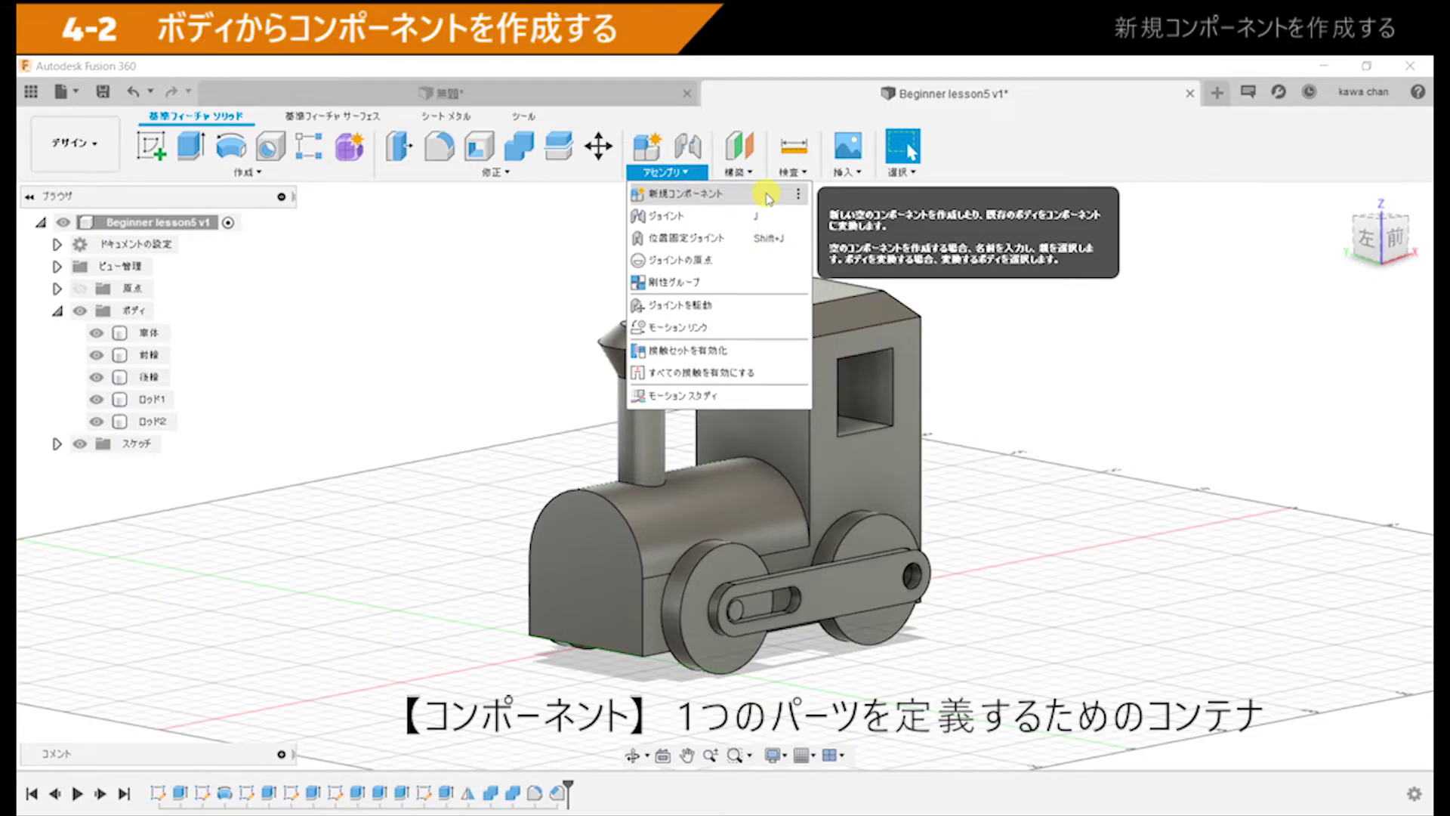
Step: Start a New Component set to build from existing bodies, with its dialog moved beside the model
click(768, 198)
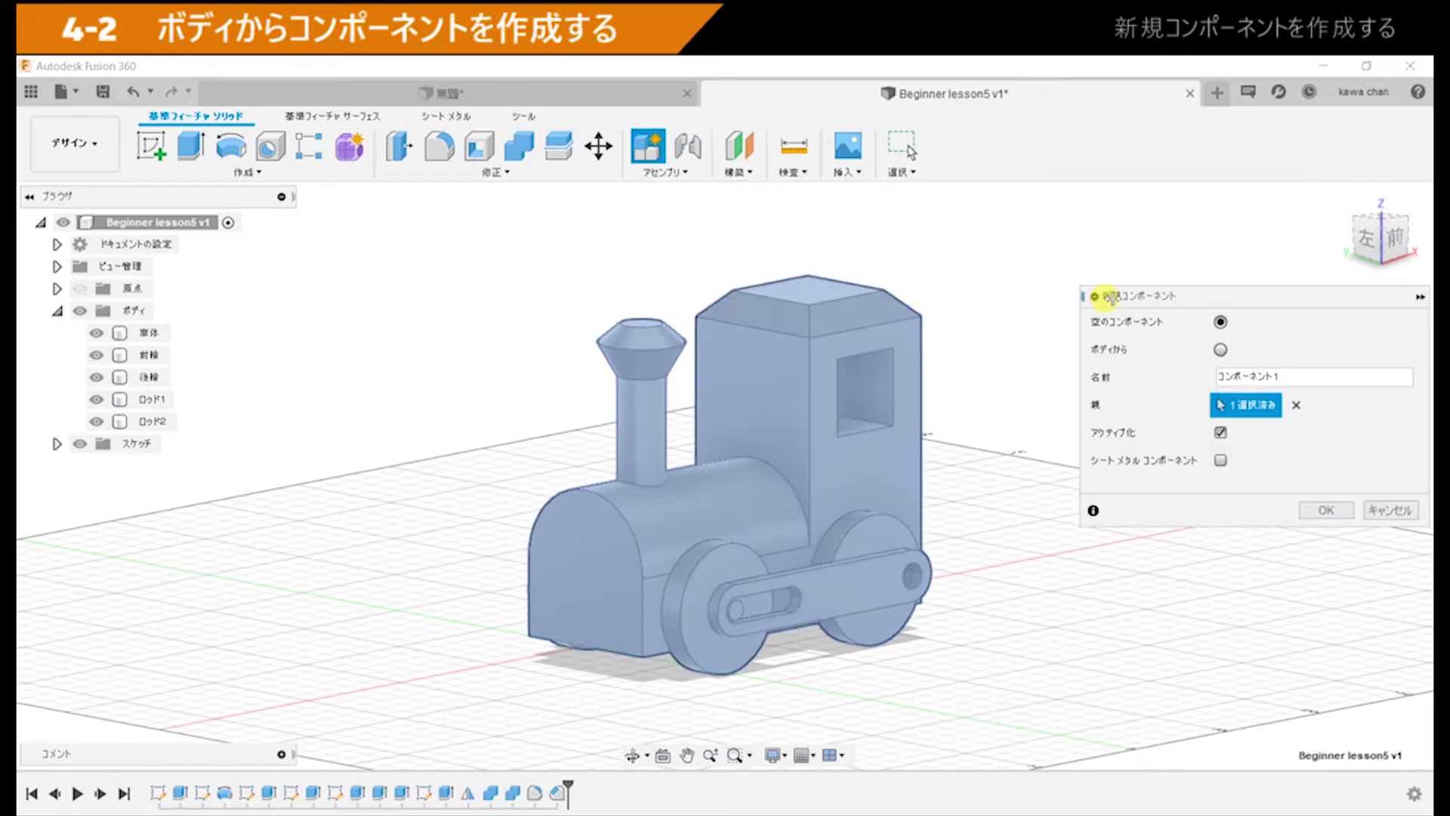
drag(1106, 297, 896, 260)
middle_drag(706, 383, 631, 382)
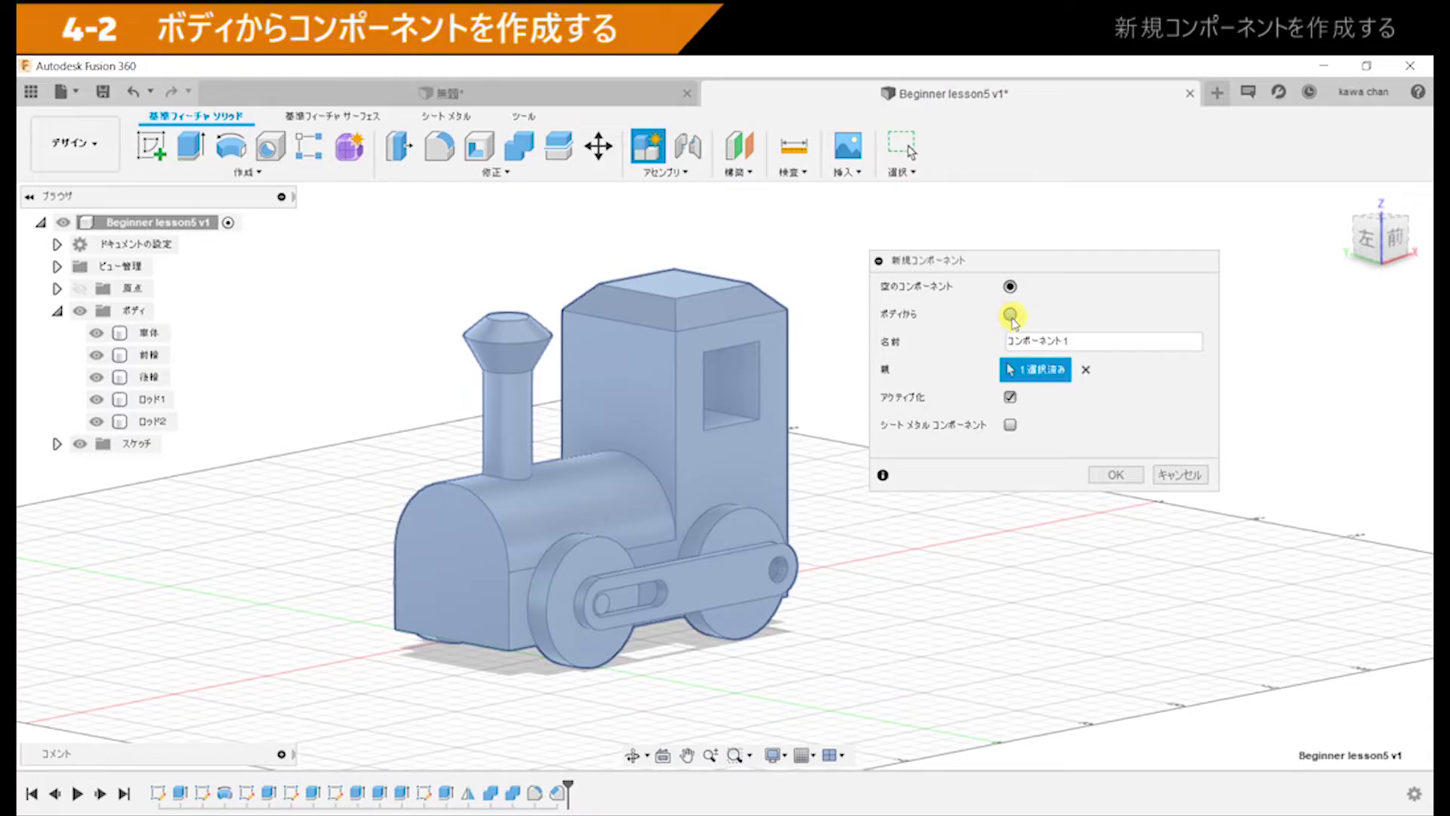
click(1010, 315)
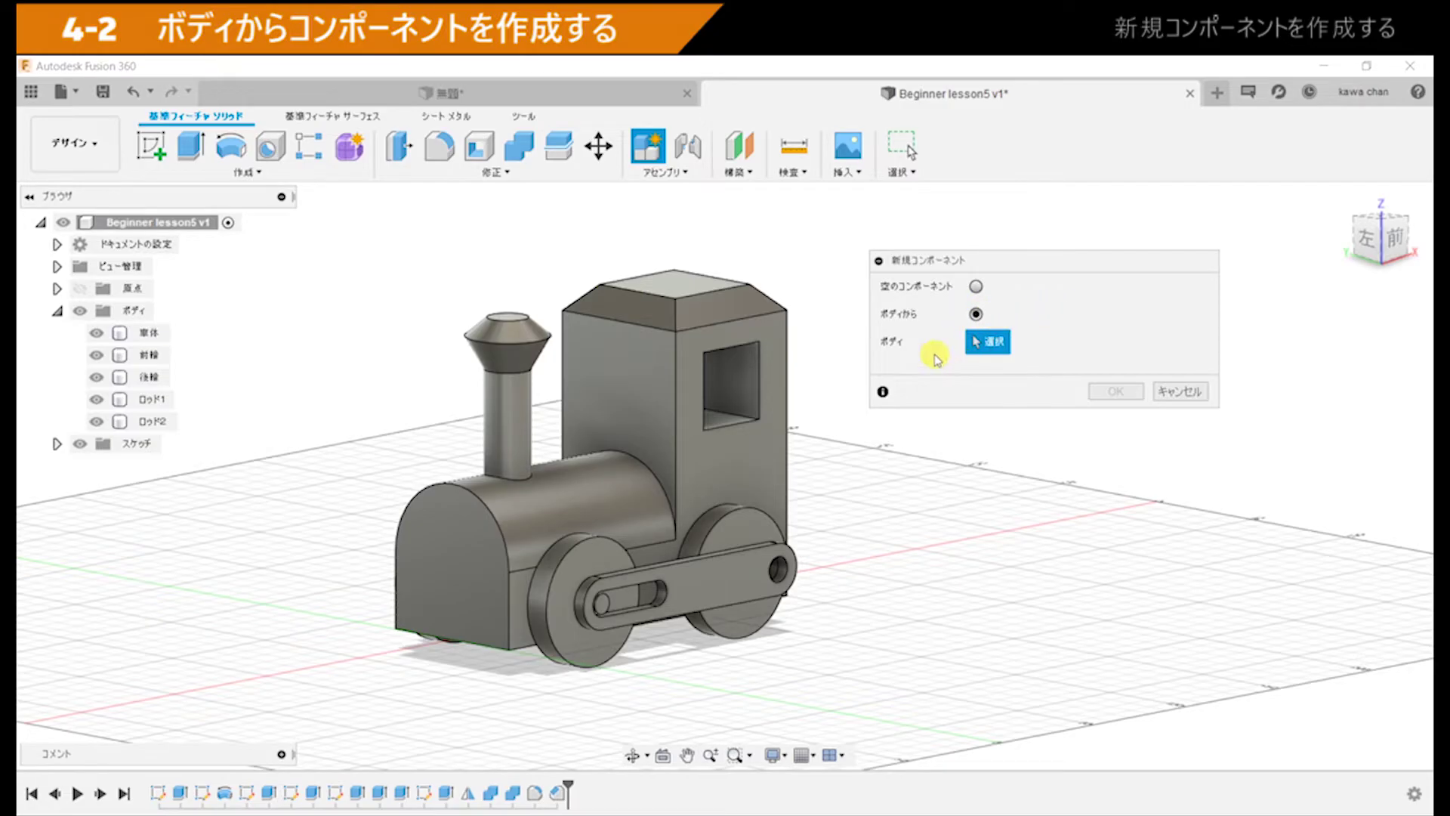
click(988, 351)
Step: Select 車体, 前輪, 後輪, ロッド1 and ロッド2 and convert them into five separate components
click(145, 333)
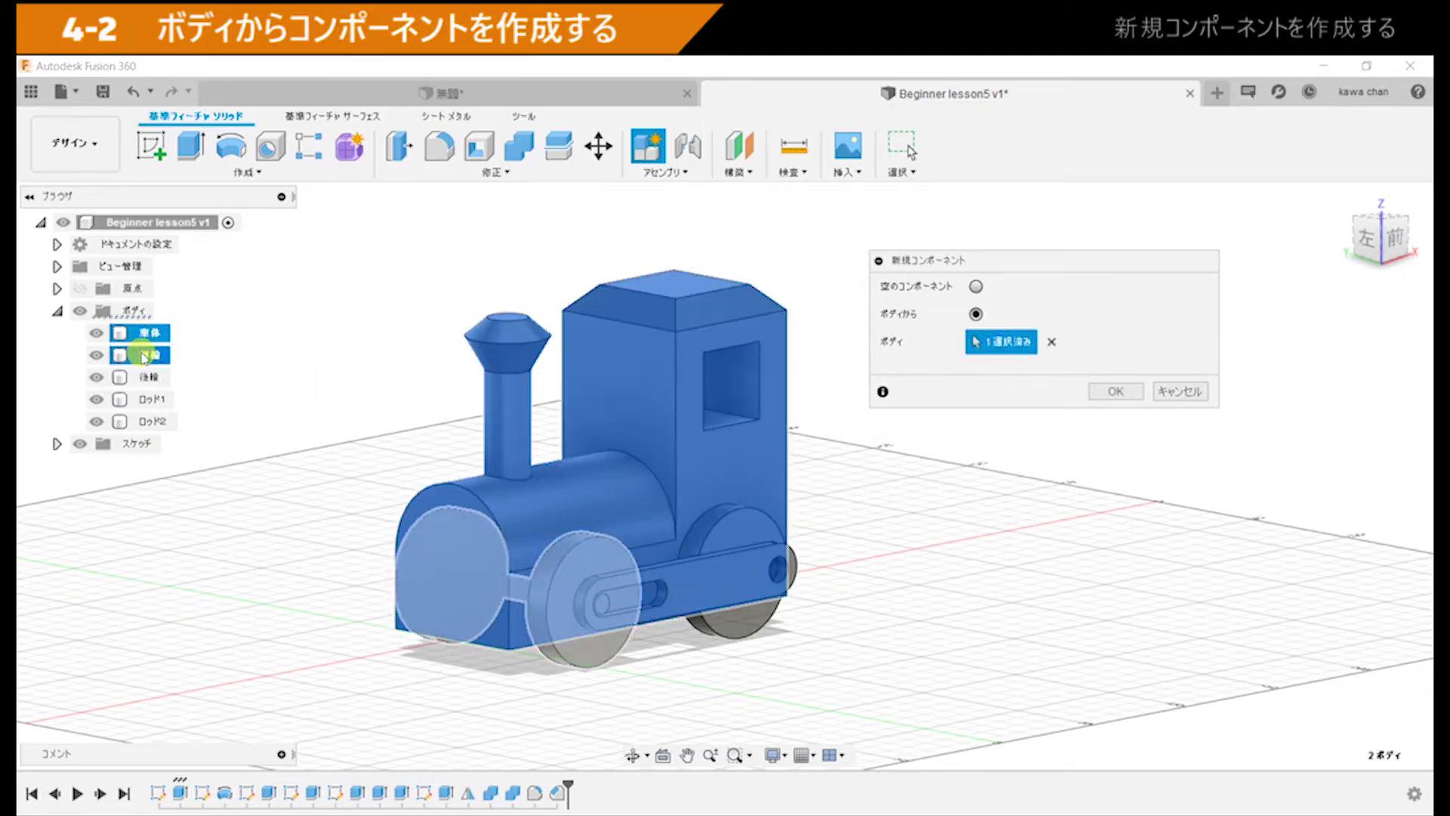
click(146, 355)
click(148, 400)
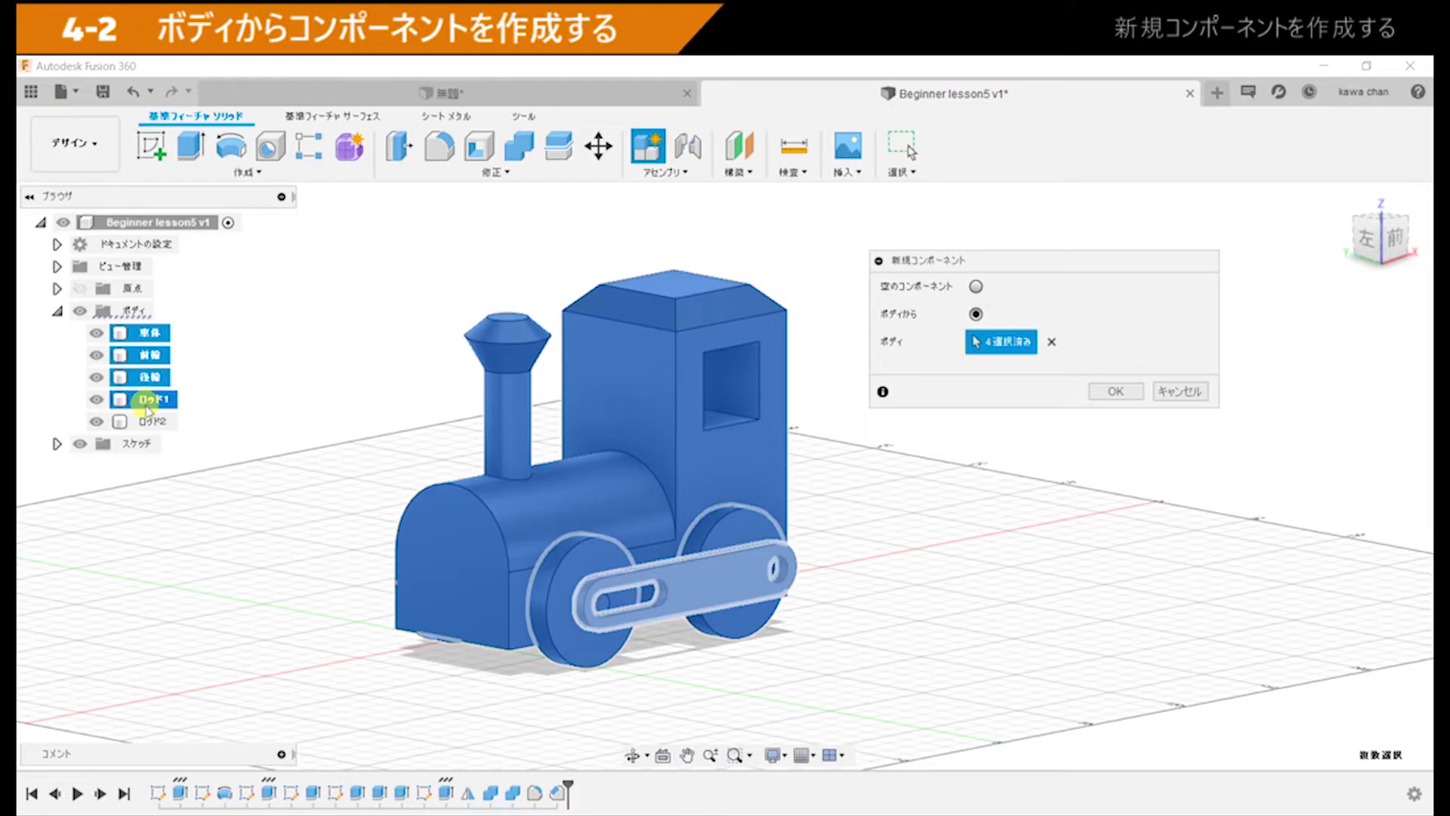
click(153, 422)
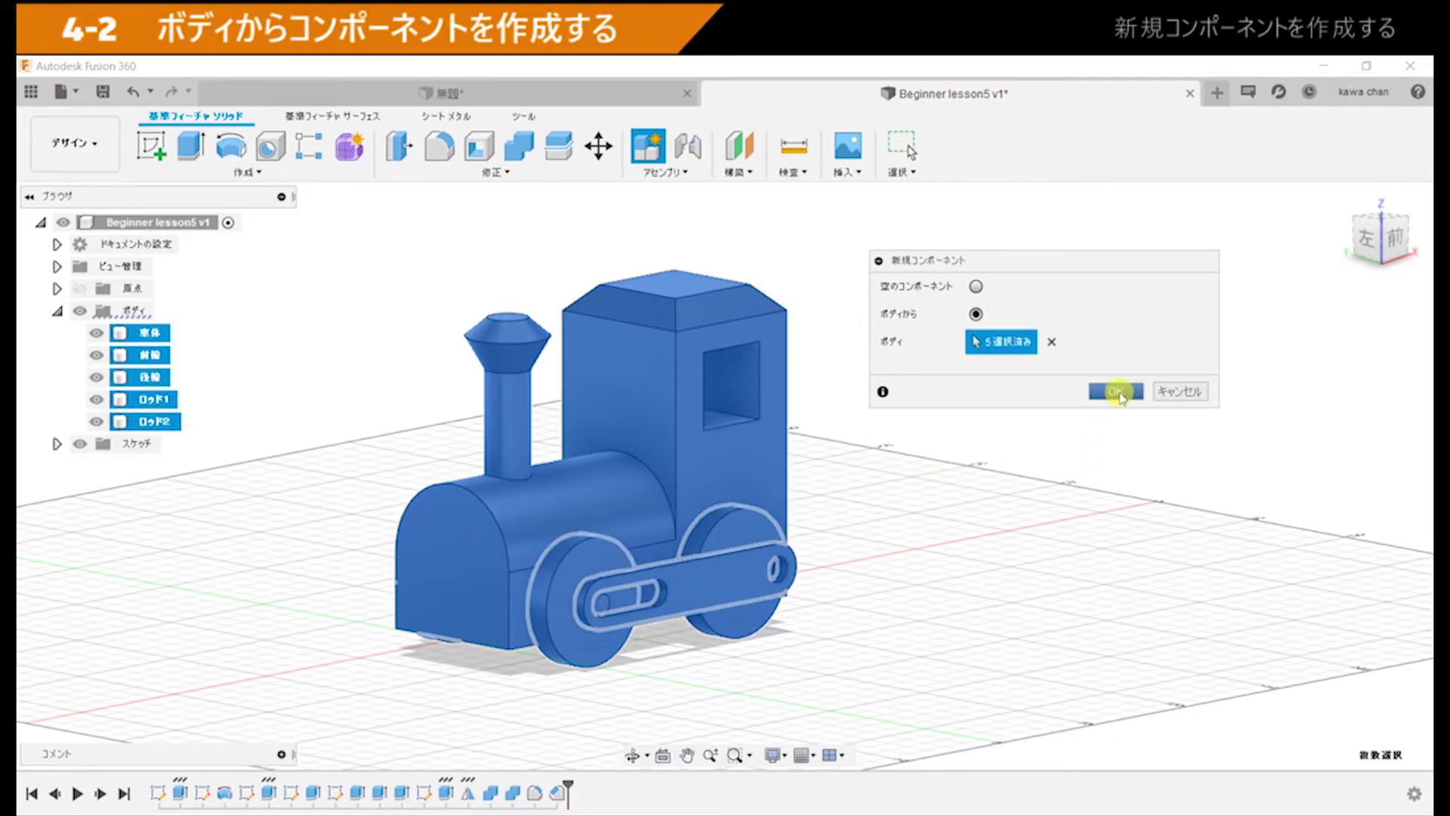
click(1118, 393)
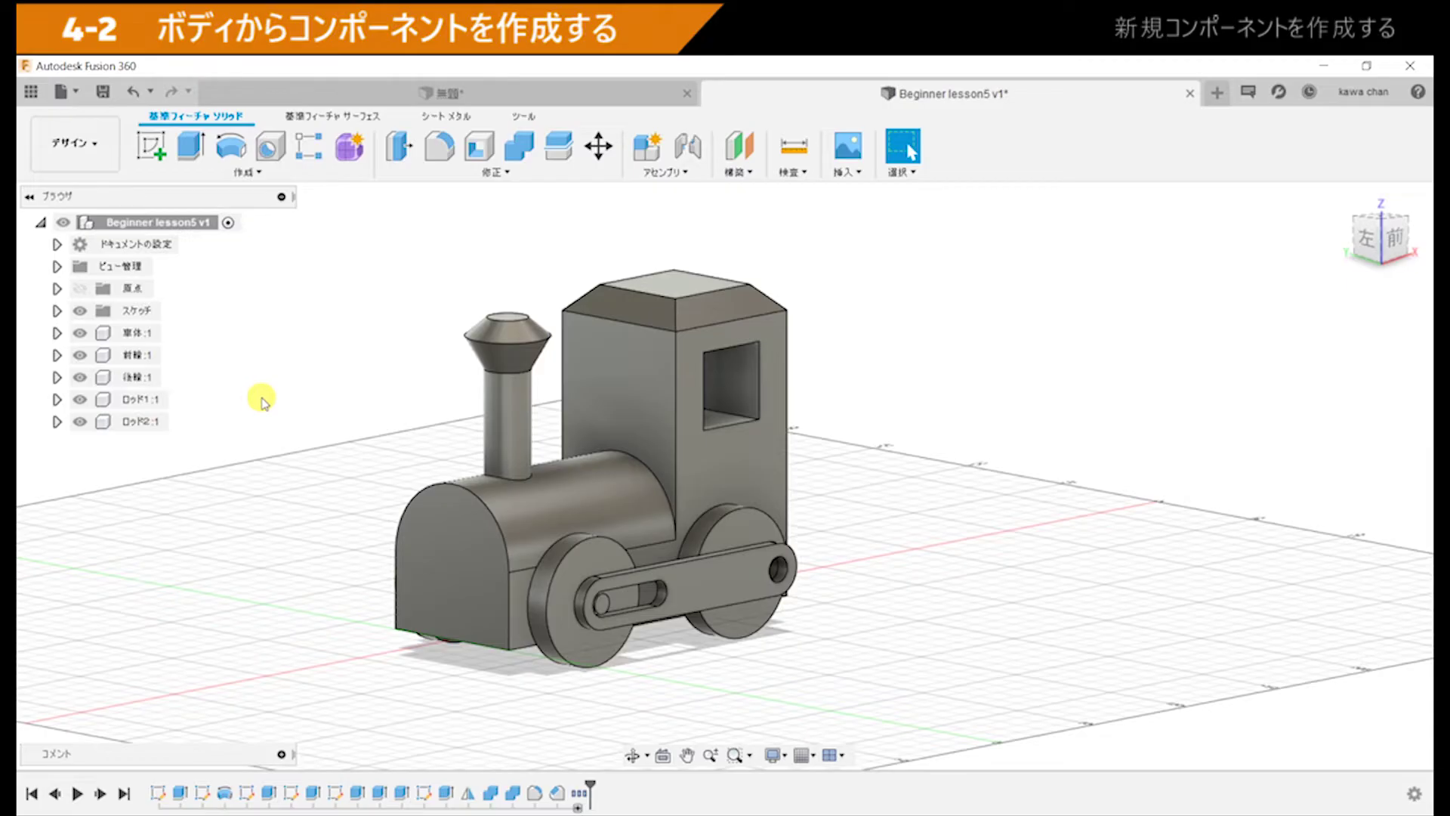
mouse_move(626, 410)
shift+middle_down()
mouse_move(676, 359)
mouse_move(780, 333)
mouse_move(709, 294)
mouse_move(633, 297)
shift+middle_up()
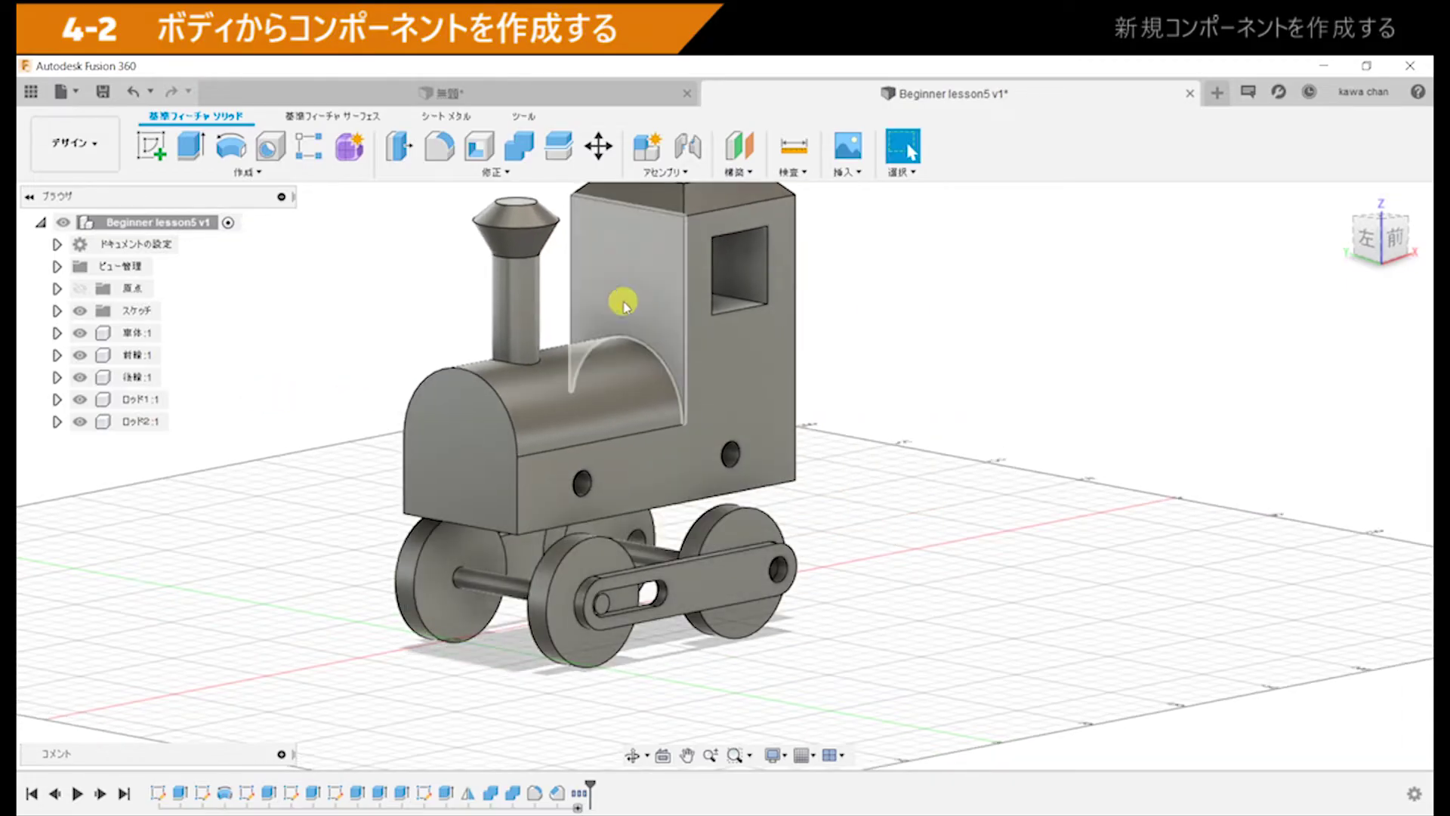
drag(569, 586, 287, 567)
click(657, 599)
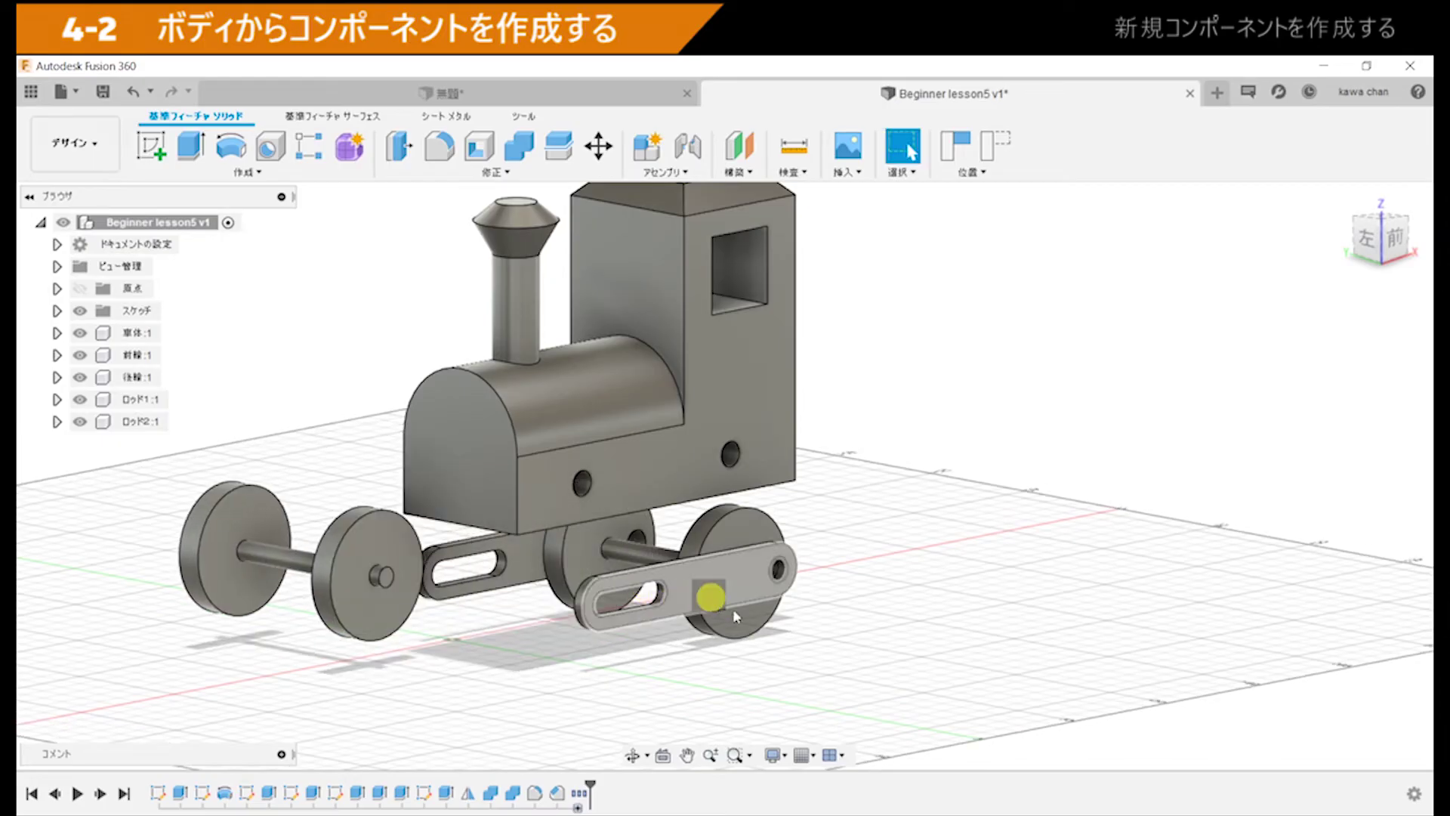
drag(733, 613, 828, 506)
mouse_move(829, 505)
shift+middle_down()
mouse_move(1030, 534)
mouse_move(880, 473)
shift+middle_up()
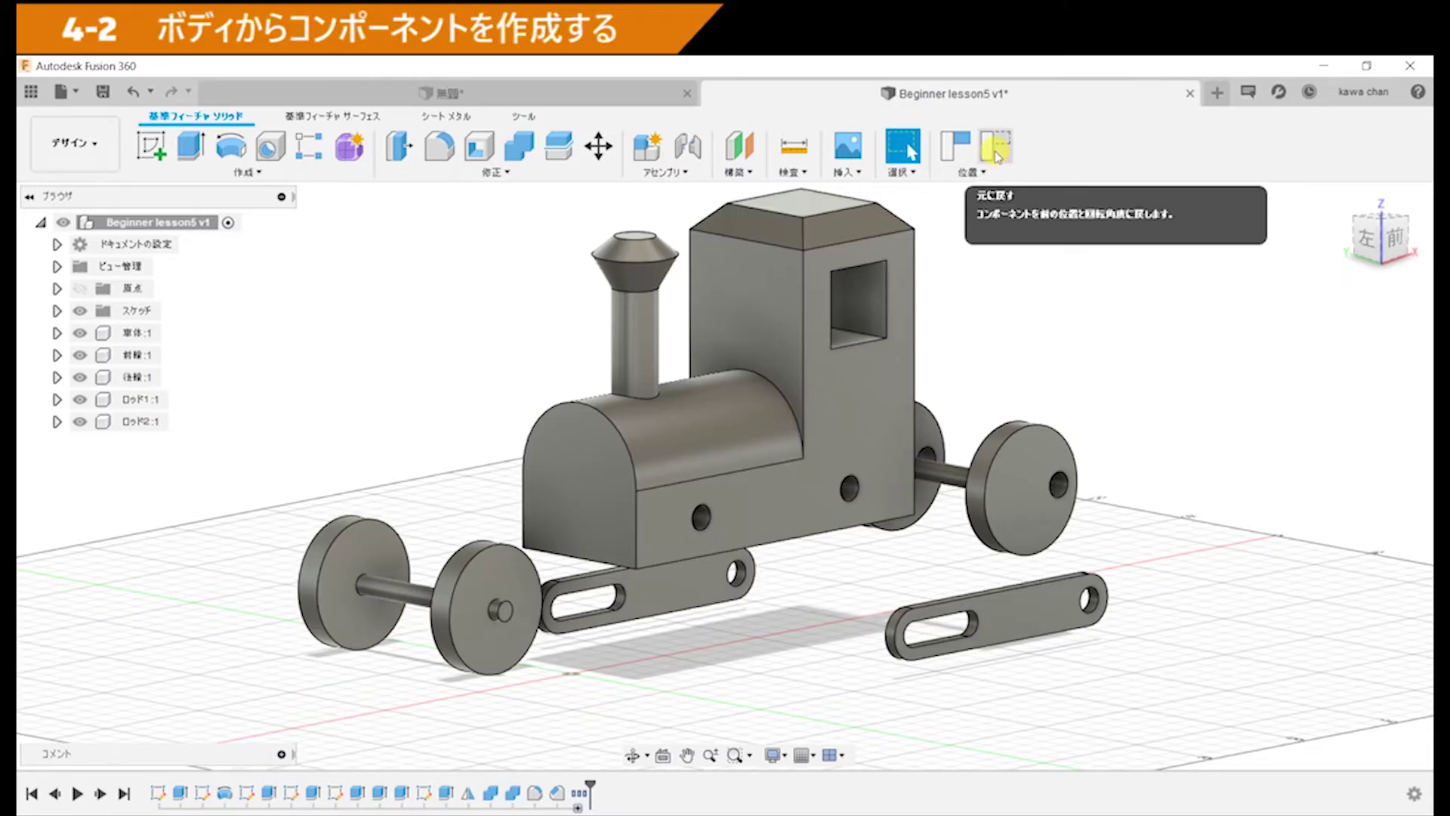
click(995, 151)
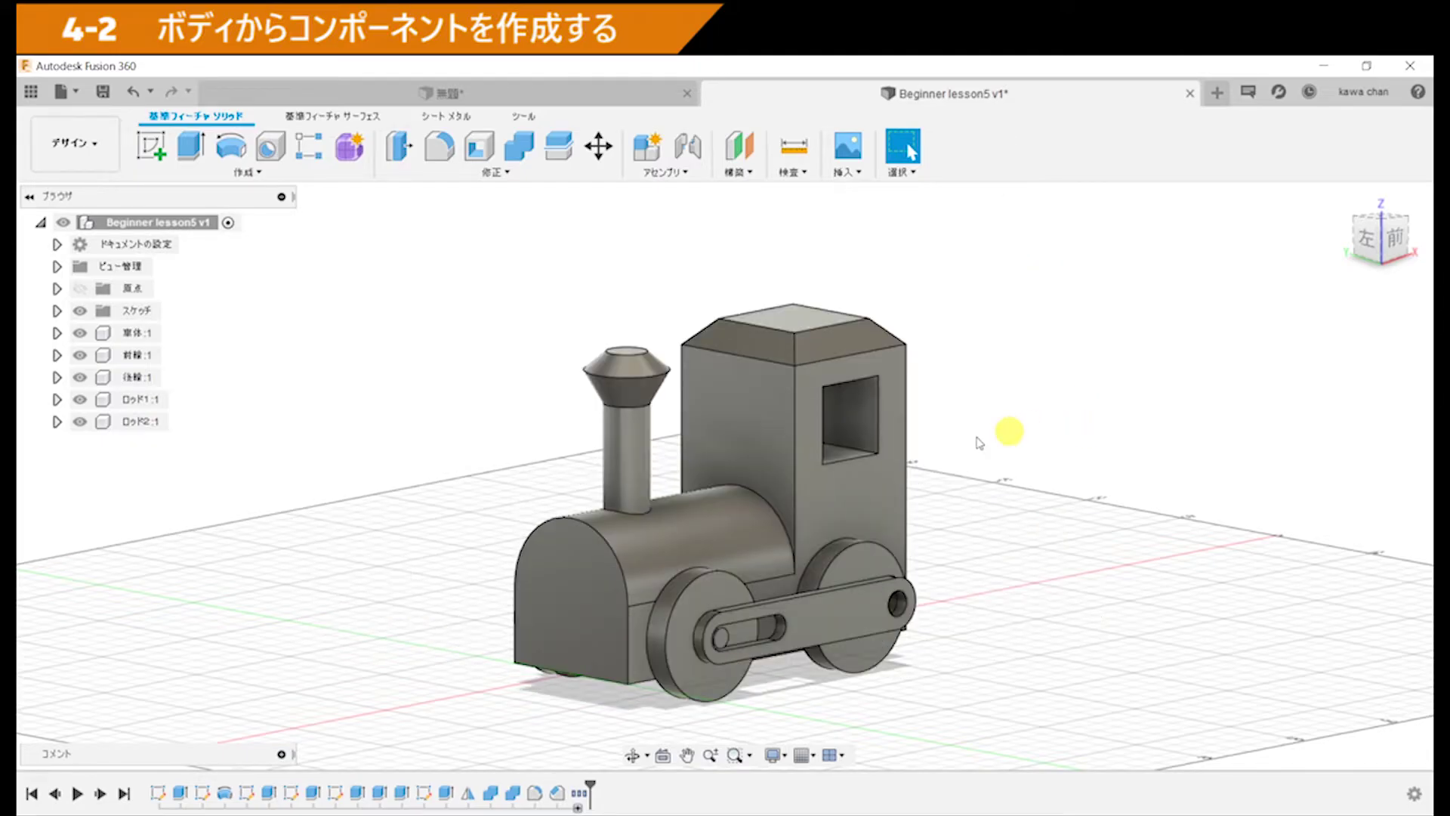
drag(776, 425, 866, 343)
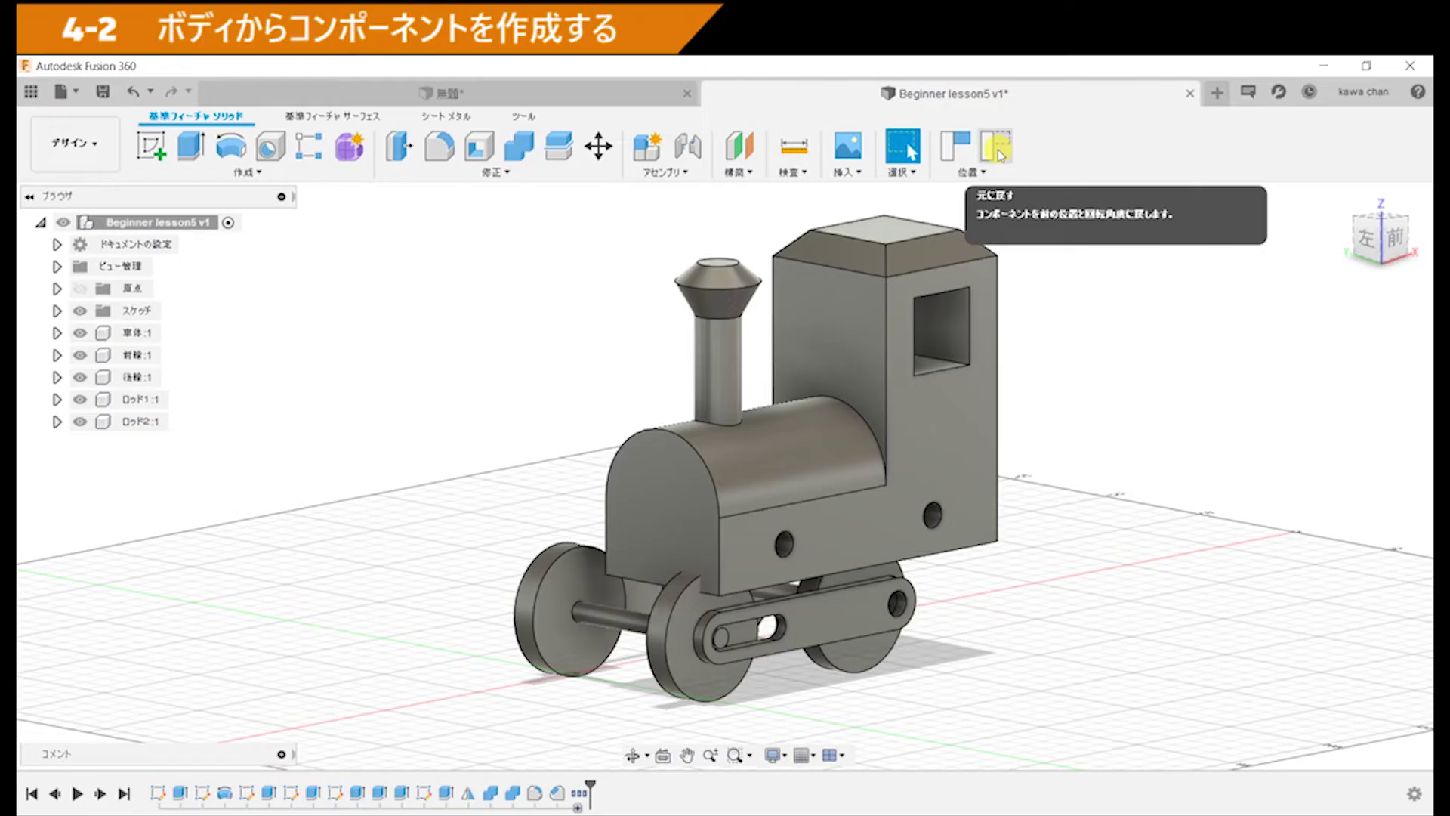
click(998, 155)
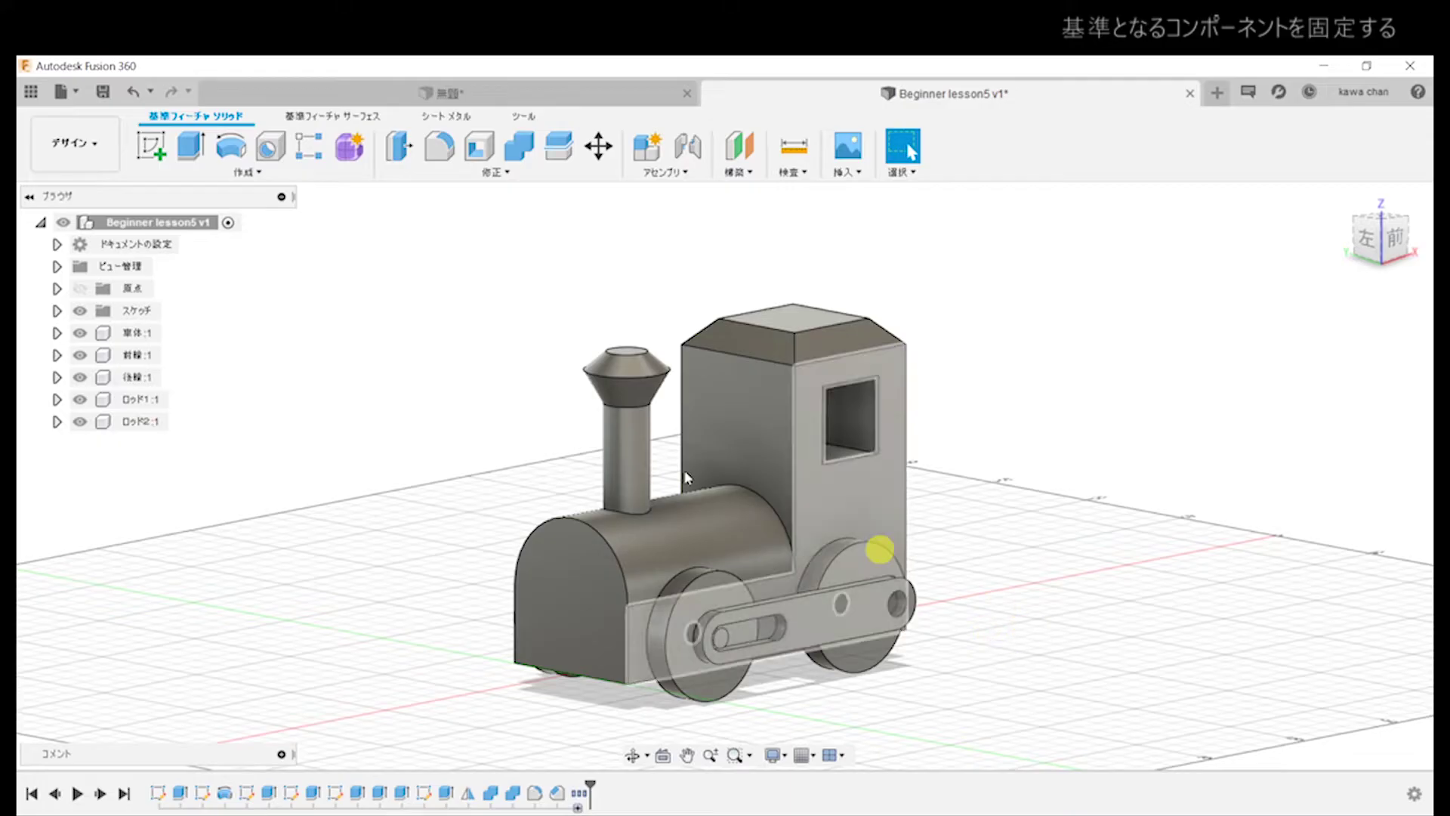
Step: Fix the 車体:1 component in place using its right-click 固定 option
click(136, 333)
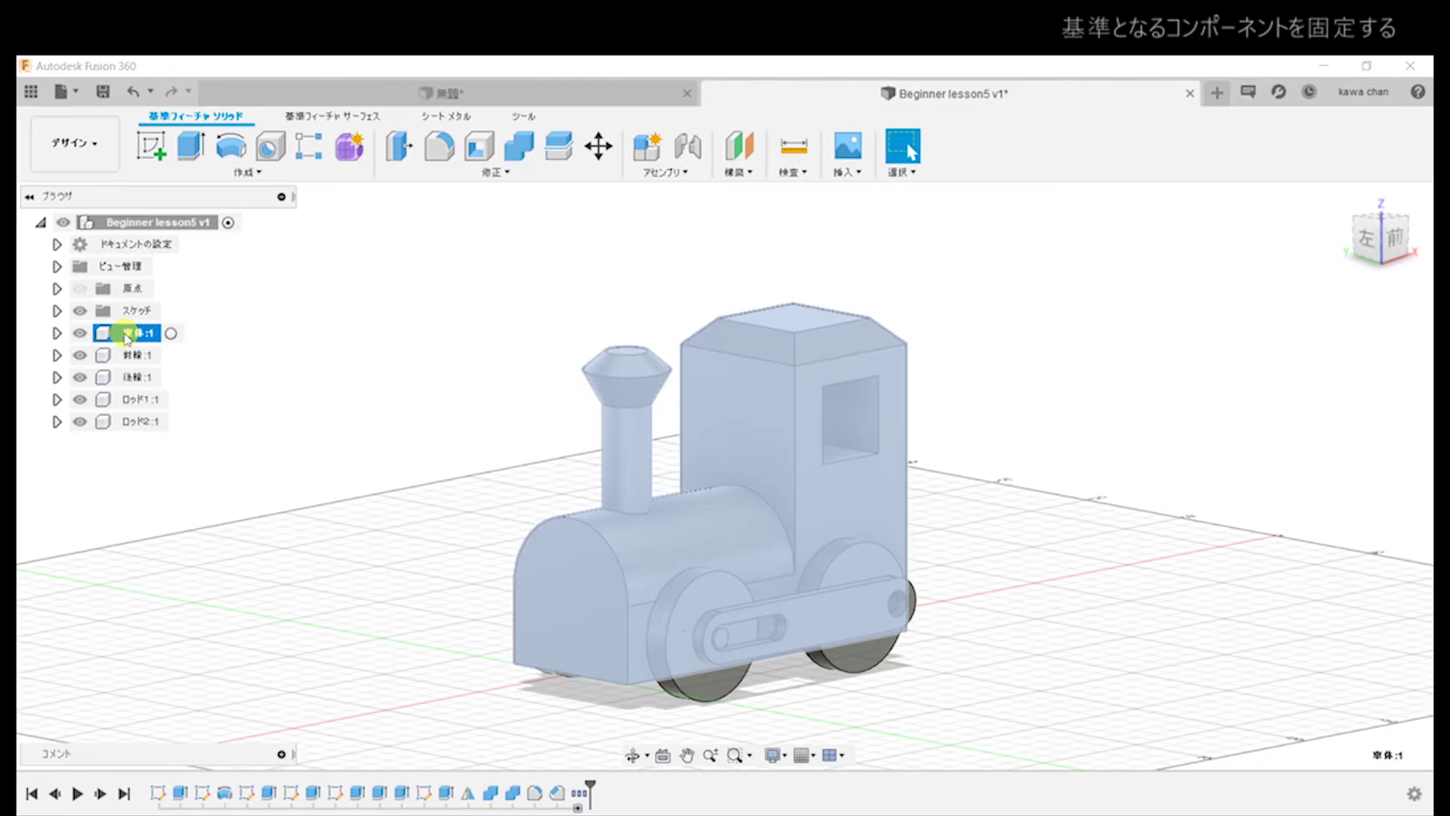
right_click(126, 338)
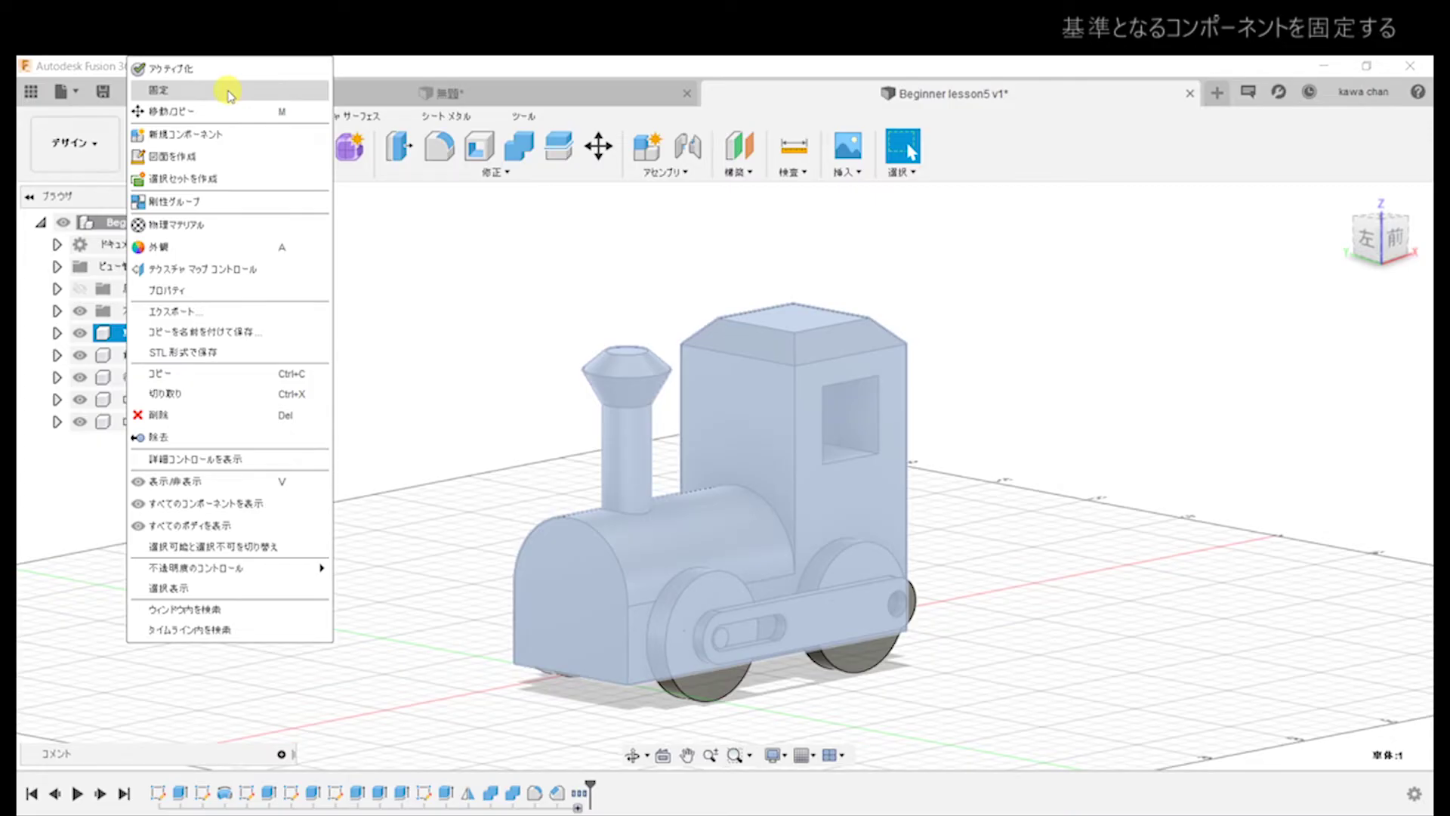
click(228, 92)
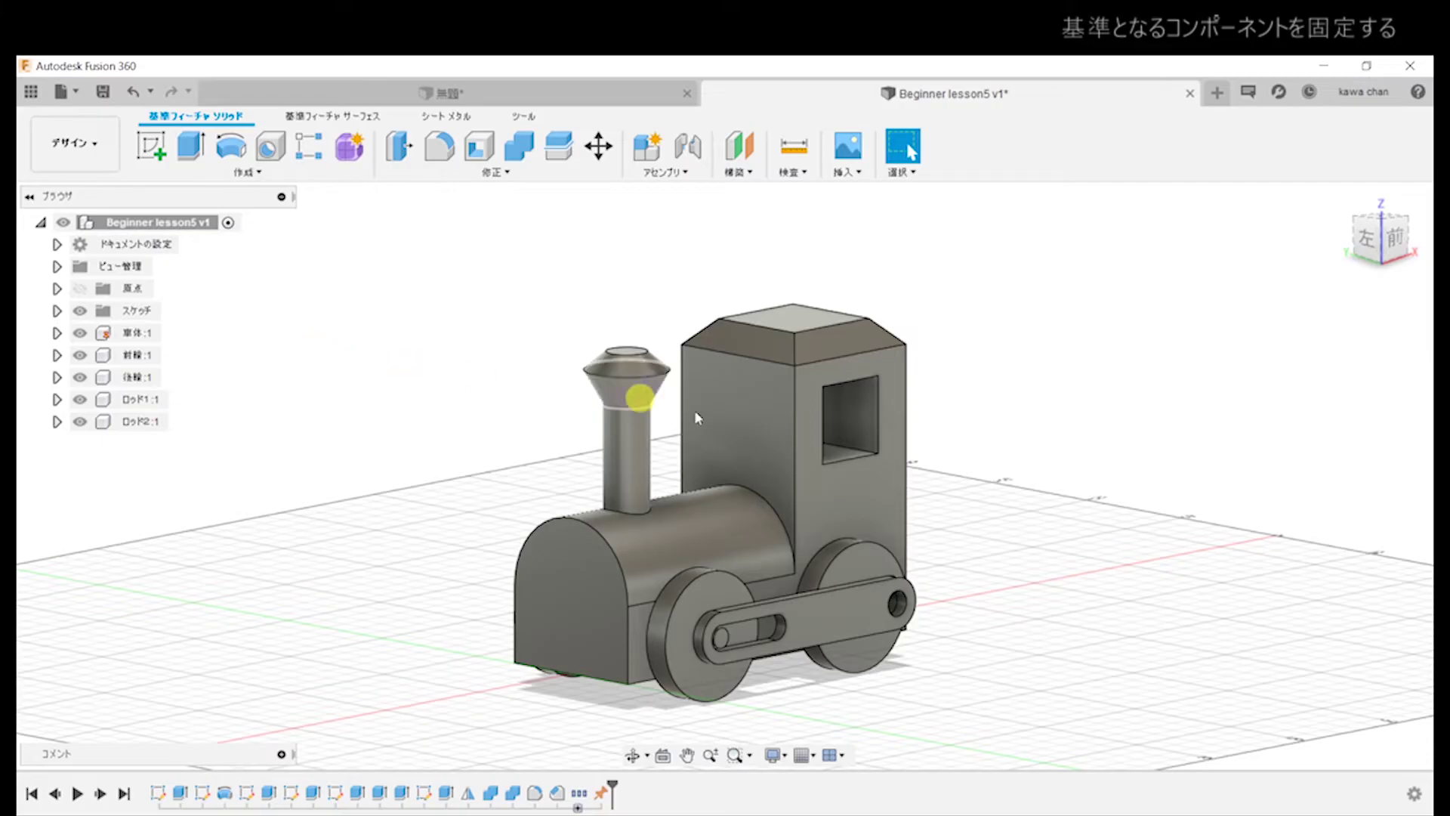
click(789, 441)
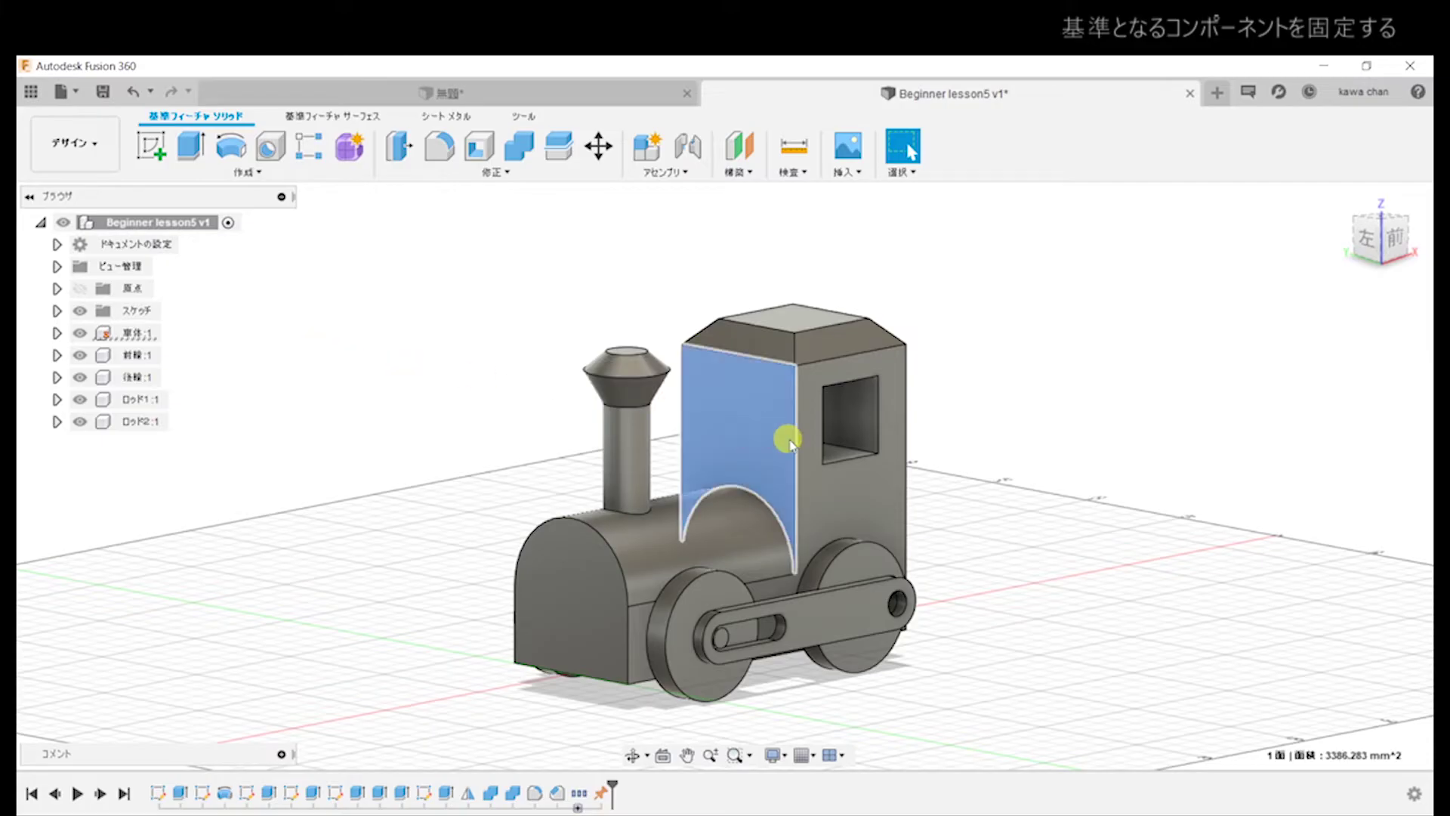
click(752, 426)
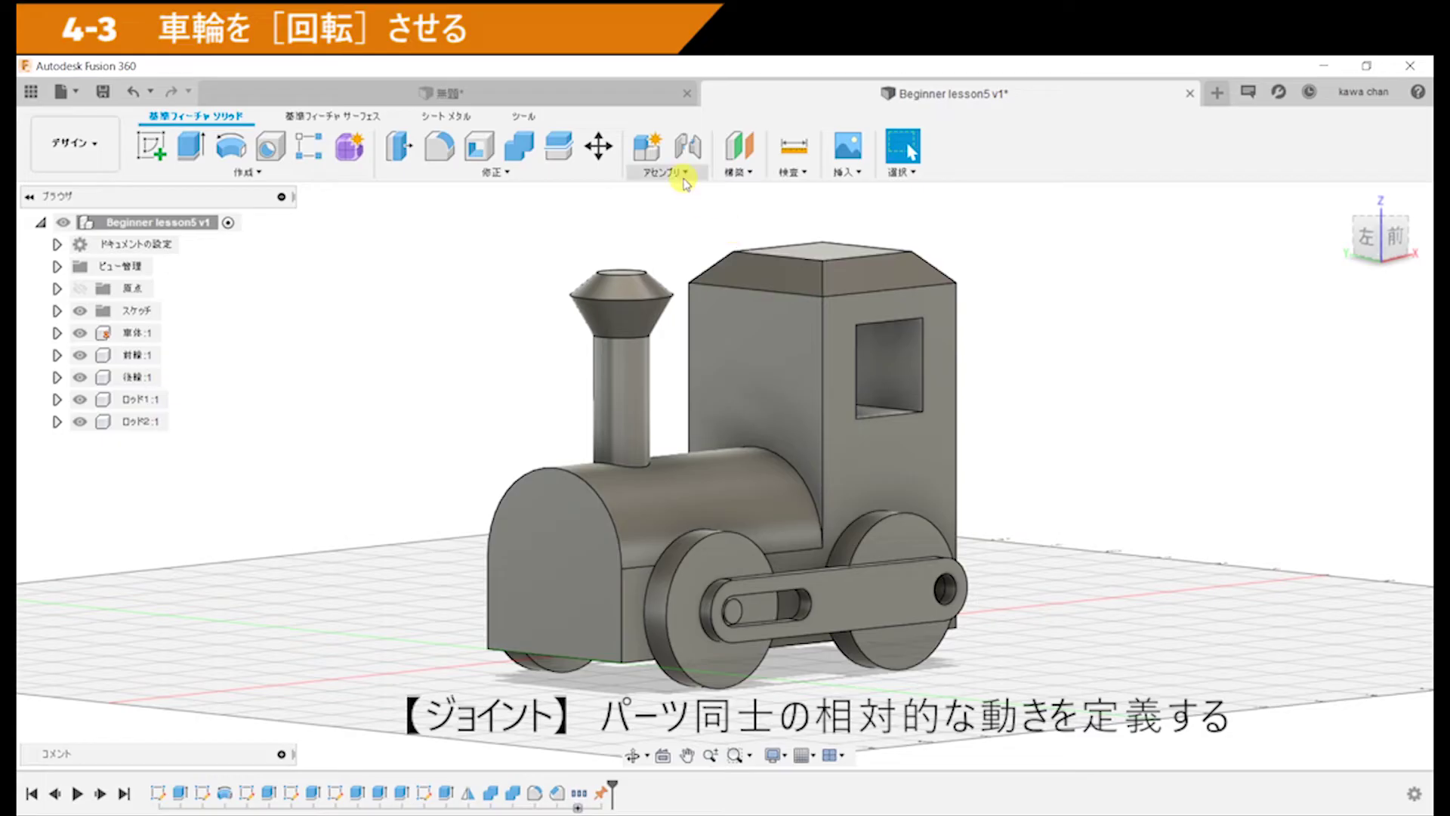
mouse_move(687, 147)
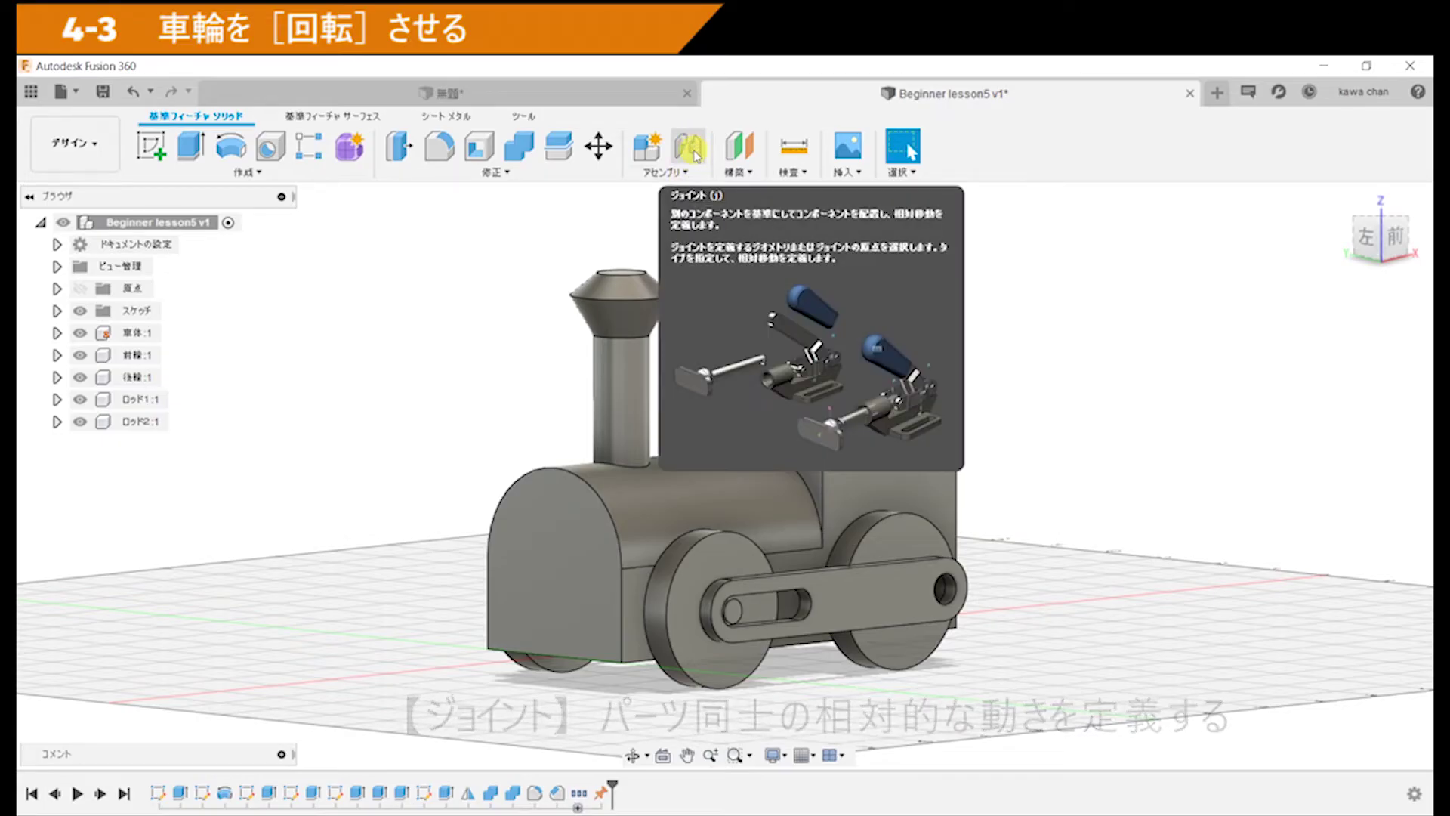
Step: Start the Joint (ジョイント) command from the Assemble menu
click(696, 155)
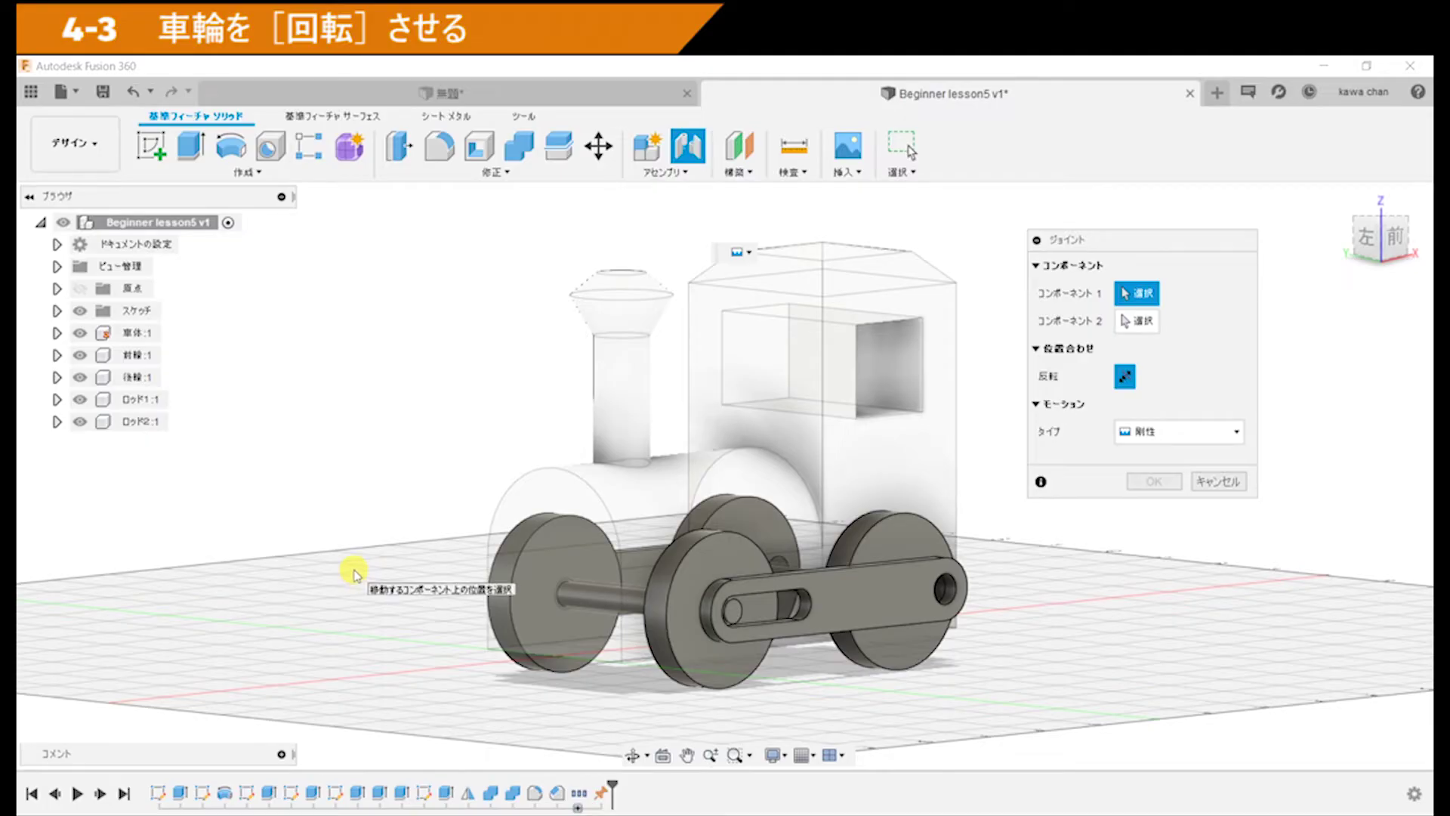
Step: Zoom in on the wheels and pick the front wheel's axle centre as the joint's first point
shift+middle_drag(632, 672, 709, 683)
scroll(868, 670, up, 2)
scroll(964, 637, up, 2)
scroll(969, 641, up, 2)
scroll(969, 640, up, 1)
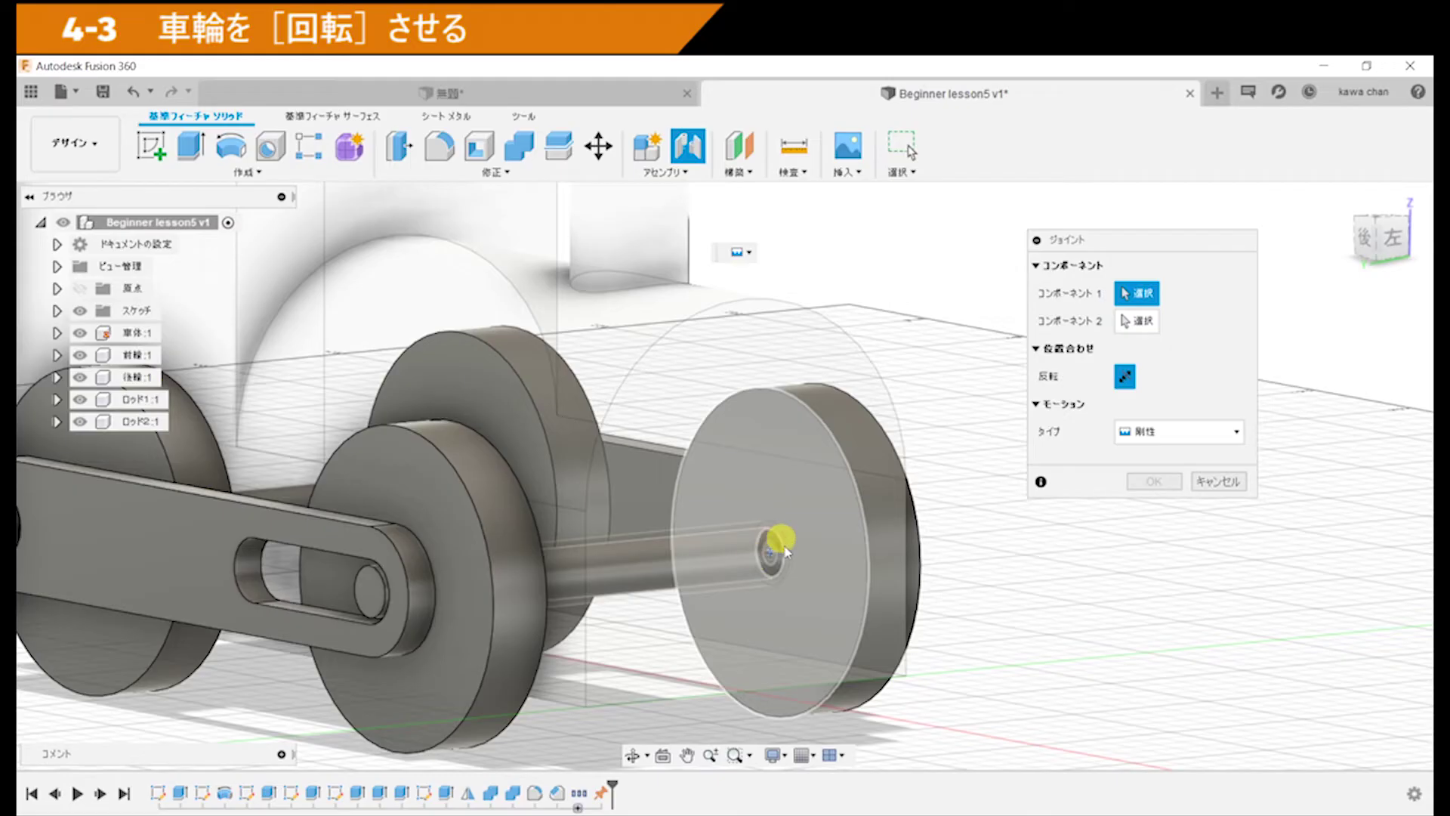
click(807, 591)
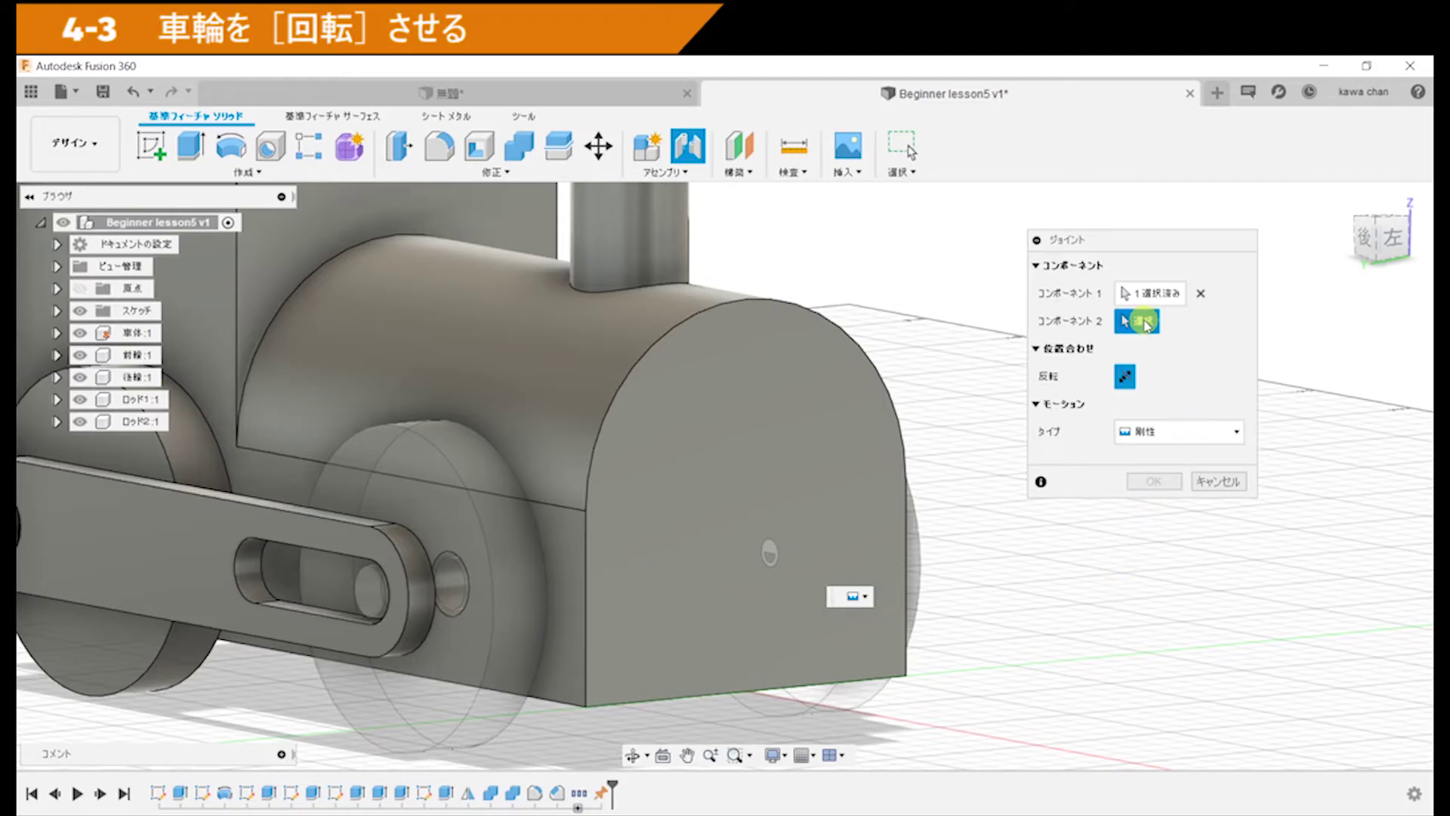
Step: Pick the body's axle hole as the second joint point so the front wheel snaps into place
mouse_move(932, 349)
shift+middle_down()
mouse_move(957, 370)
mouse_move(847, 371)
mouse_move(688, 443)
mouse_move(382, 479)
shift+middle_up()
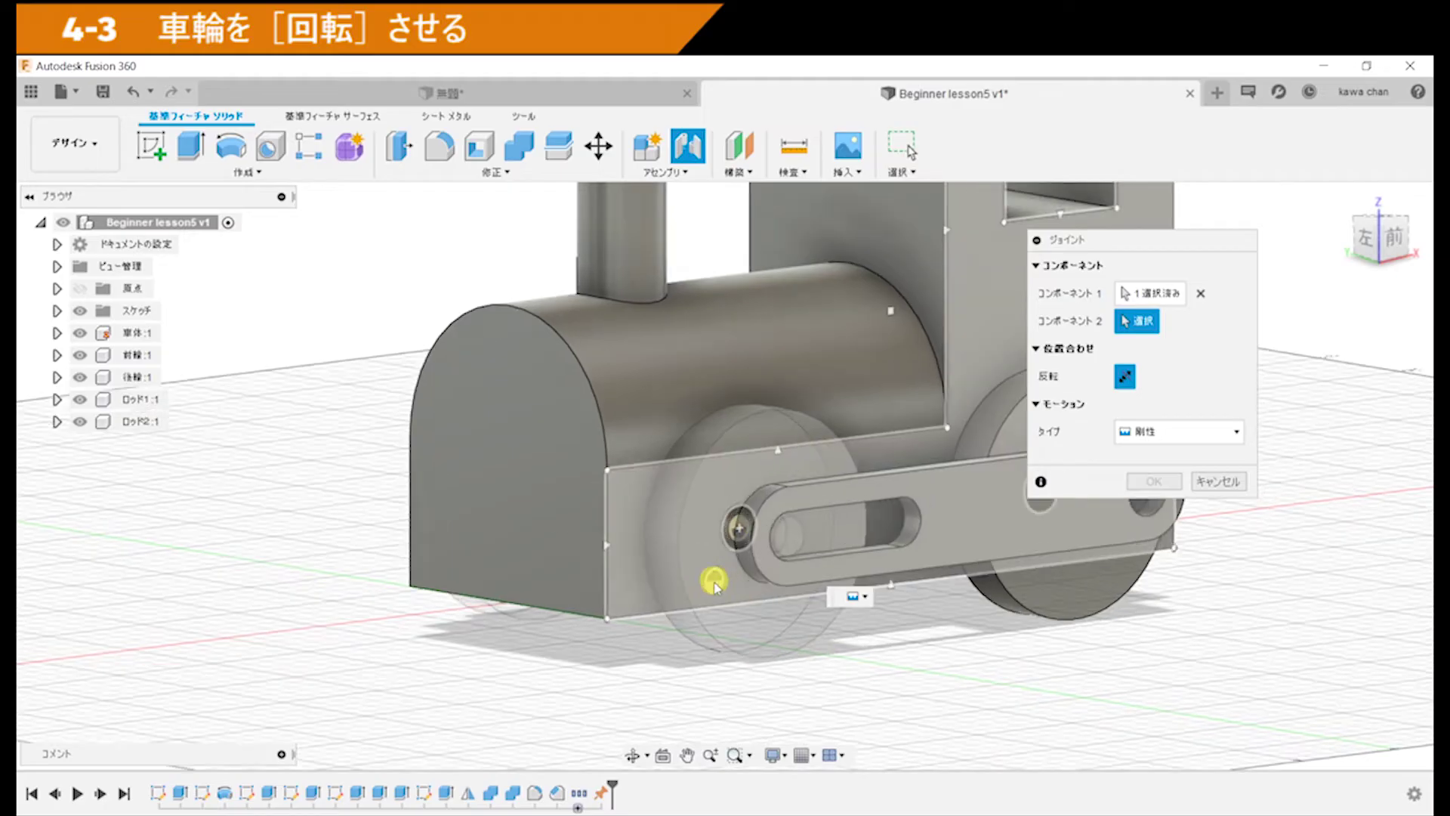
scroll(712, 575, up, 2)
scroll(718, 576, up, 3)
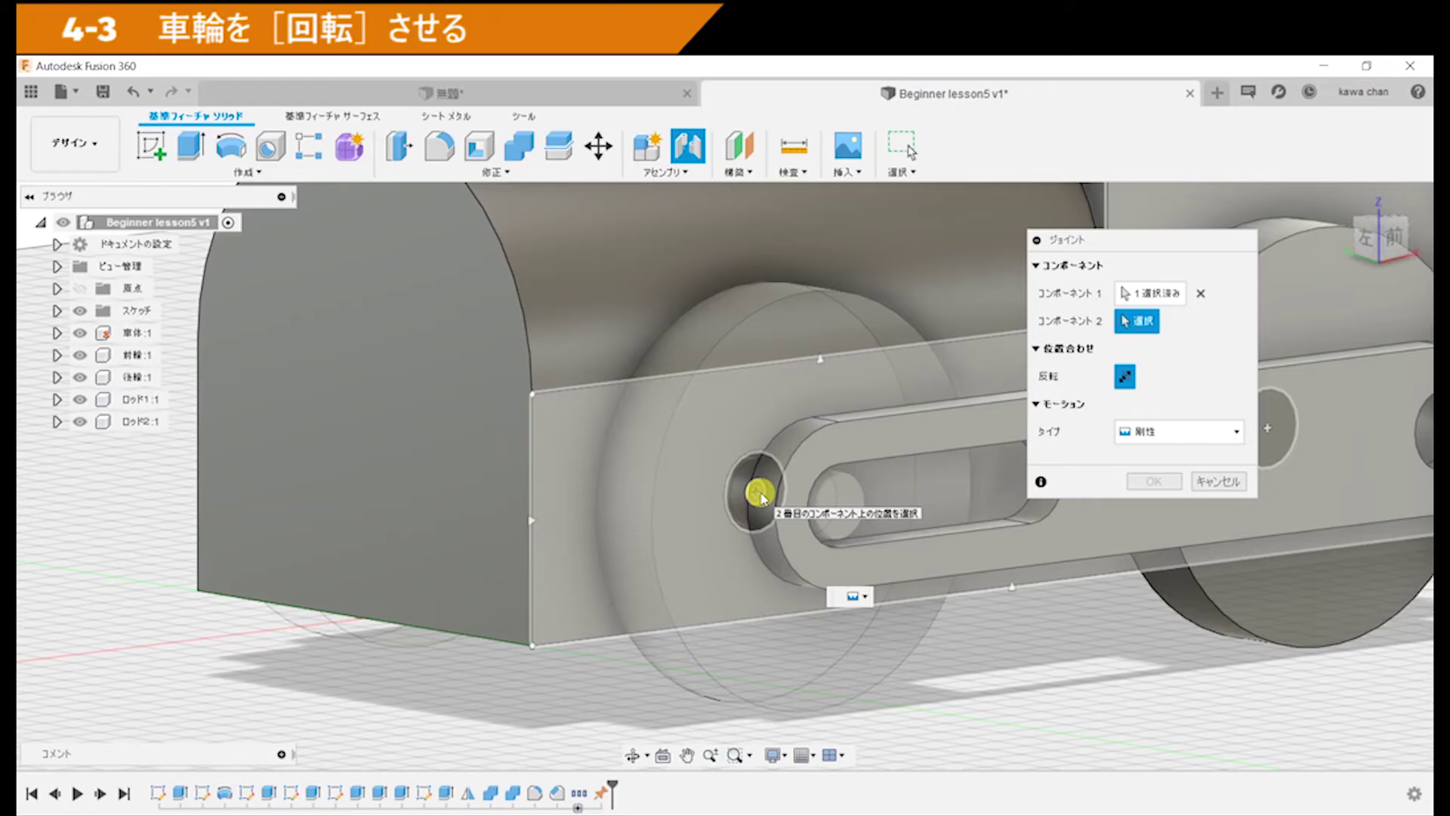
click(760, 495)
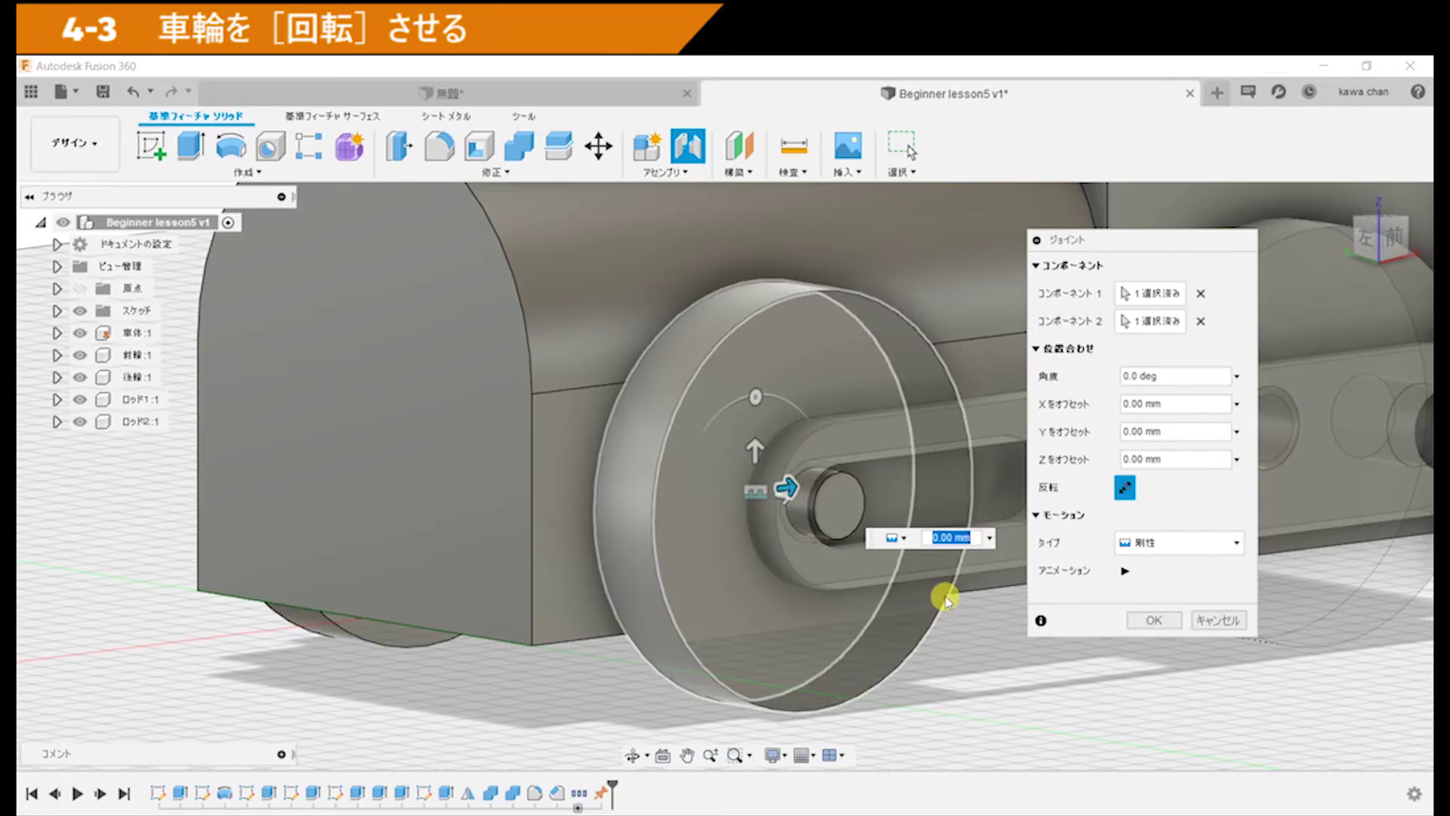
Step: Set the front wheel joint's motion type to revolute and preview its rotation
click(1210, 547)
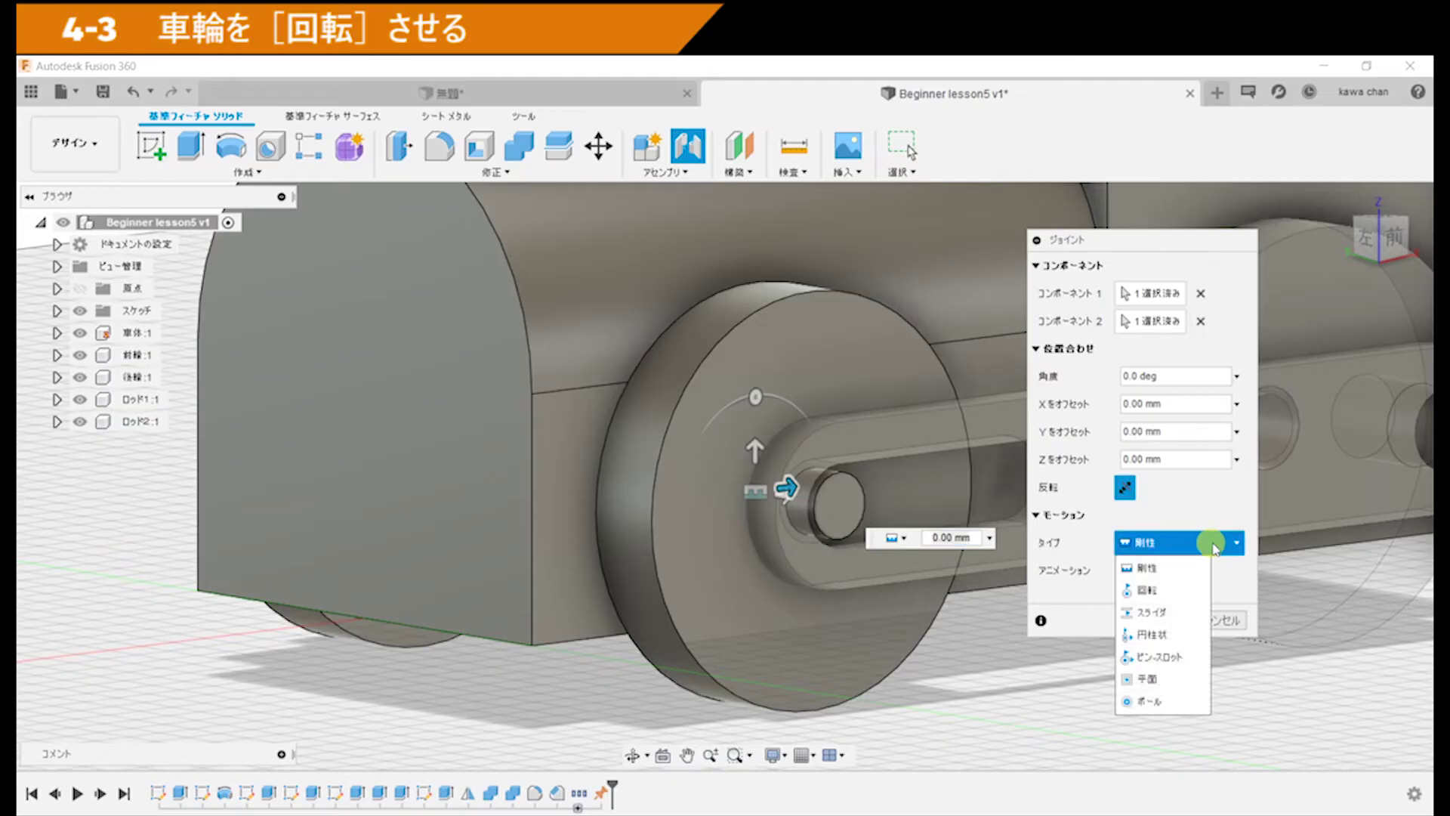
click(1175, 591)
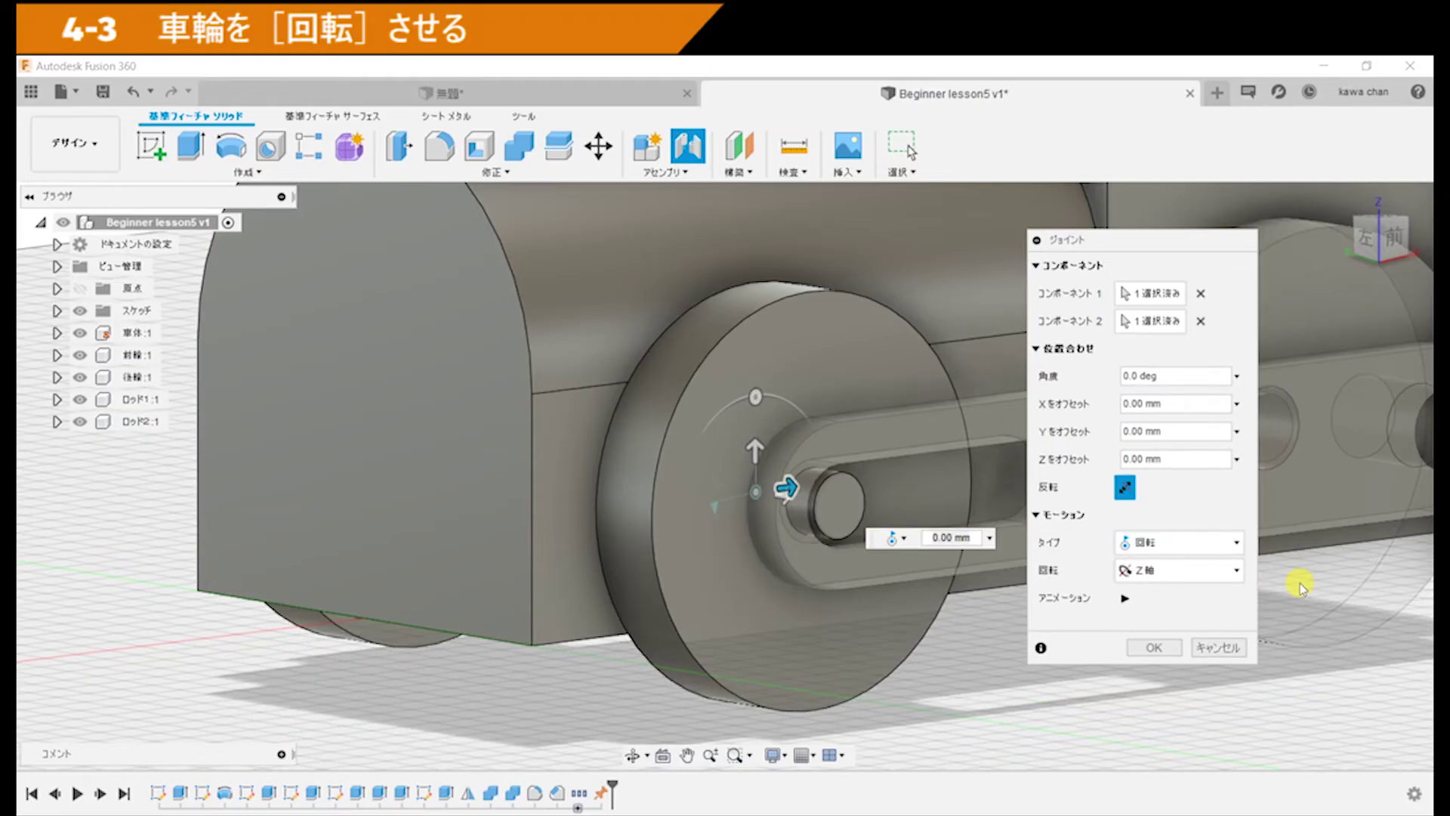
click(1232, 576)
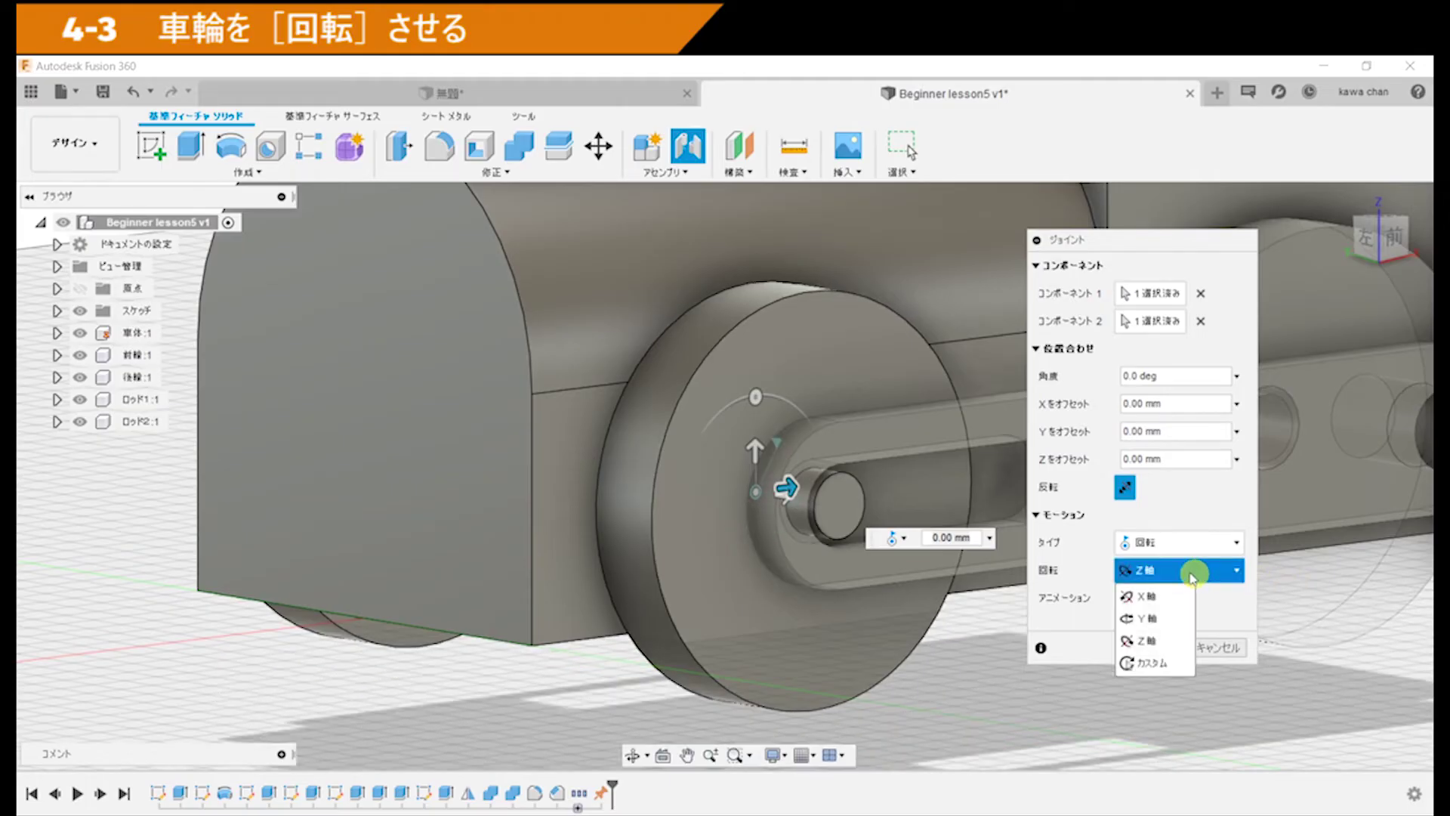
click(1190, 571)
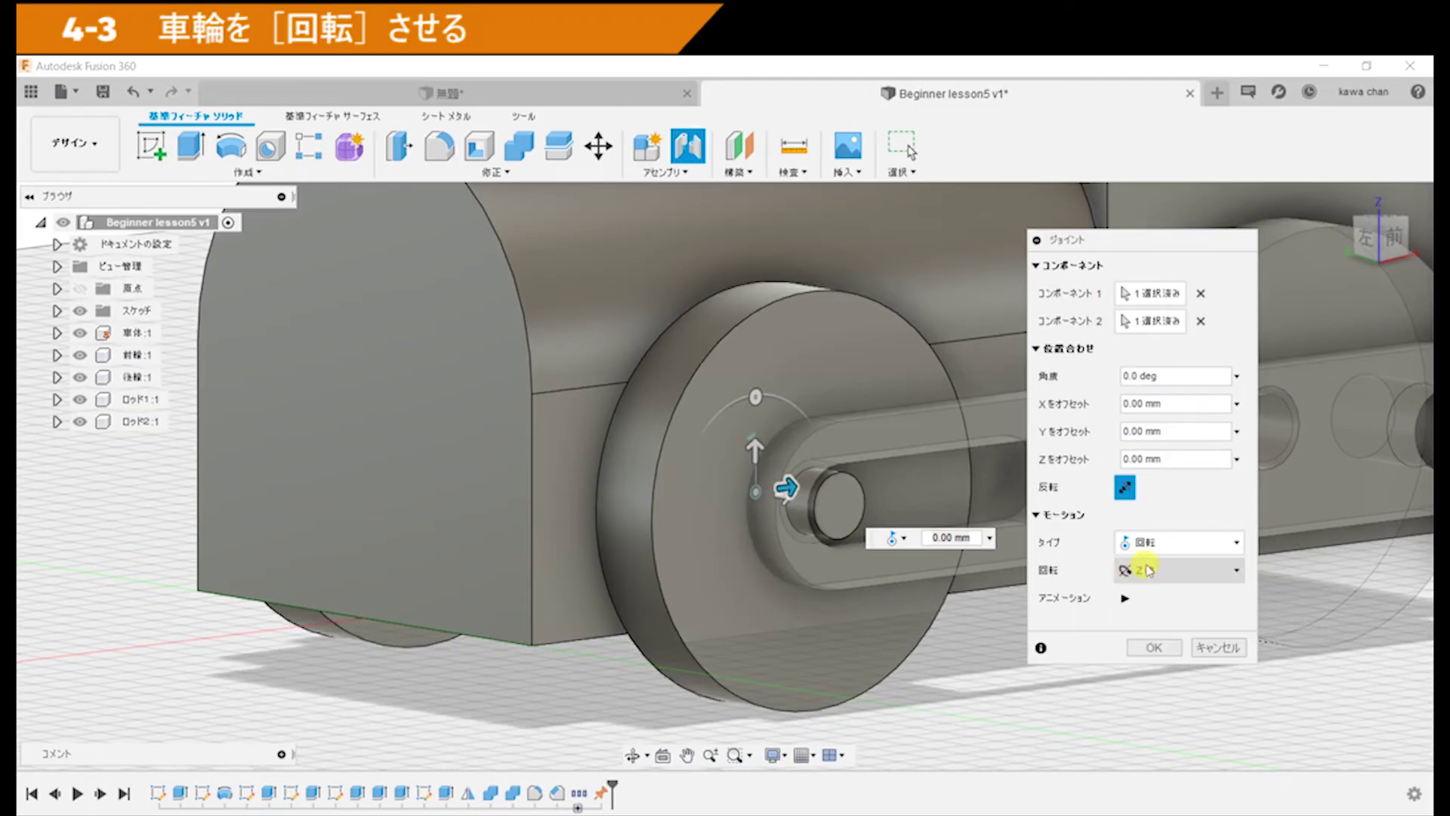
scroll(881, 657, down, 5)
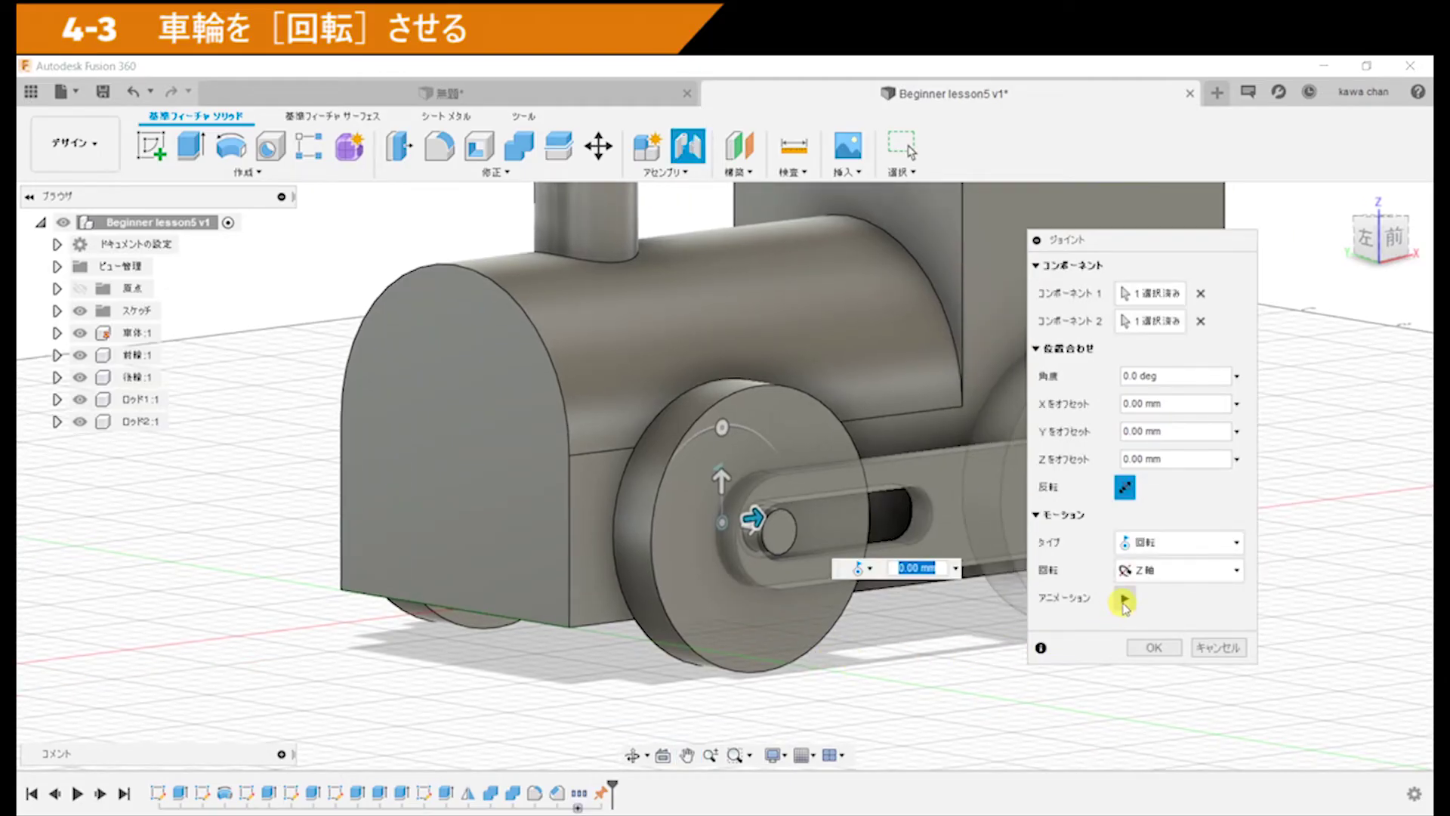
click(1125, 602)
shift+middle_drag(874, 665, 822, 683)
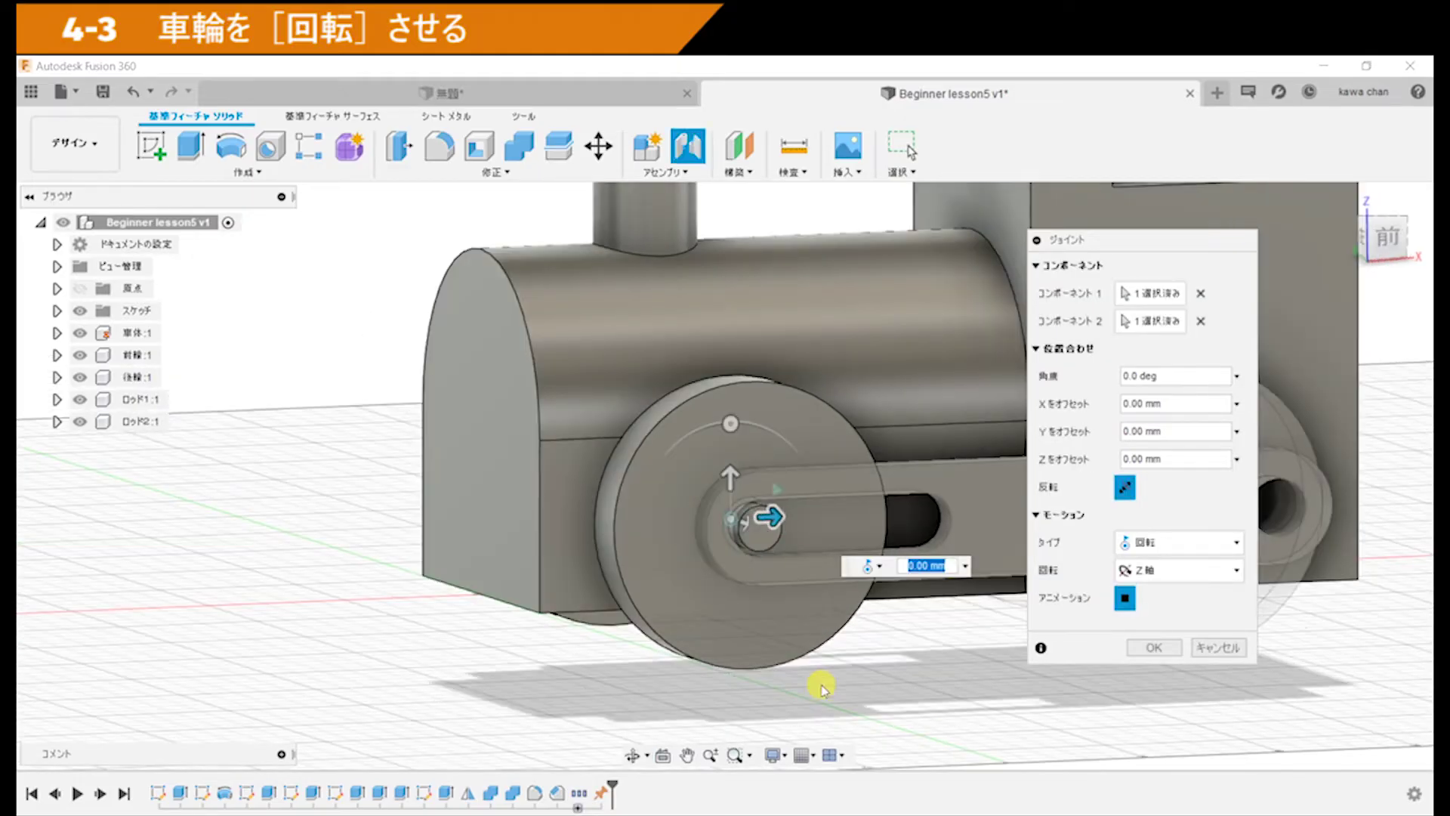
Step: Try X and Y rotation axes, settle on the Z axis, and confirm the joint
click(1167, 580)
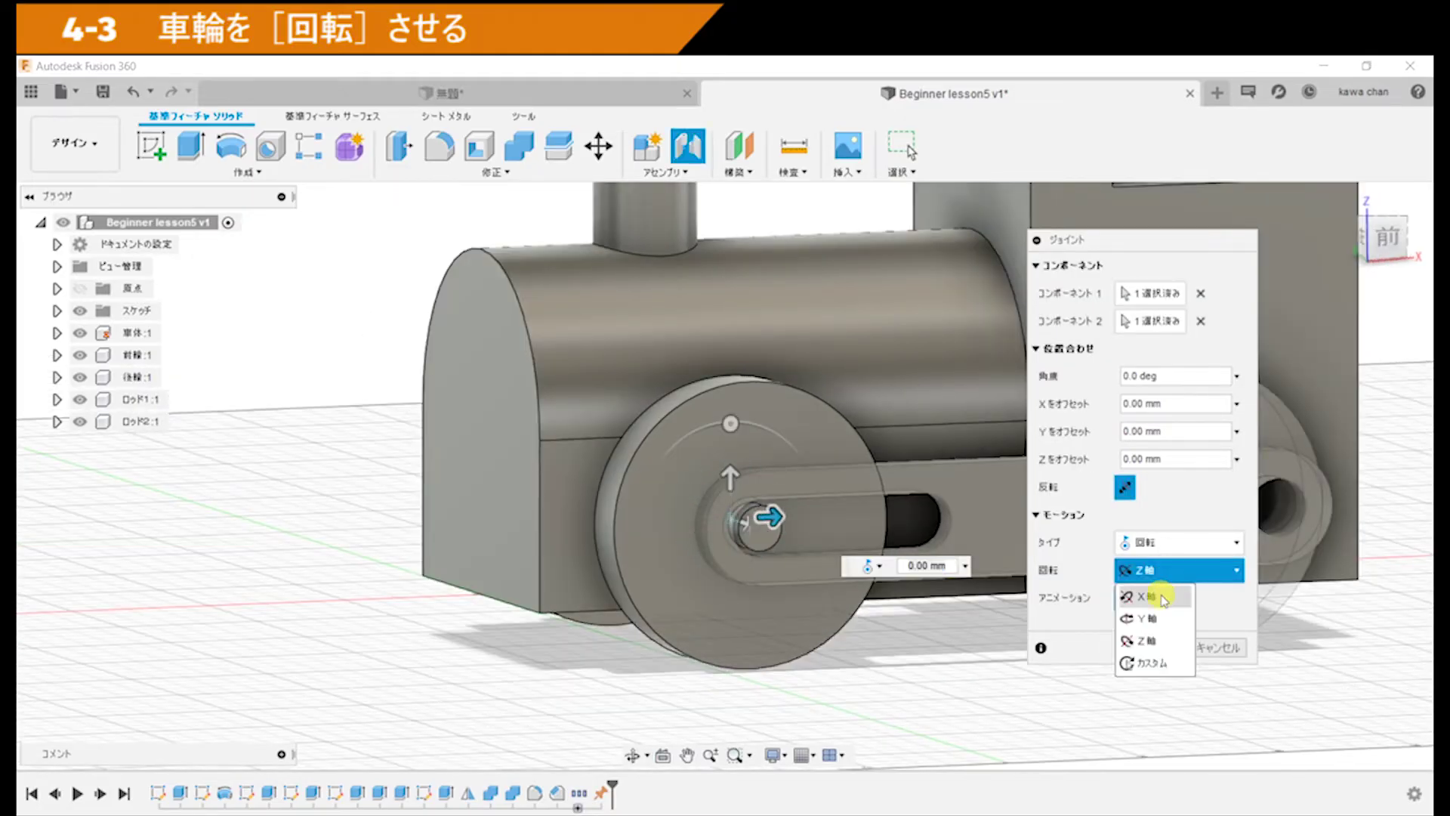
click(1144, 594)
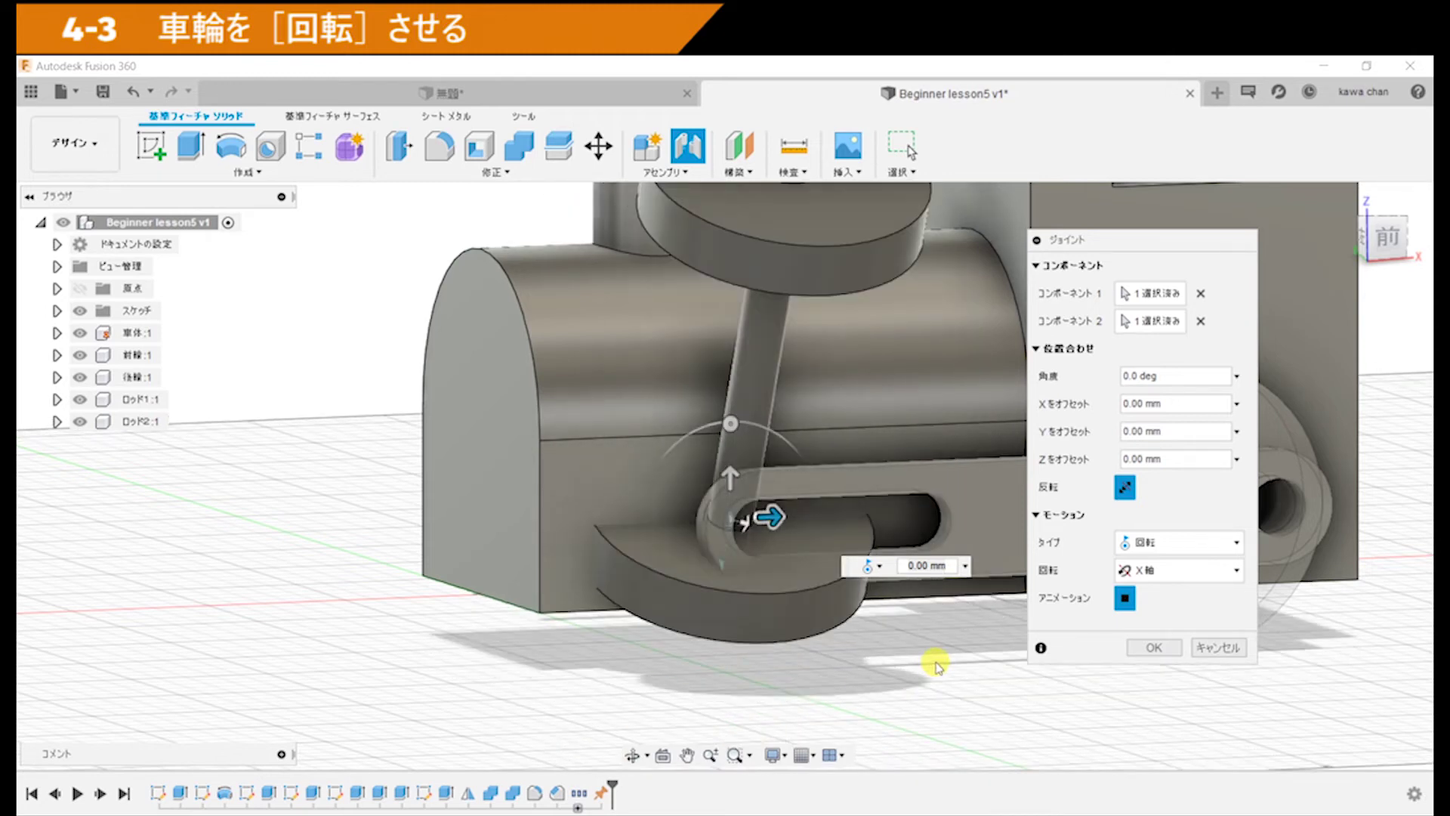
click(1140, 571)
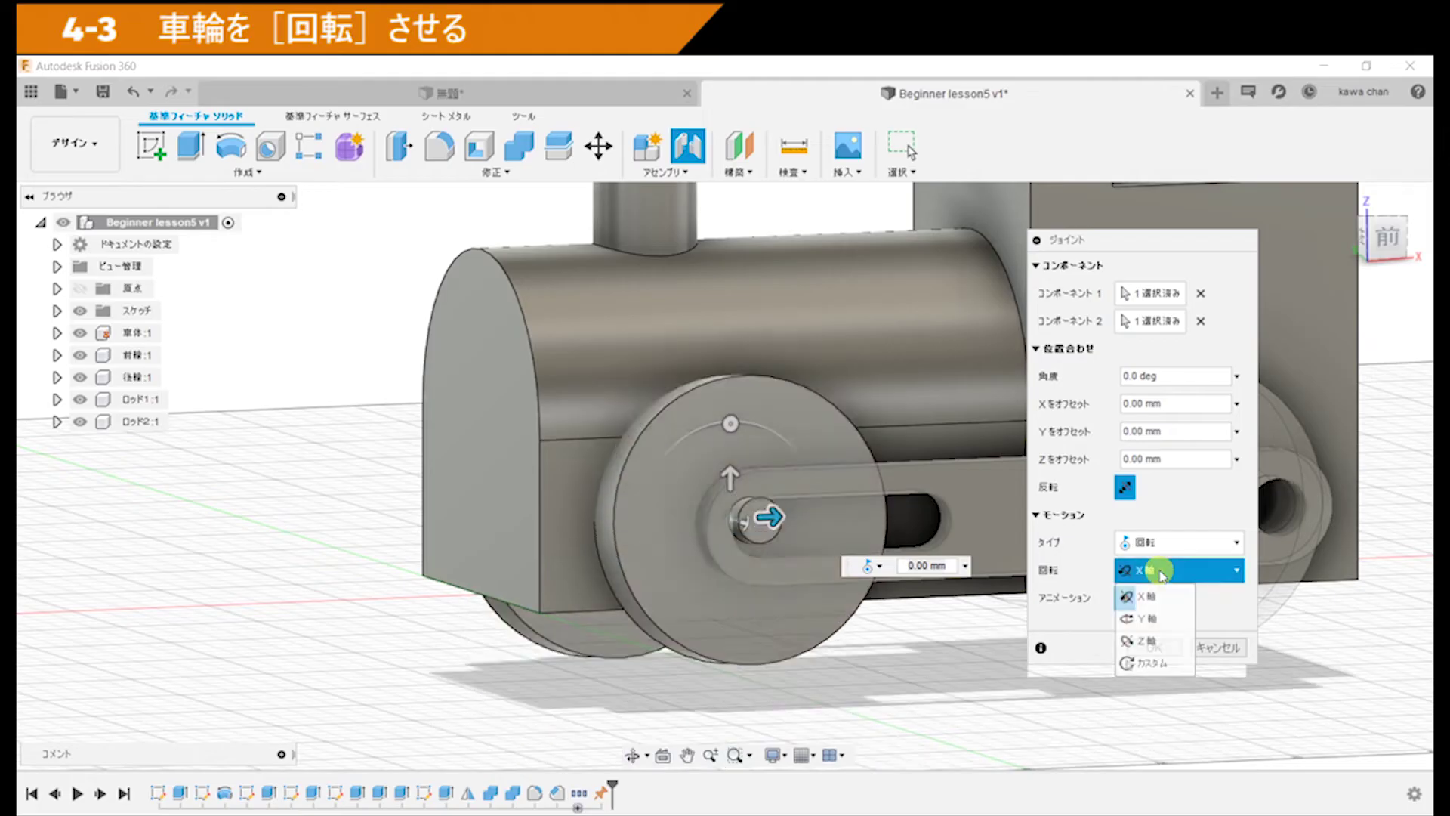
click(1159, 619)
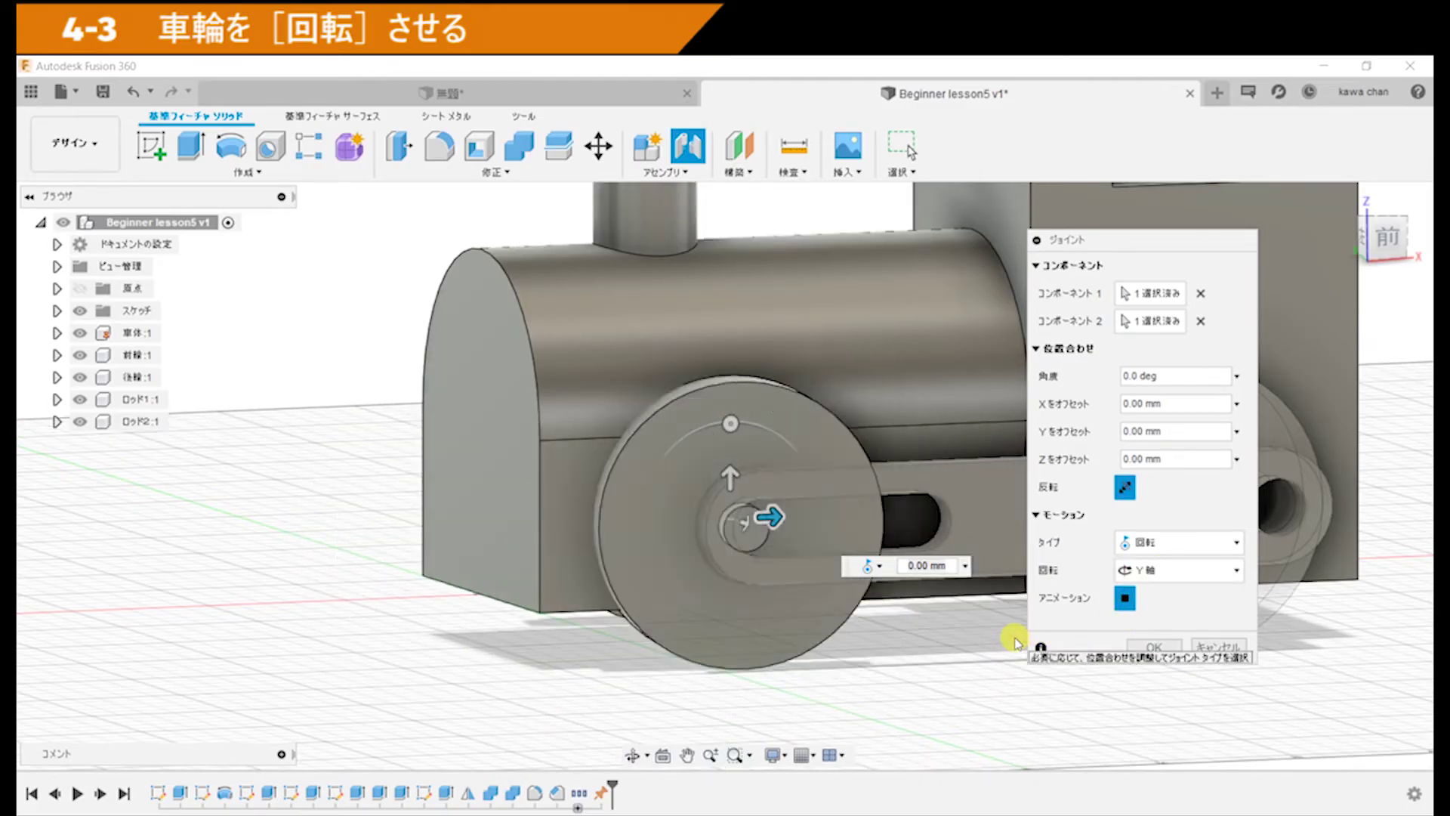
click(1167, 574)
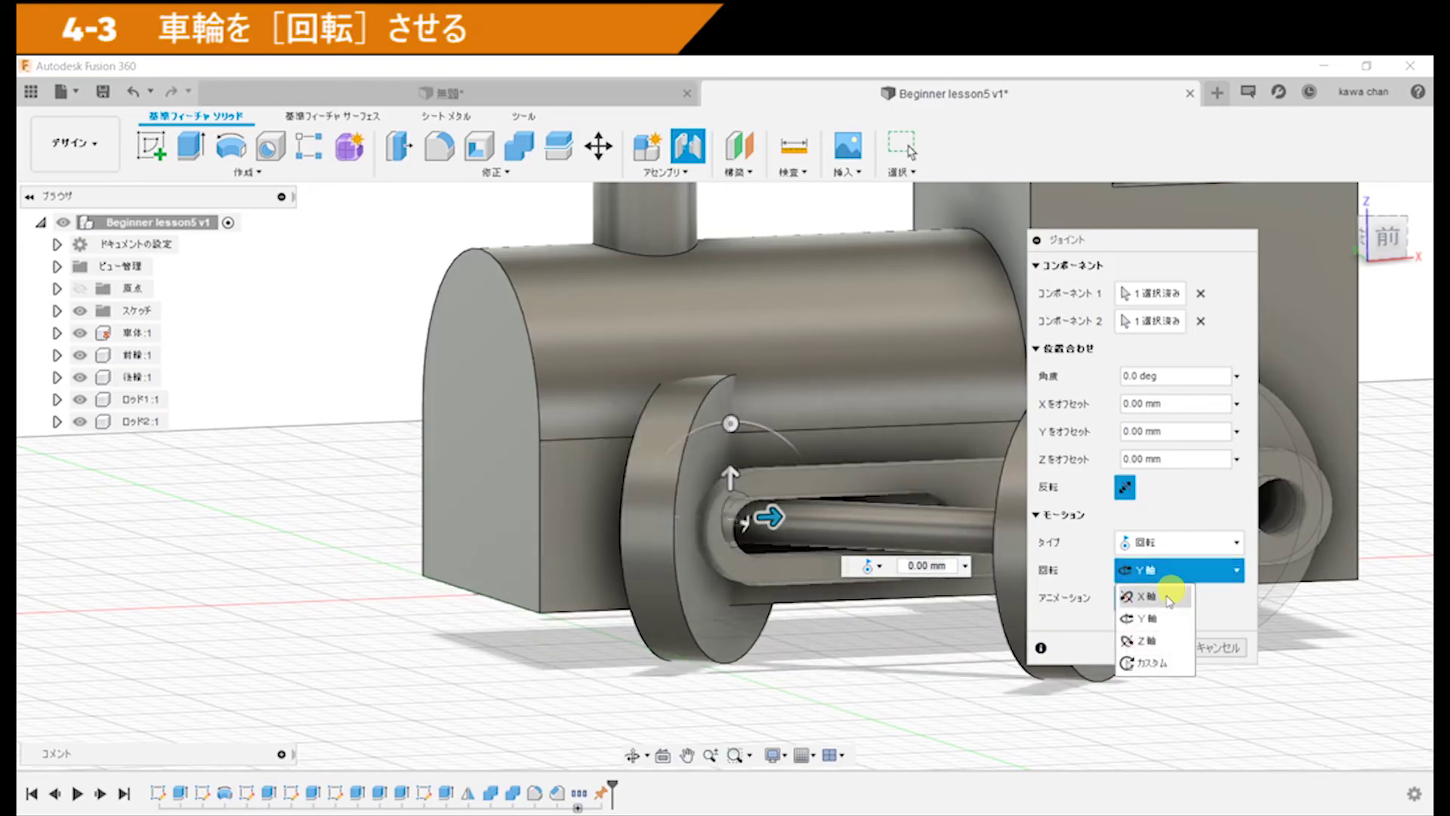
click(1156, 642)
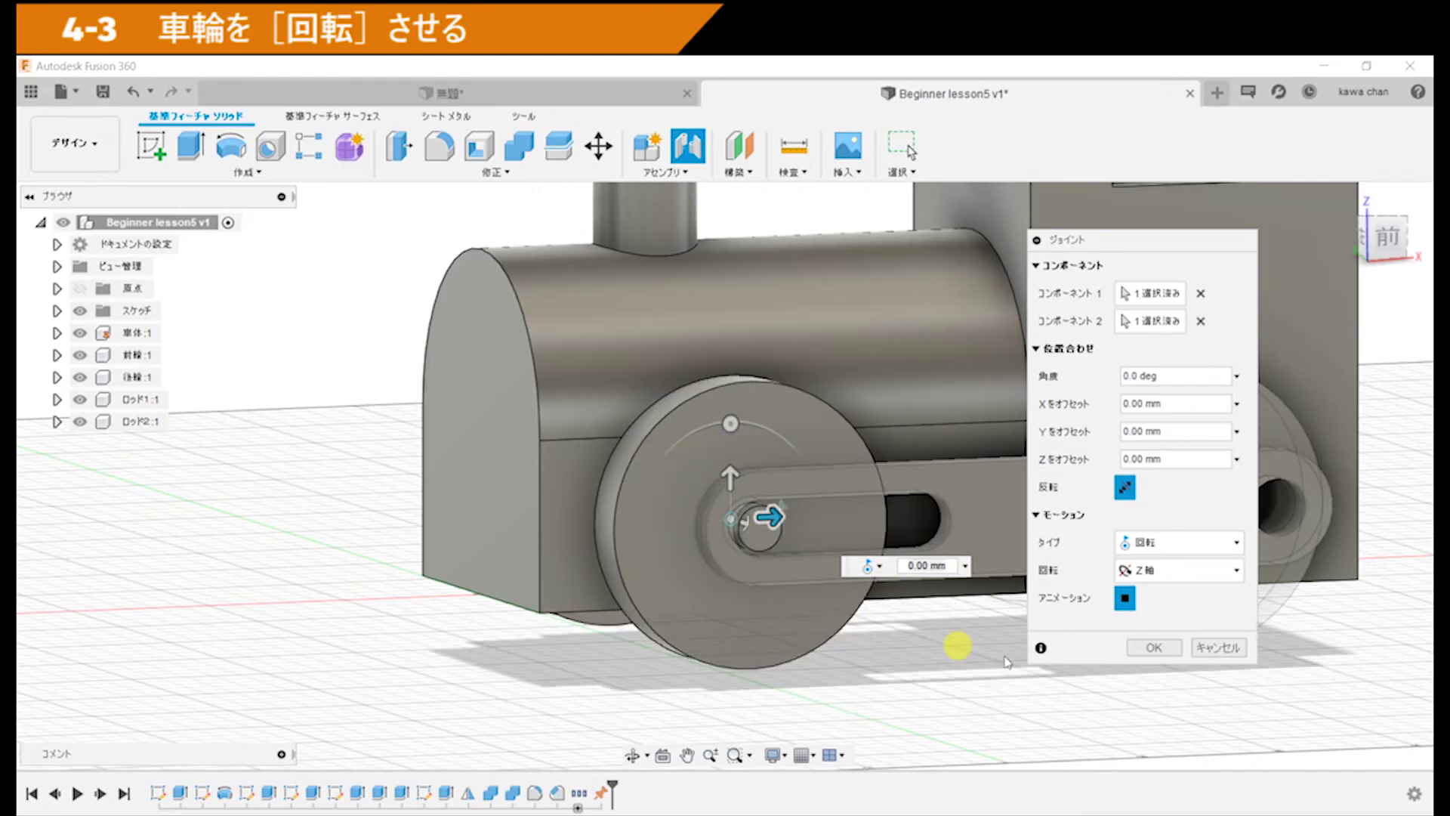
click(1167, 651)
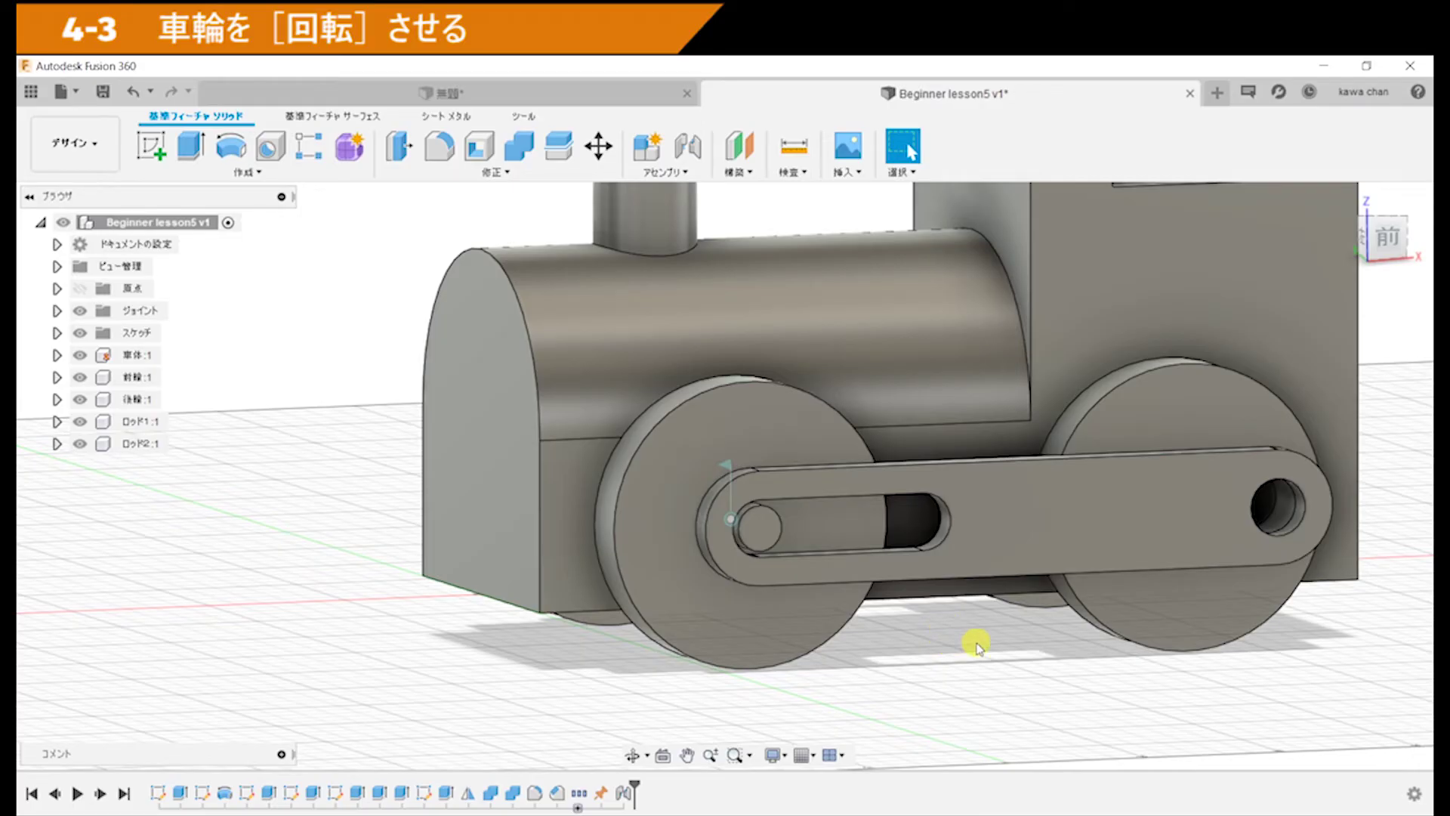
middle_drag(972, 642, 848, 615)
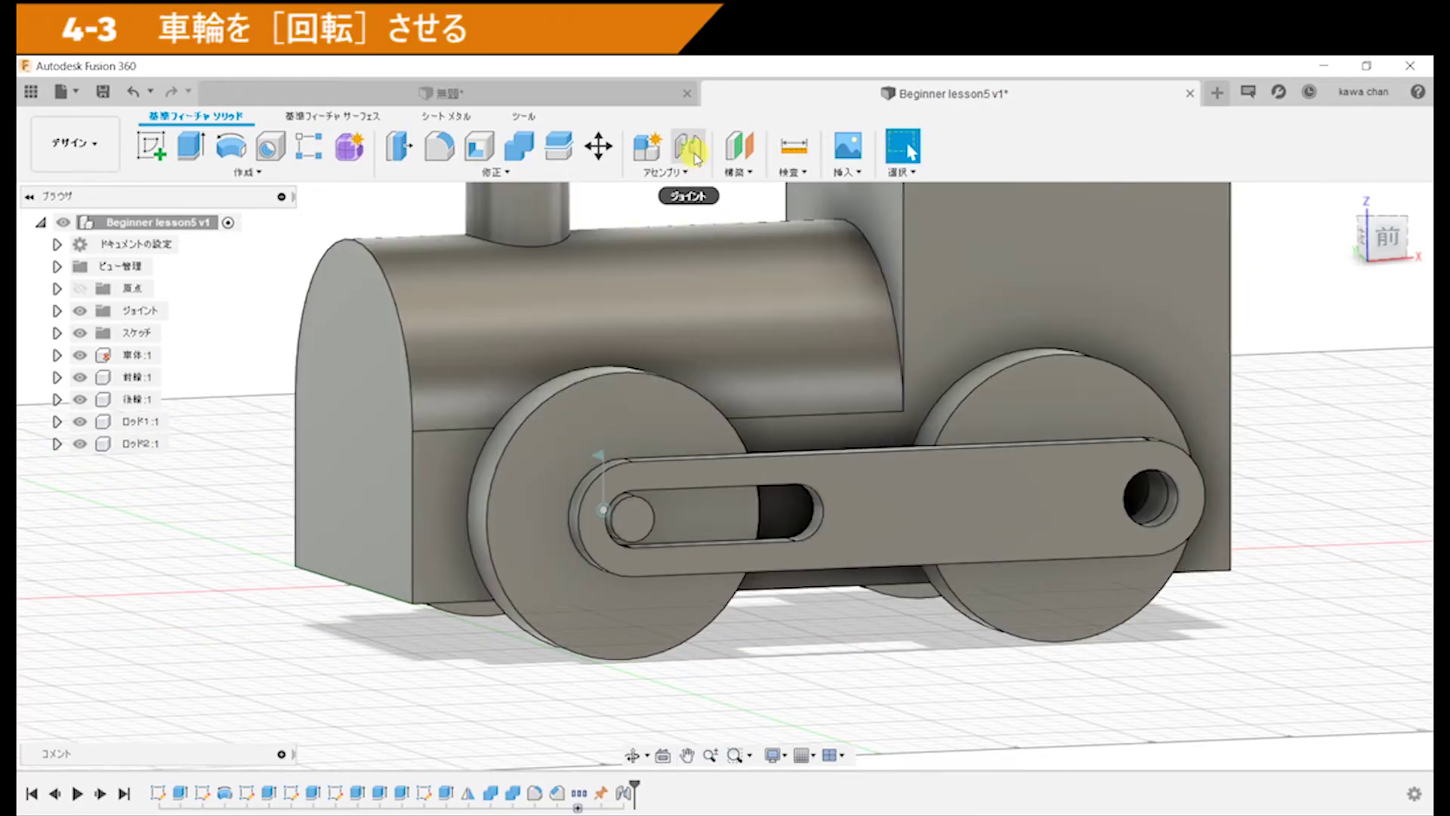
mouse_move(687, 145)
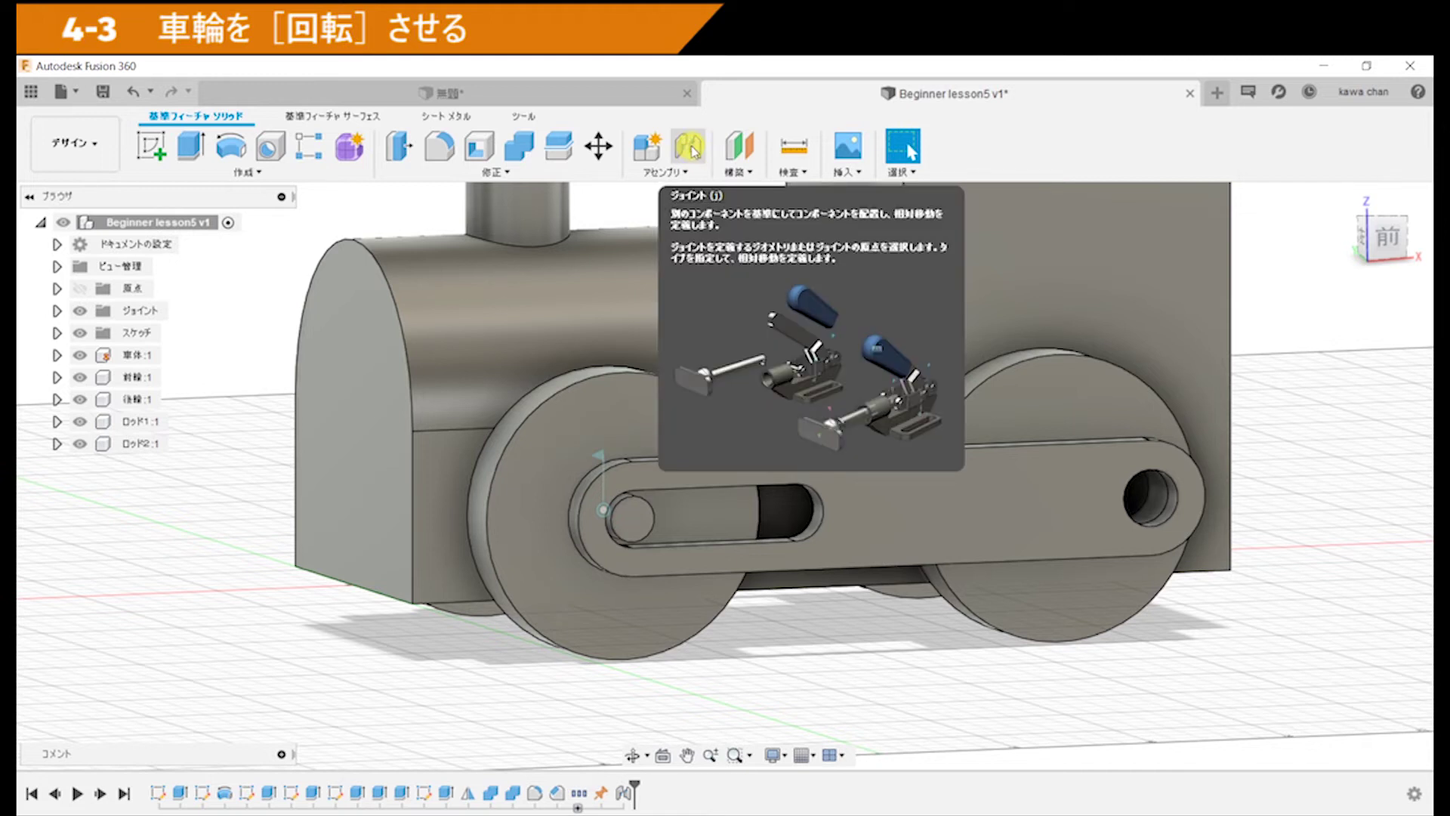
click(689, 147)
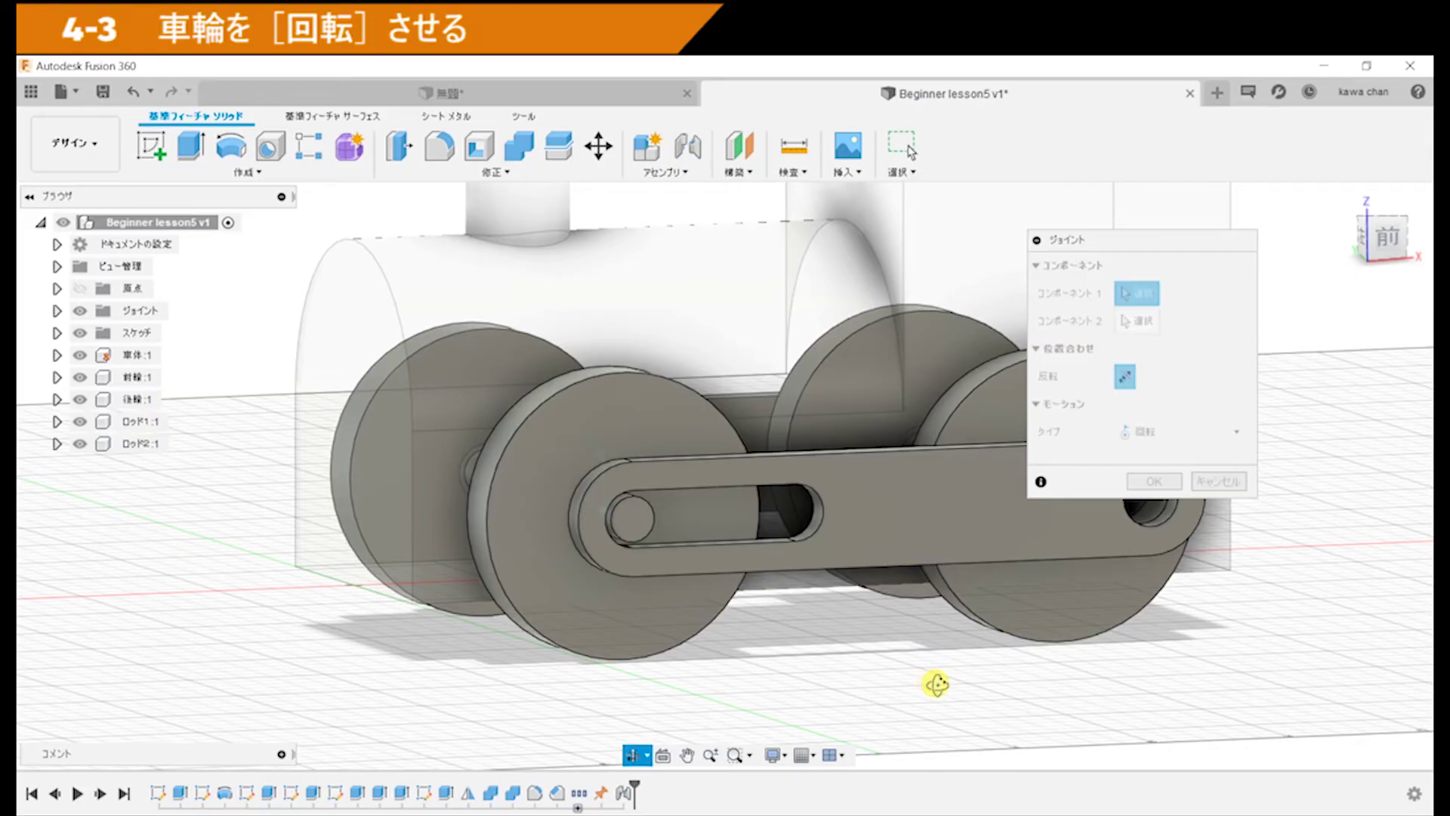
Step: Snap the rear wheel's axle centre to the body's axle point for a new joint
shift+middle_drag(938, 684, 984, 689)
mouse_move(971, 692)
shift+middle_down()
mouse_move(1127, 686)
mouse_move(1123, 712)
shift+middle_up()
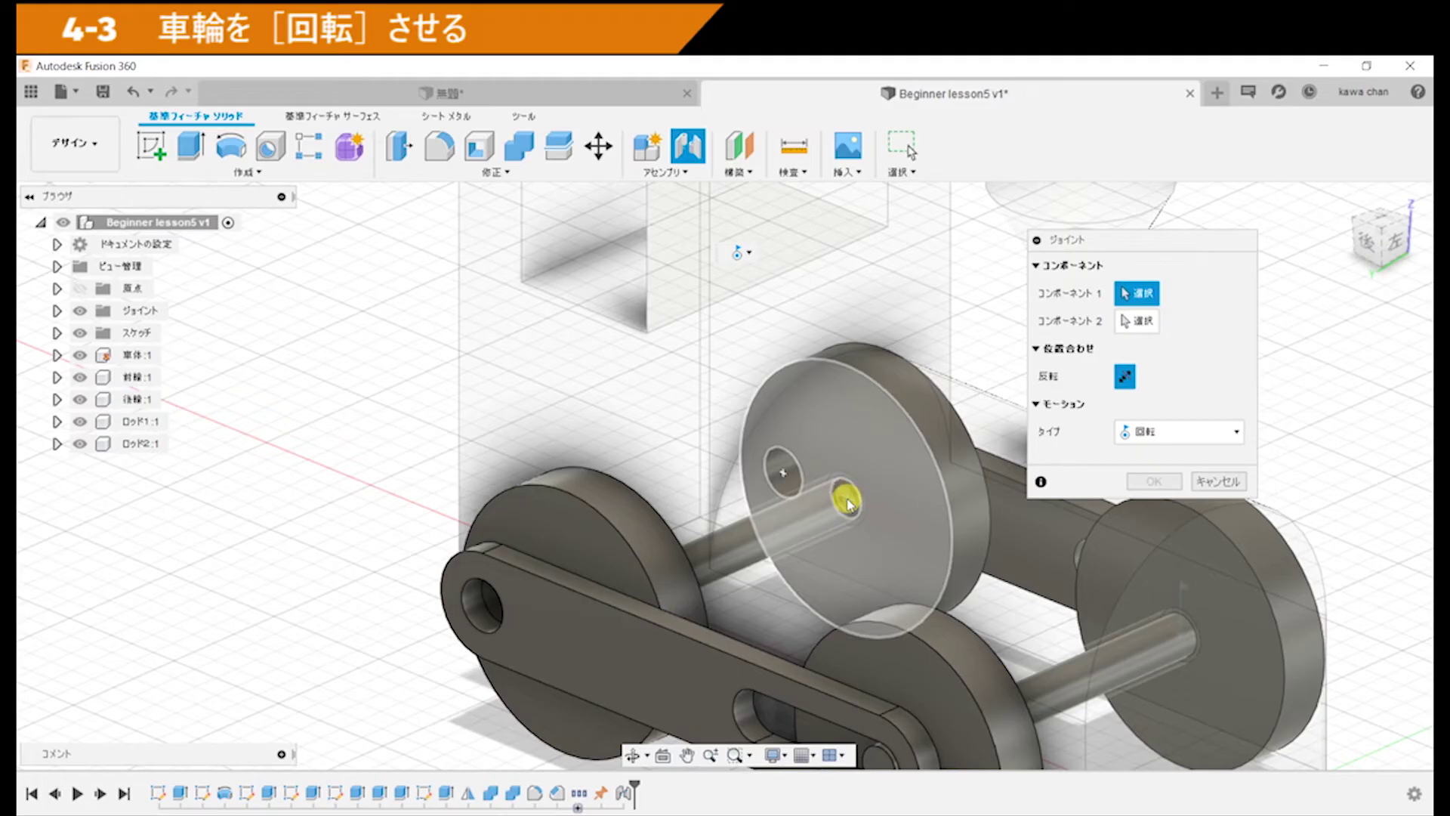
click(847, 503)
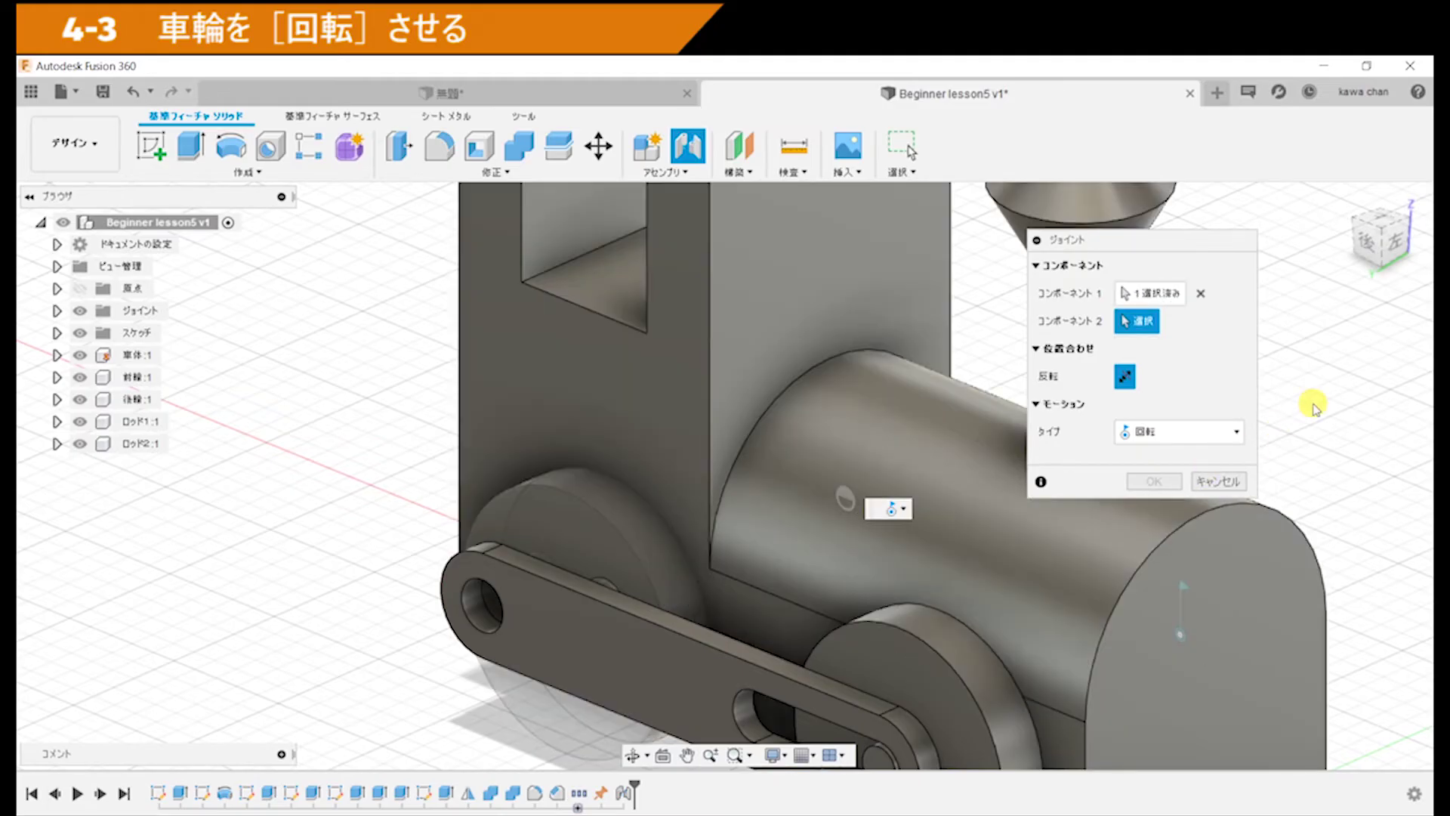
scroll(1314, 407, down, 2)
mouse_move(1312, 415)
shift+middle_down()
mouse_move(918, 438)
mouse_move(725, 411)
mouse_move(752, 459)
mouse_move(1010, 599)
mouse_move(1100, 609)
mouse_move(793, 637)
mouse_move(907, 653)
shift+middle_up()
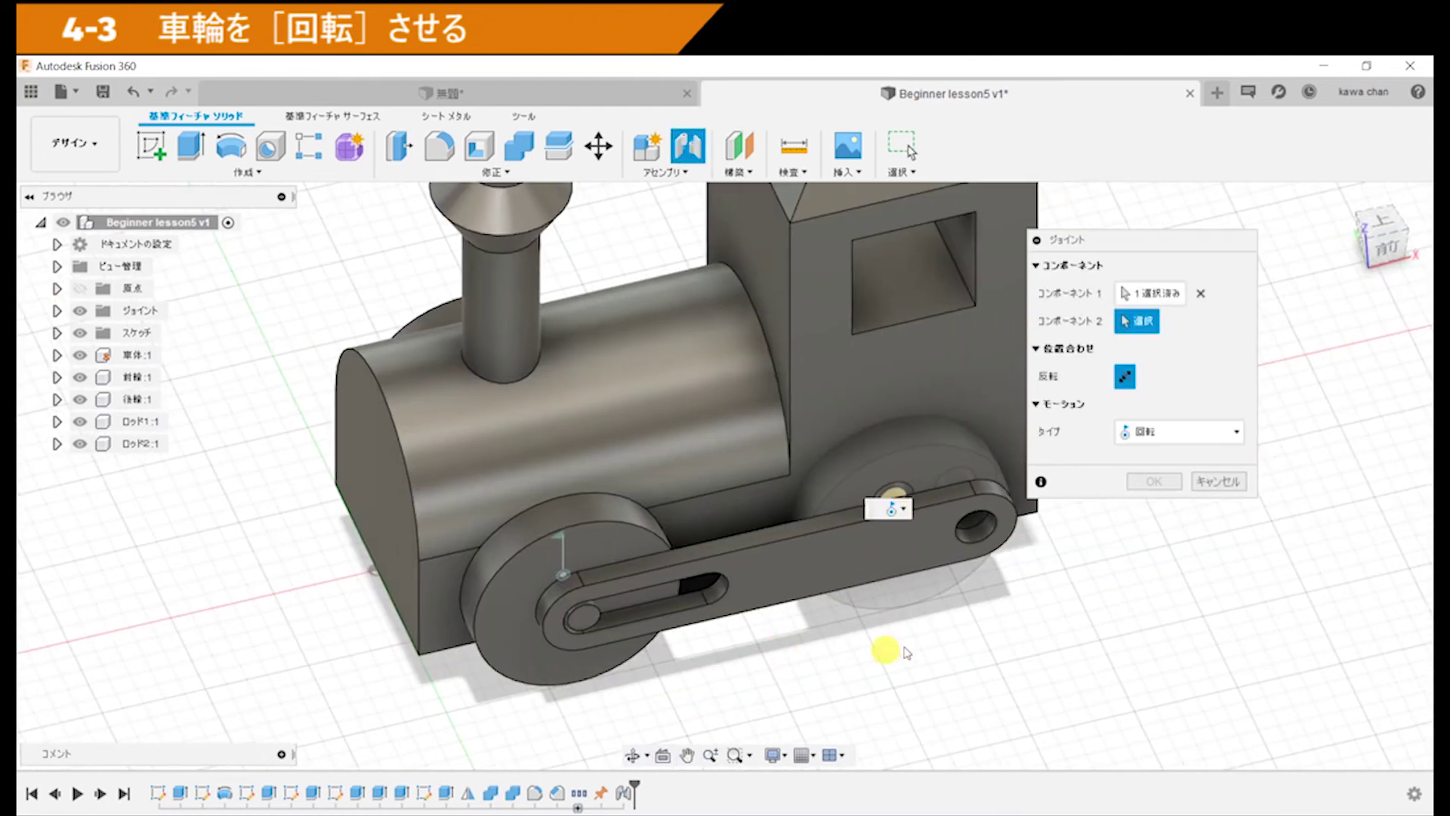
scroll(907, 653, up, 3)
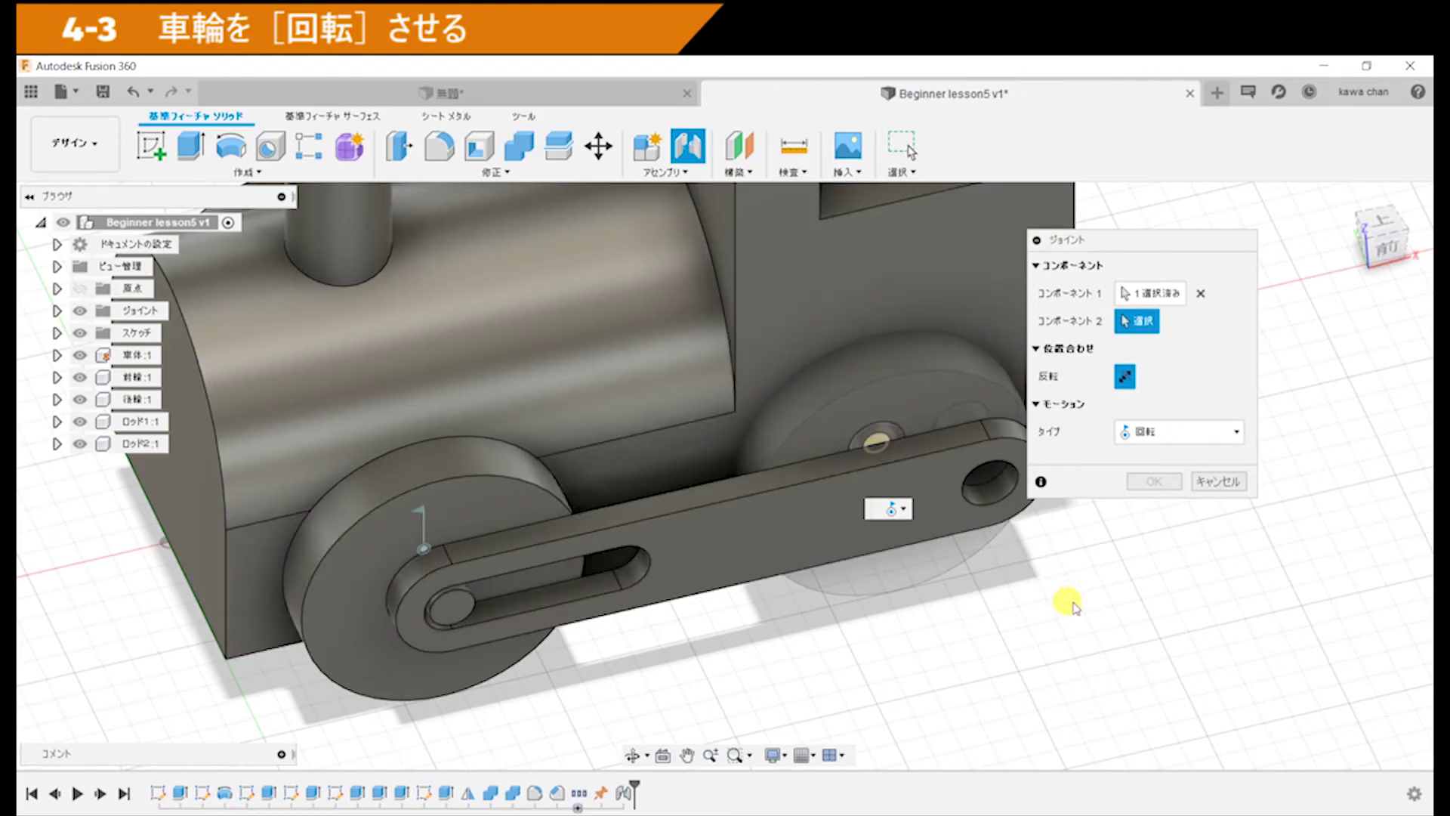
scroll(1019, 581, down, 3)
mouse_move(982, 567)
shift+middle_down()
mouse_move(971, 592)
mouse_move(890, 609)
shift+middle_up()
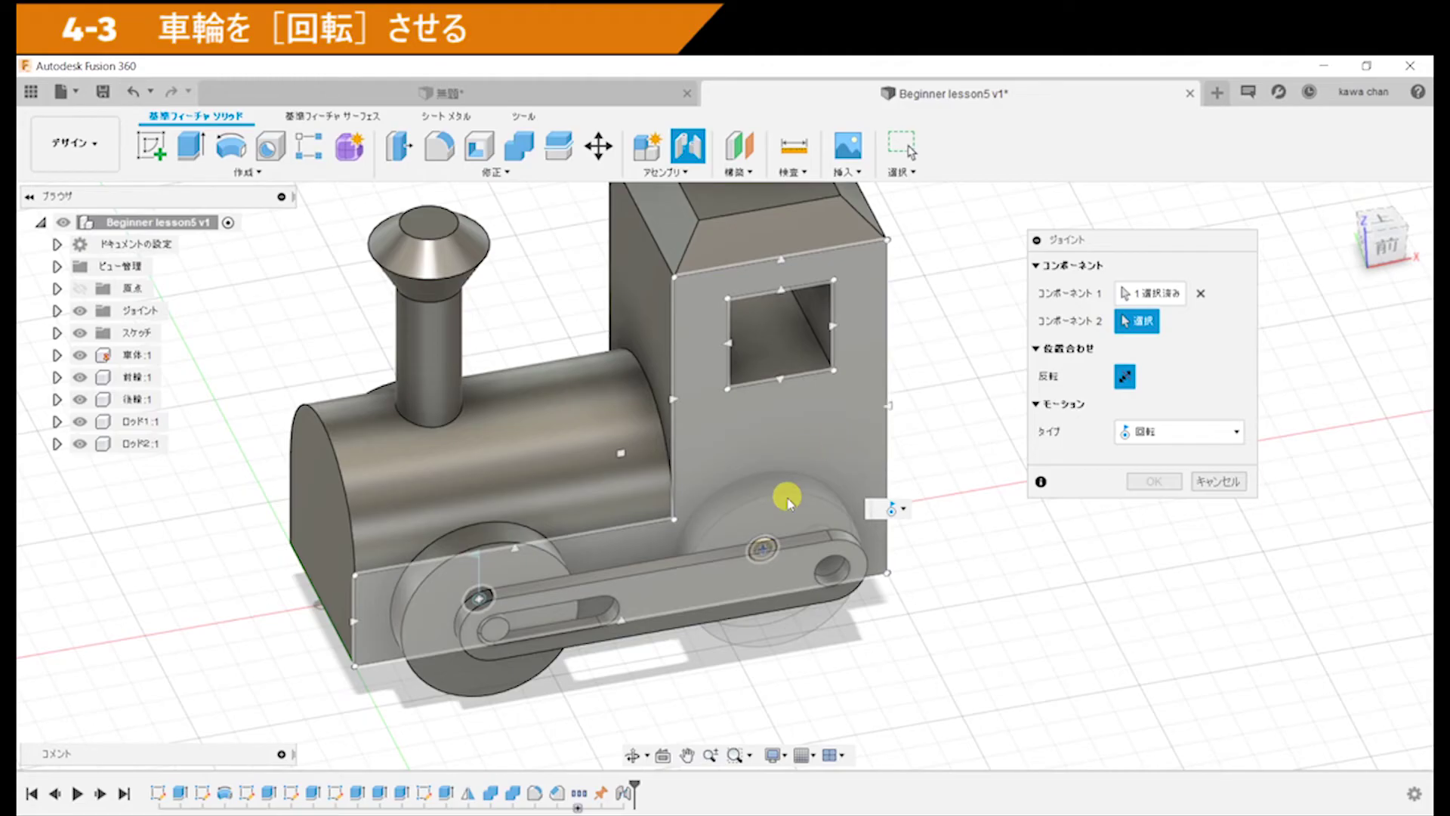
click(765, 552)
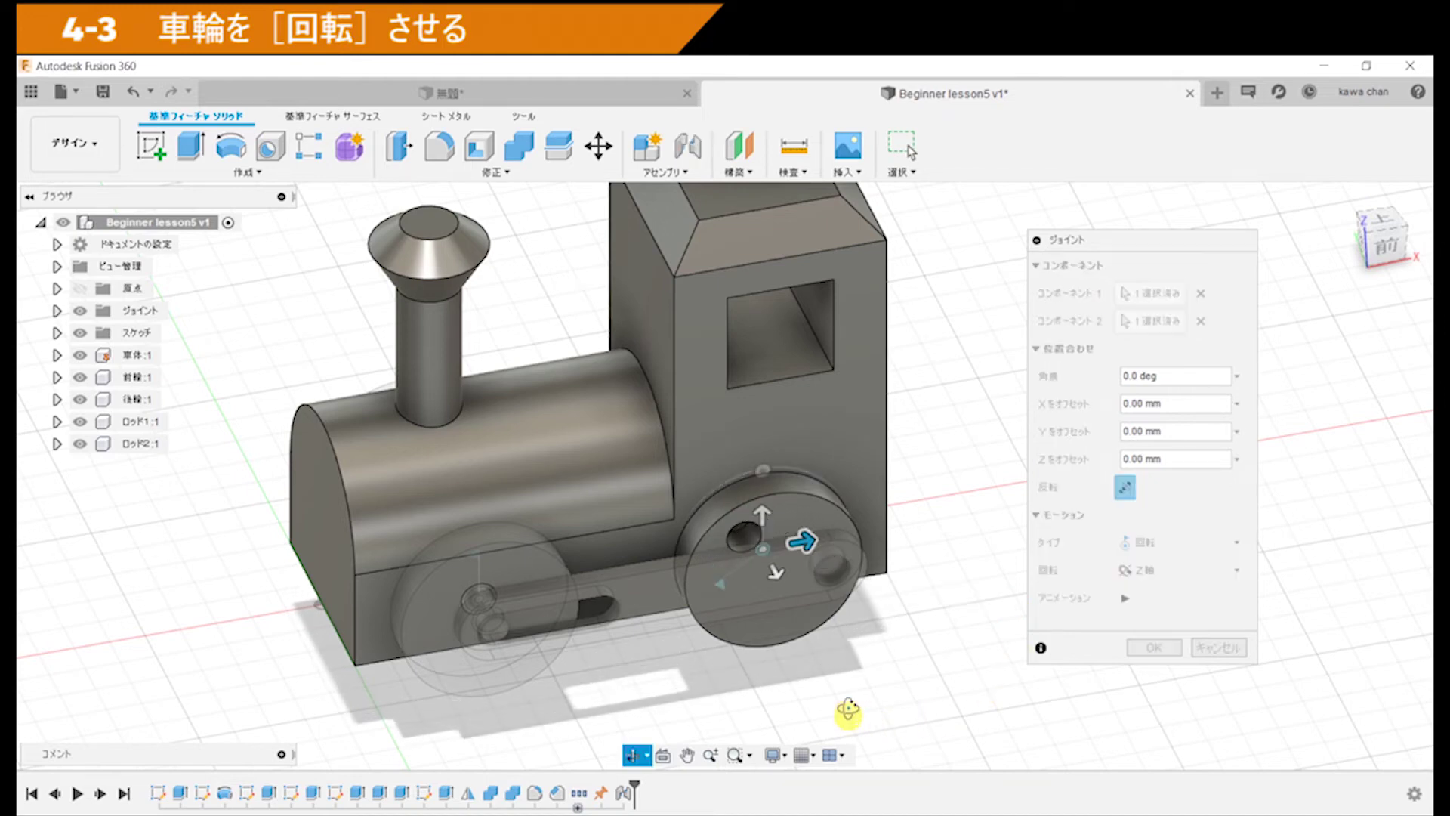
Step: Preview the rear wheel spinning about Z and confirm the revolute joint
scroll(869, 680, up, 2)
scroll(797, 647, up, 2)
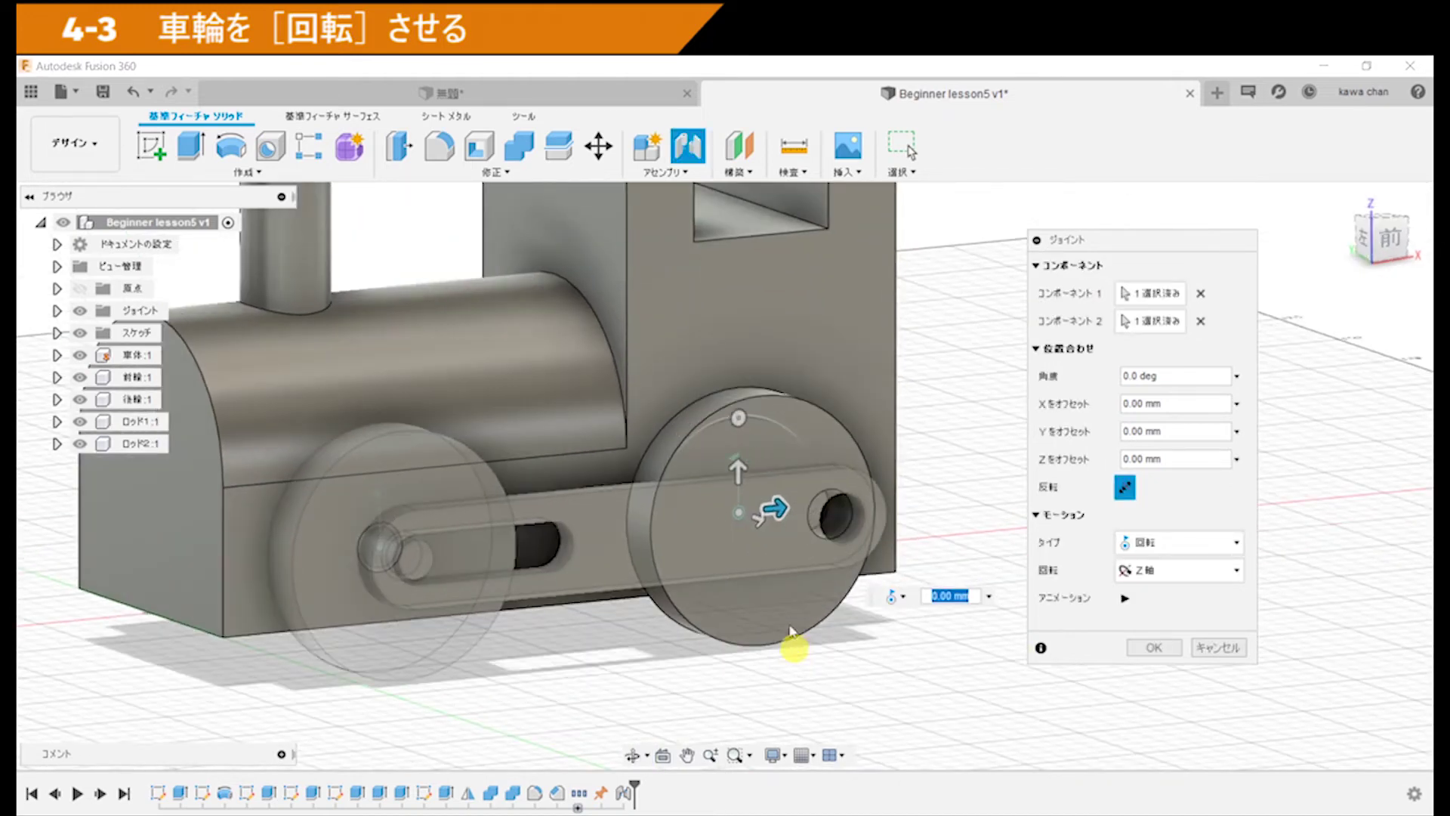
click(1123, 599)
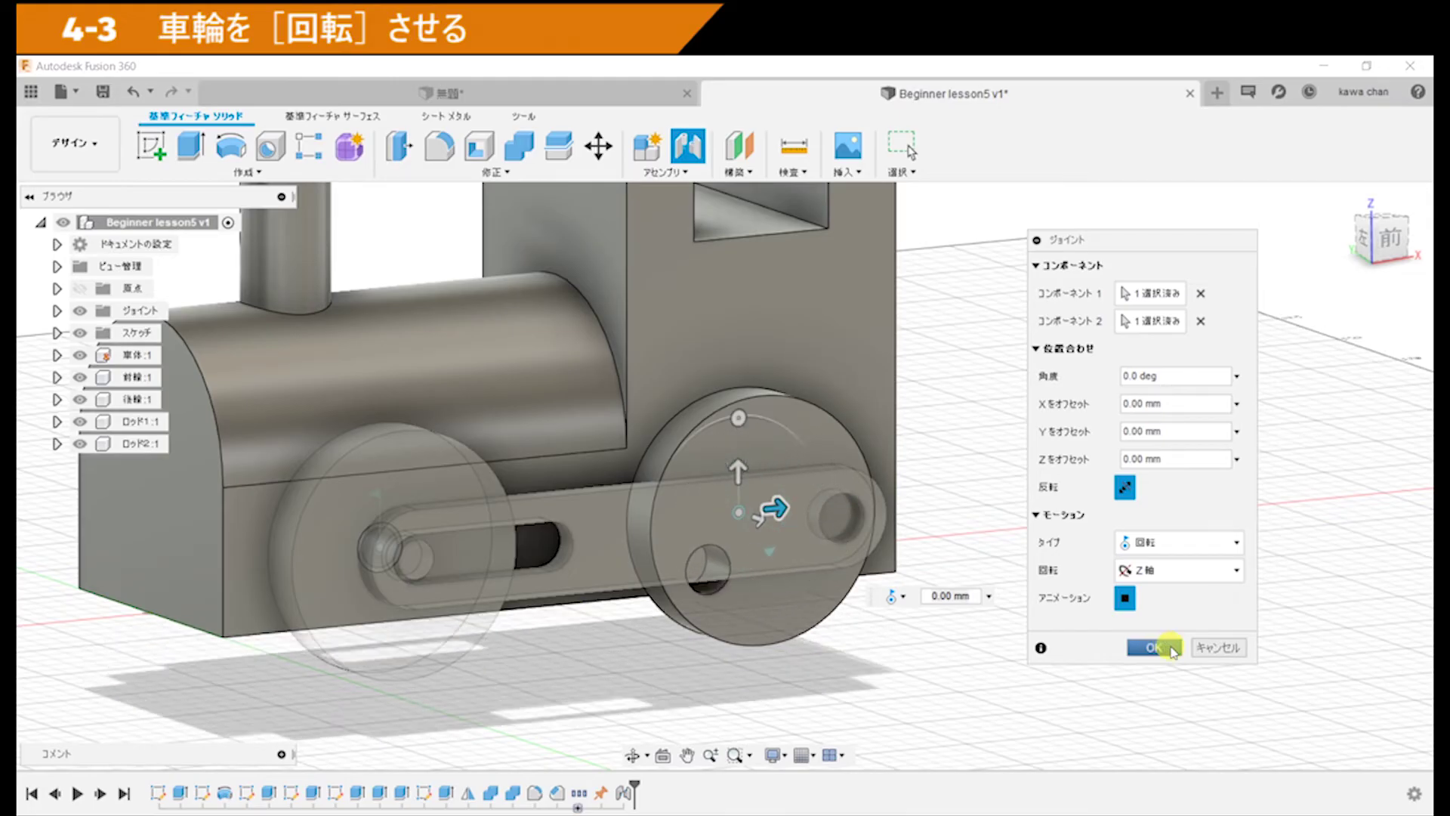
click(1173, 651)
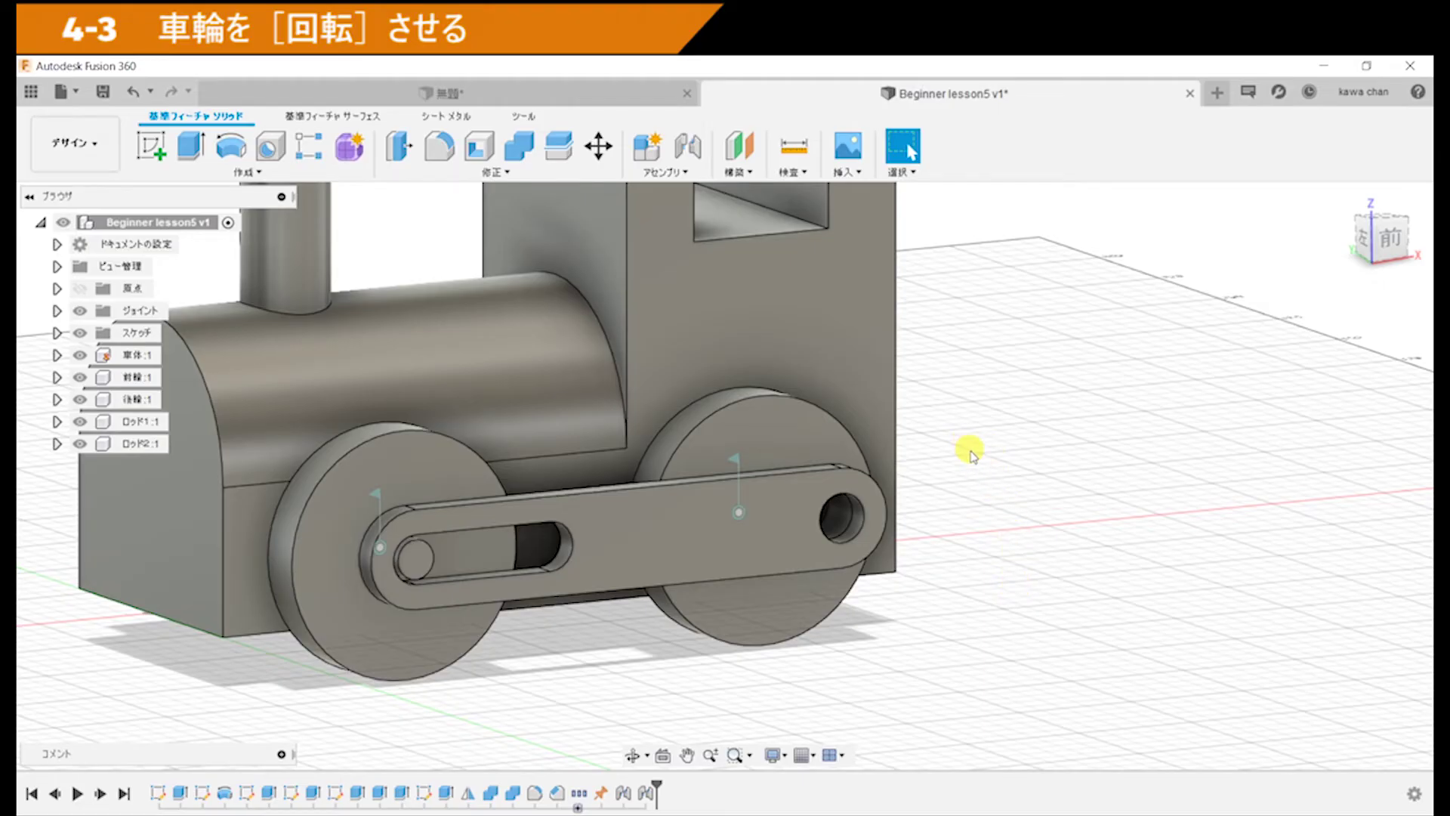
scroll(970, 451, down, 2)
scroll(994, 489, down, 2)
scroll(1010, 518, down, 2)
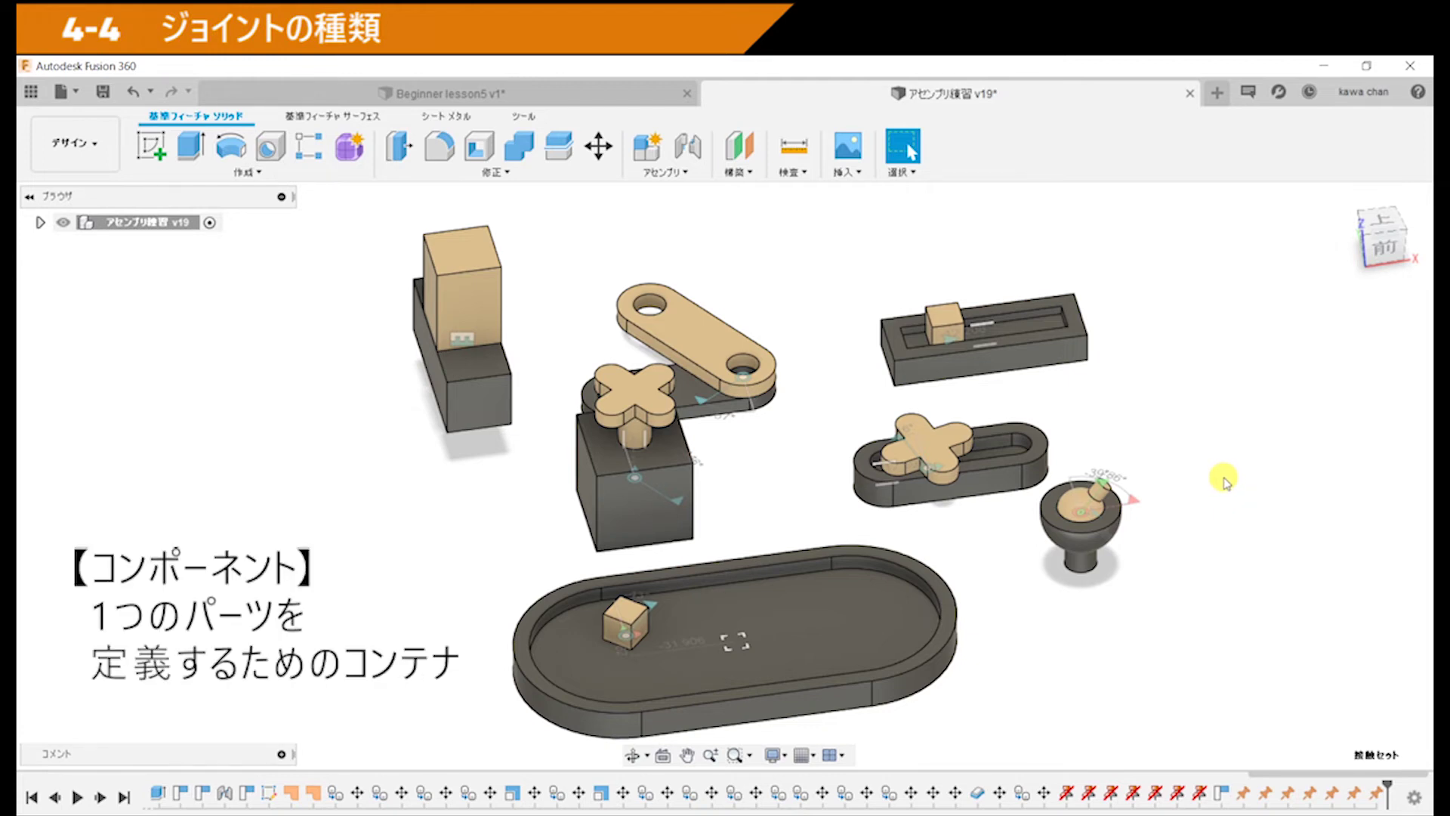
Step: Open the Assemble dropdown on the toolbar of the アセンブリ練習 design
click(692, 174)
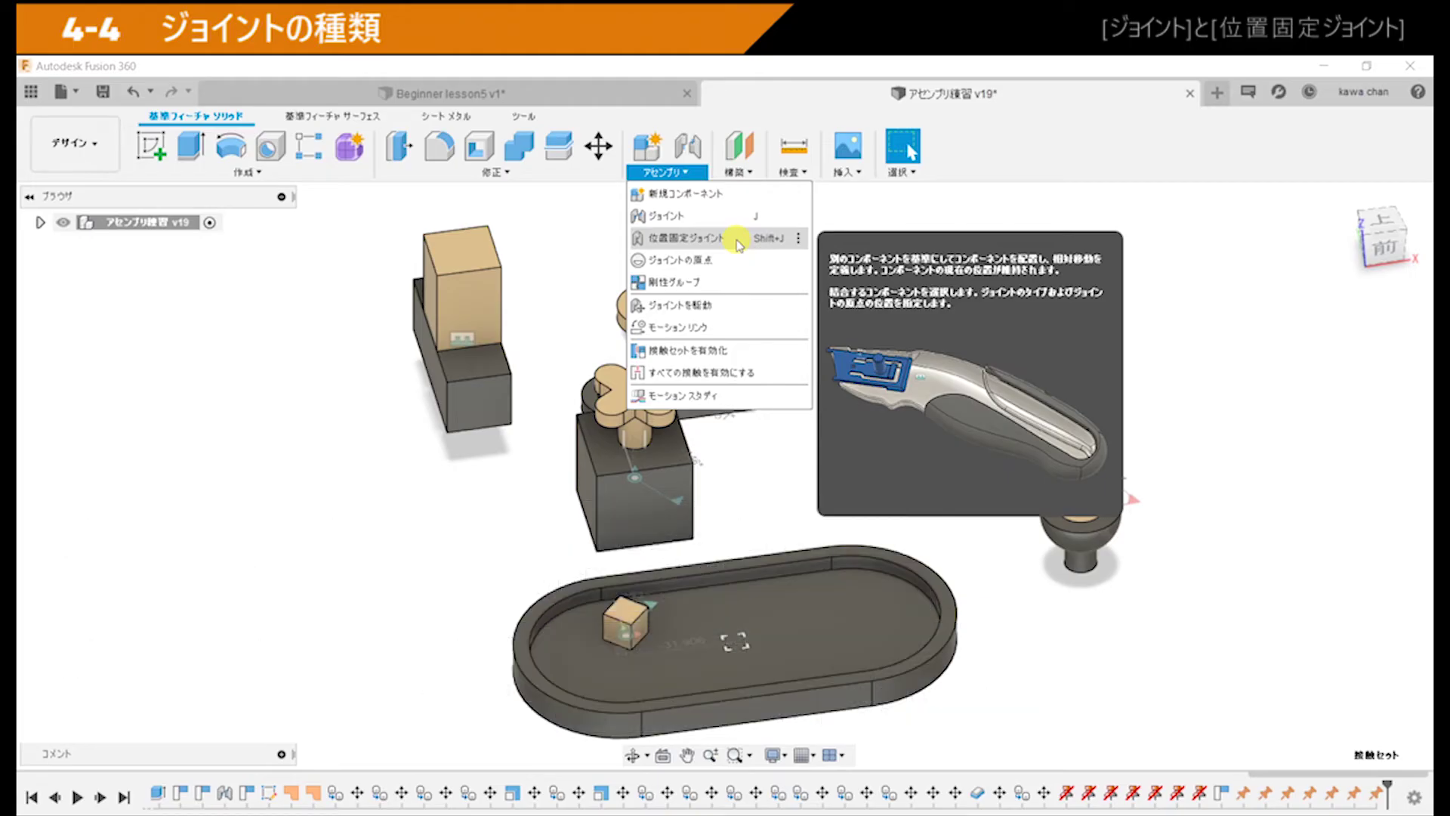
click(693, 219)
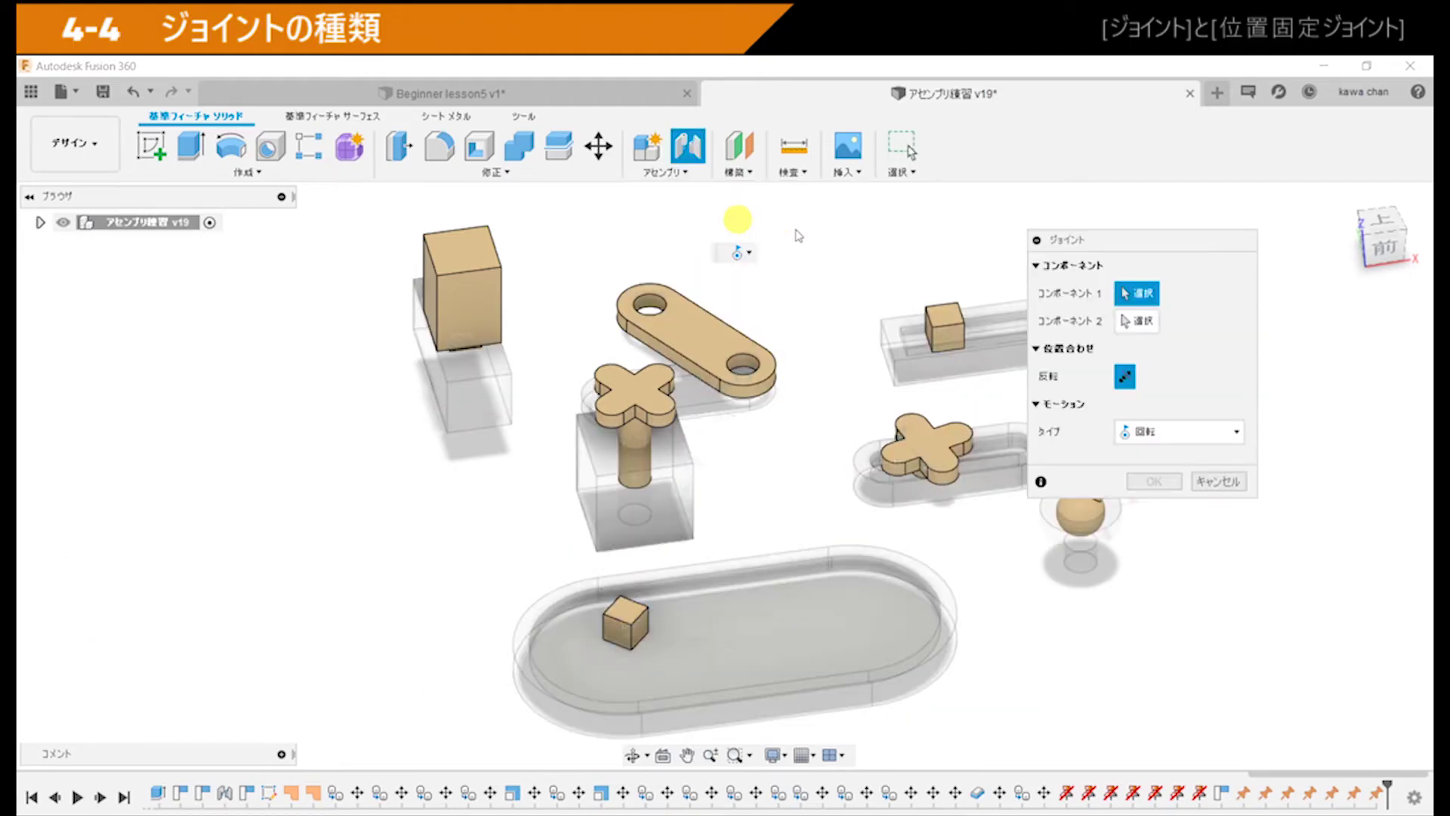
click(1217, 435)
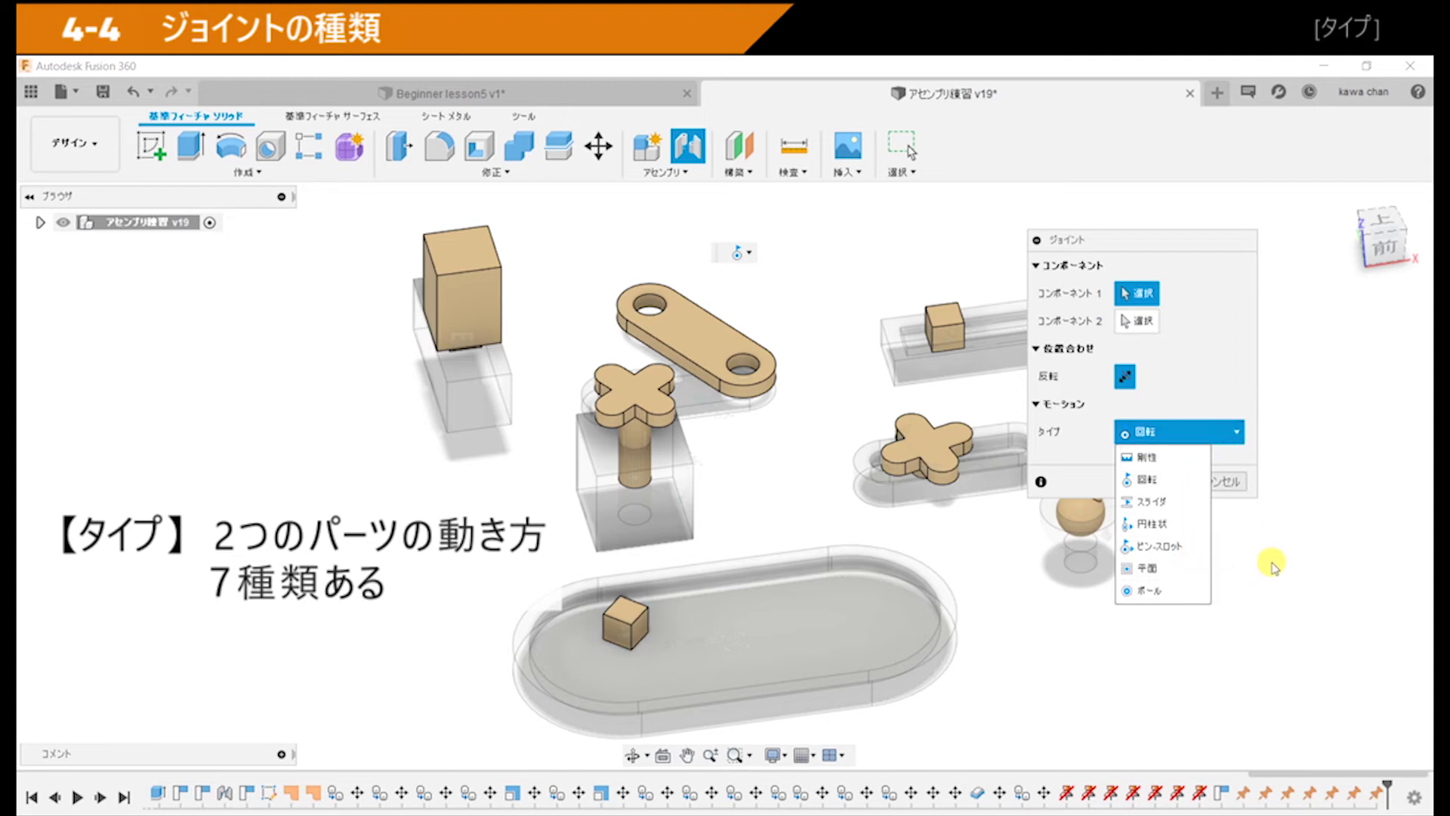
click(1242, 481)
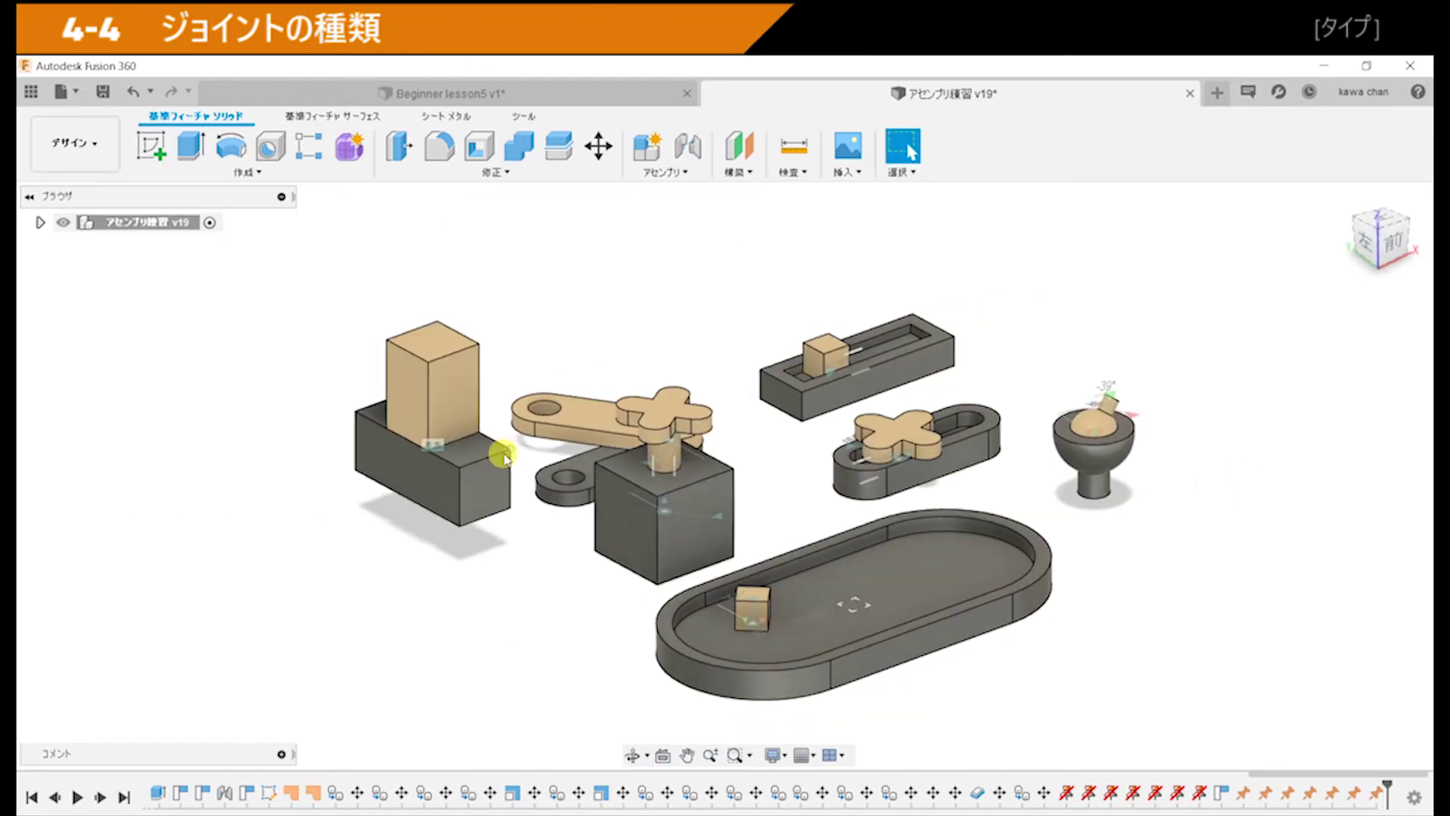
Step: Swing the tan link arm around its revolute pivot over the grey base
shift+middle_drag(469, 469, 402, 420)
scroll(401, 420, up, 3)
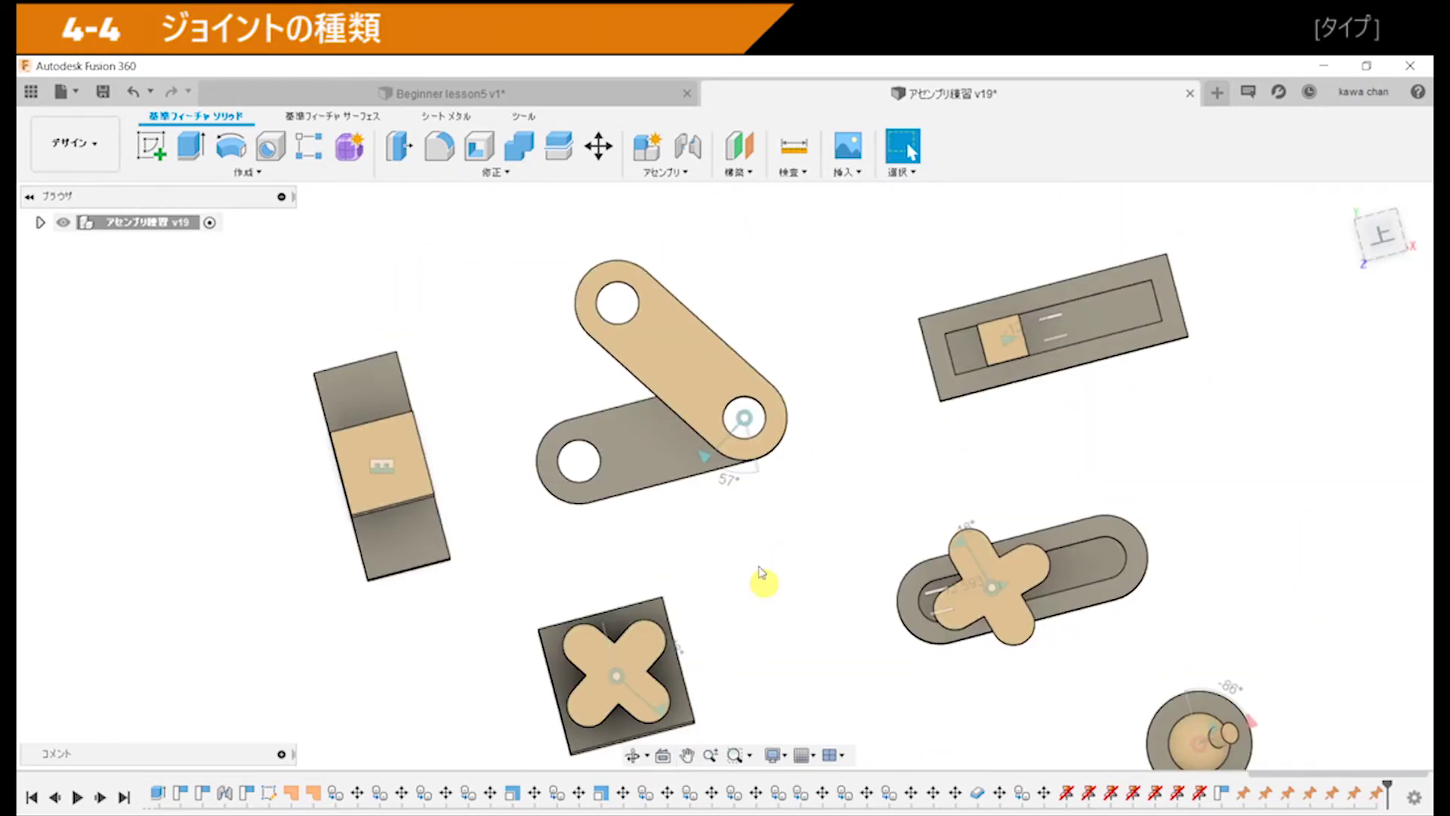
drag(648, 333, 772, 323)
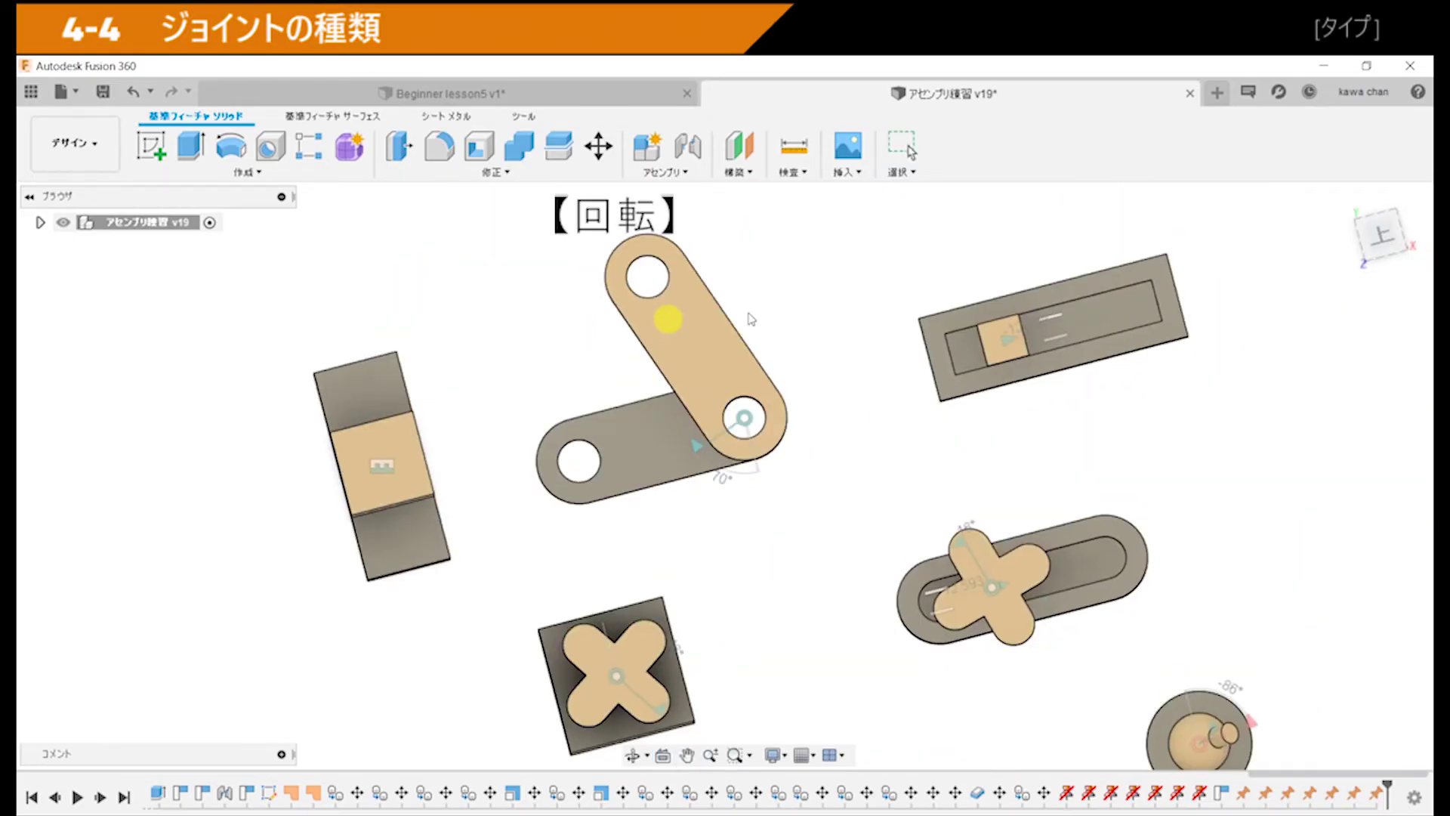
drag(825, 400, 644, 397)
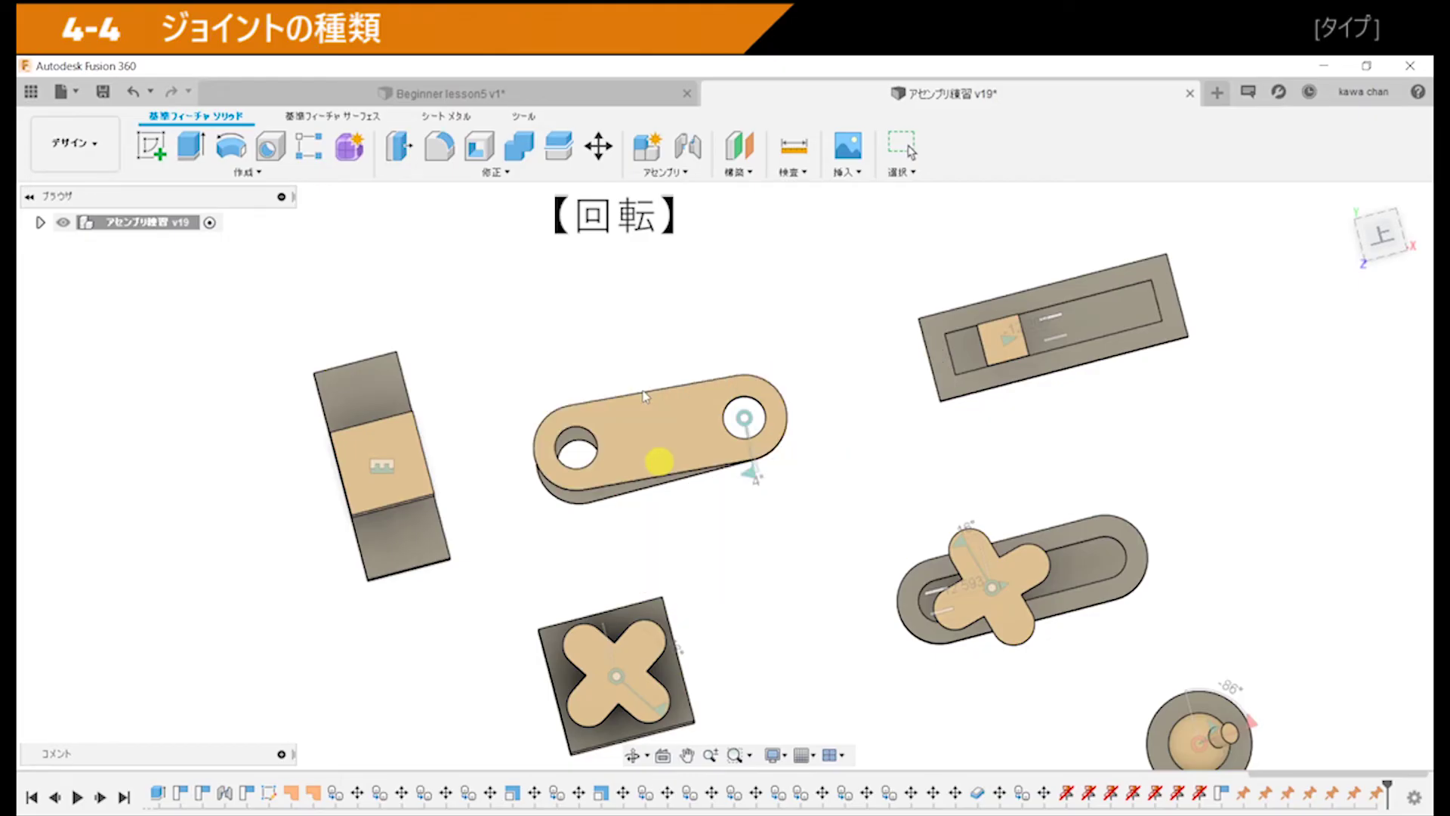
mouse_move(658, 342)
mouse_down()
mouse_move(805, 496)
mouse_move(949, 453)
mouse_up()
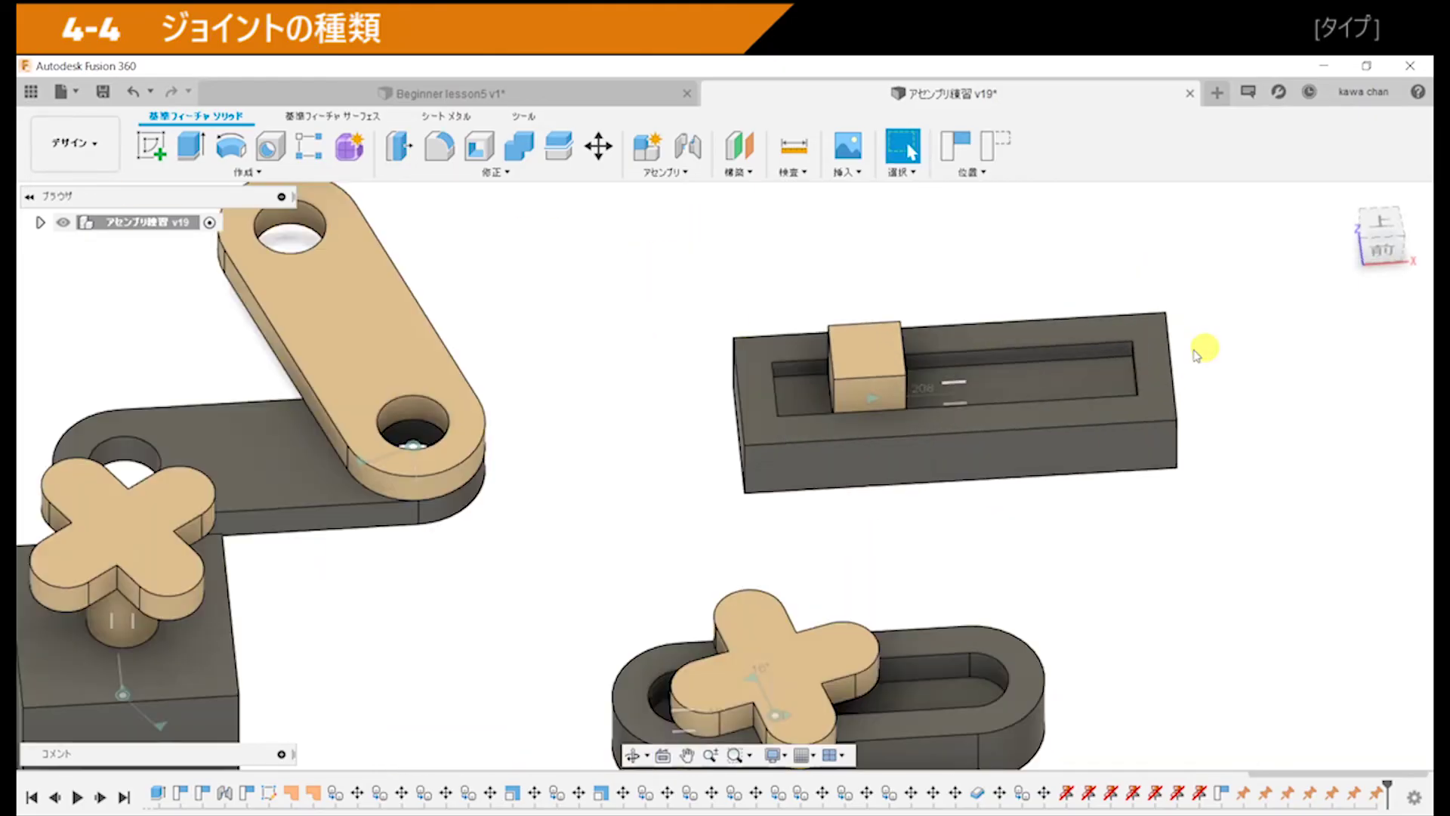
mouse_move(869, 355)
mouse_down()
mouse_move(780, 363)
mouse_move(961, 365)
mouse_move(702, 366)
mouse_move(1030, 364)
mouse_up()
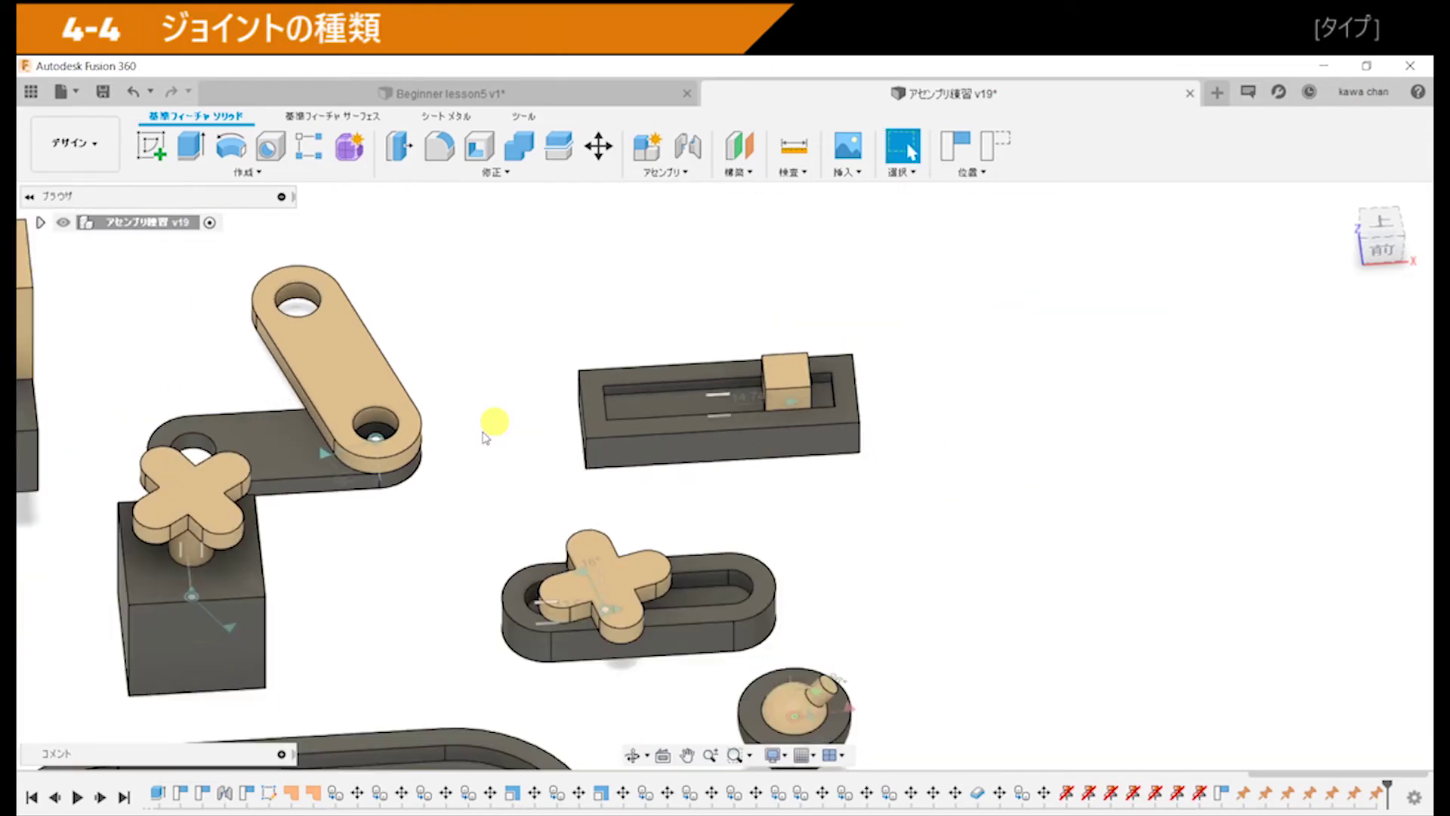
Step: Slide and turn the crosses along their pin and slot joints
scroll(570, 493, up, 5)
shift+middle_drag(571, 492, 633, 310)
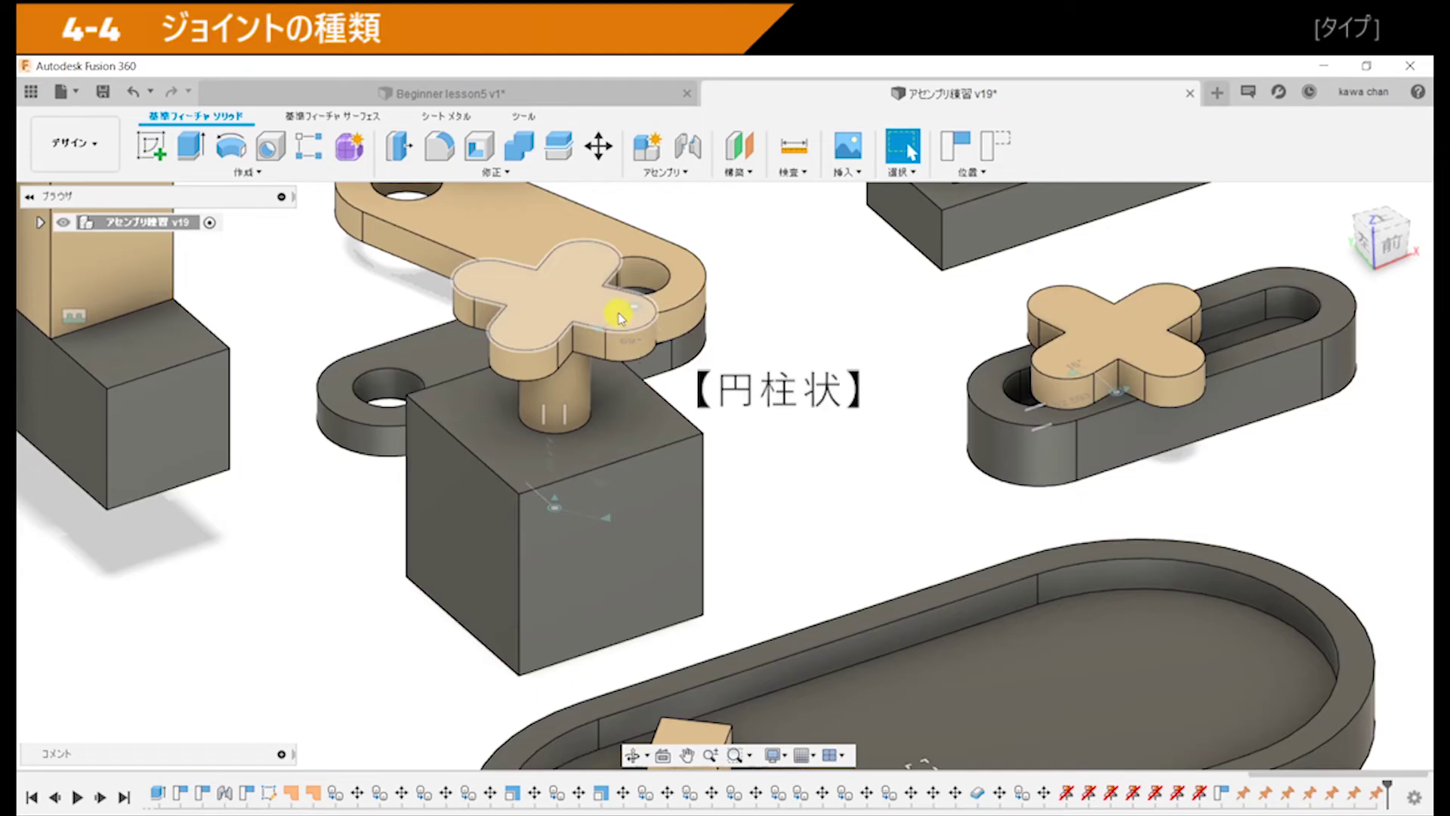
mouse_move(619, 317)
mouse_down()
mouse_move(623, 397)
mouse_move(639, 340)
mouse_move(550, 355)
mouse_move(538, 285)
mouse_move(504, 287)
mouse_up()
scroll(571, 381, down, 3)
scroll(804, 518, up, 4)
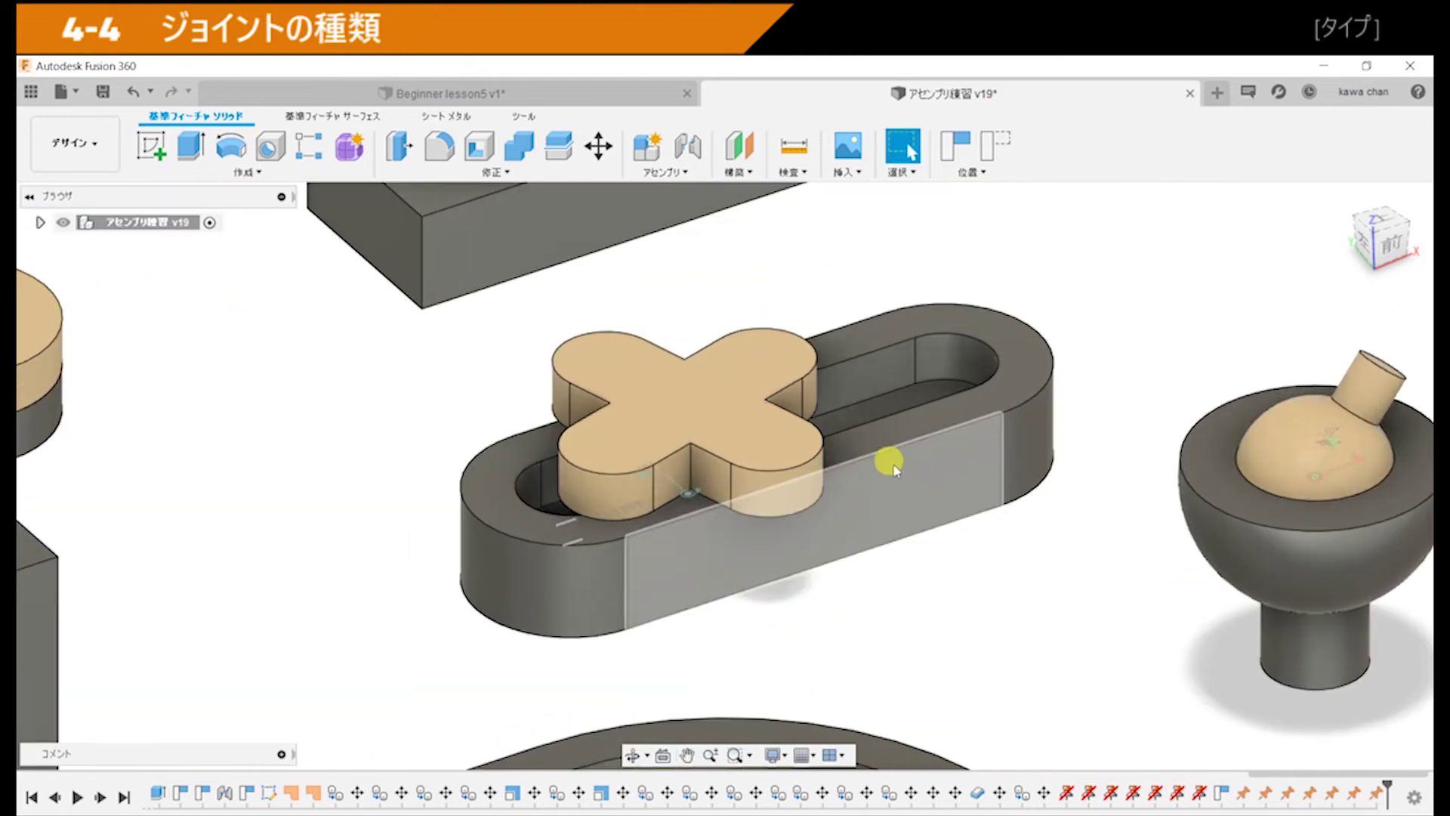
shift+middle_drag(881, 460, 706, 510)
mouse_move(705, 515)
mouse_down()
mouse_move(792, 468)
mouse_move(872, 386)
mouse_move(872, 349)
mouse_move(888, 416)
mouse_move(736, 529)
mouse_move(723, 531)
mouse_move(670, 395)
mouse_move(778, 430)
mouse_move(824, 428)
mouse_move(677, 580)
mouse_up()
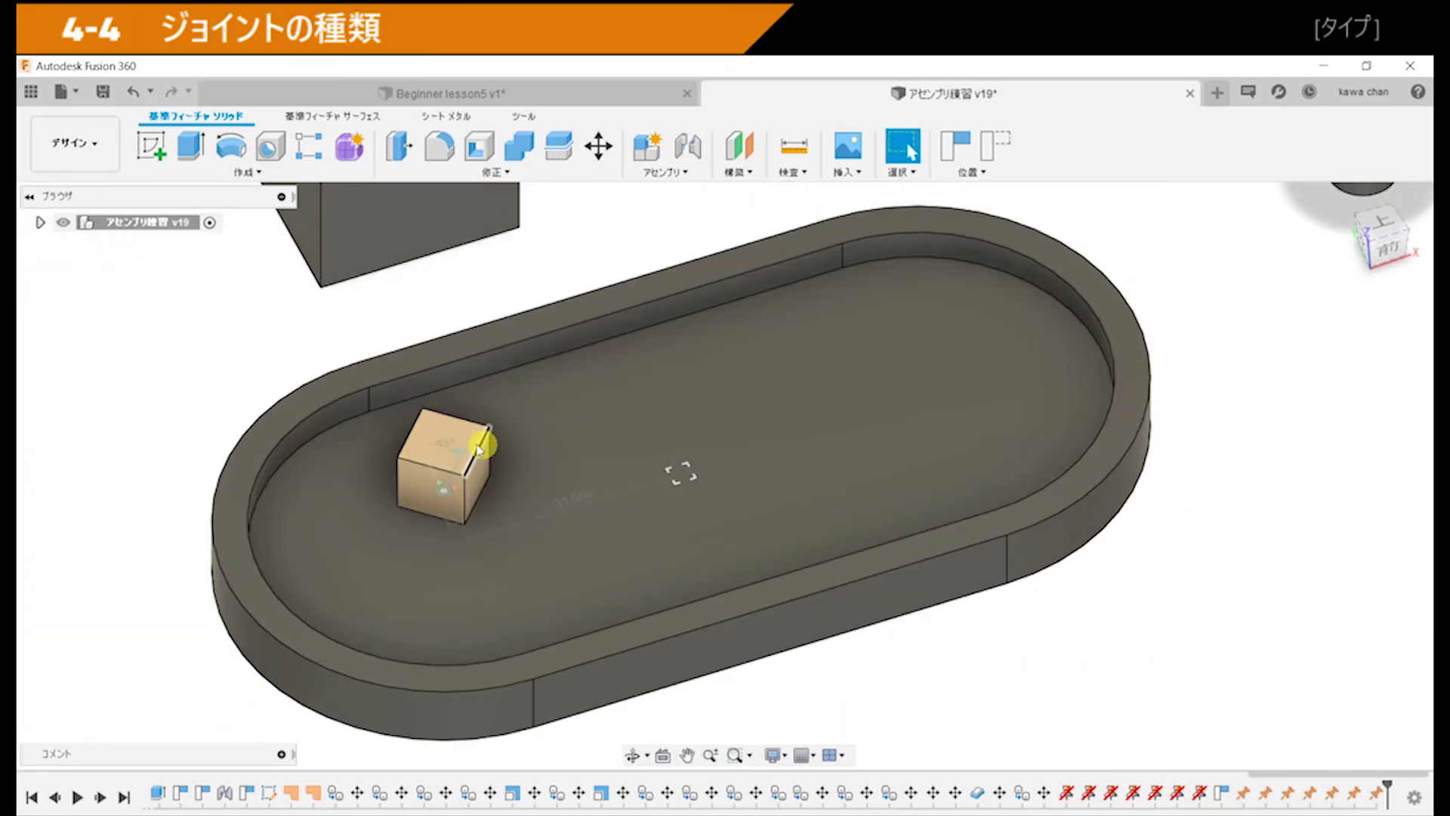
Step: Slide the cube across the floor, swivel the ball joint, and fit all parts with F6
mouse_move(442, 506)
mouse_down()
mouse_move(423, 559)
mouse_move(689, 458)
mouse_move(772, 319)
mouse_move(1014, 344)
mouse_up()
drag(1176, 454, 789, 631)
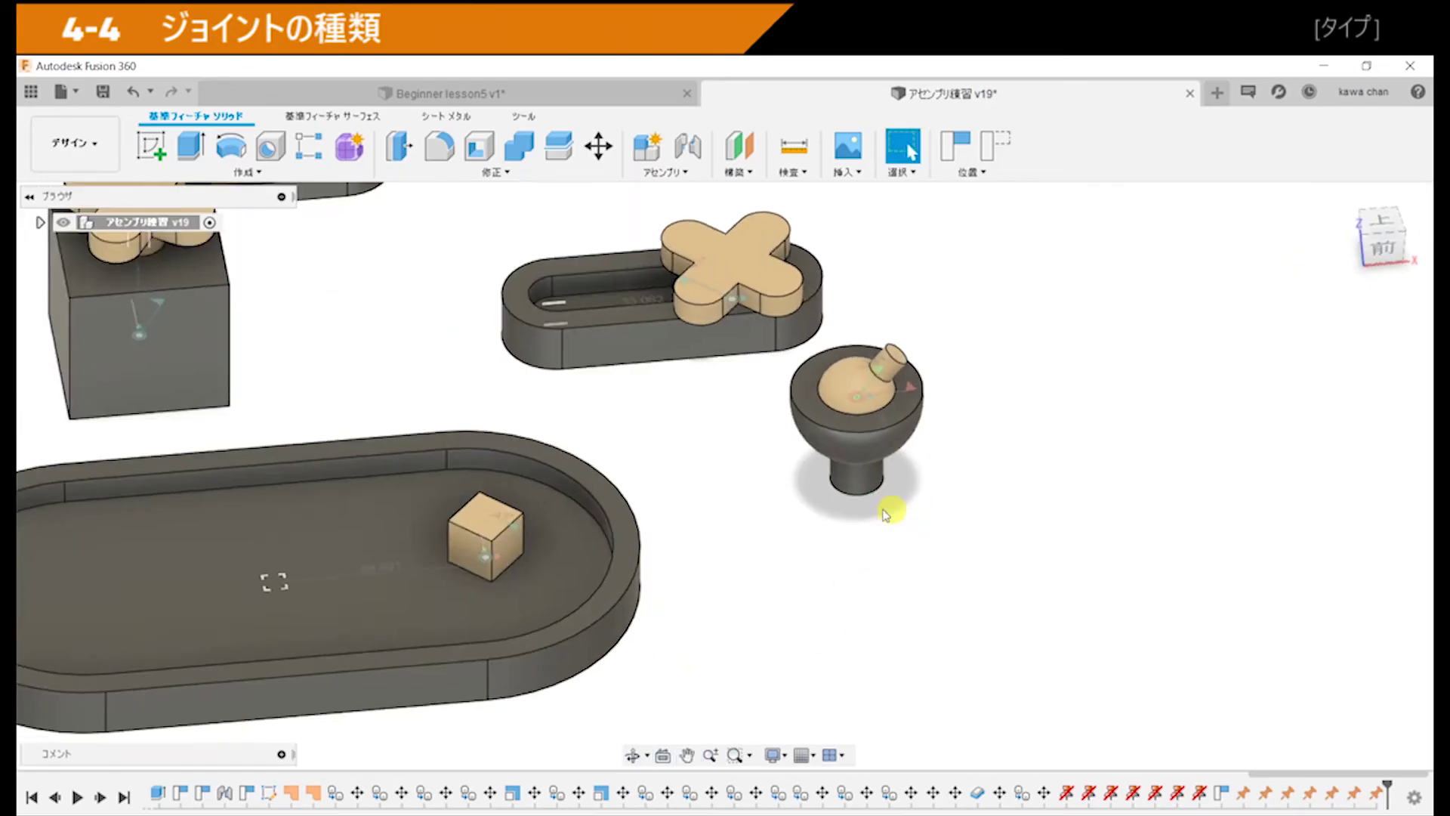
scroll(822, 378, up, 5)
mouse_move(836, 428)
mouse_down()
mouse_move(645, 346)
mouse_move(838, 393)
mouse_move(718, 336)
mouse_up()
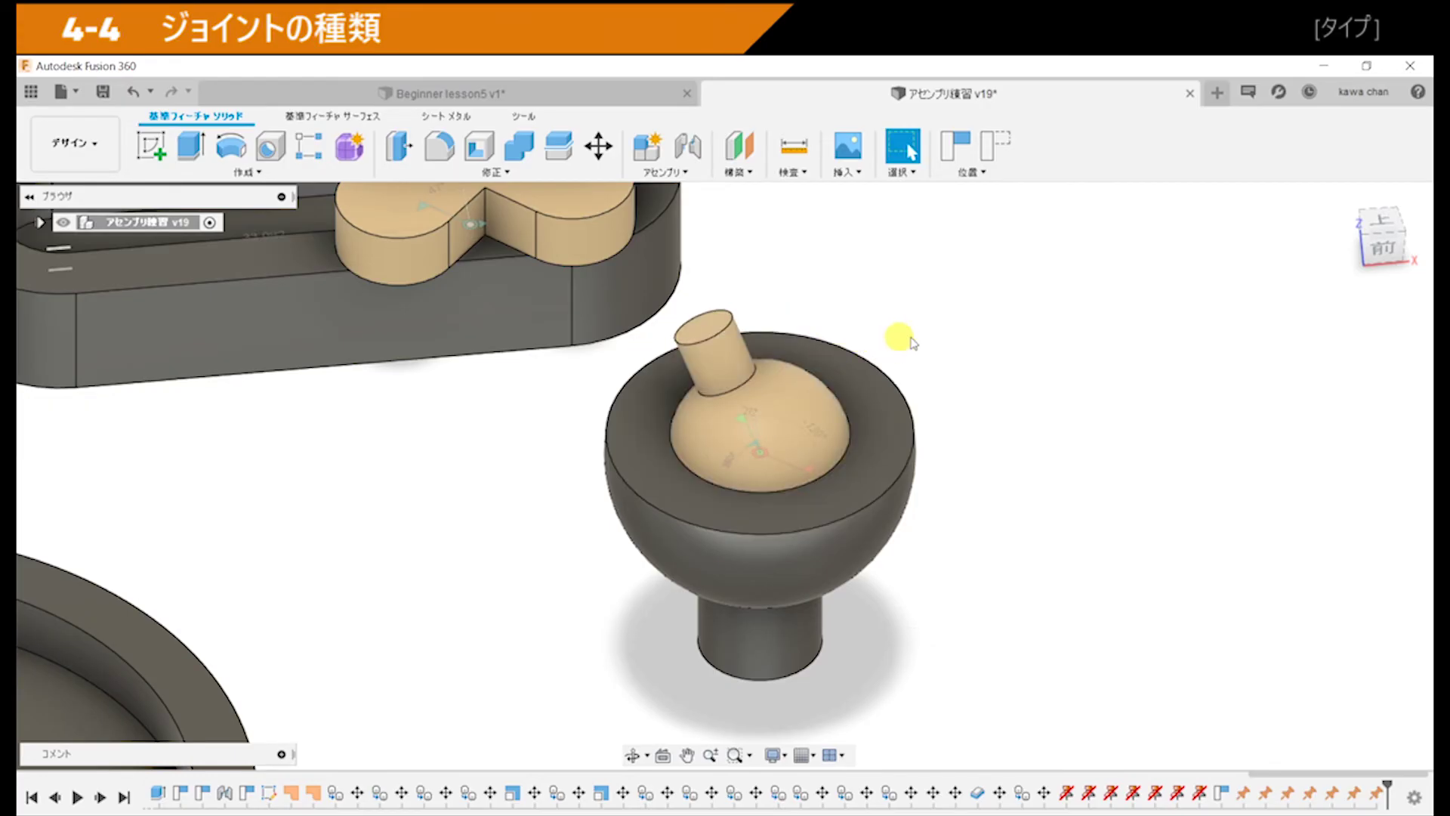
key(F6)
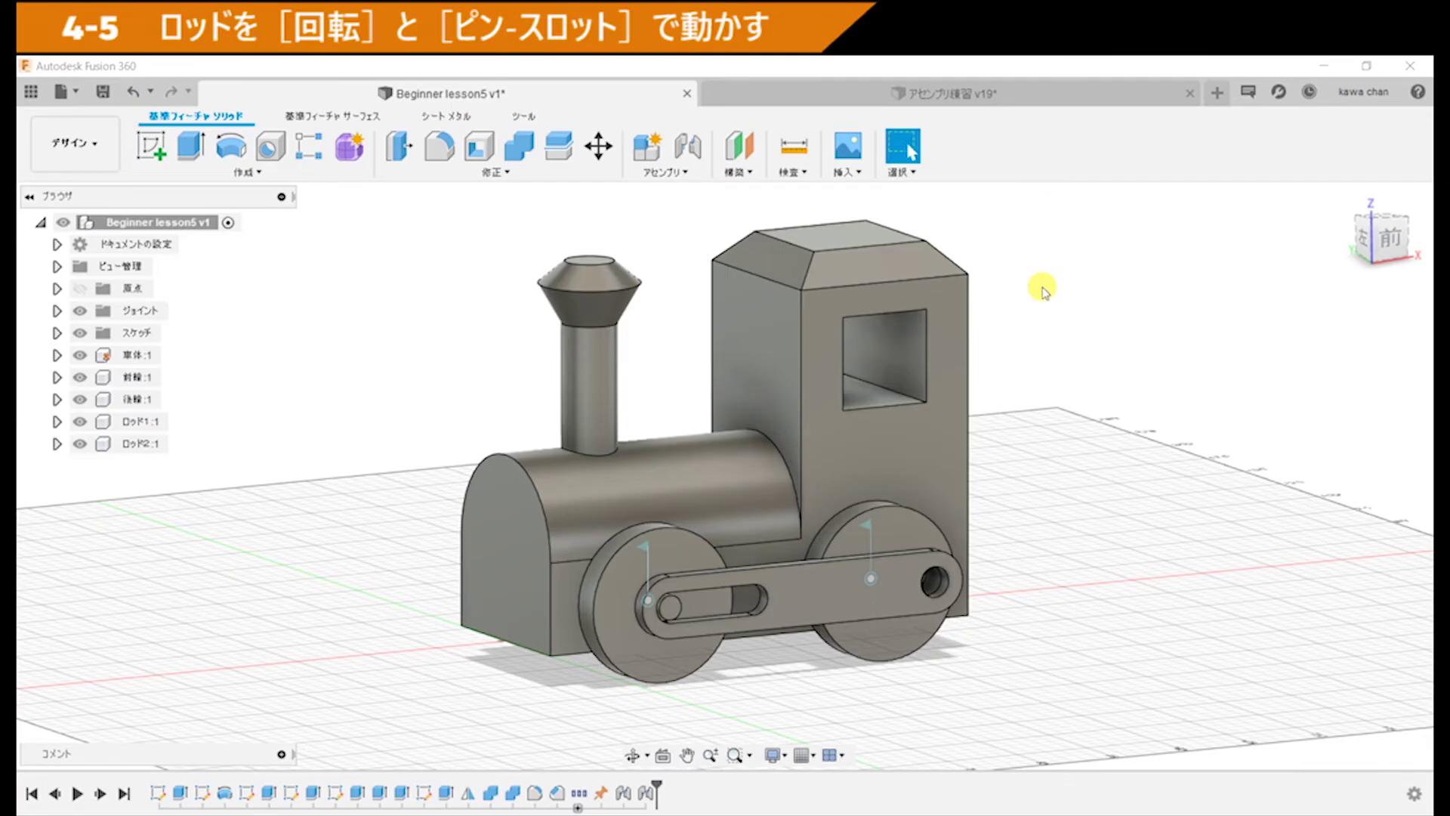
Step: Start an as-built joint with the rear wheel (後輪) and Rod1 (ロッド1) as components
click(683, 176)
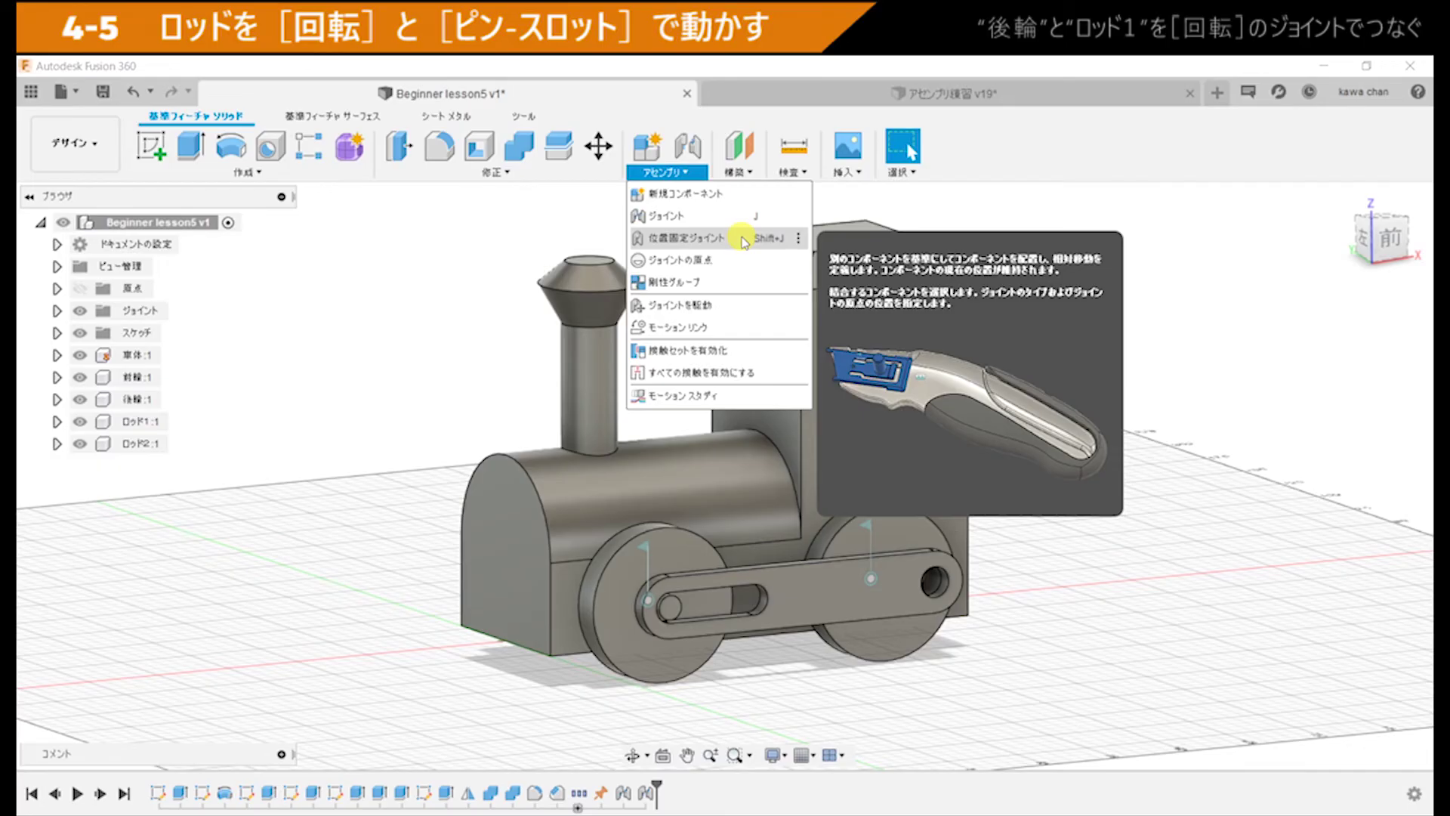
click(744, 241)
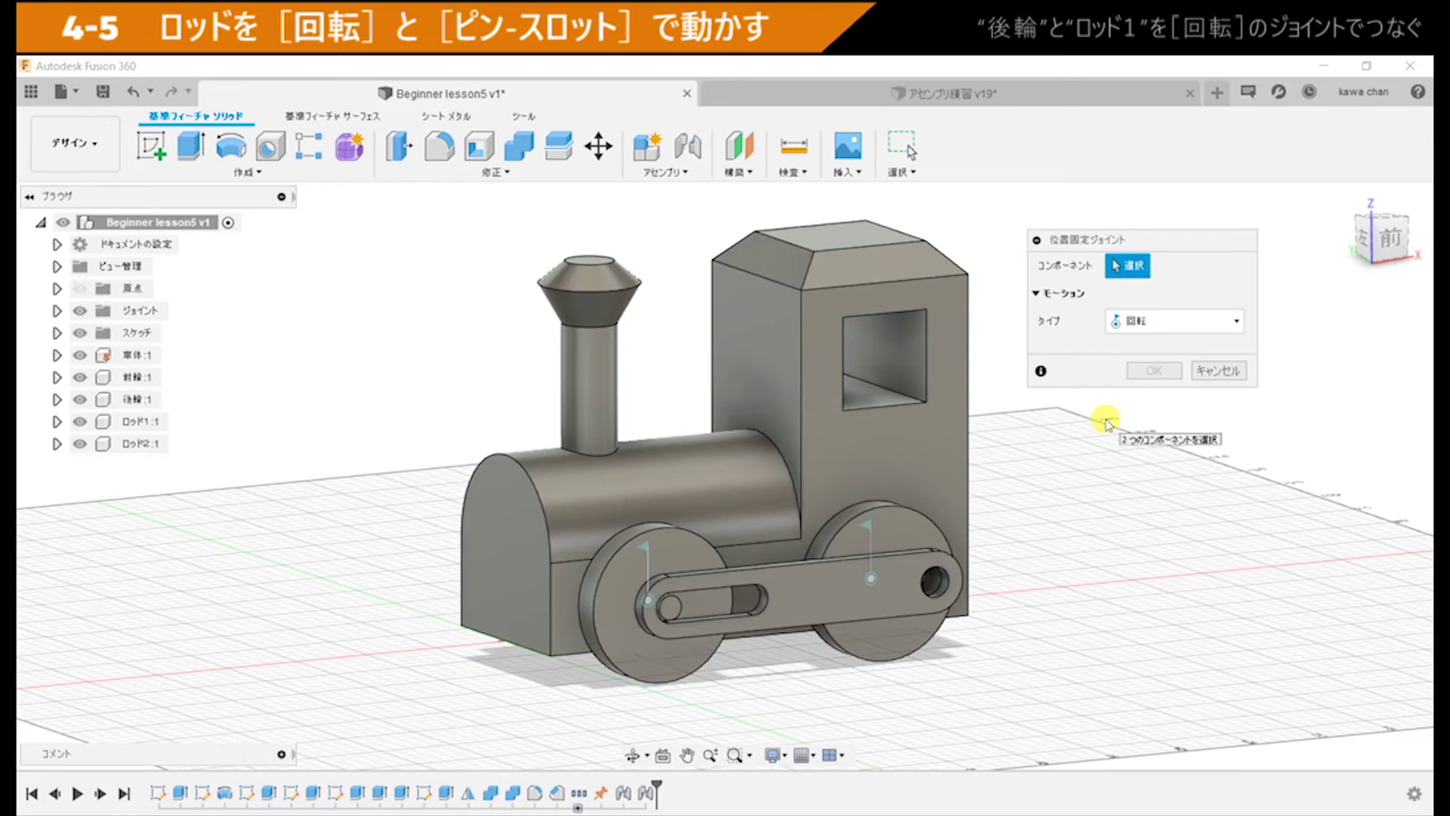
click(880, 527)
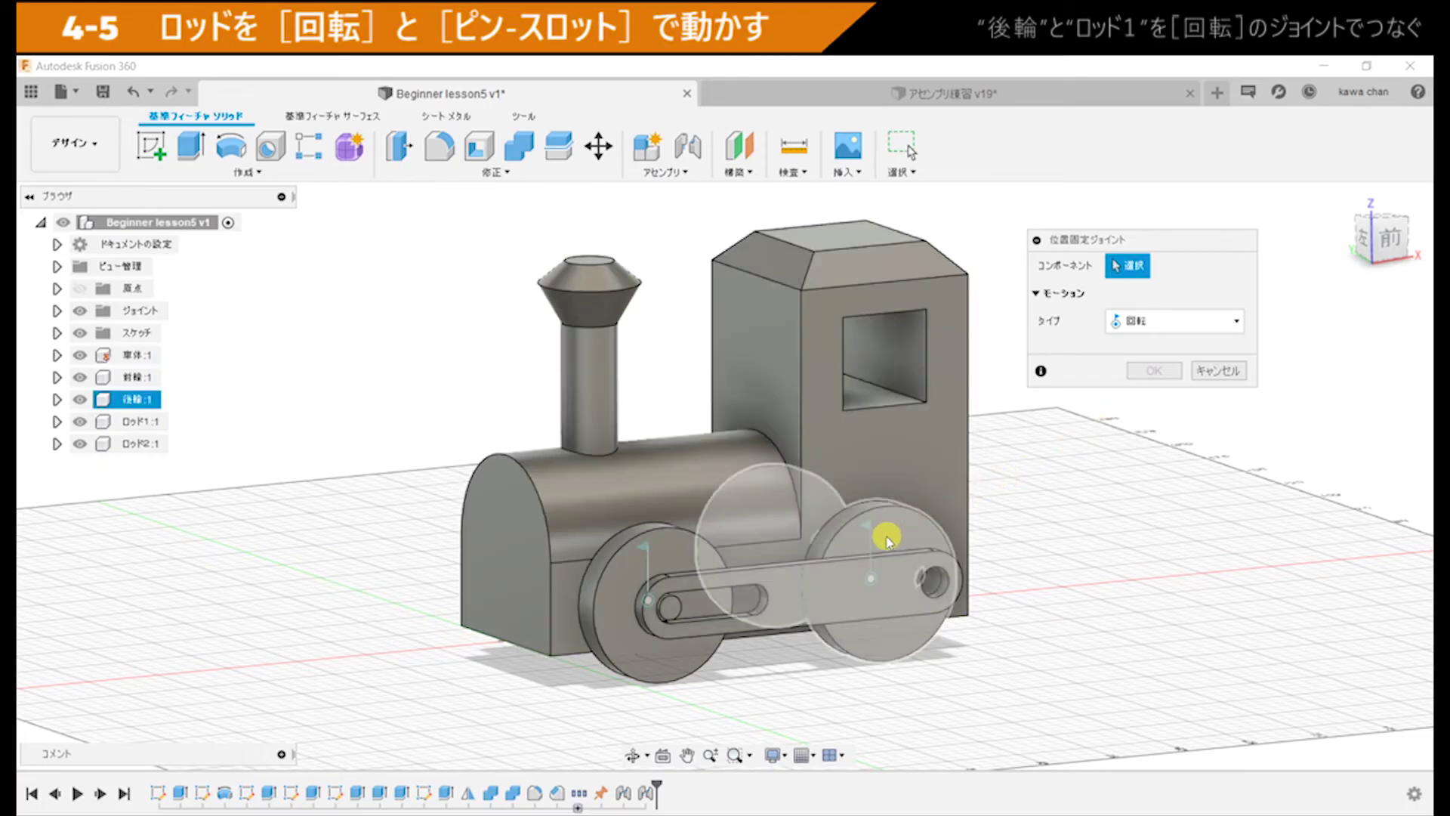
click(910, 573)
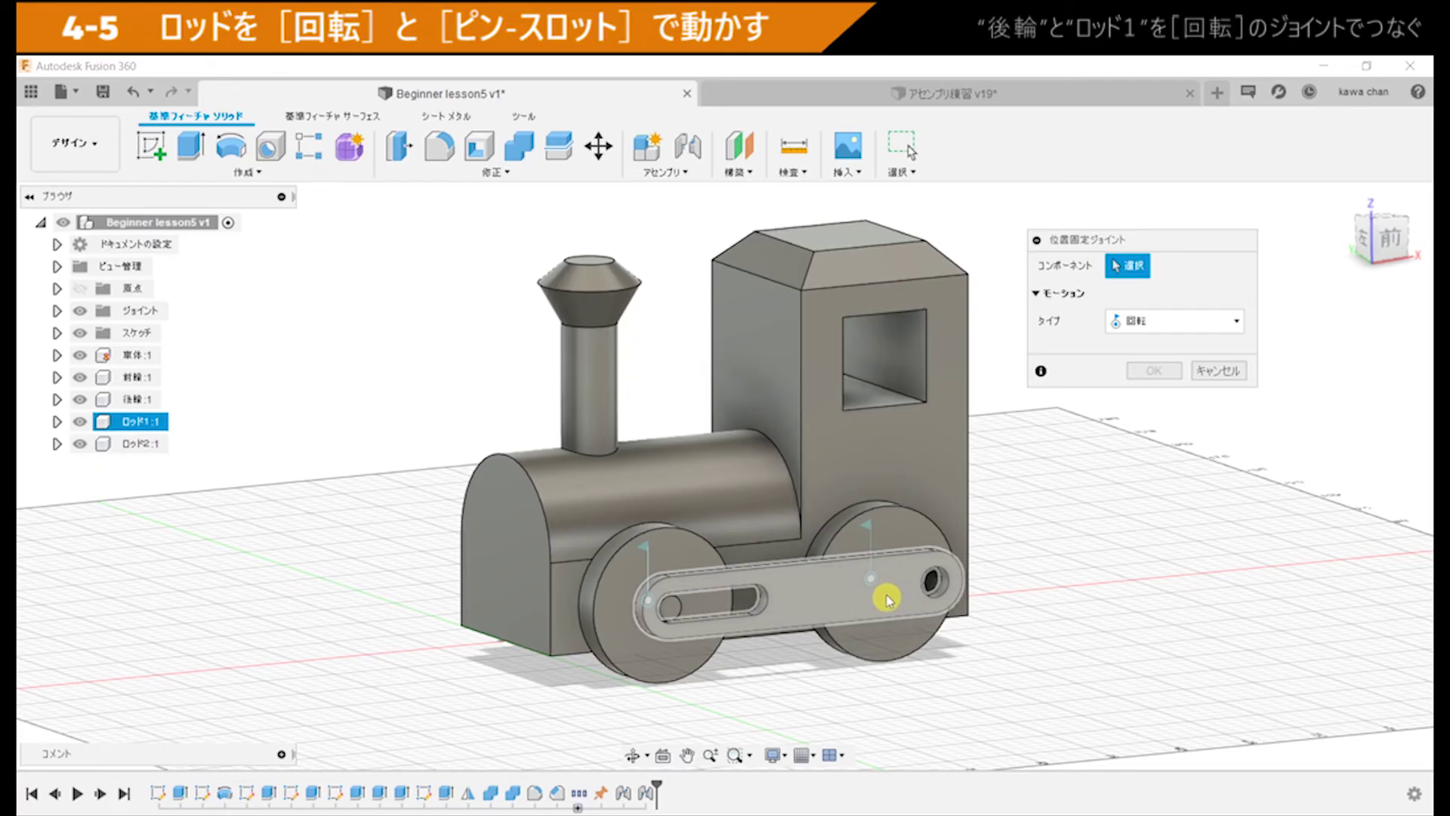
click(903, 527)
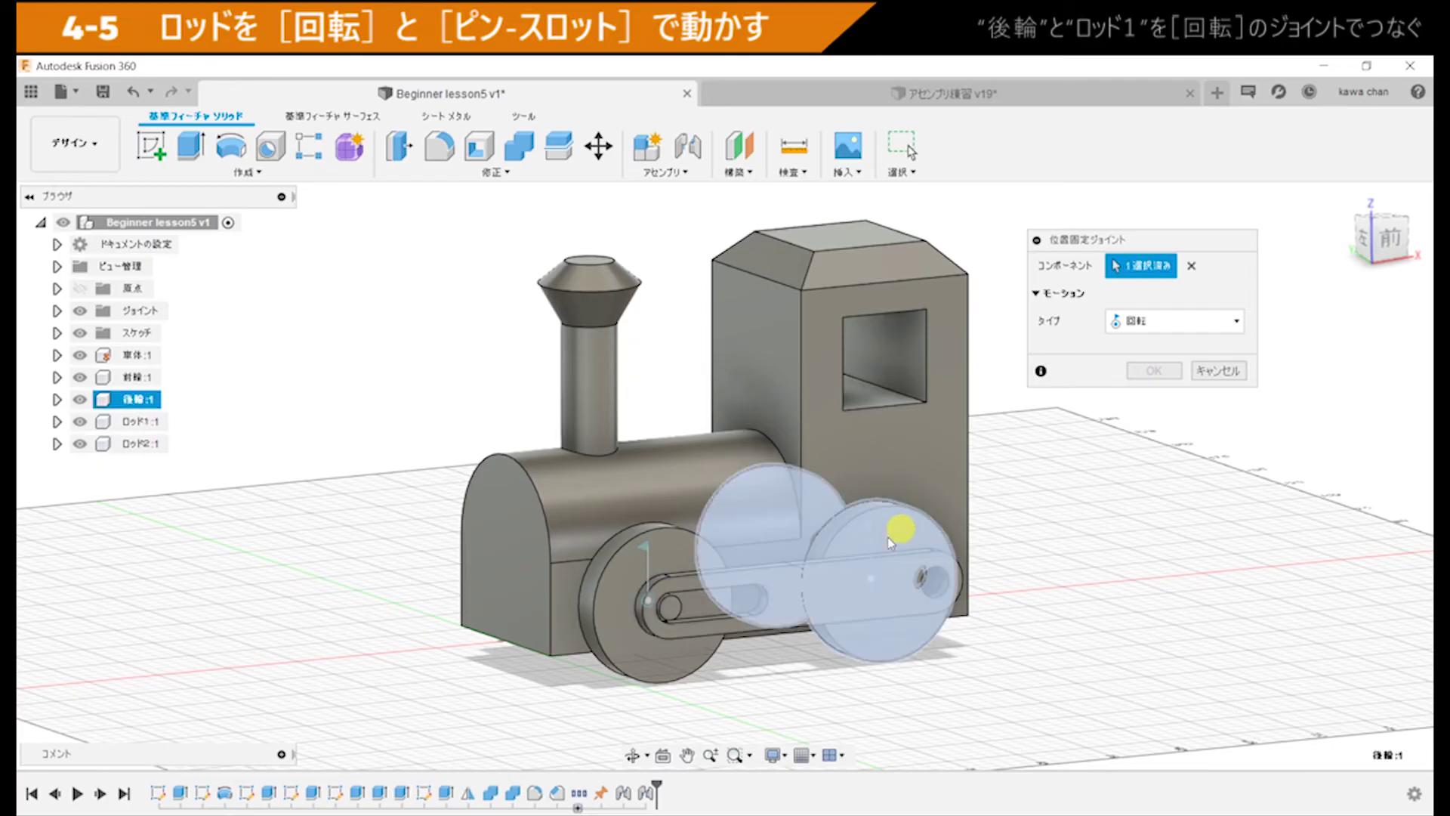
click(790, 602)
click(786, 607)
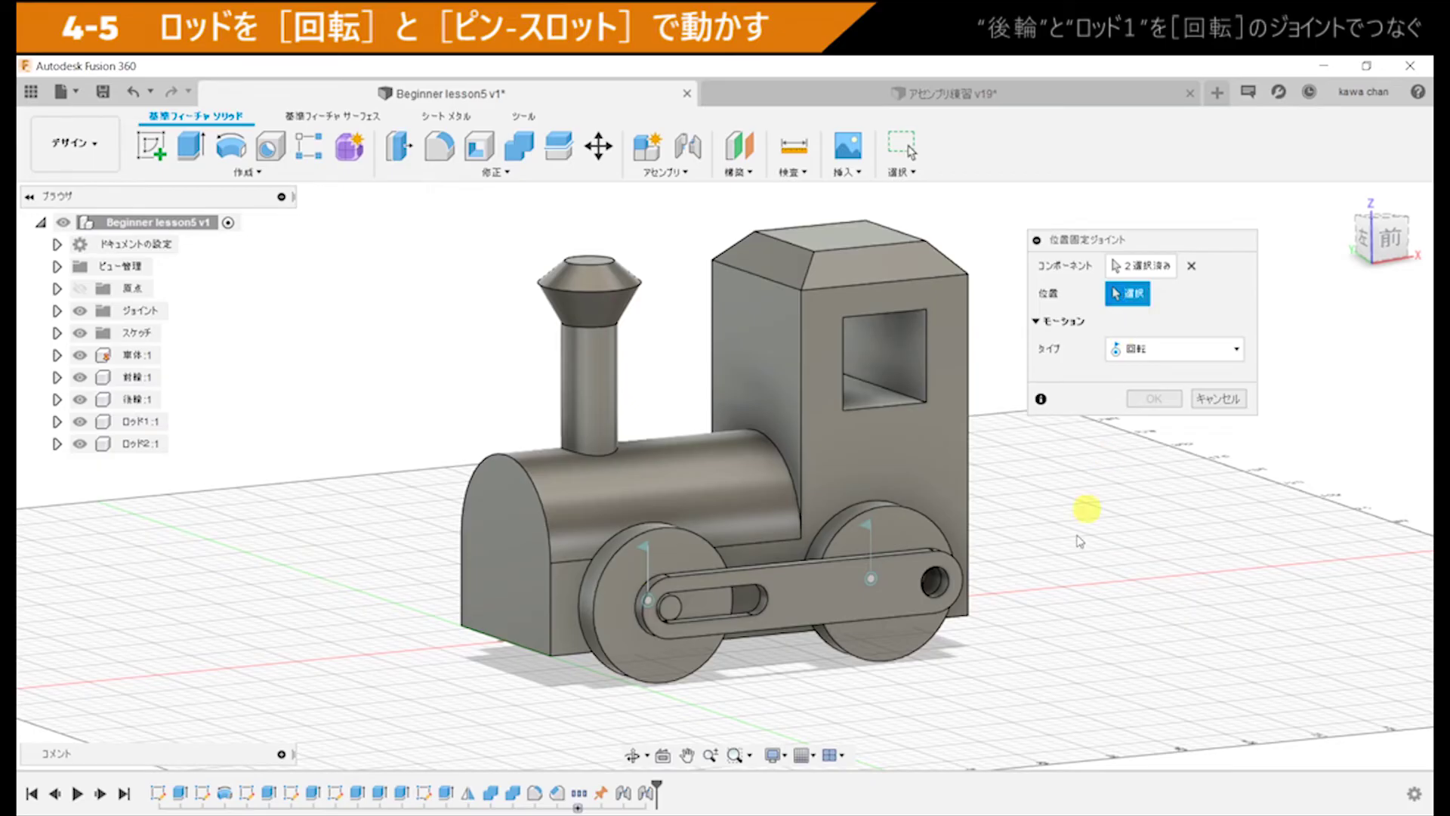
scroll(1079, 605, up, 3)
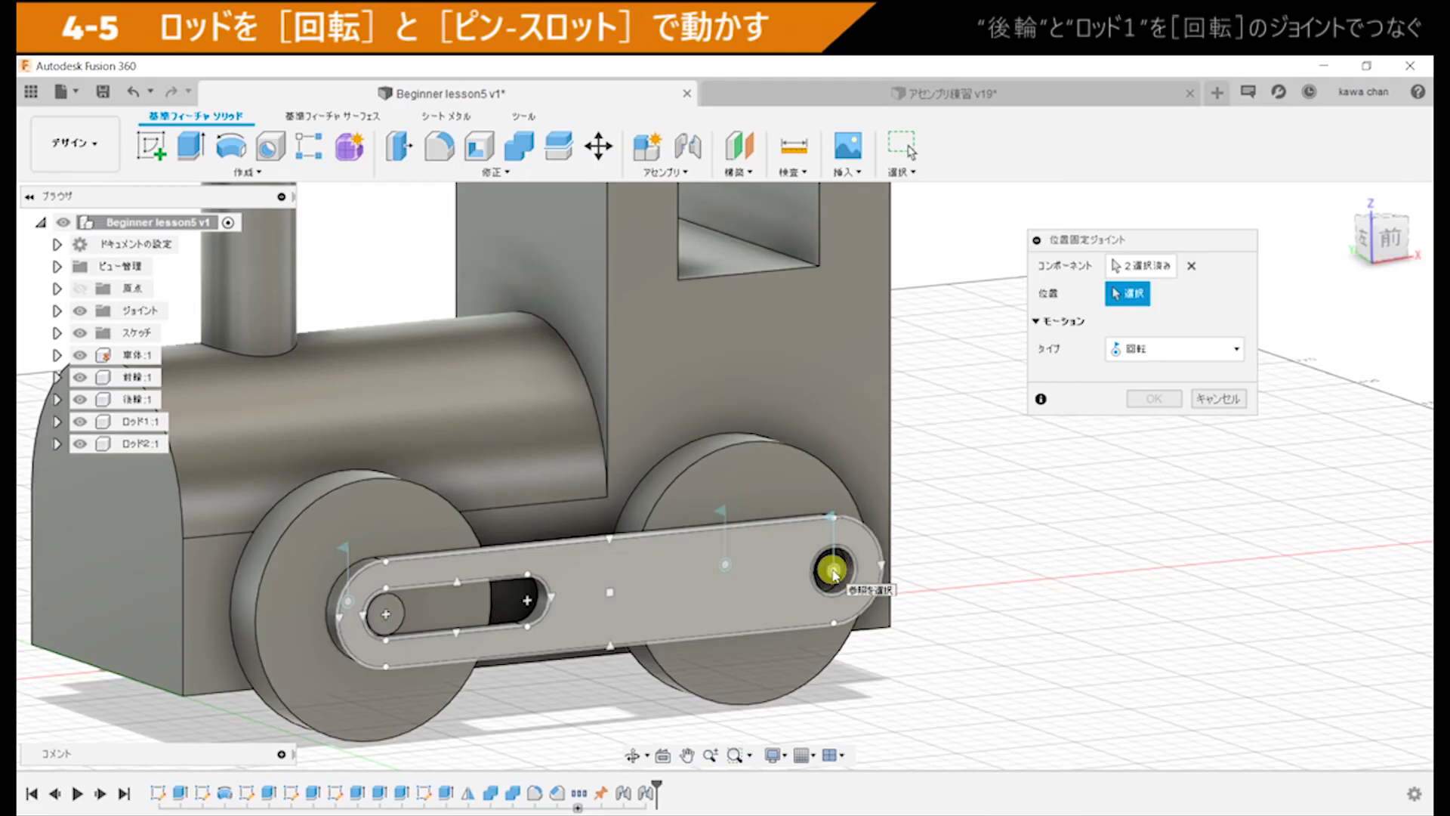
Step: Position the joint at Rod1's rear pin hole, preview the Z-axis rotation, and confirm
click(834, 574)
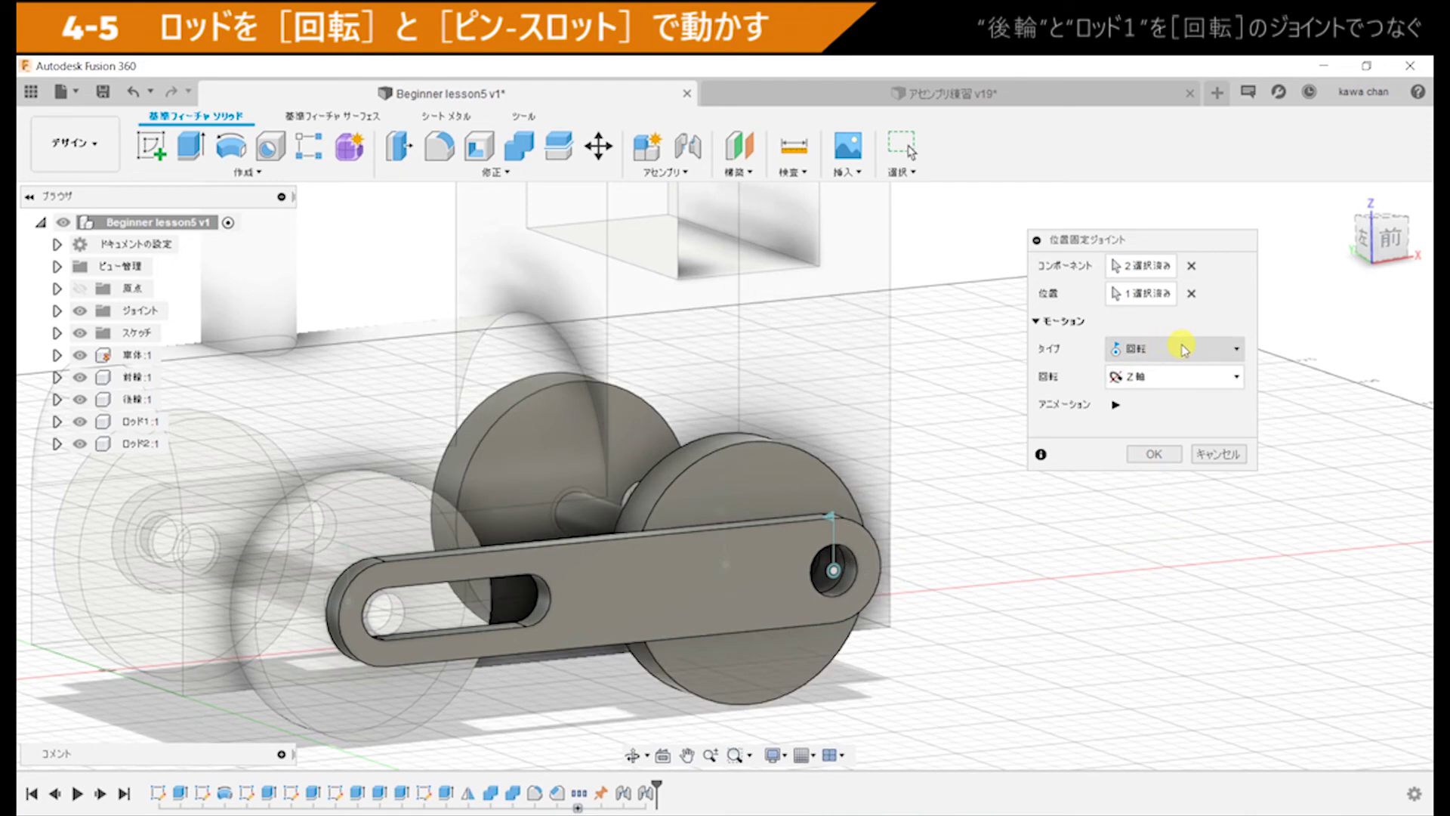
click(1118, 406)
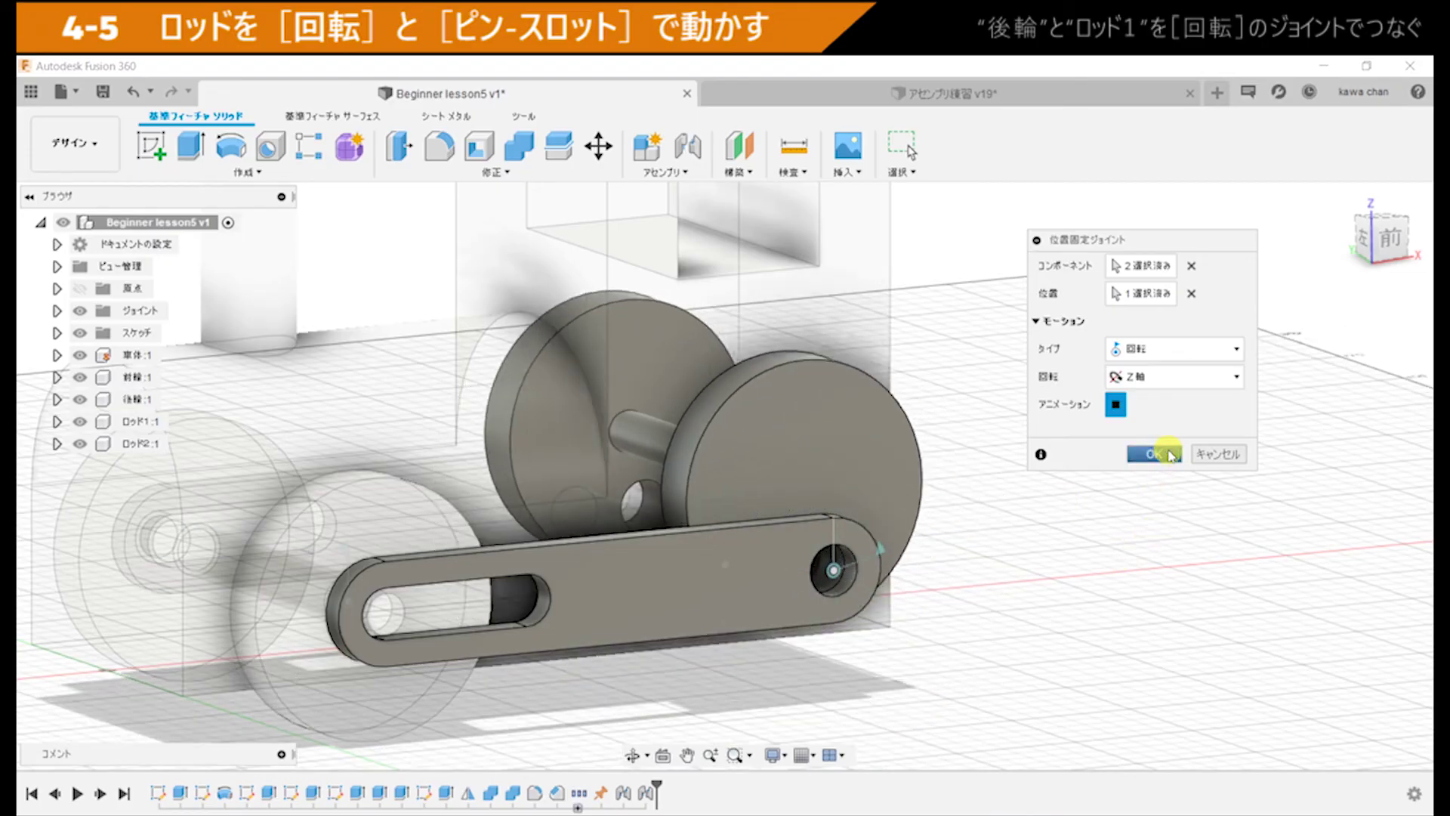
click(1170, 454)
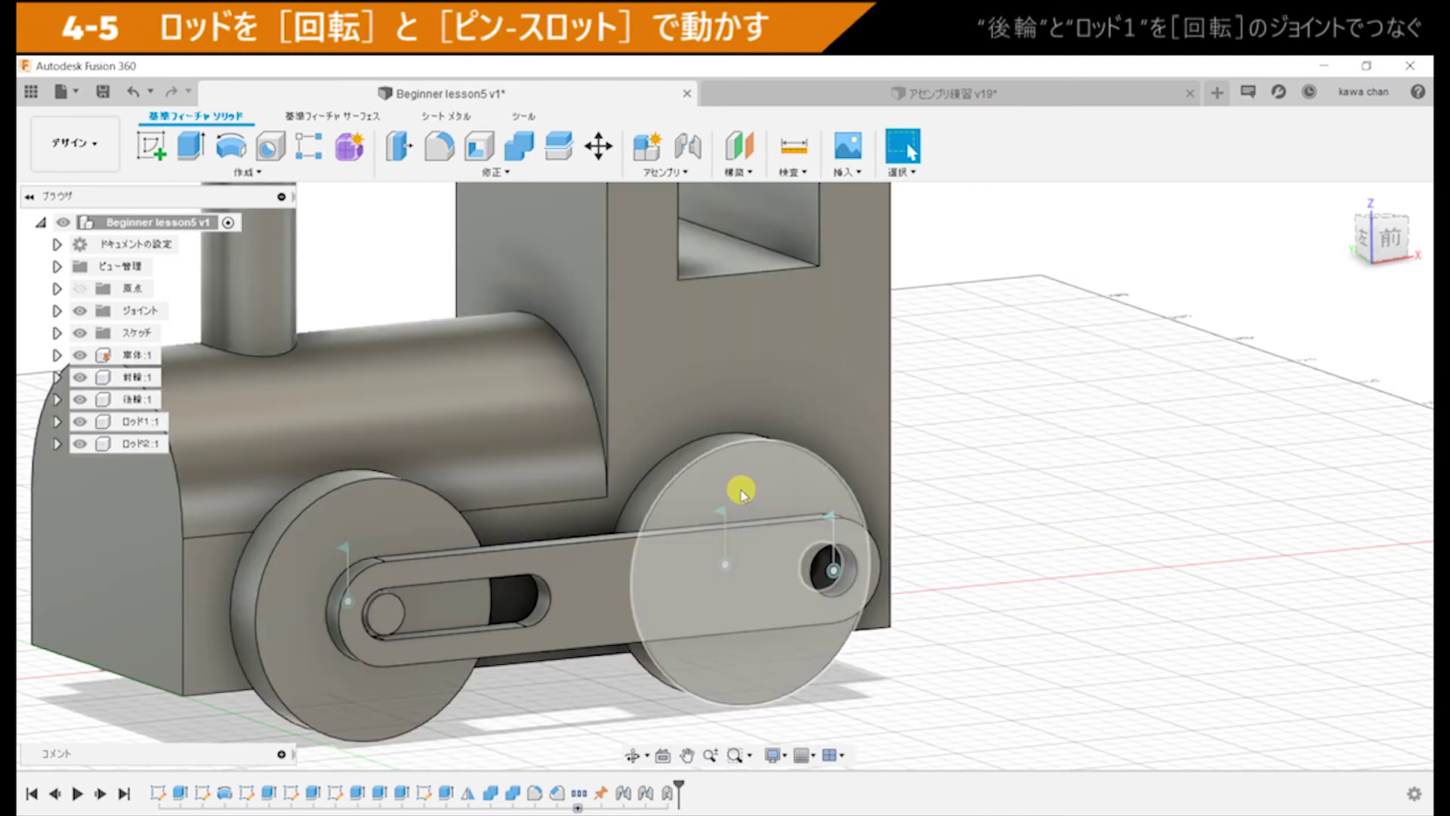
mouse_move(739, 475)
mouse_down()
mouse_move(809, 482)
mouse_move(683, 612)
mouse_move(726, 659)
mouse_move(599, 495)
mouse_move(615, 509)
mouse_move(502, 619)
mouse_move(465, 472)
mouse_move(664, 437)
mouse_move(585, 591)
mouse_up()
mouse_move(563, 481)
mouse_down()
mouse_move(738, 446)
mouse_move(664, 602)
mouse_move(792, 537)
mouse_up()
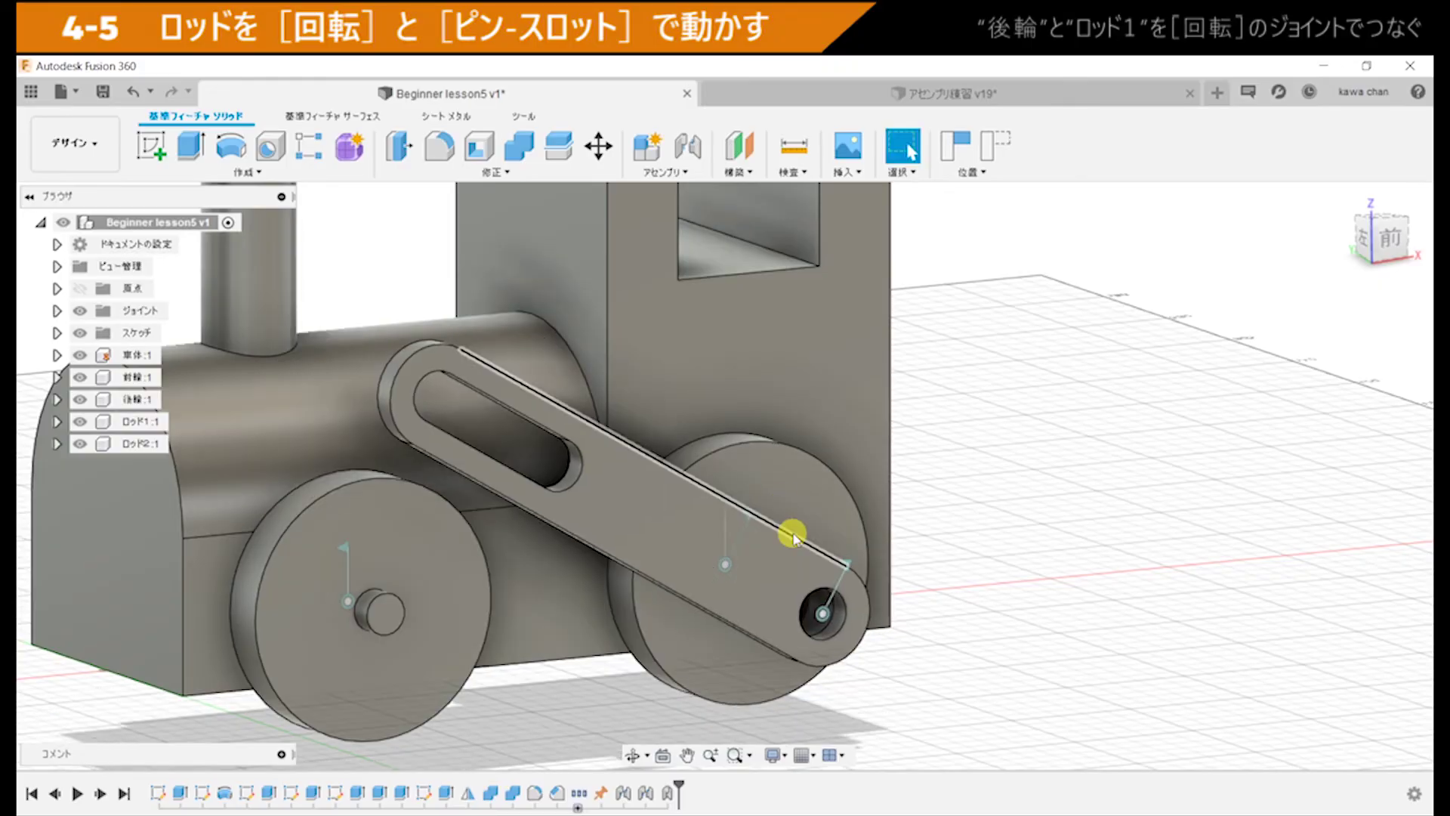
click(995, 151)
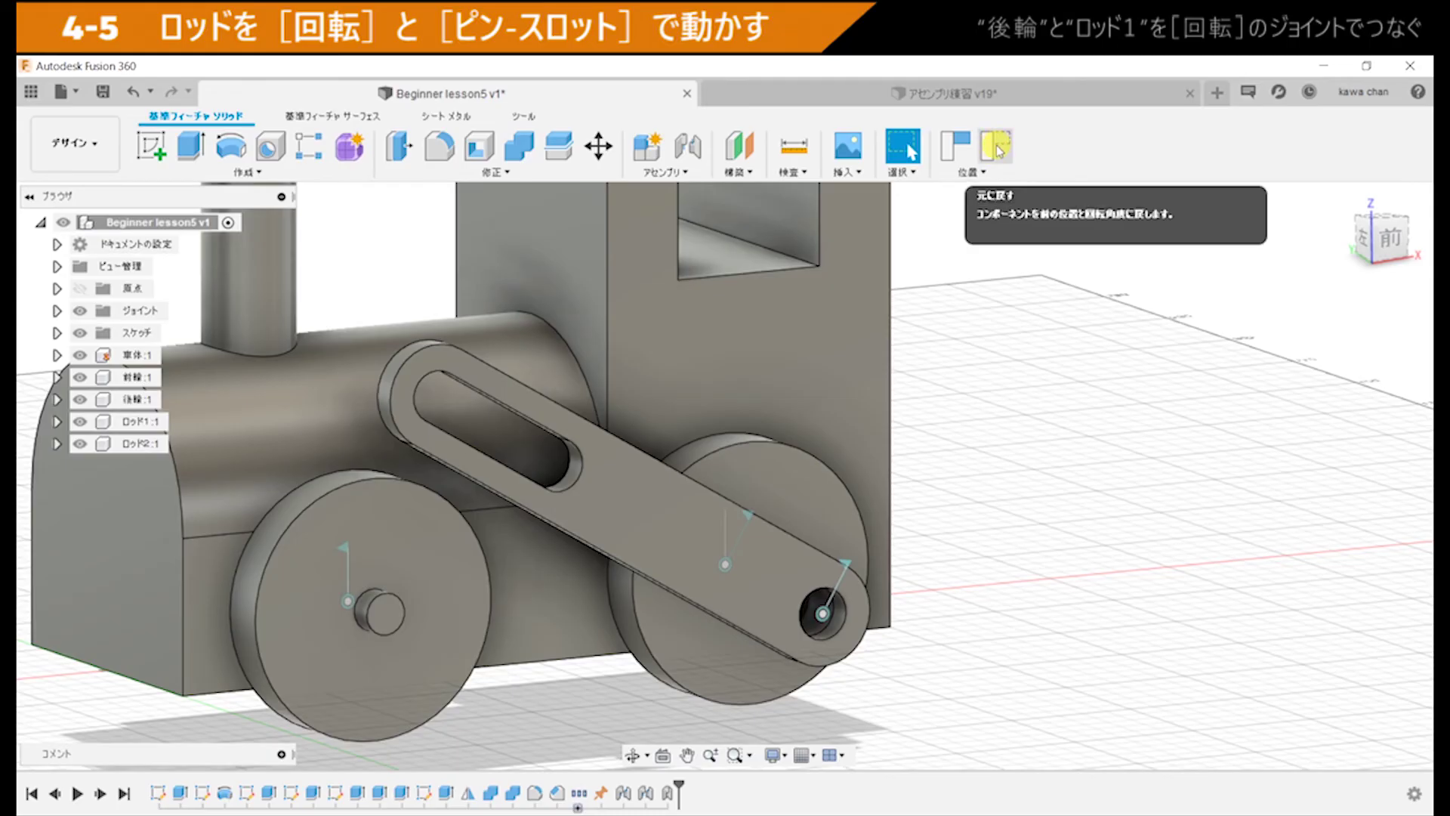
click(997, 150)
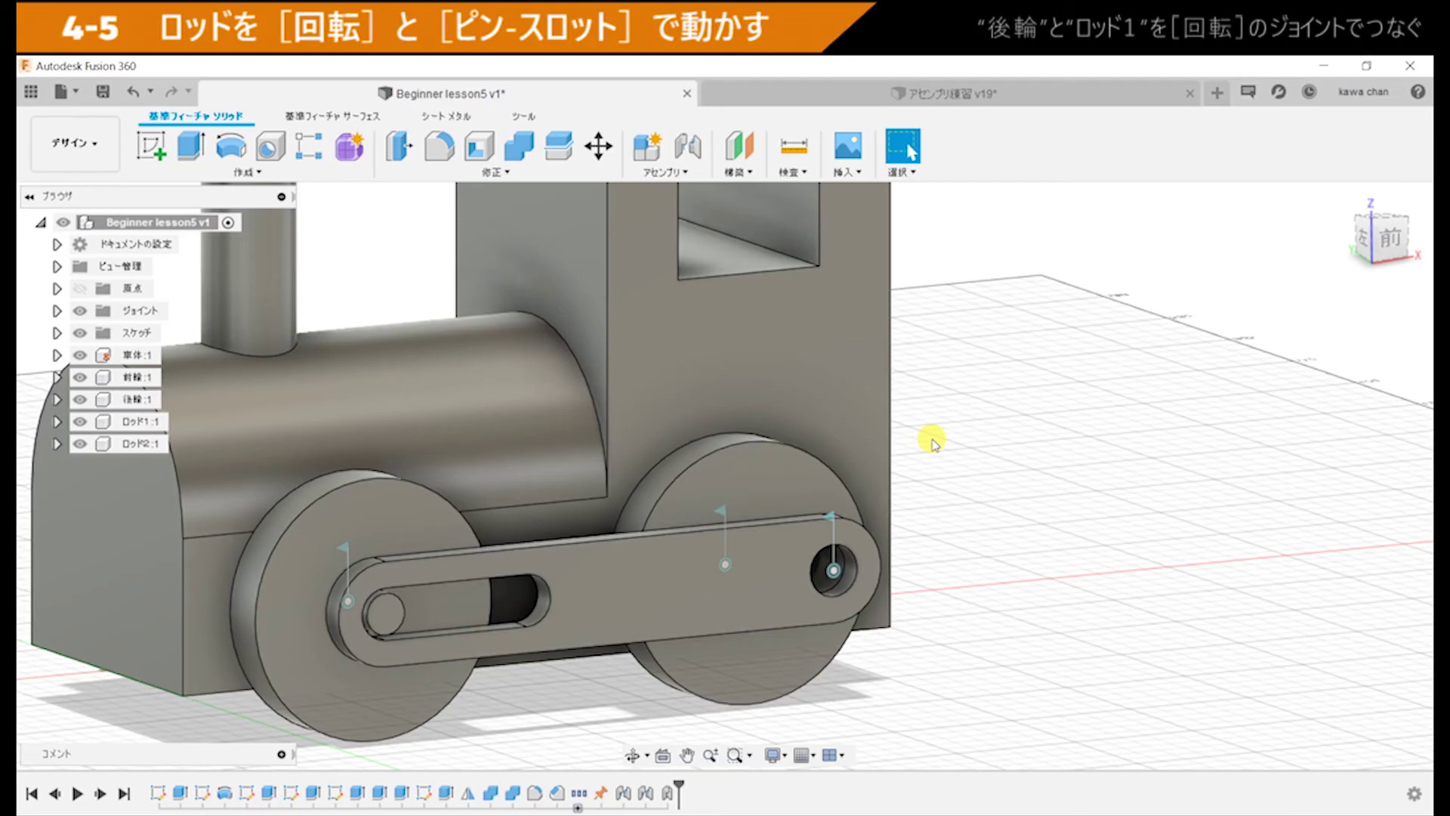
middle_drag(934, 431, 1239, 393)
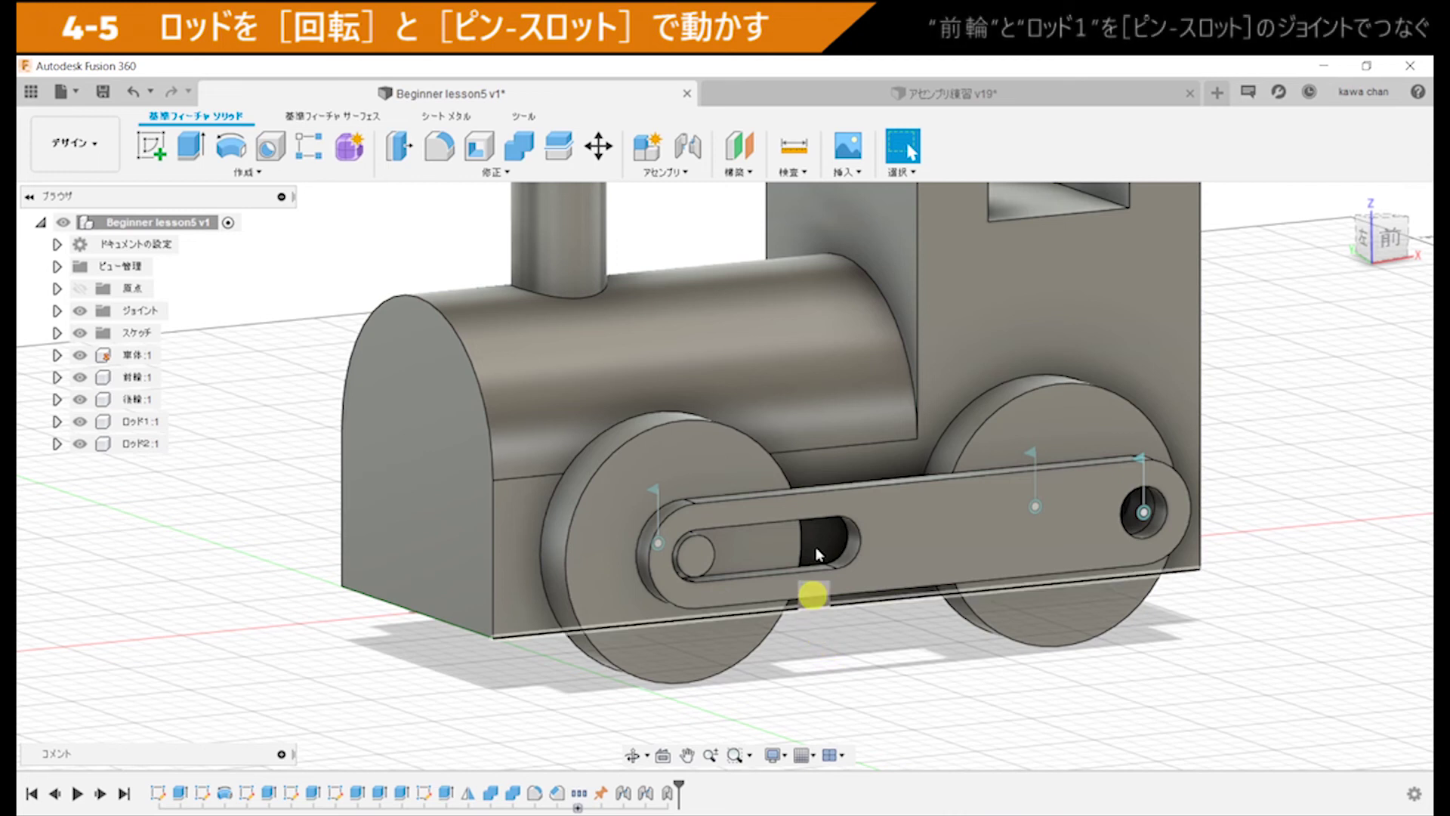
Step: Open the Assemble dropdown on the toolbar
click(669, 174)
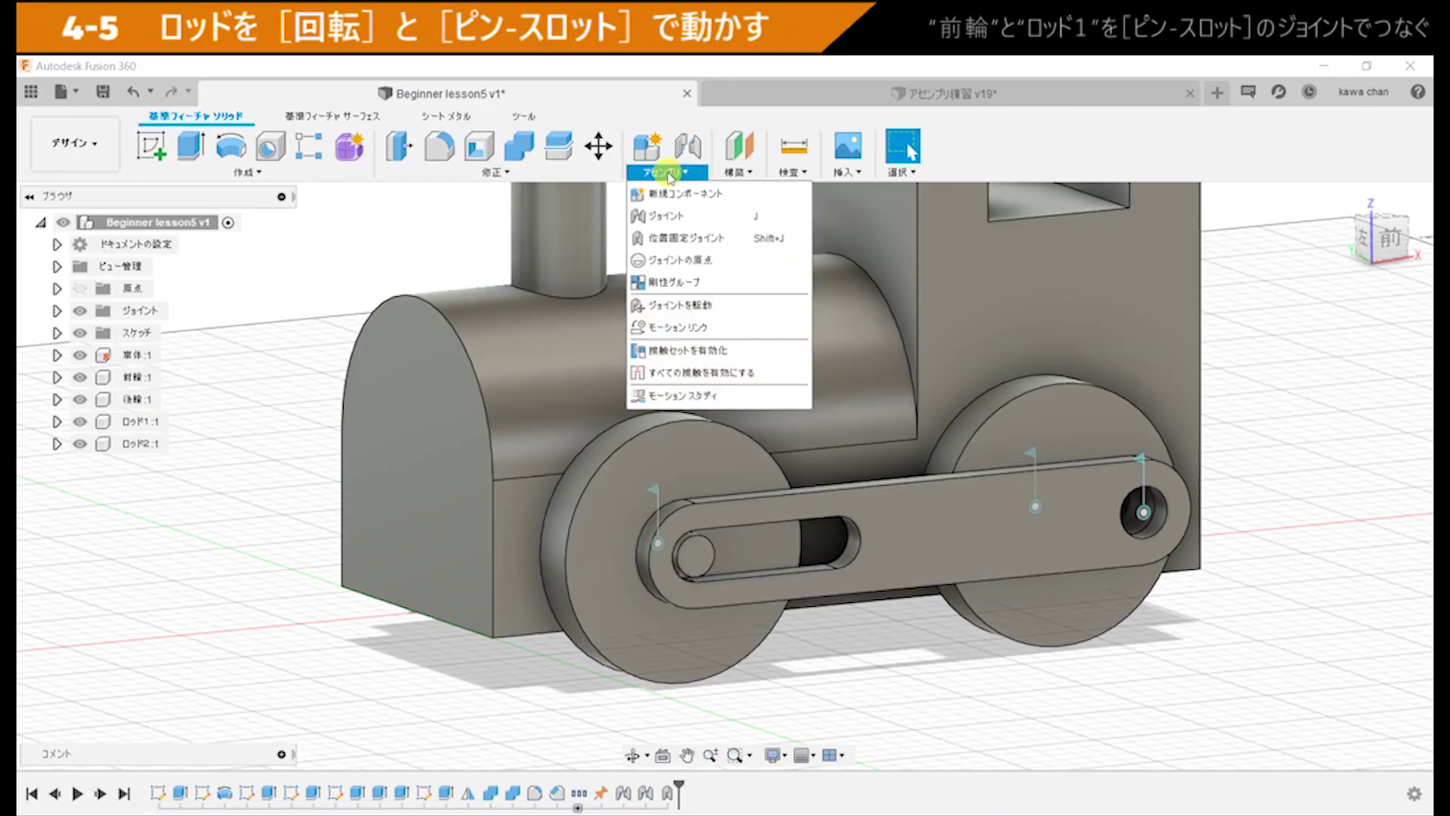
Step: Start an as-built joint between the front wheel and Rod1, positioned at the front pin
click(727, 241)
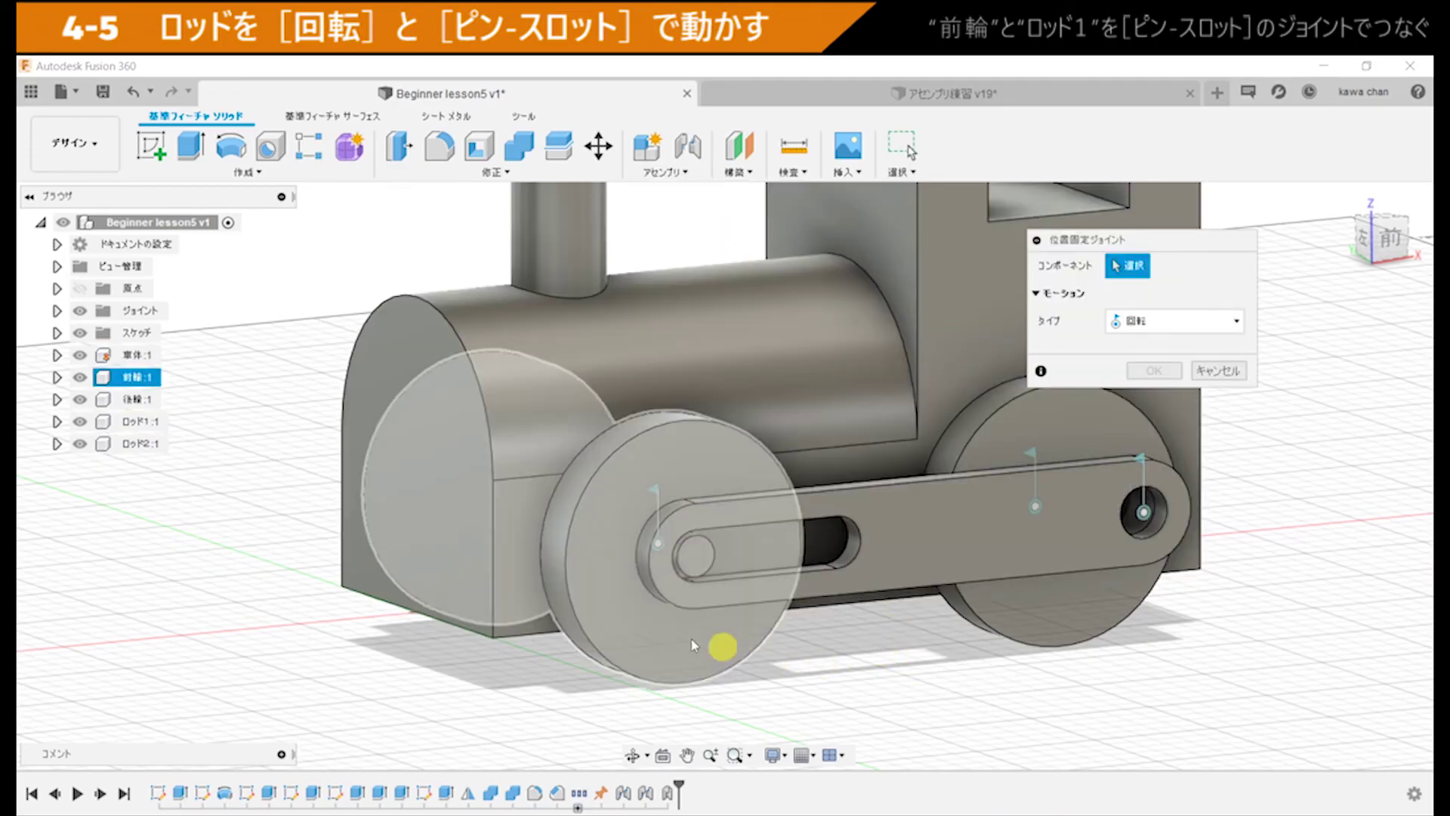
click(597, 563)
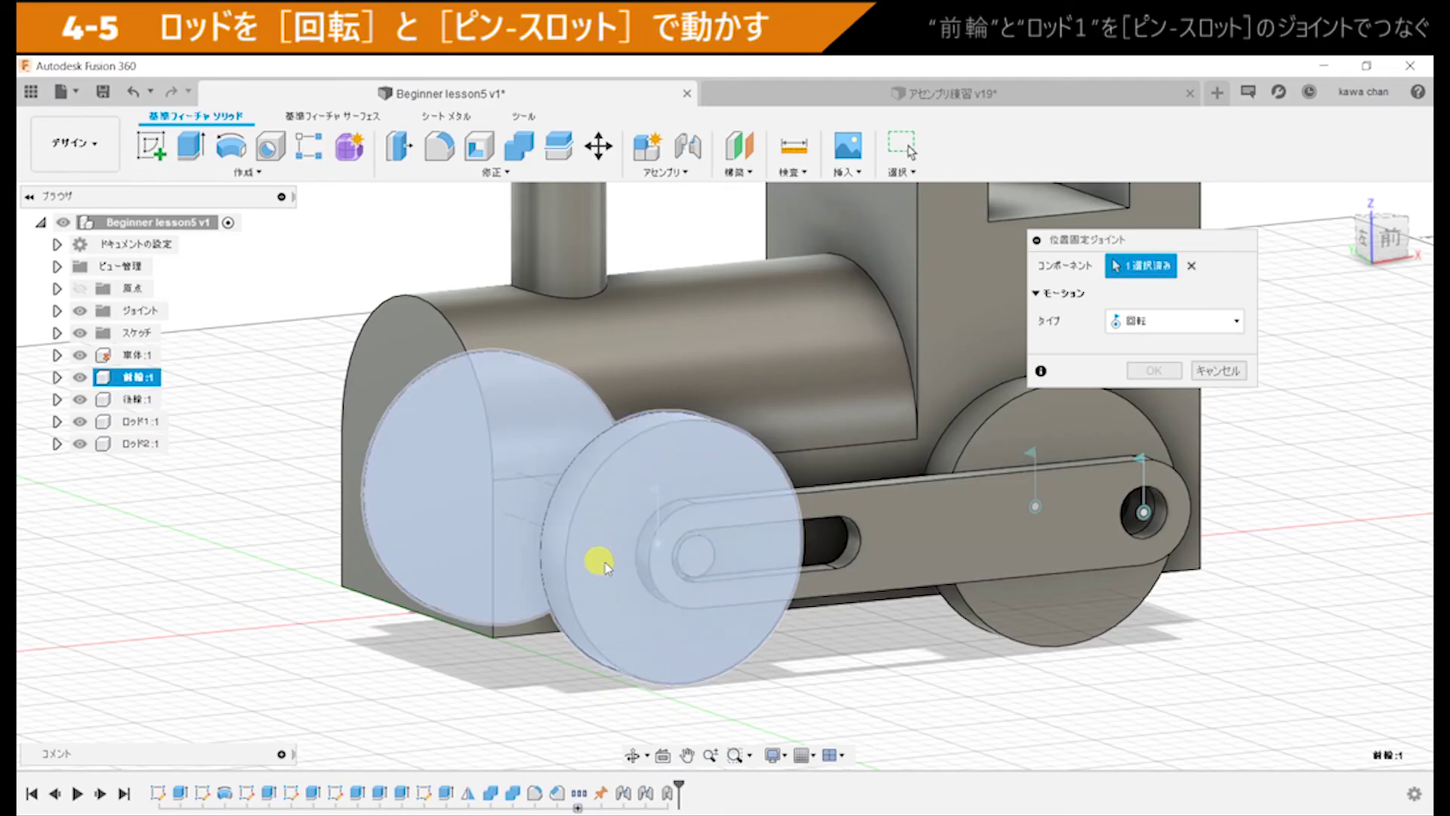
click(892, 563)
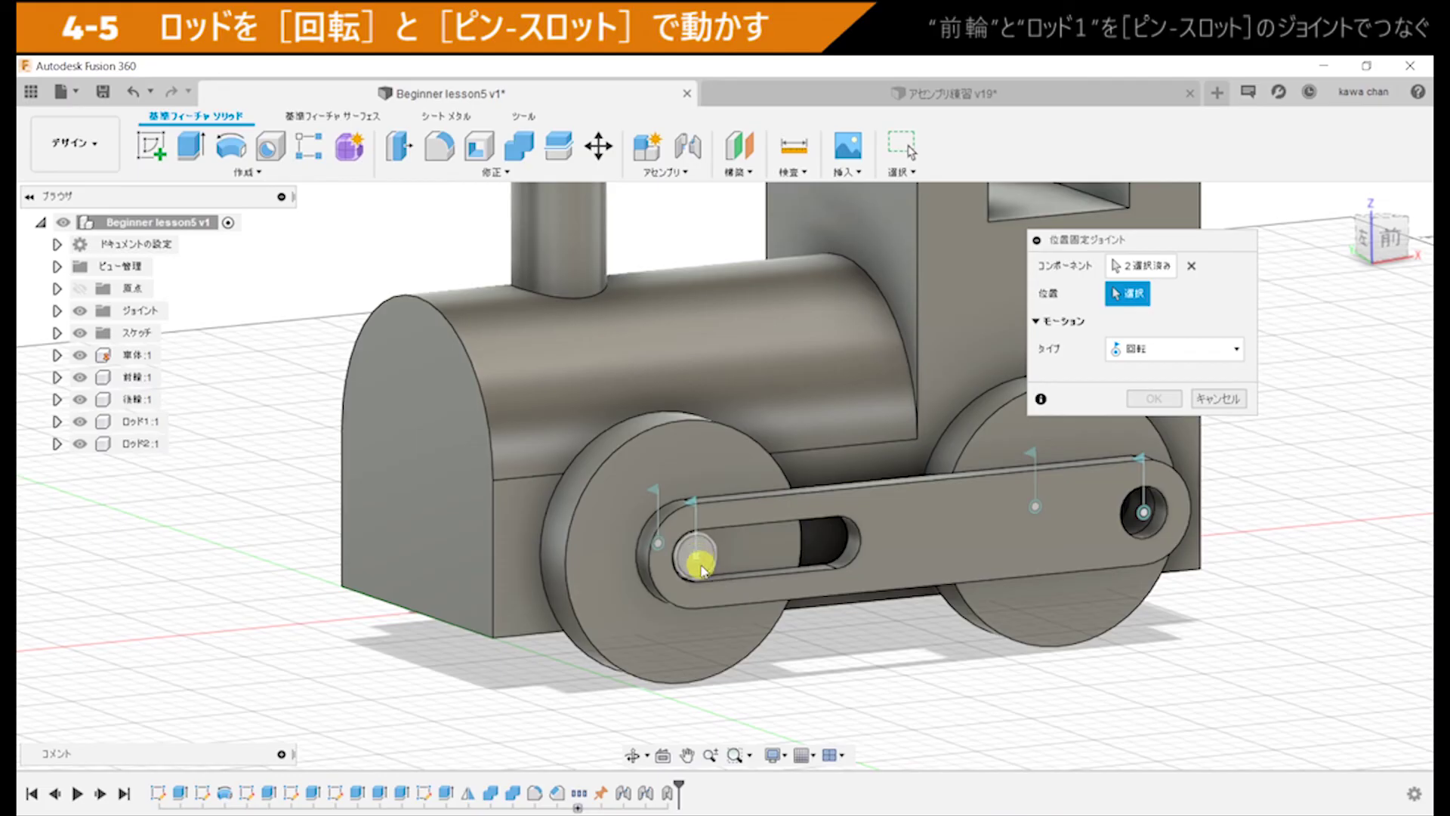
scroll(698, 559, up, 1)
scroll(699, 559, up, 1)
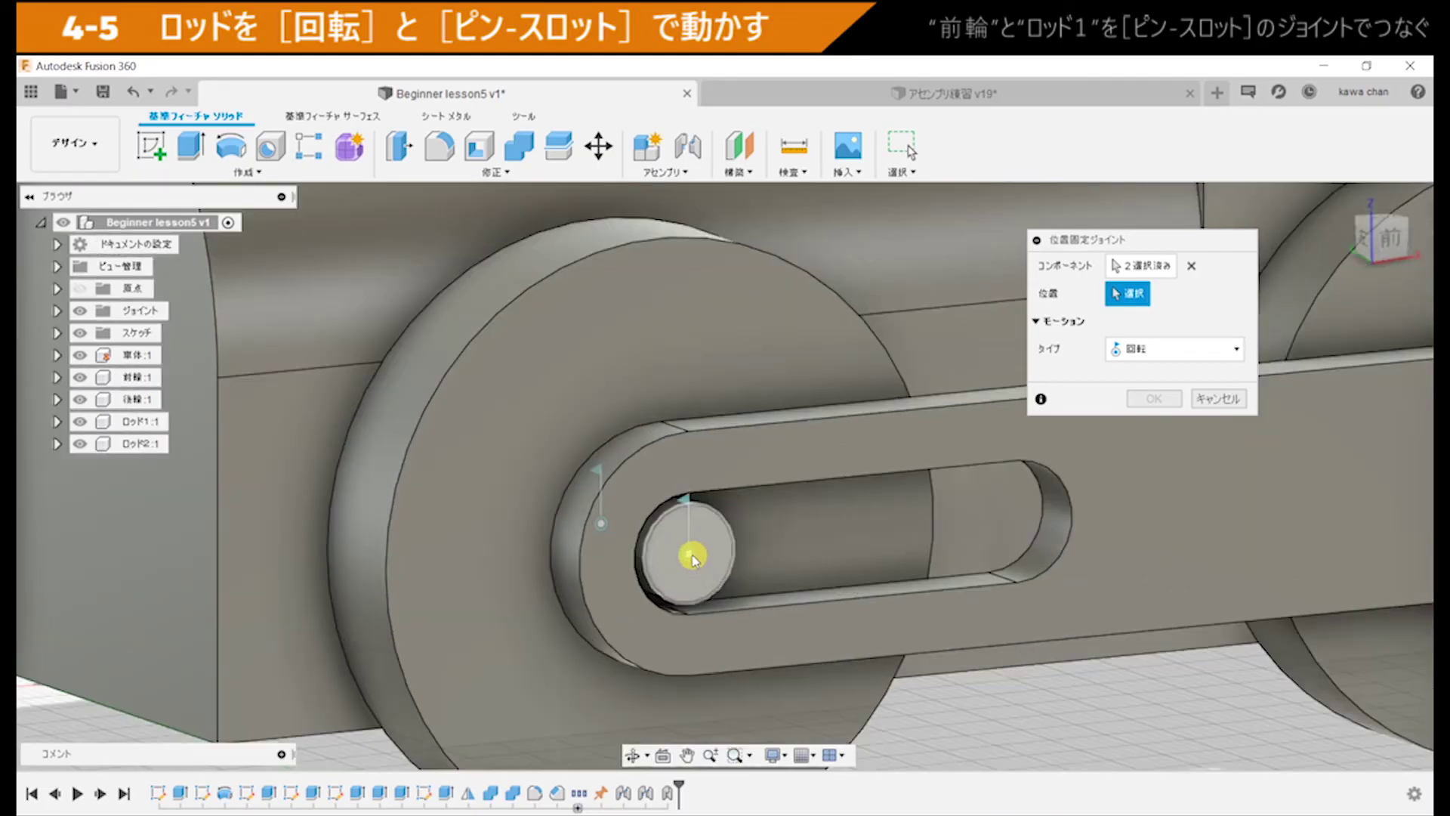
click(690, 556)
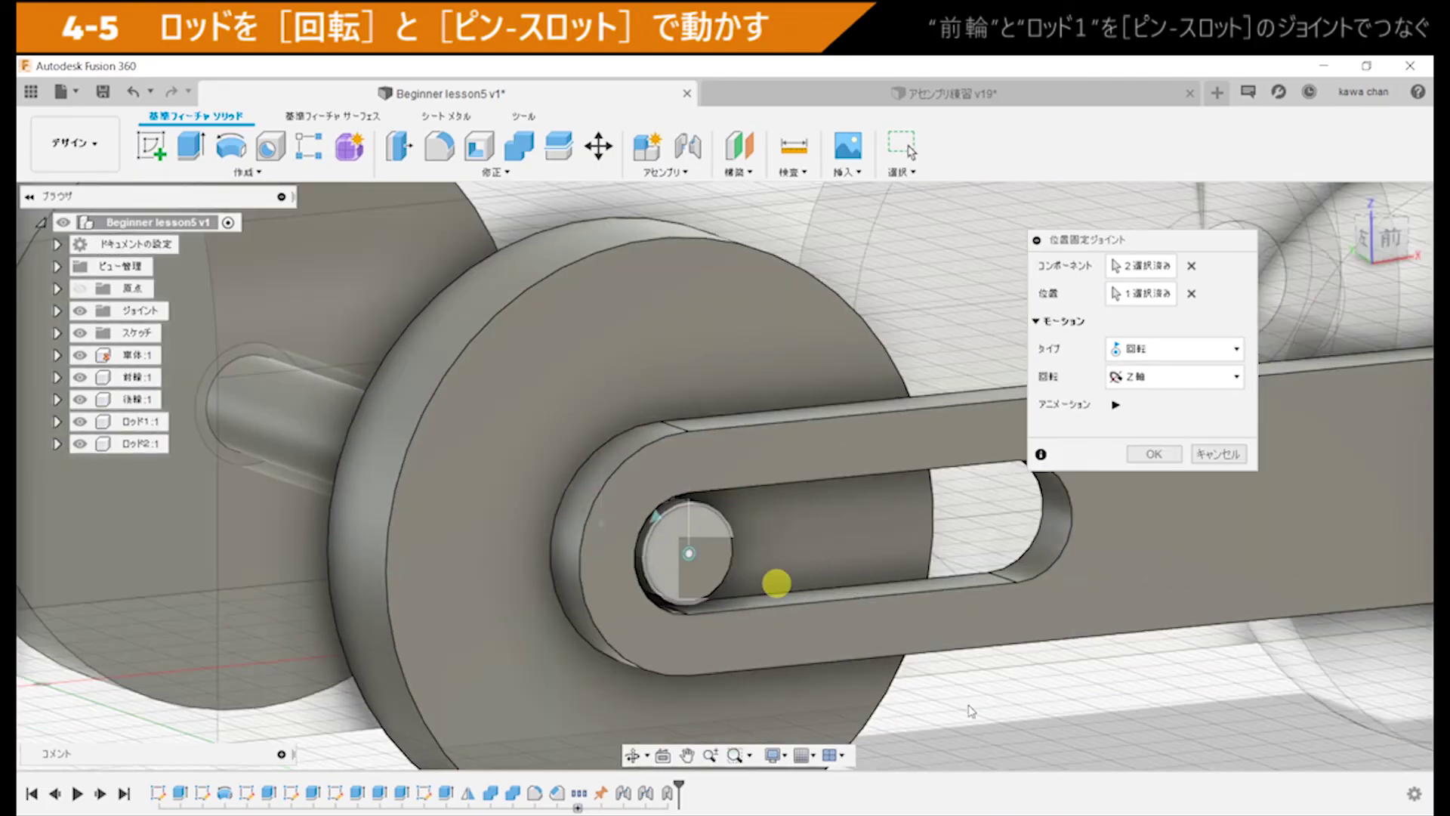
scroll(1047, 708, down, 2)
middle_drag(1048, 707, 974, 565)
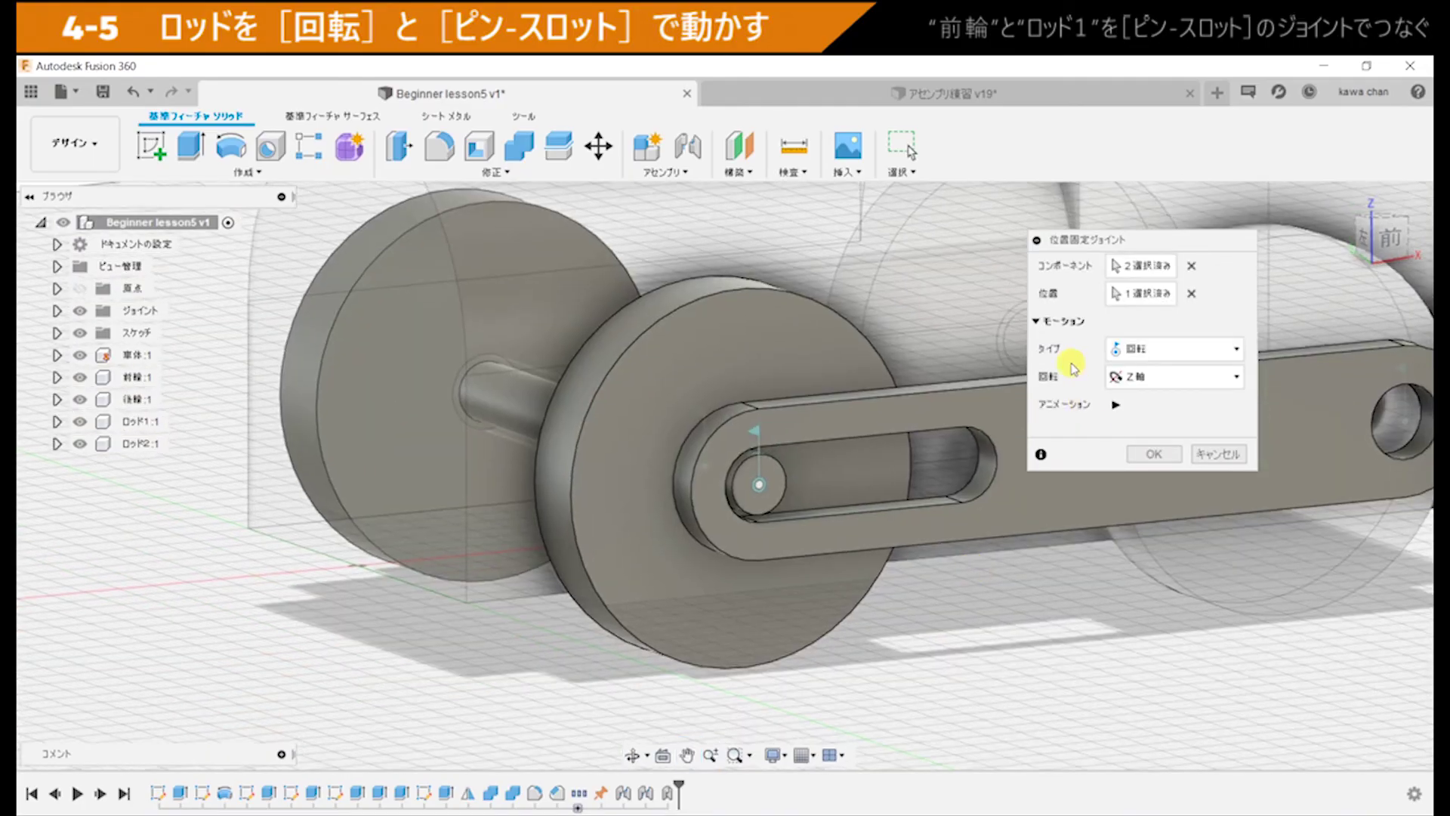
Step: Set the joint type to ピン-スロット, preview the pin sliding in the slot, and confirm
click(1179, 350)
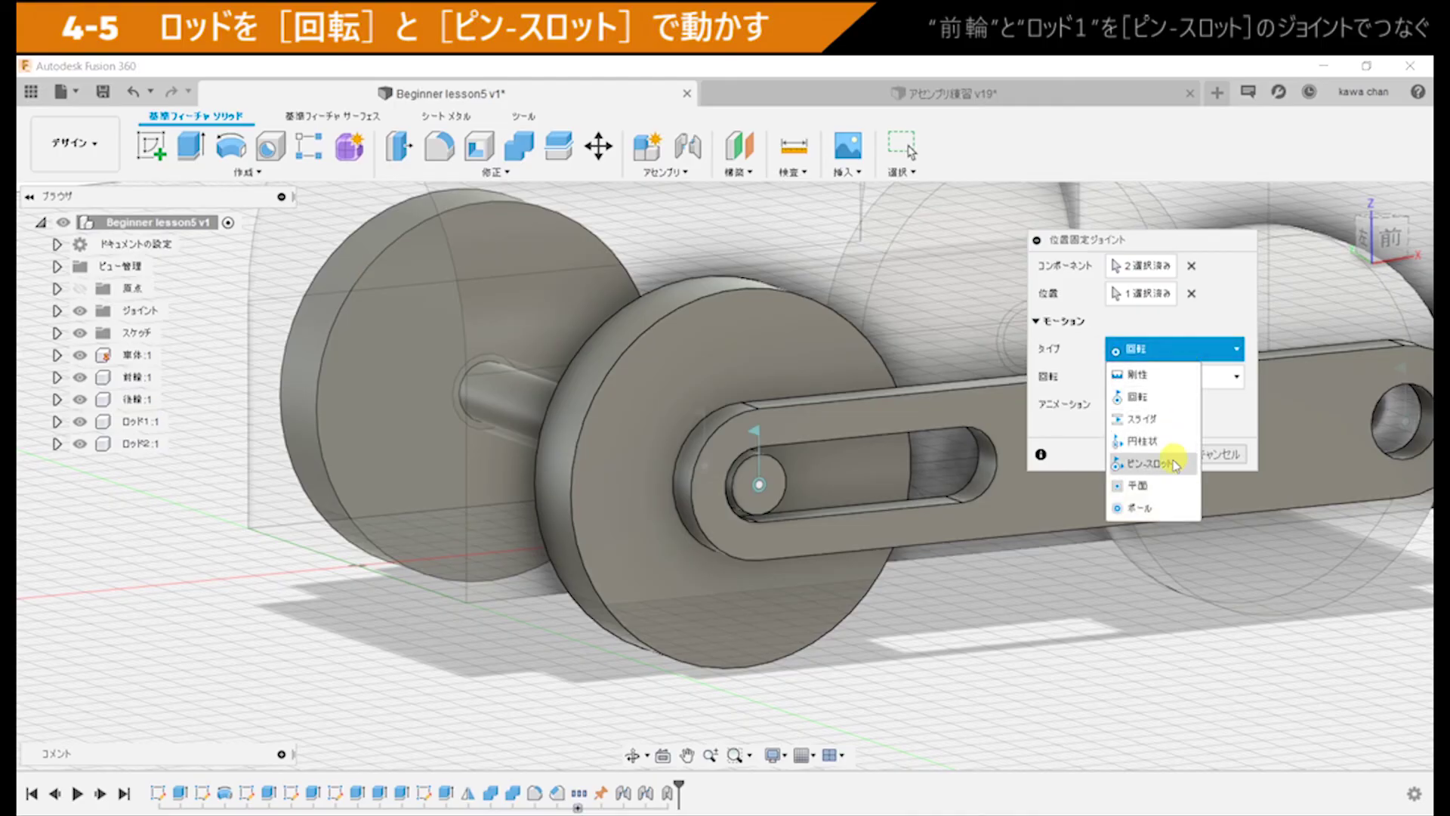
click(1173, 464)
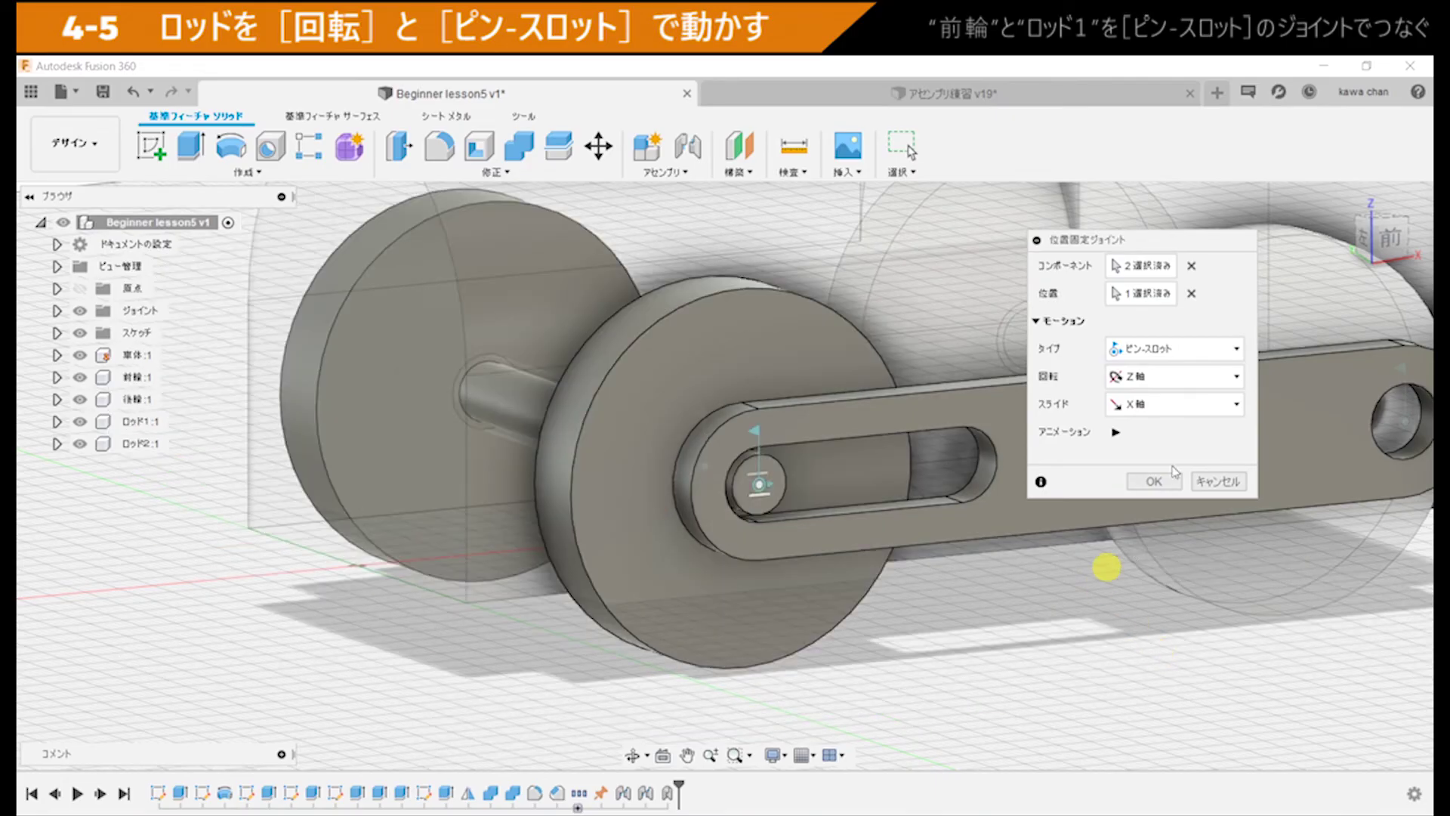
click(1116, 432)
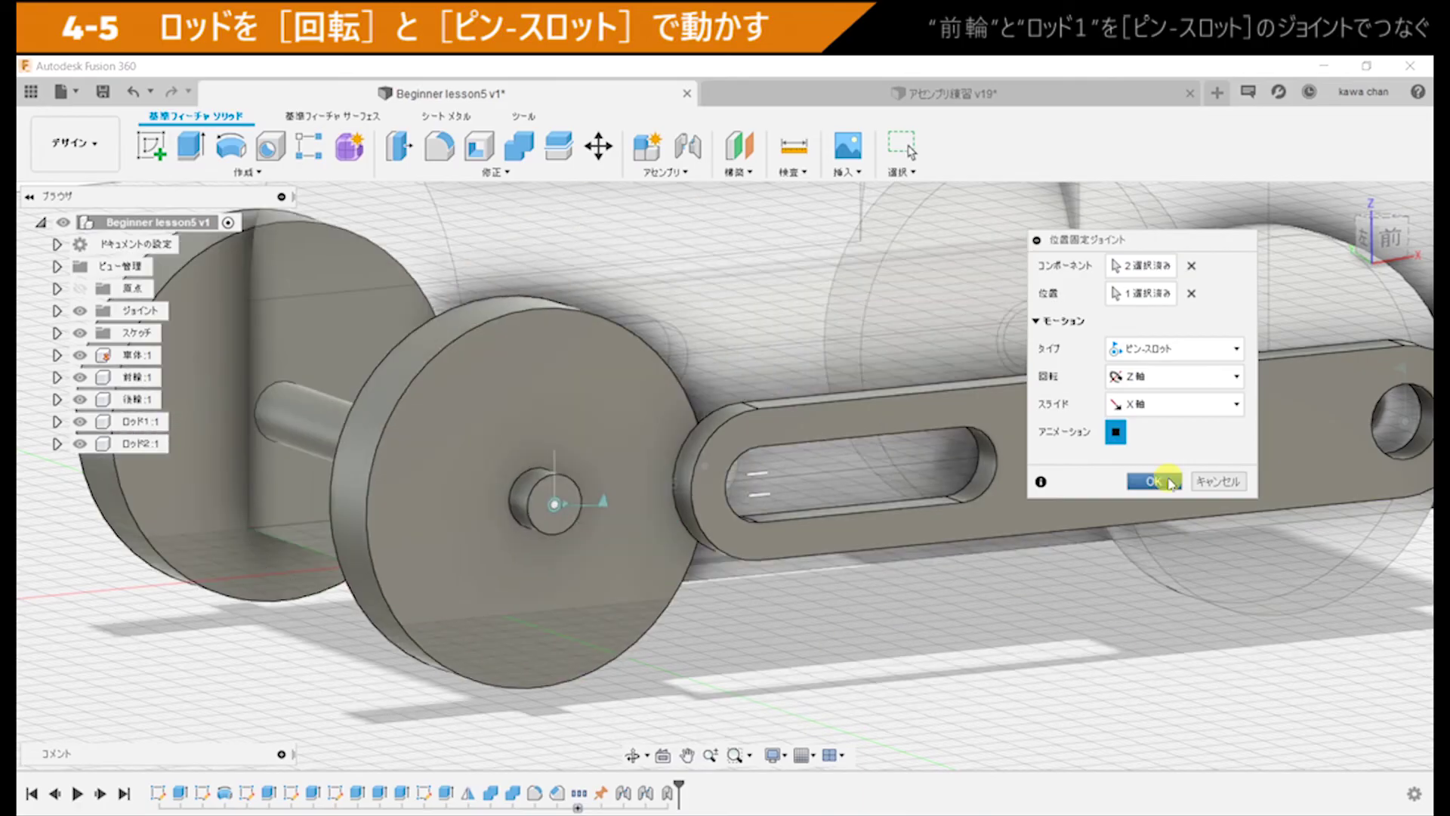
click(1168, 482)
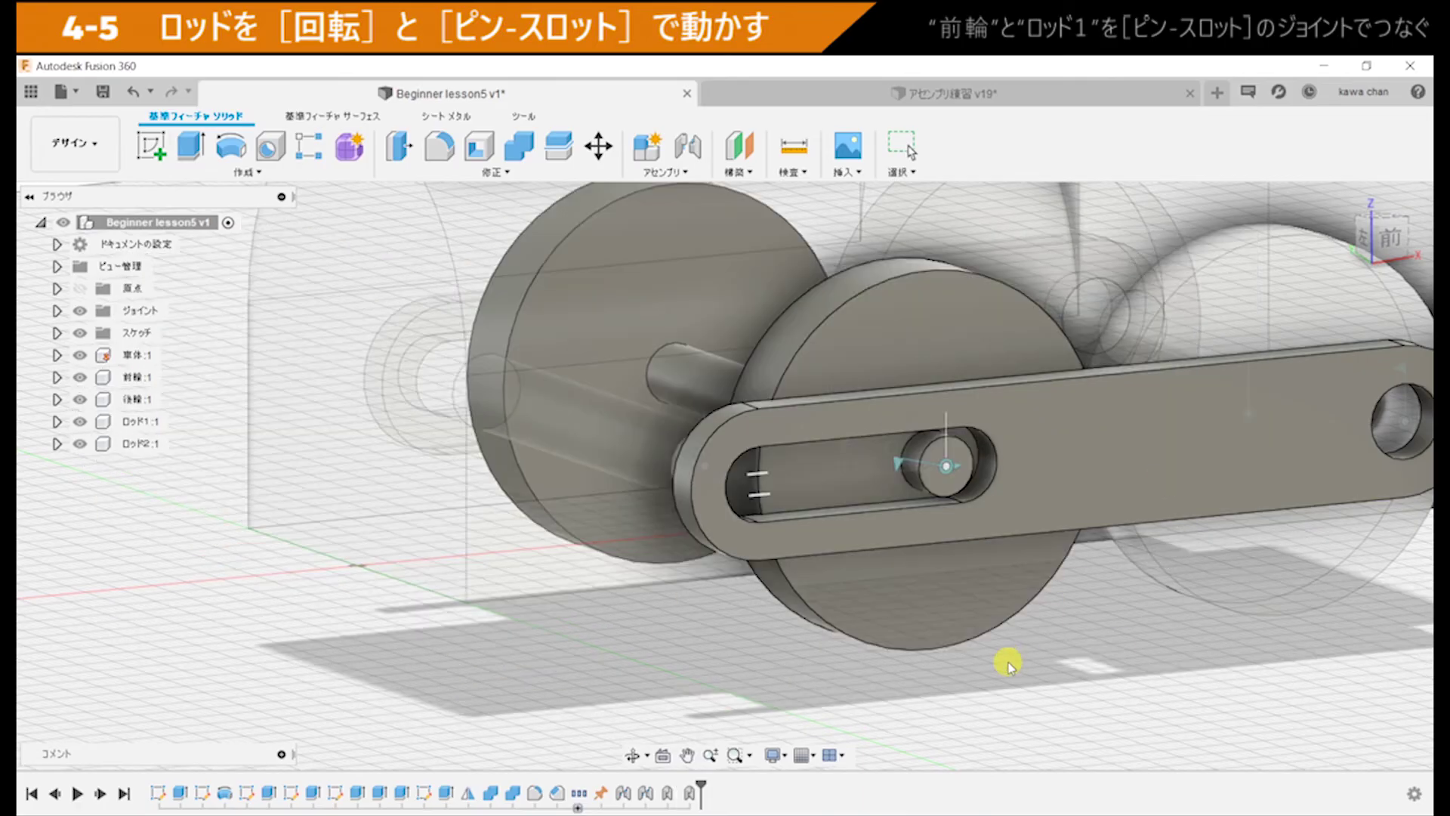
Step: Turn the rear wheel to check that Rod1 follows through both joints
scroll(1006, 644, down, 3)
scroll(975, 631, down, 3)
middle_drag(964, 625, 858, 664)
scroll(858, 664, down, 3)
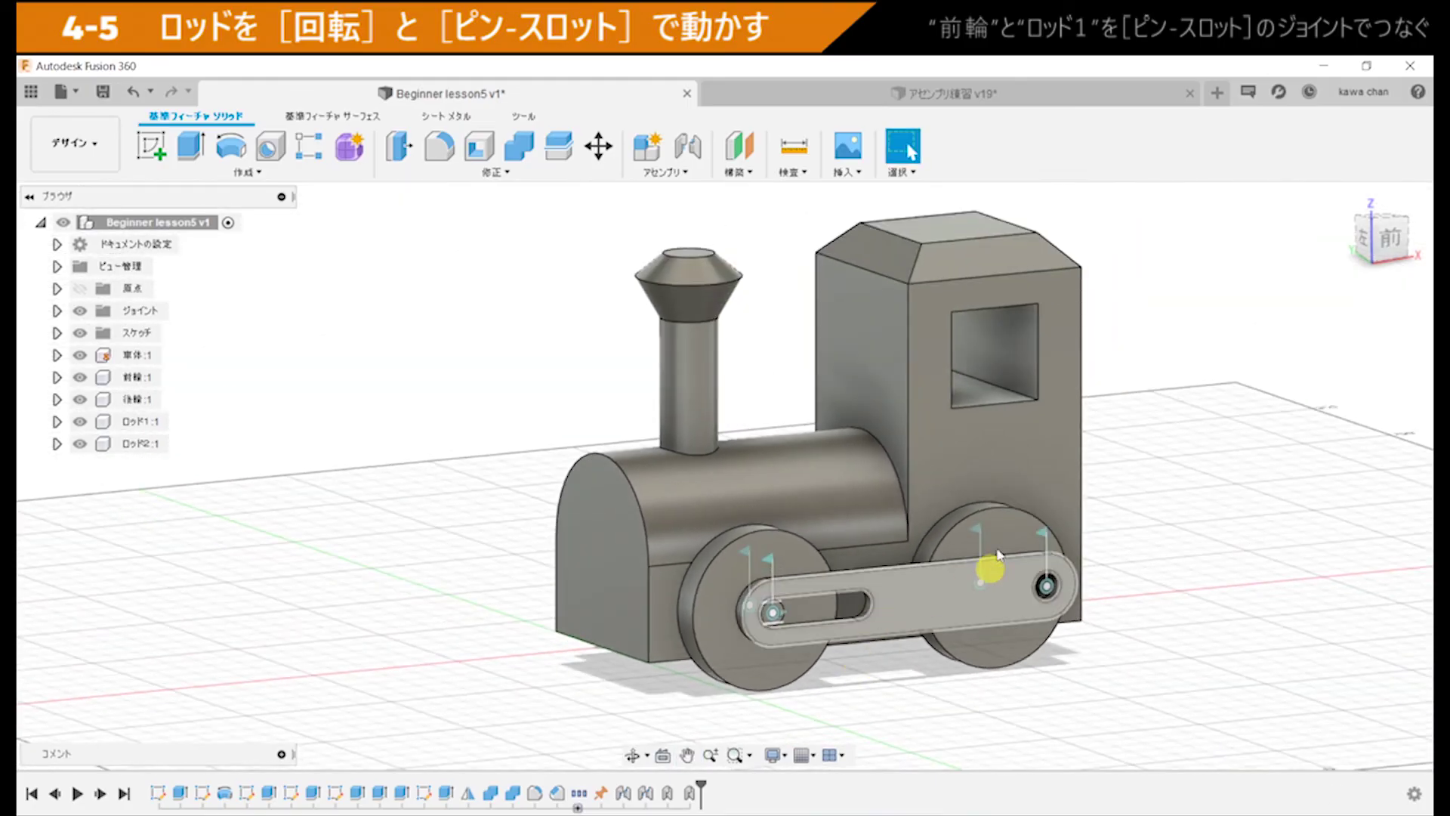
mouse_move(1014, 533)
mouse_down()
mouse_move(971, 522)
mouse_move(933, 543)
mouse_move(929, 619)
mouse_move(1009, 651)
mouse_move(1080, 570)
mouse_move(911, 603)
mouse_up()
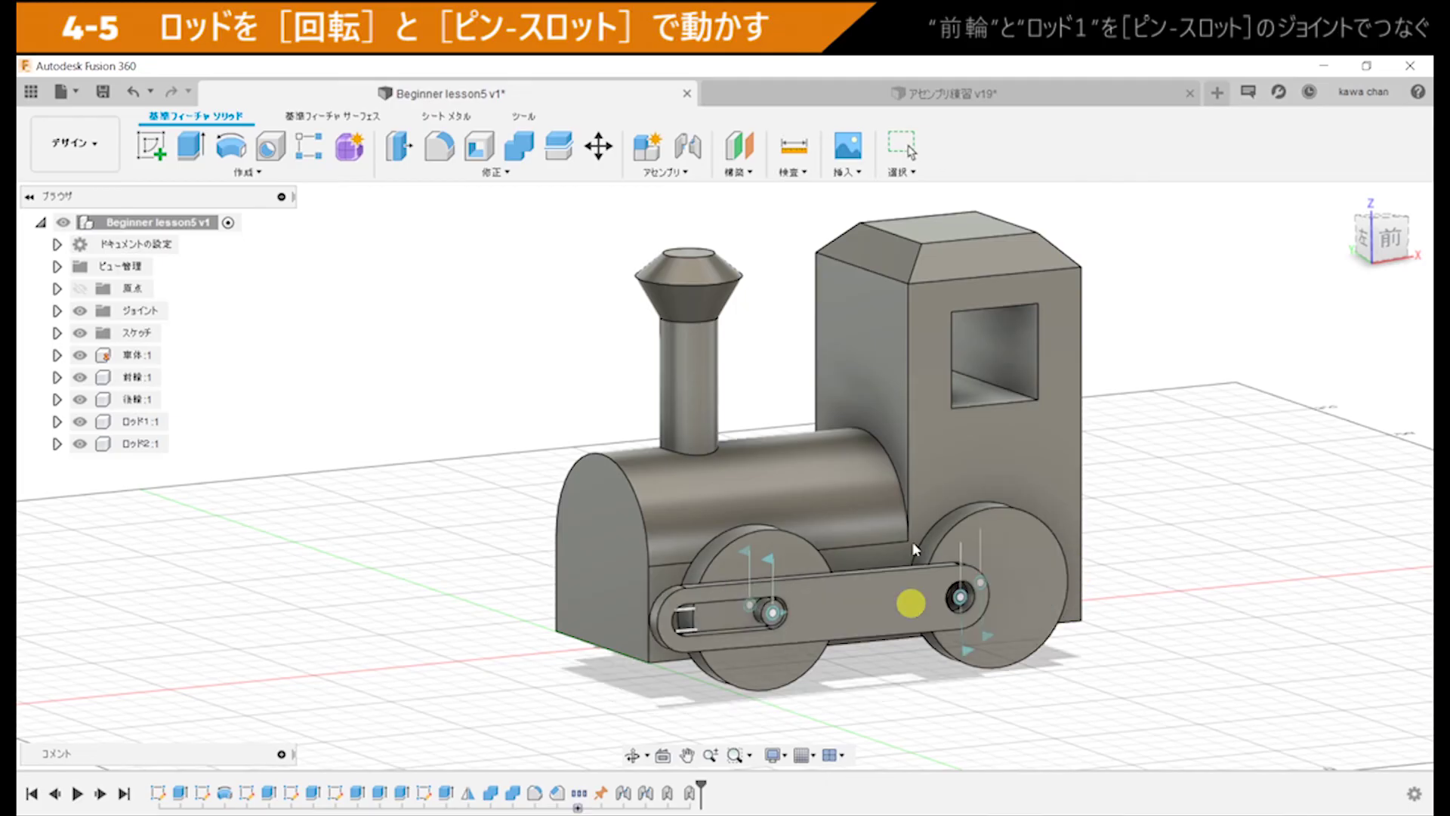
mouse_move(913, 549)
mouse_down()
mouse_move(953, 611)
mouse_move(1048, 582)
mouse_move(979, 642)
mouse_move(671, 659)
mouse_move(486, 648)
mouse_up()
mouse_move(470, 647)
shift+middle_down()
mouse_move(676, 644)
mouse_move(767, 687)
mouse_move(738, 602)
shift+middle_up()
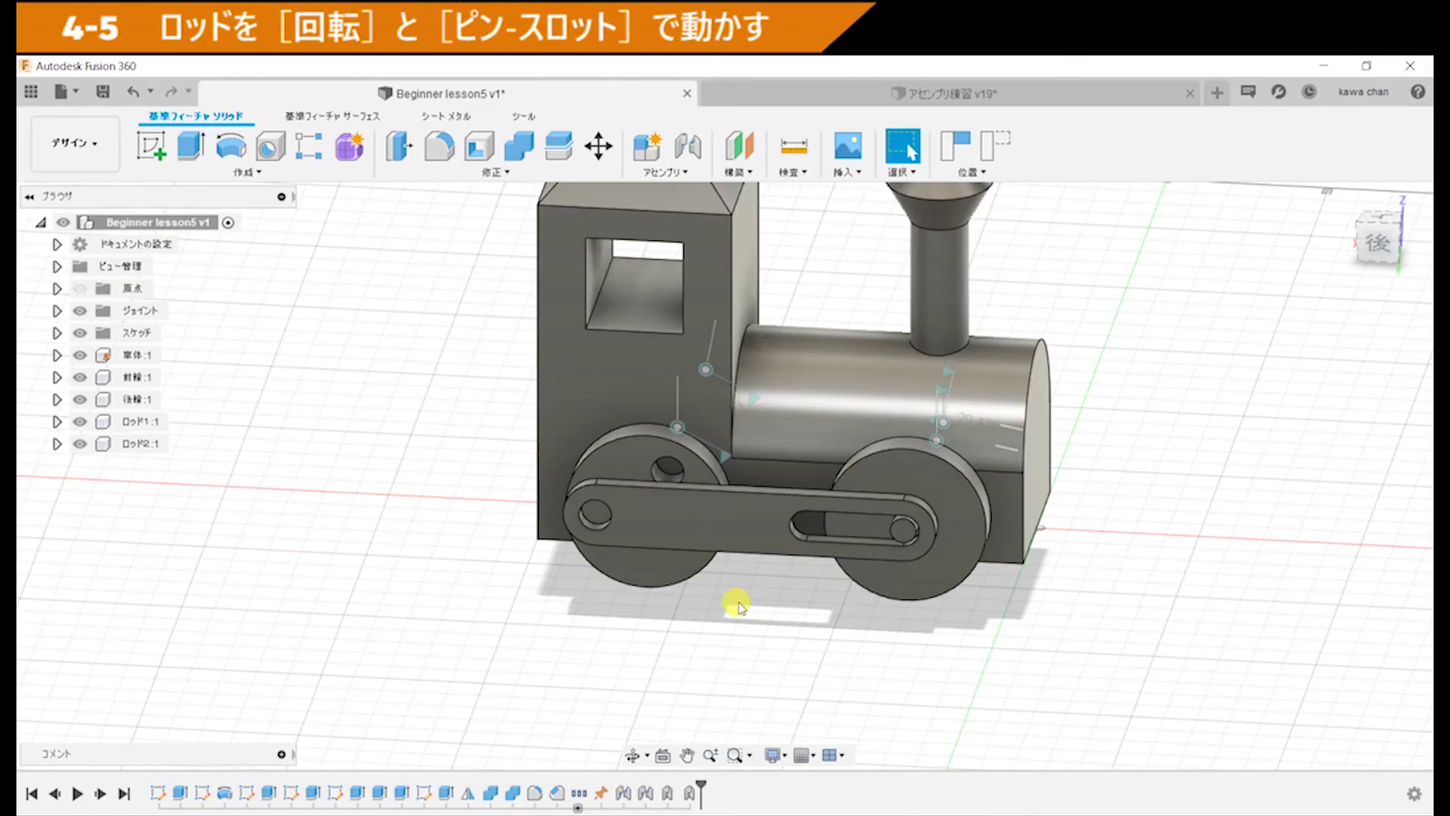
Step: Restore the wheels and Rod1 to their original positions and open the Assemble menu
scroll(767, 570, up, 2)
scroll(783, 615, up, 2)
scroll(780, 629, up, 2)
scroll(778, 623, up, 2)
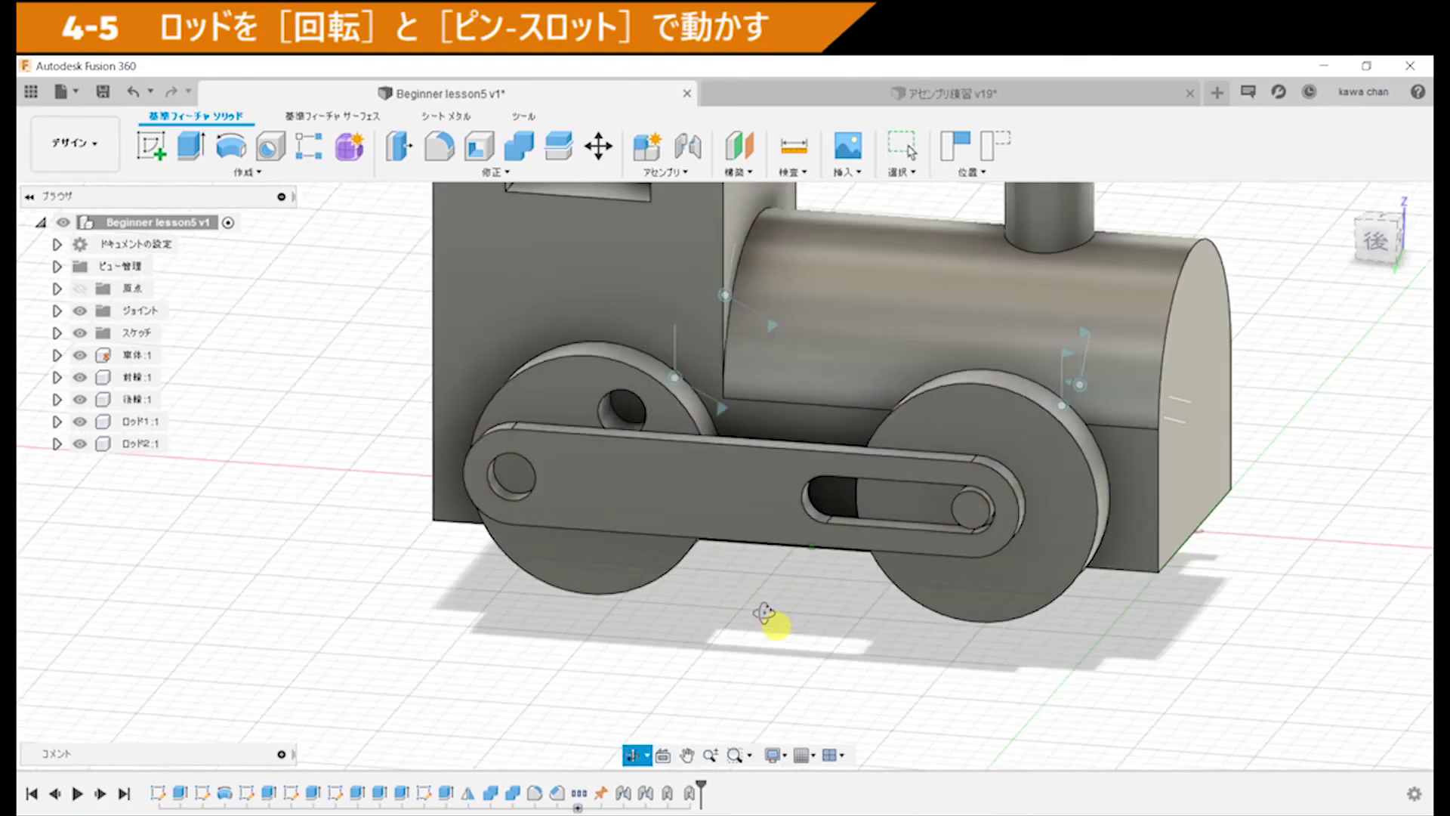
scroll(776, 604, up, 2)
scroll(746, 637, up, 2)
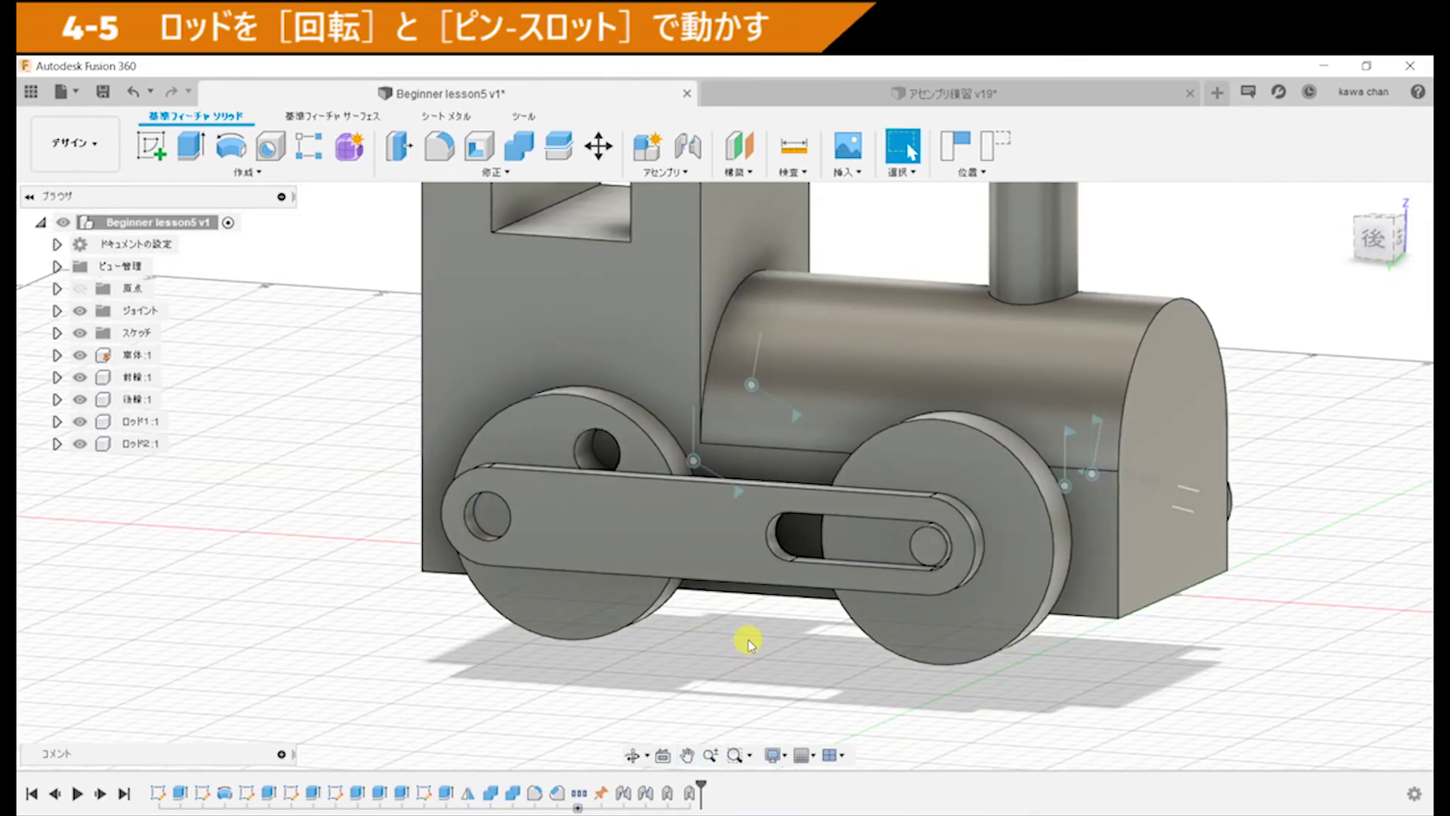
click(1005, 154)
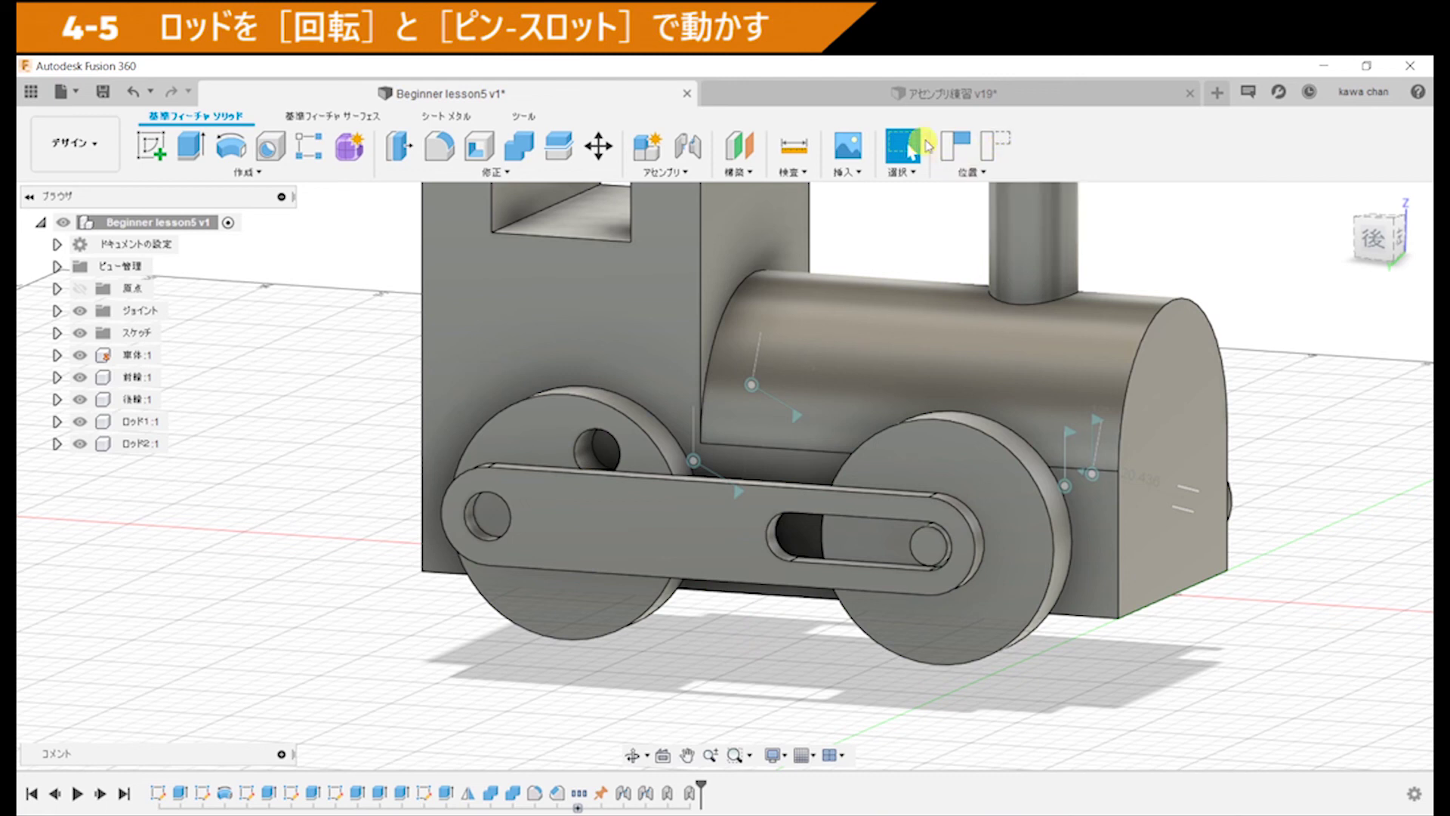
click(996, 148)
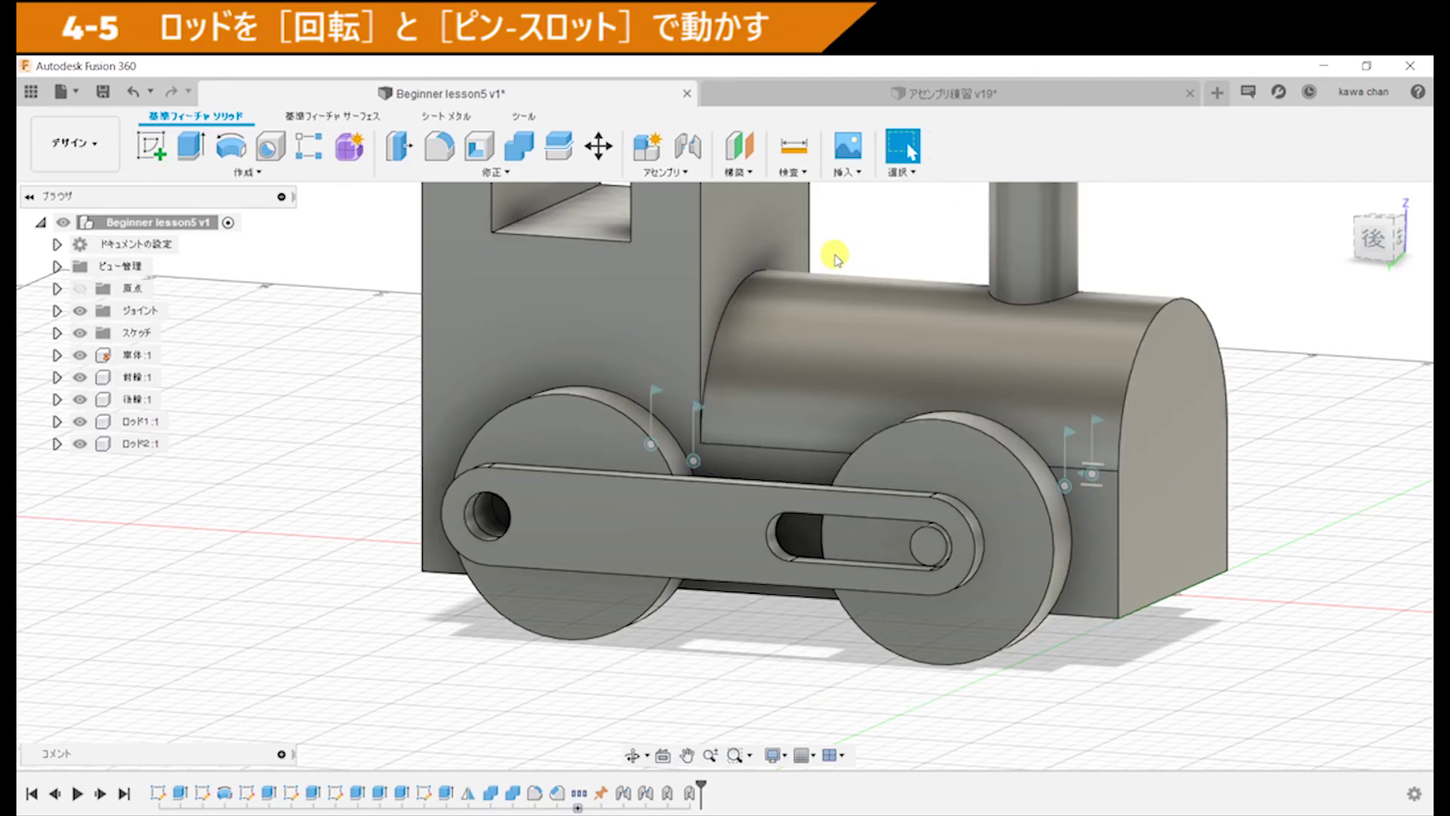
click(693, 175)
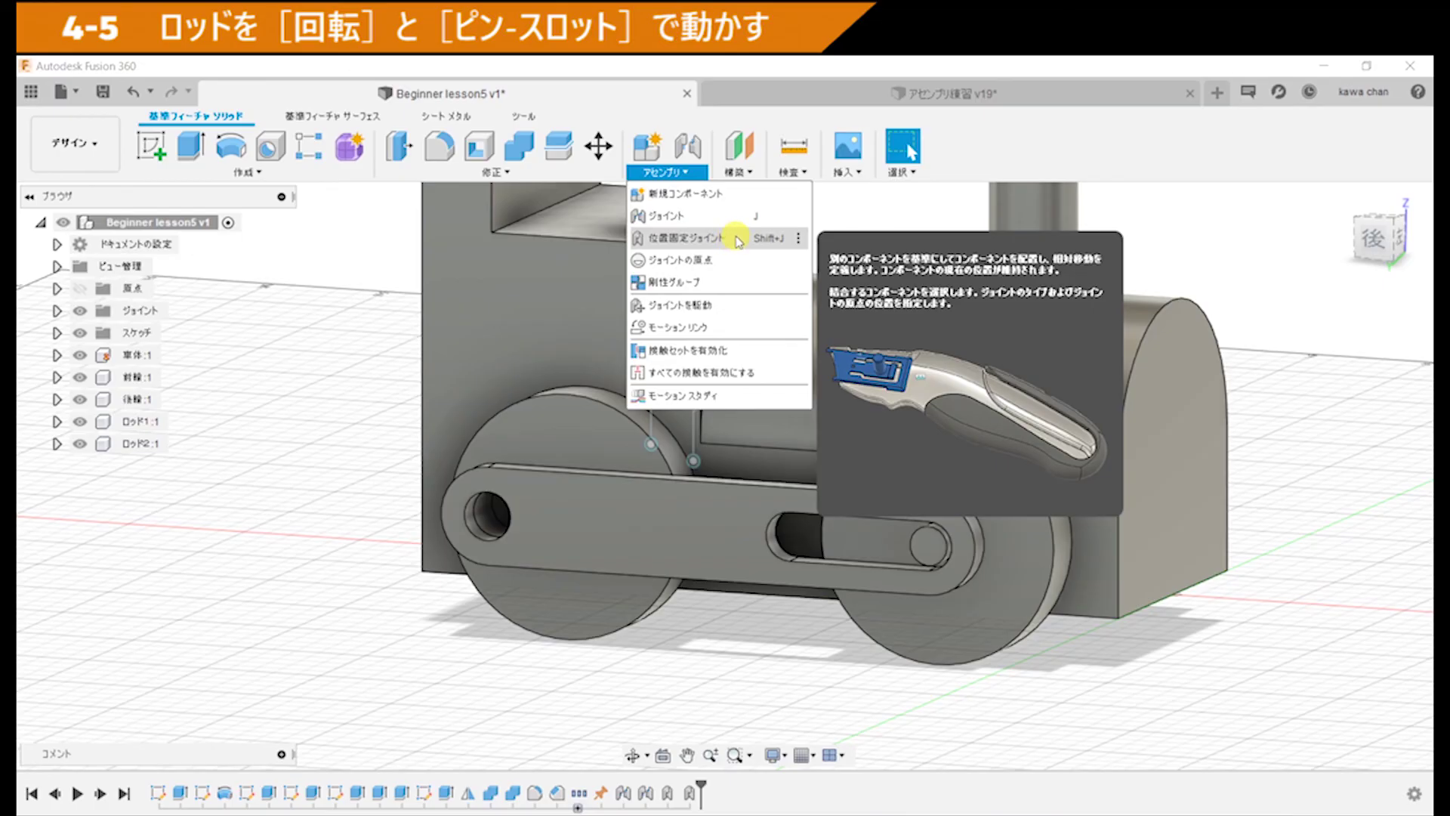
Step: Start an as-built joint between the rear wheel and ロッド2, placed at the rod hole's centre
click(738, 240)
scroll(674, 704, up, 3)
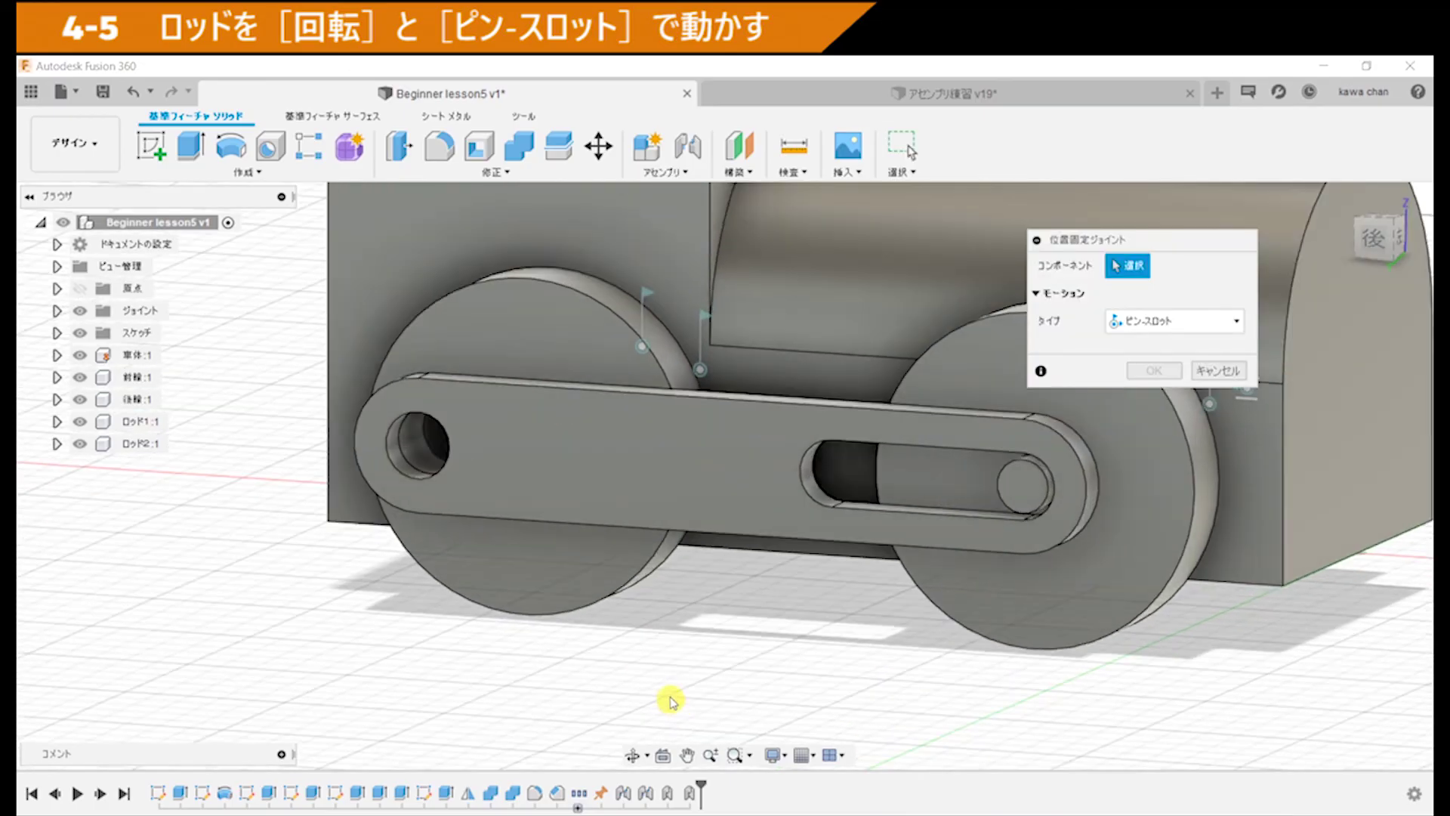
click(522, 328)
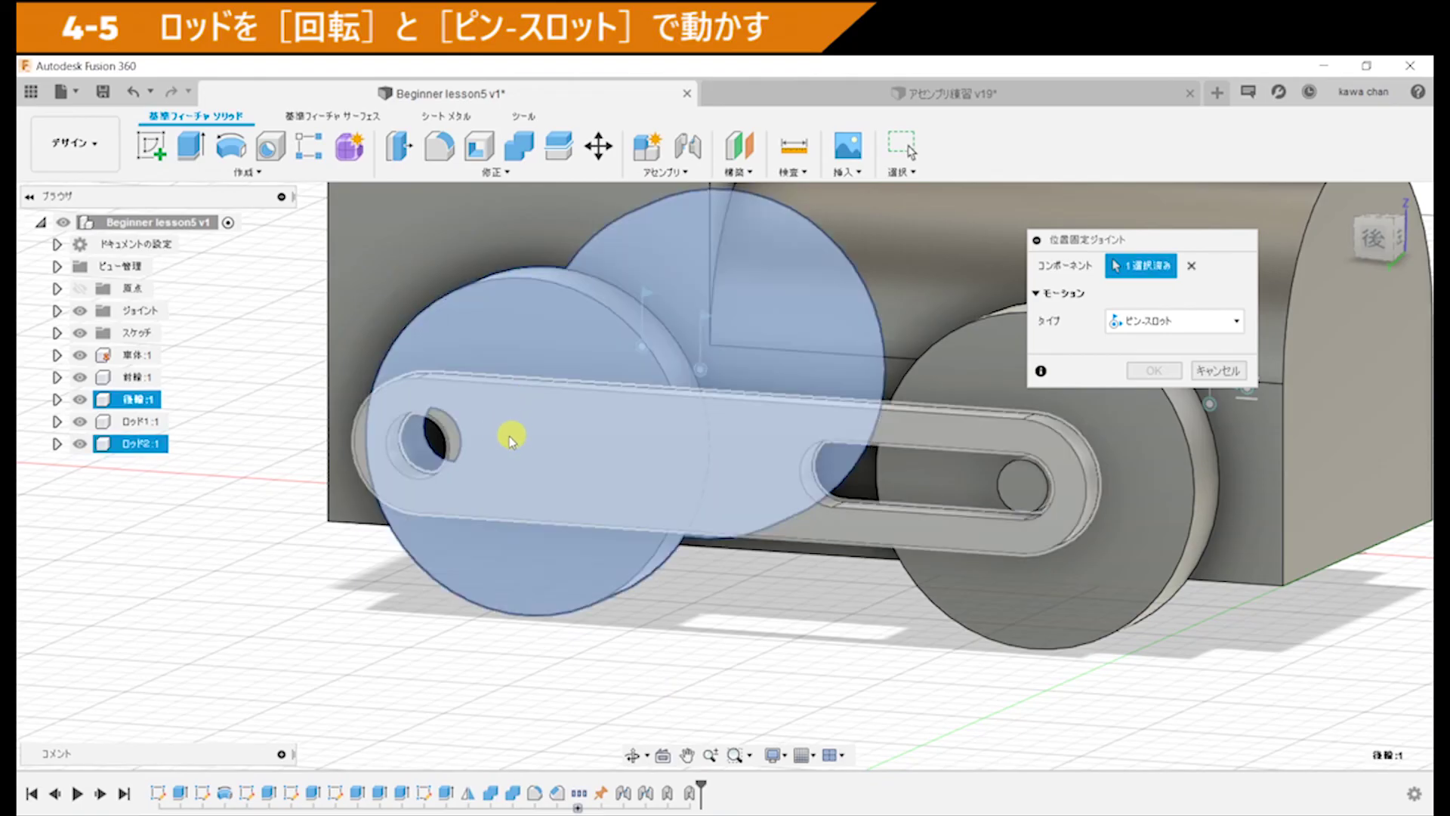
click(516, 433)
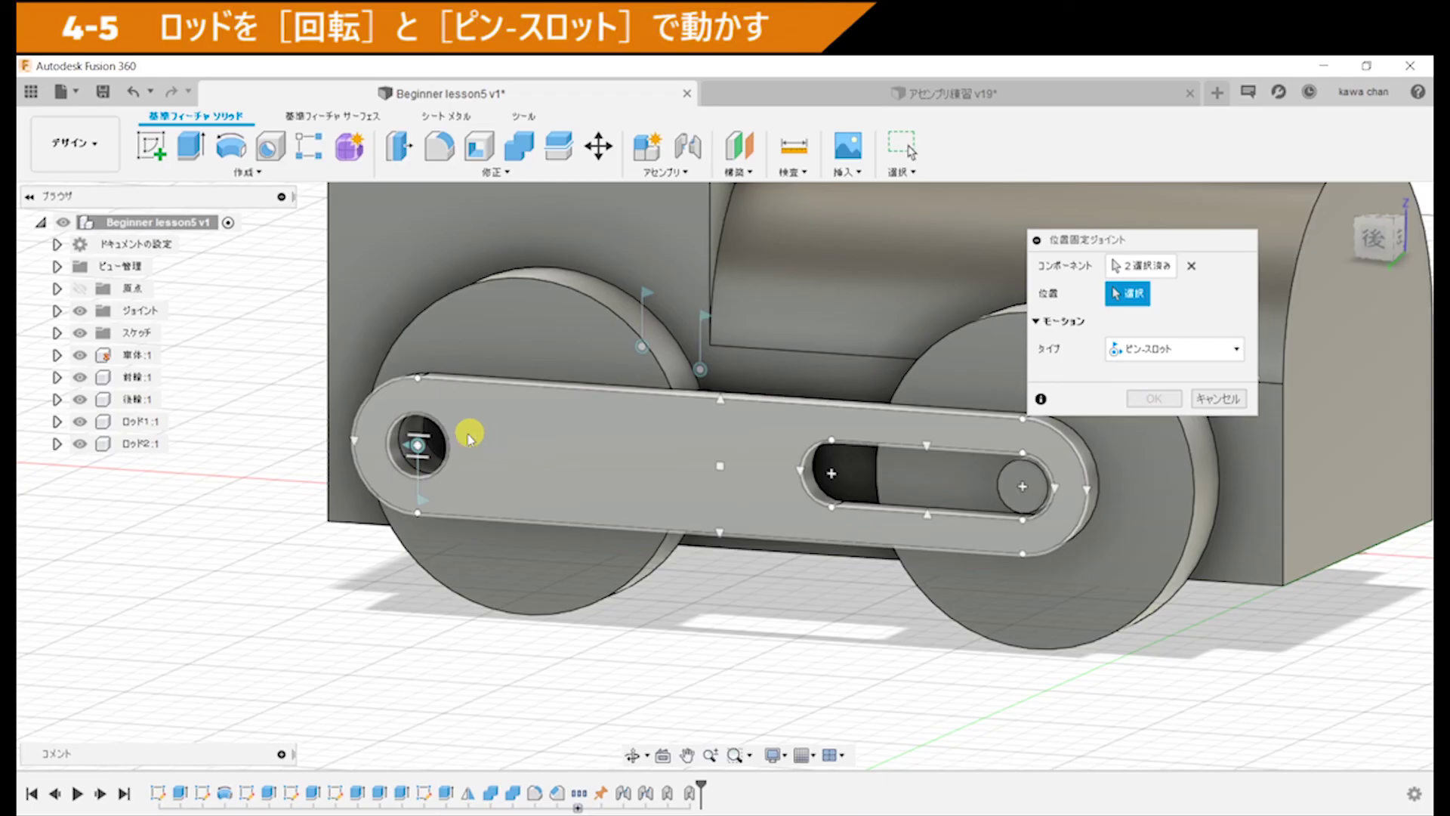
click(415, 447)
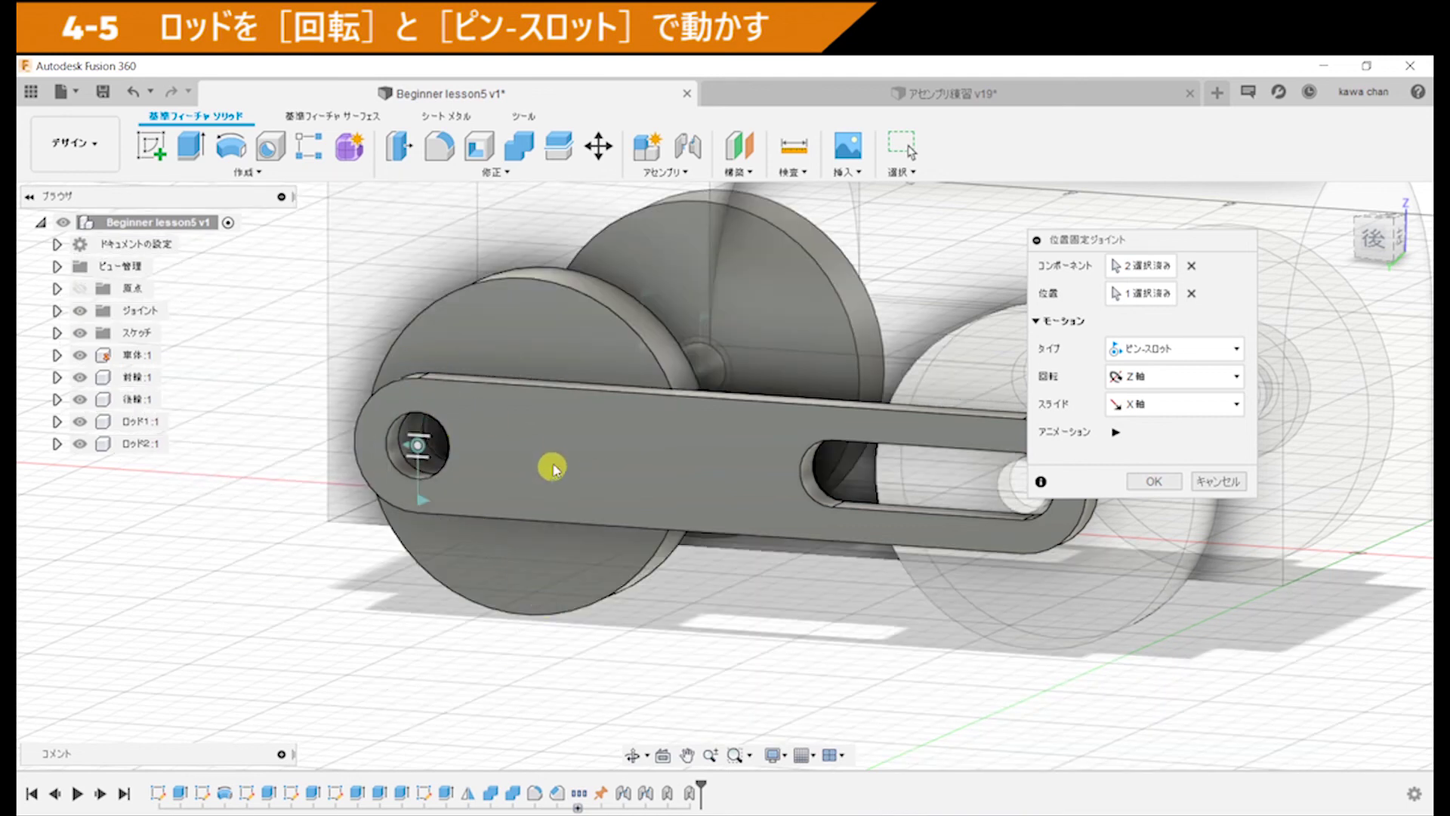
Step: Set the joint type to revolute about Z, preview the rotation, and confirm
click(1186, 355)
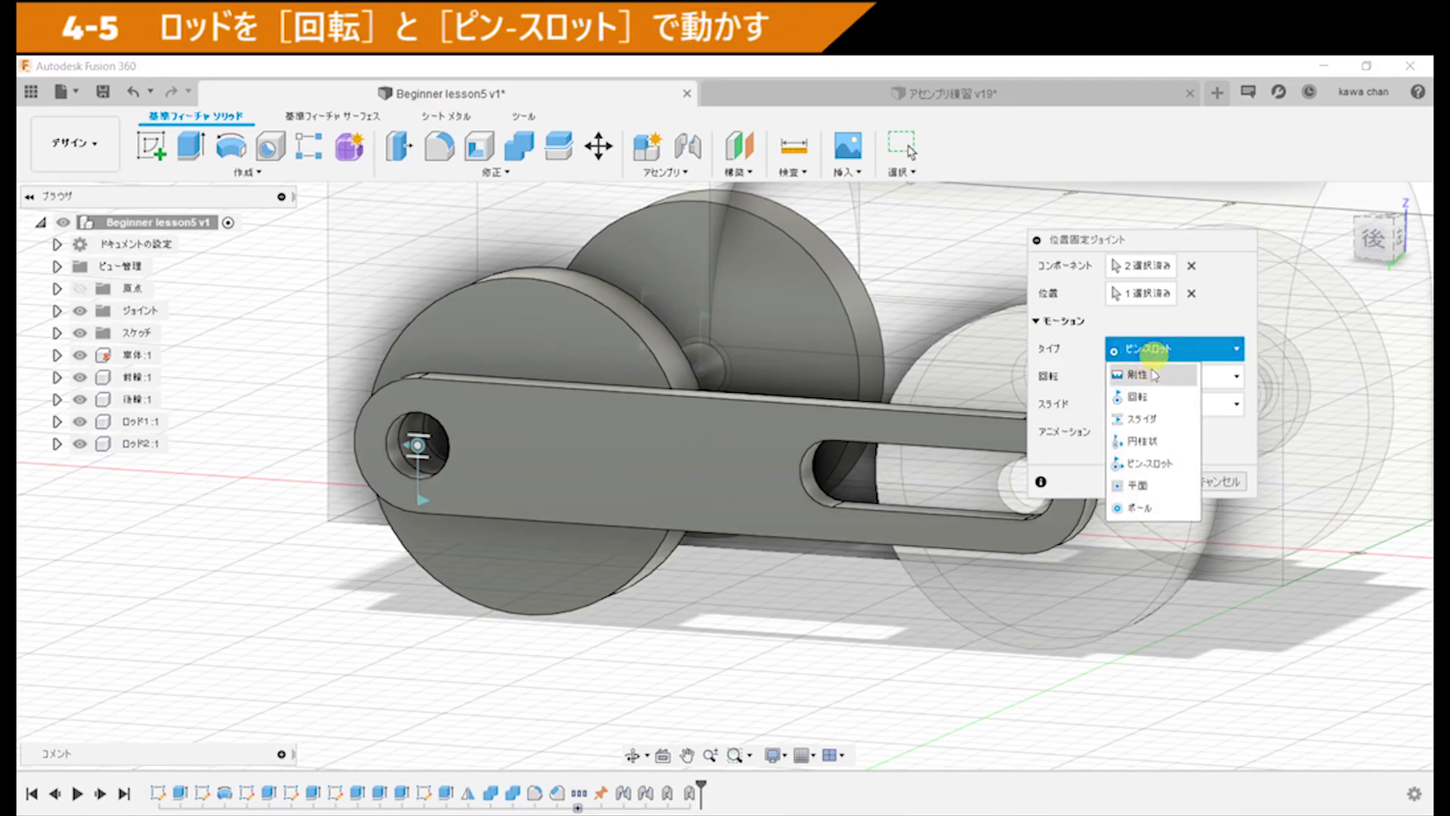
click(1144, 396)
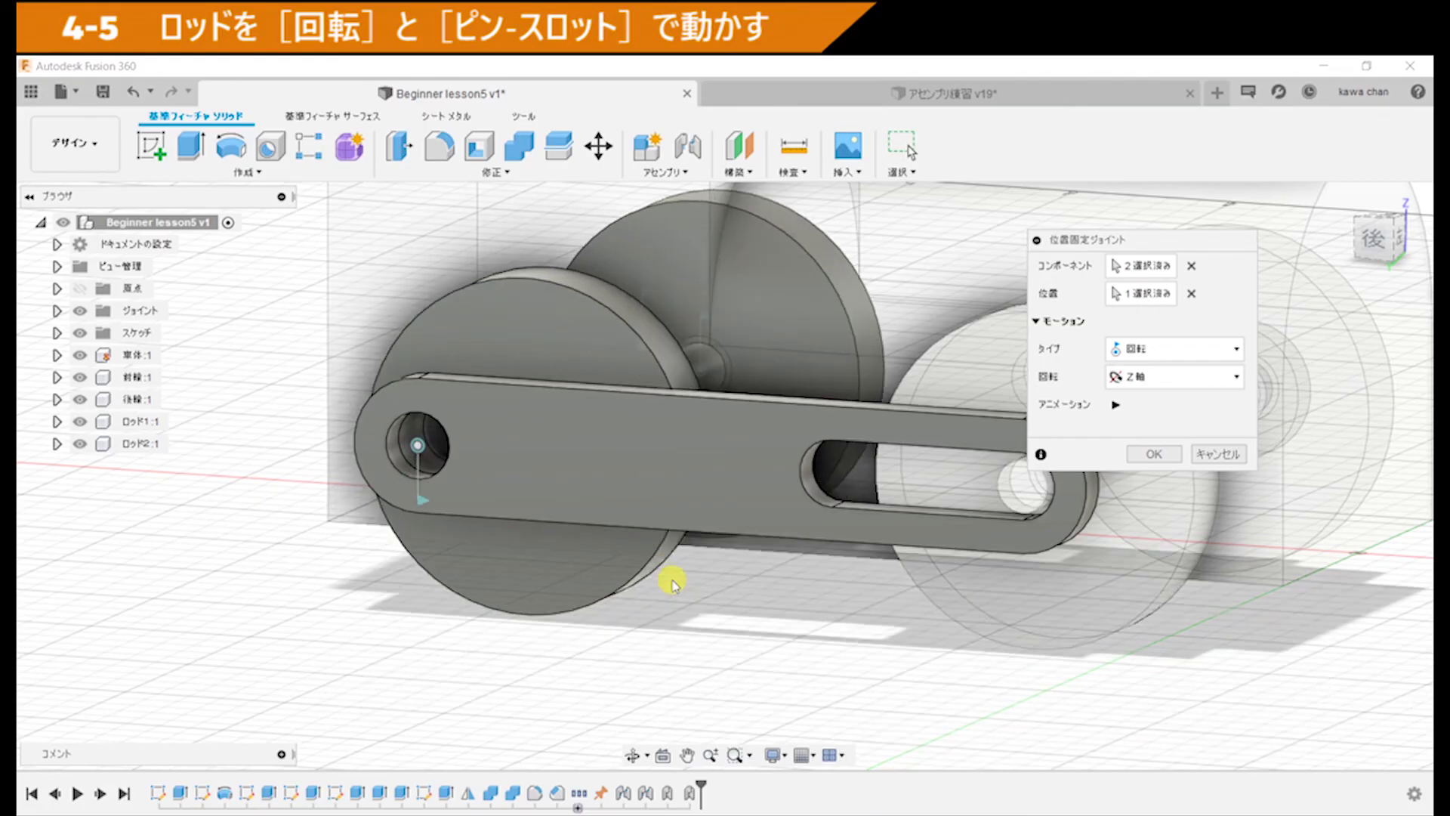
click(1116, 404)
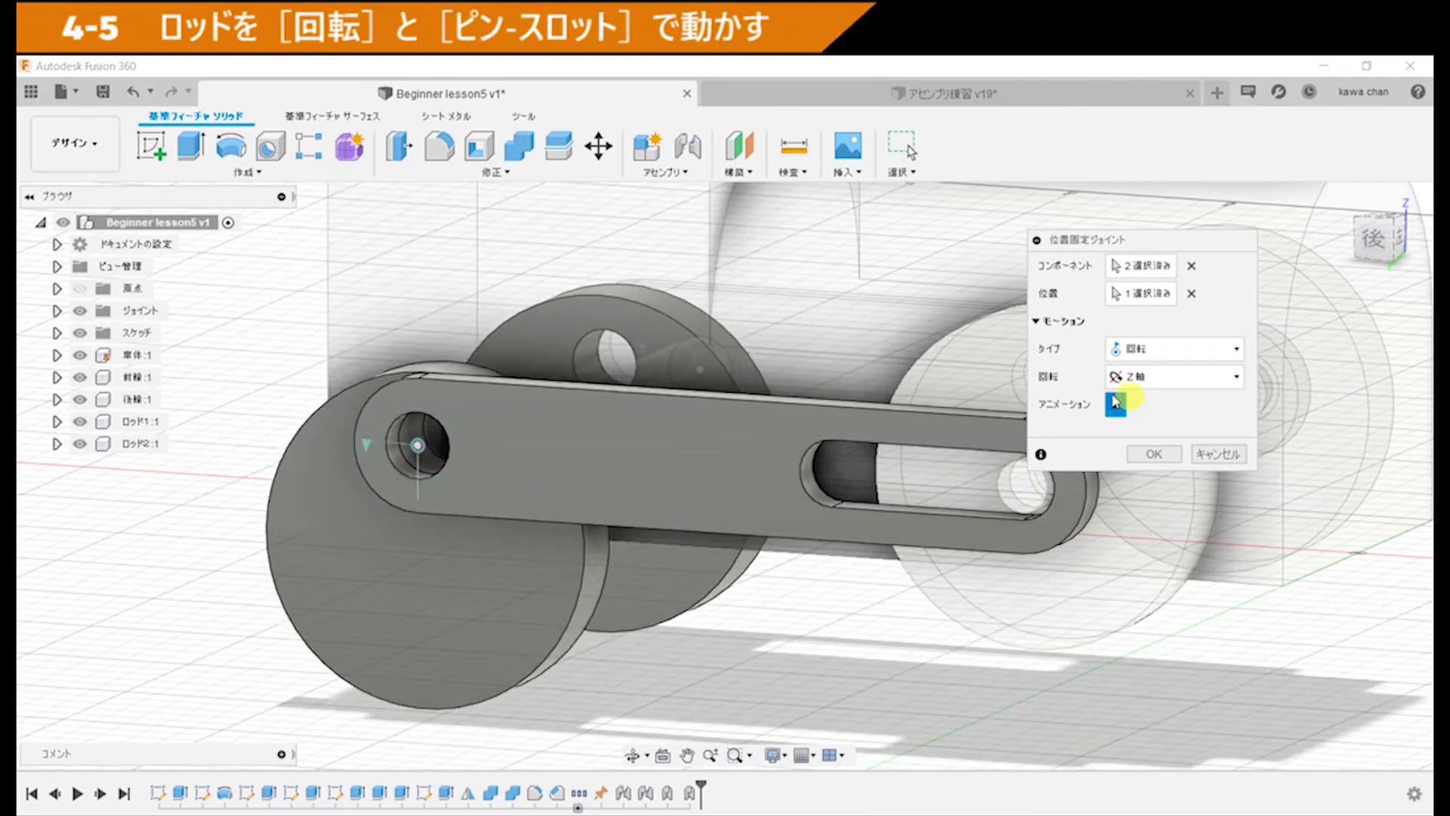
click(1164, 457)
middle_drag(754, 609, 621, 610)
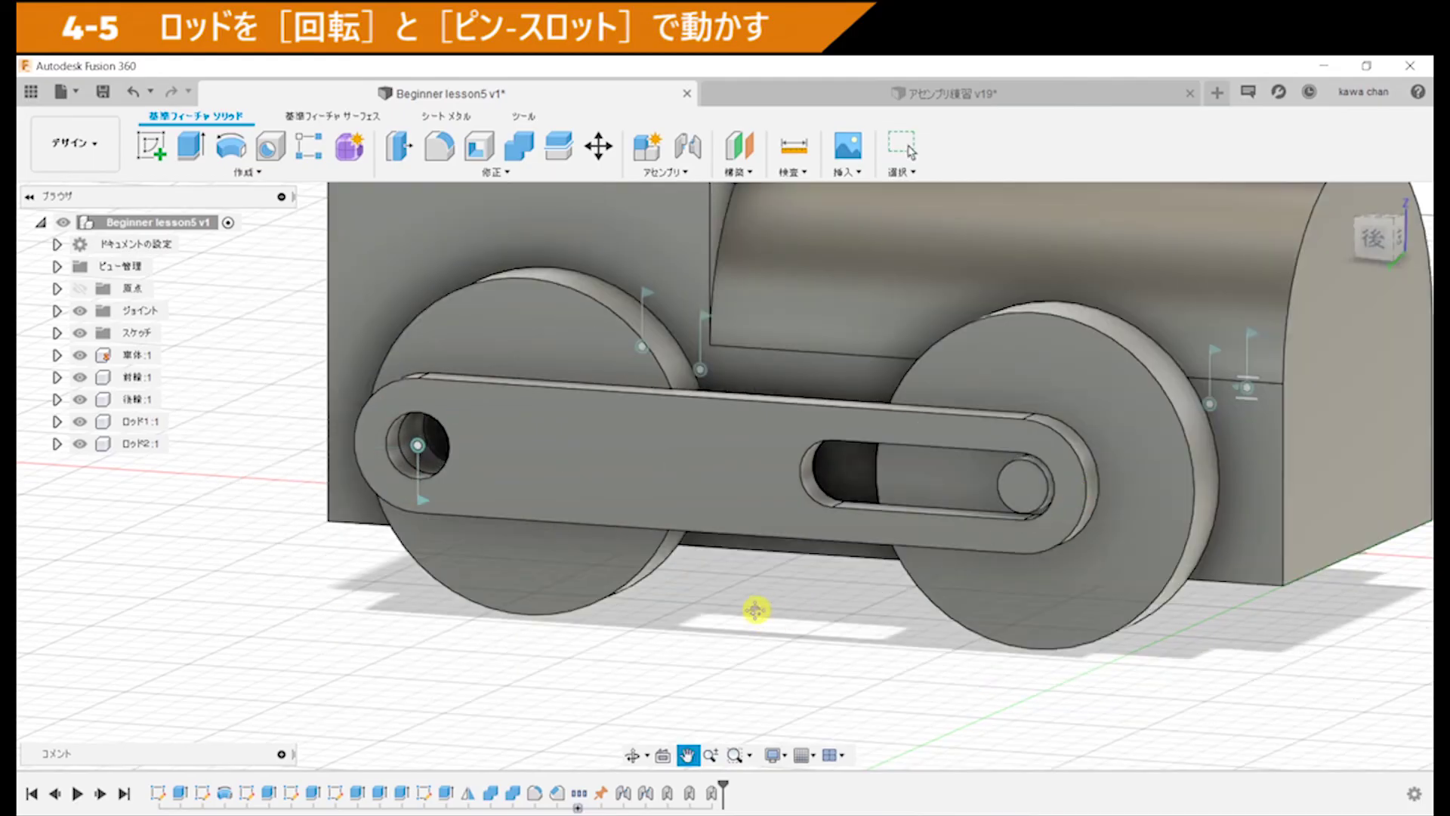
Step: Drag the rod to confirm the wheels turn with it, then restore their original position
drag(826, 599, 456, 536)
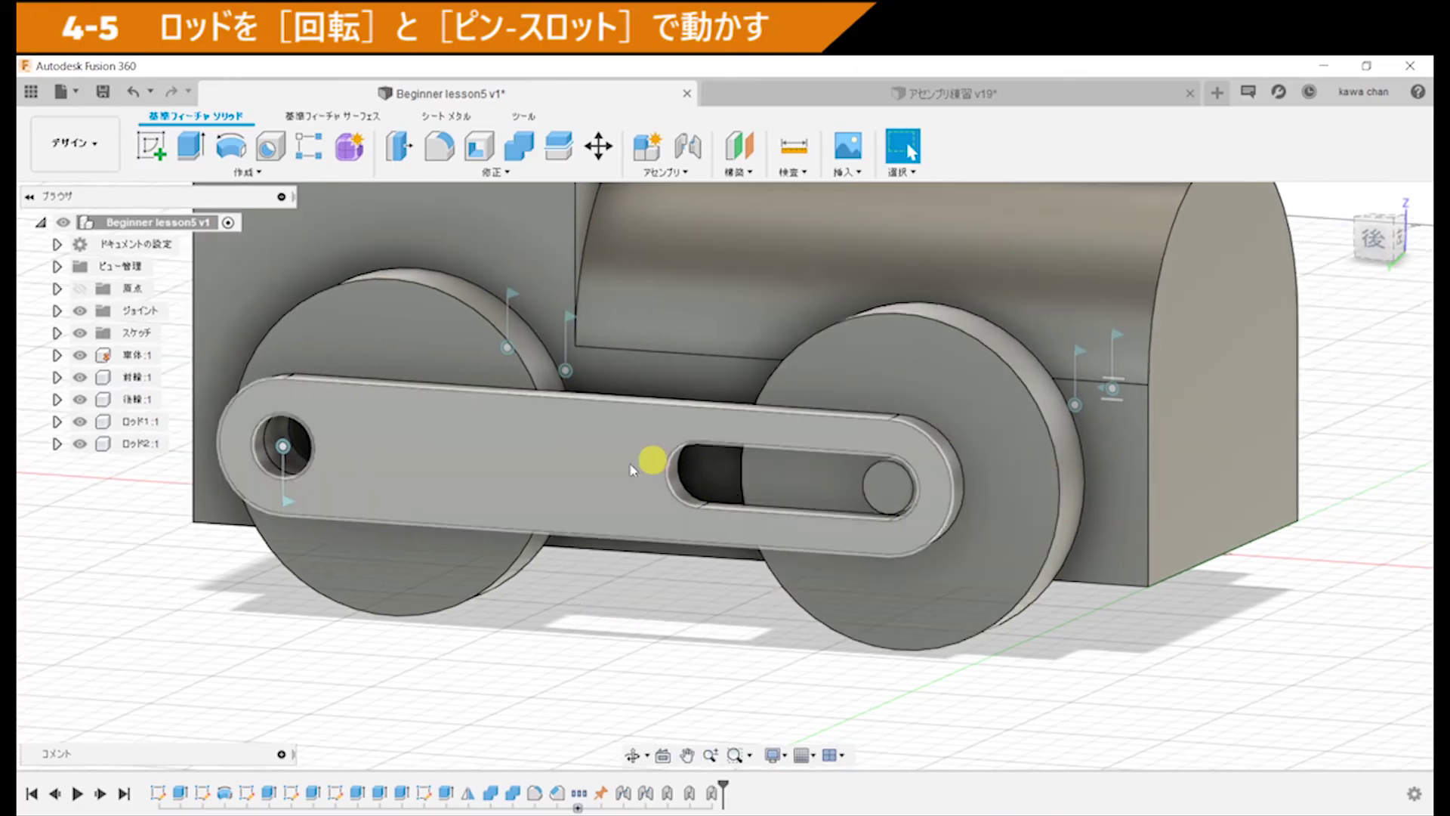
drag(462, 368, 829, 324)
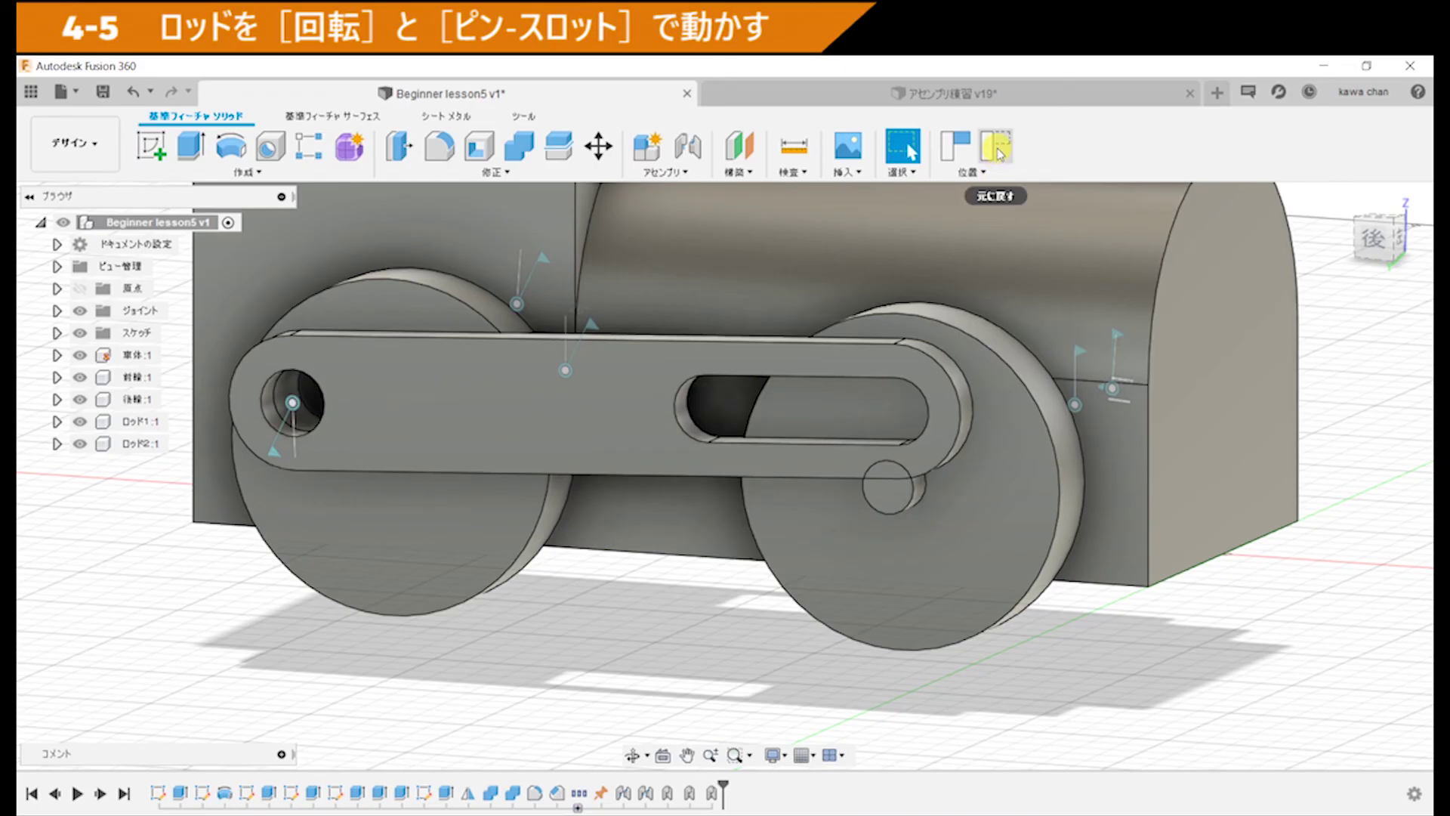
click(994, 145)
click(815, 693)
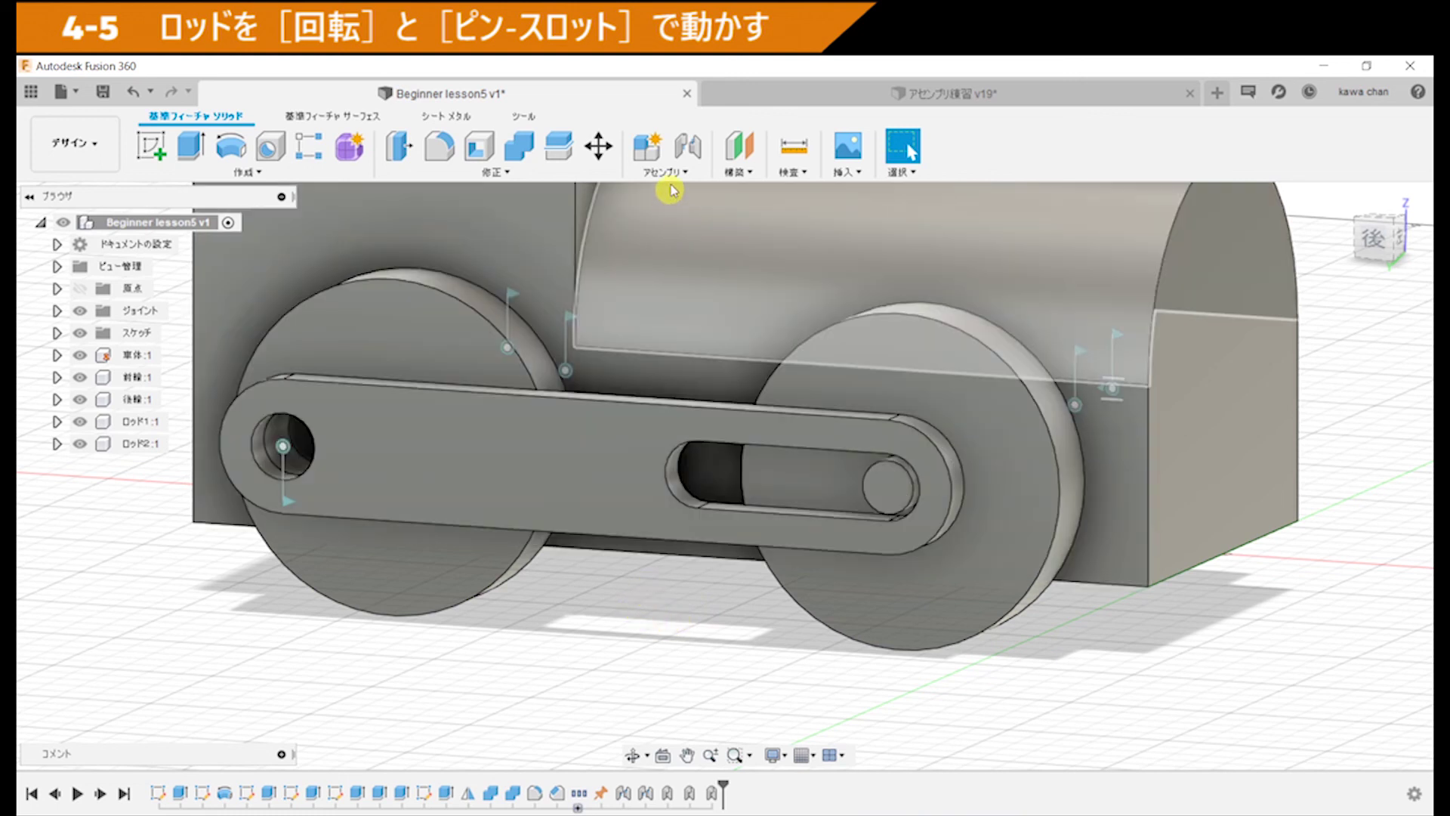
click(694, 174)
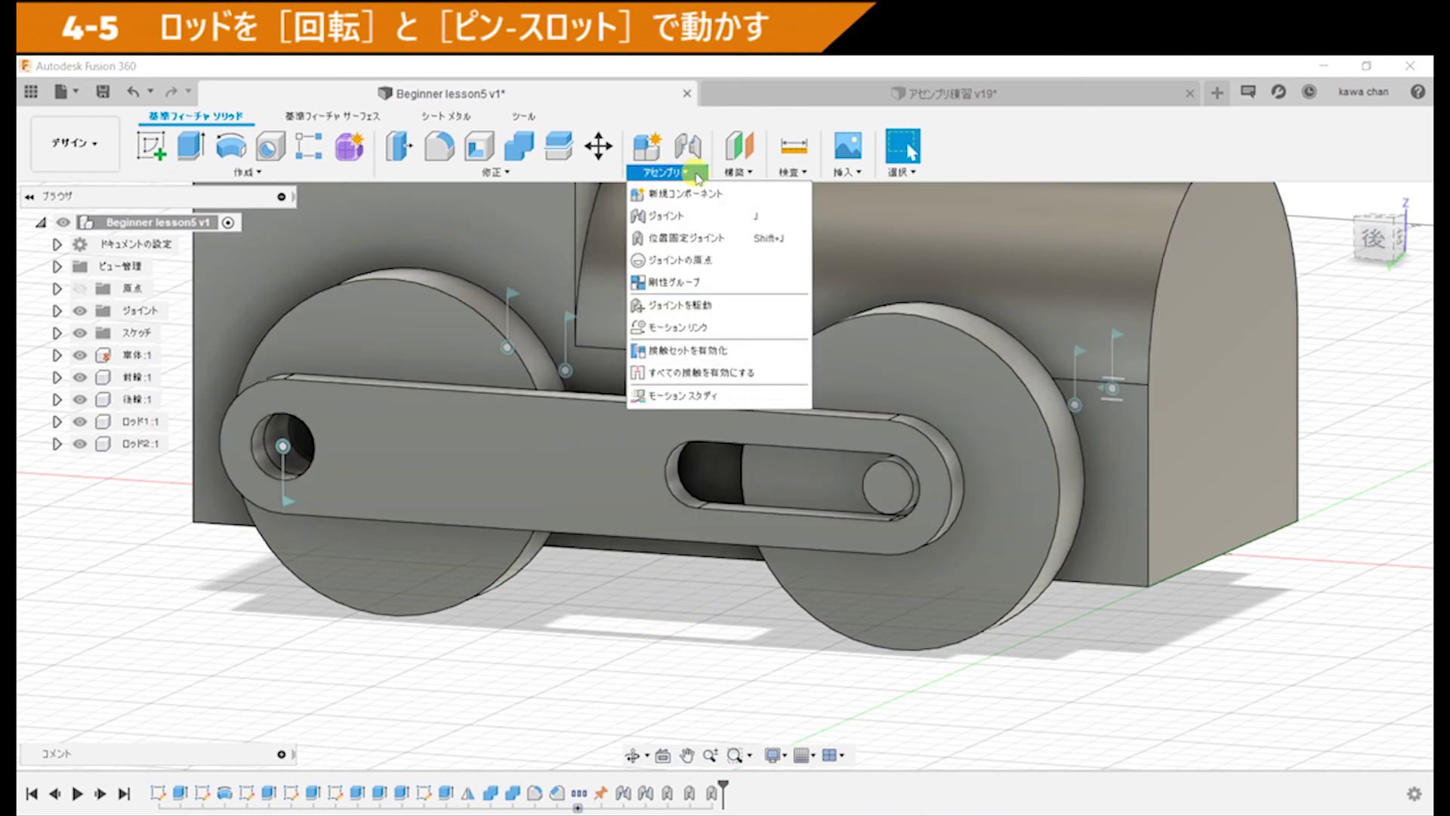
Step: Begin an as-built joint between the front wheel and the rod, located at the pin's centre
click(739, 239)
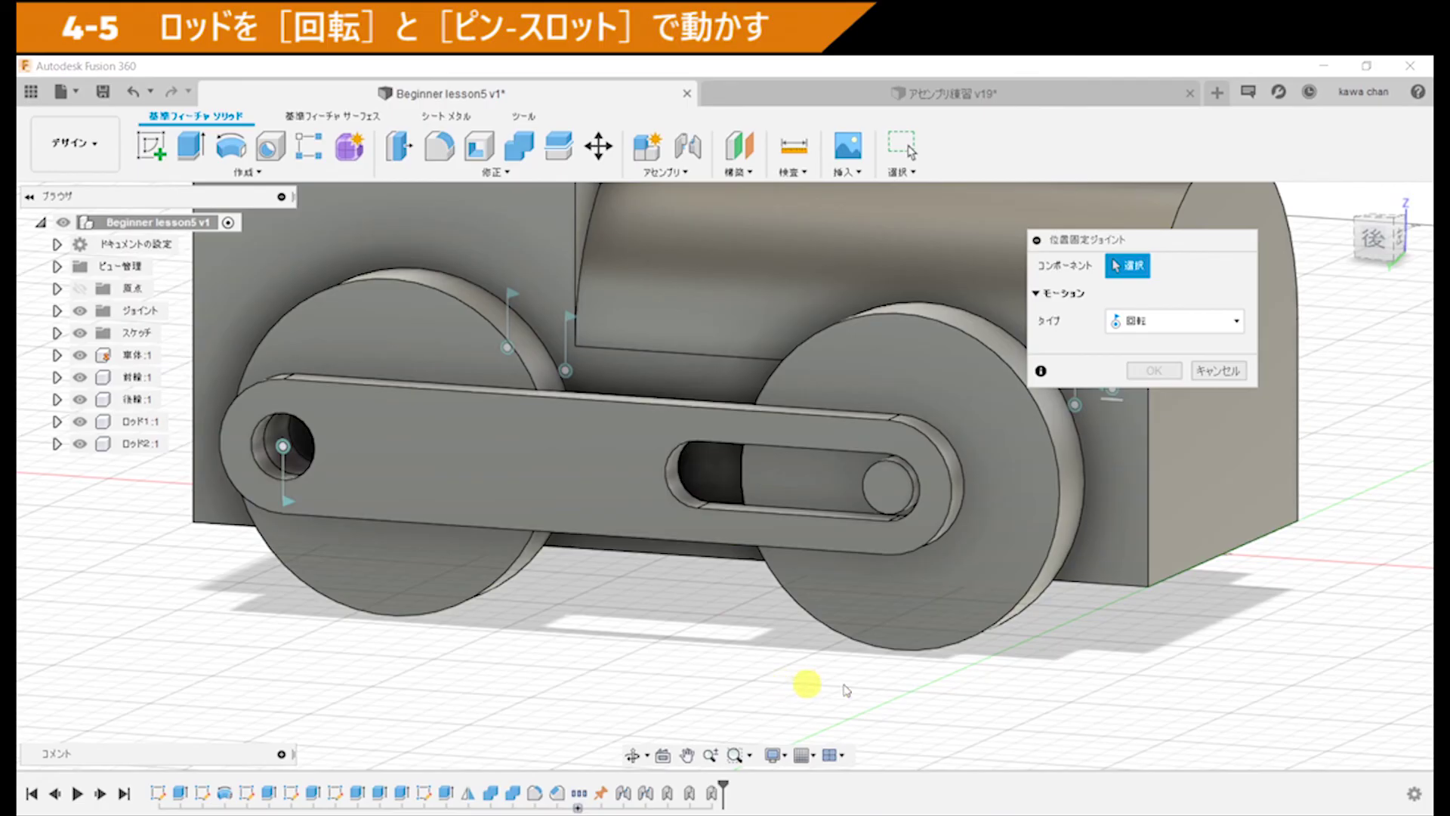
click(945, 385)
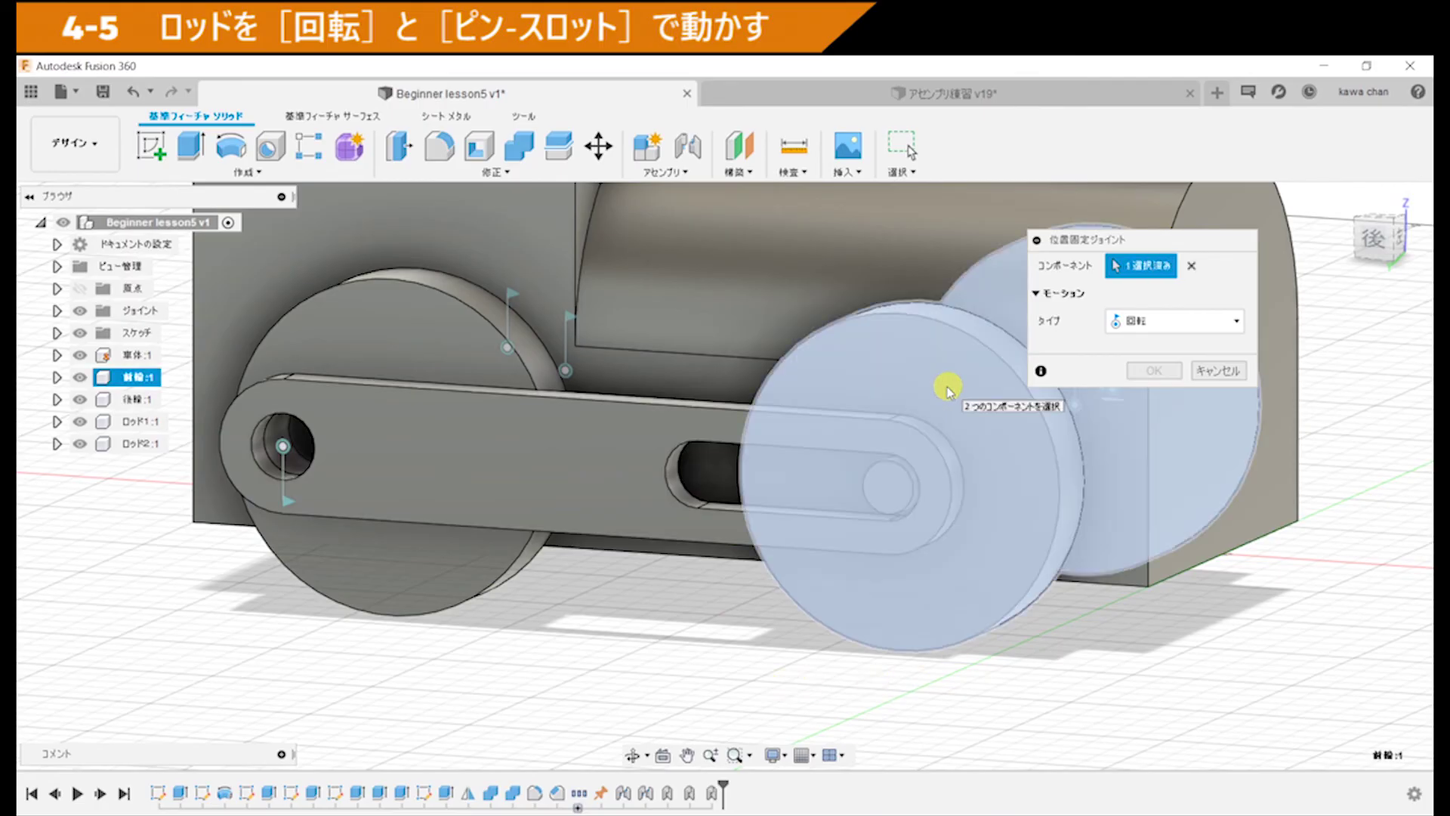
click(597, 452)
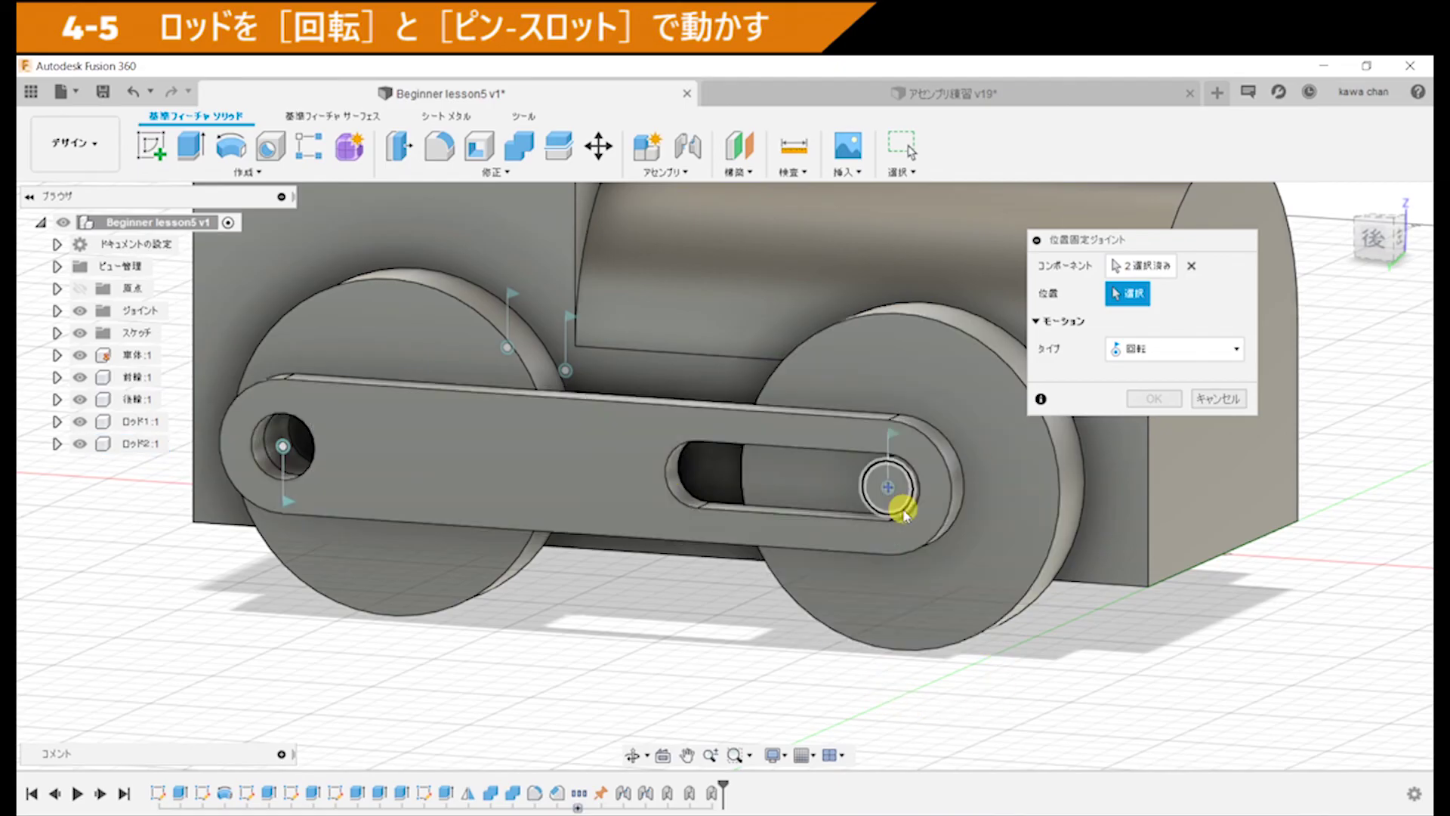
scroll(894, 504, up, 1)
scroll(899, 498, up, 2)
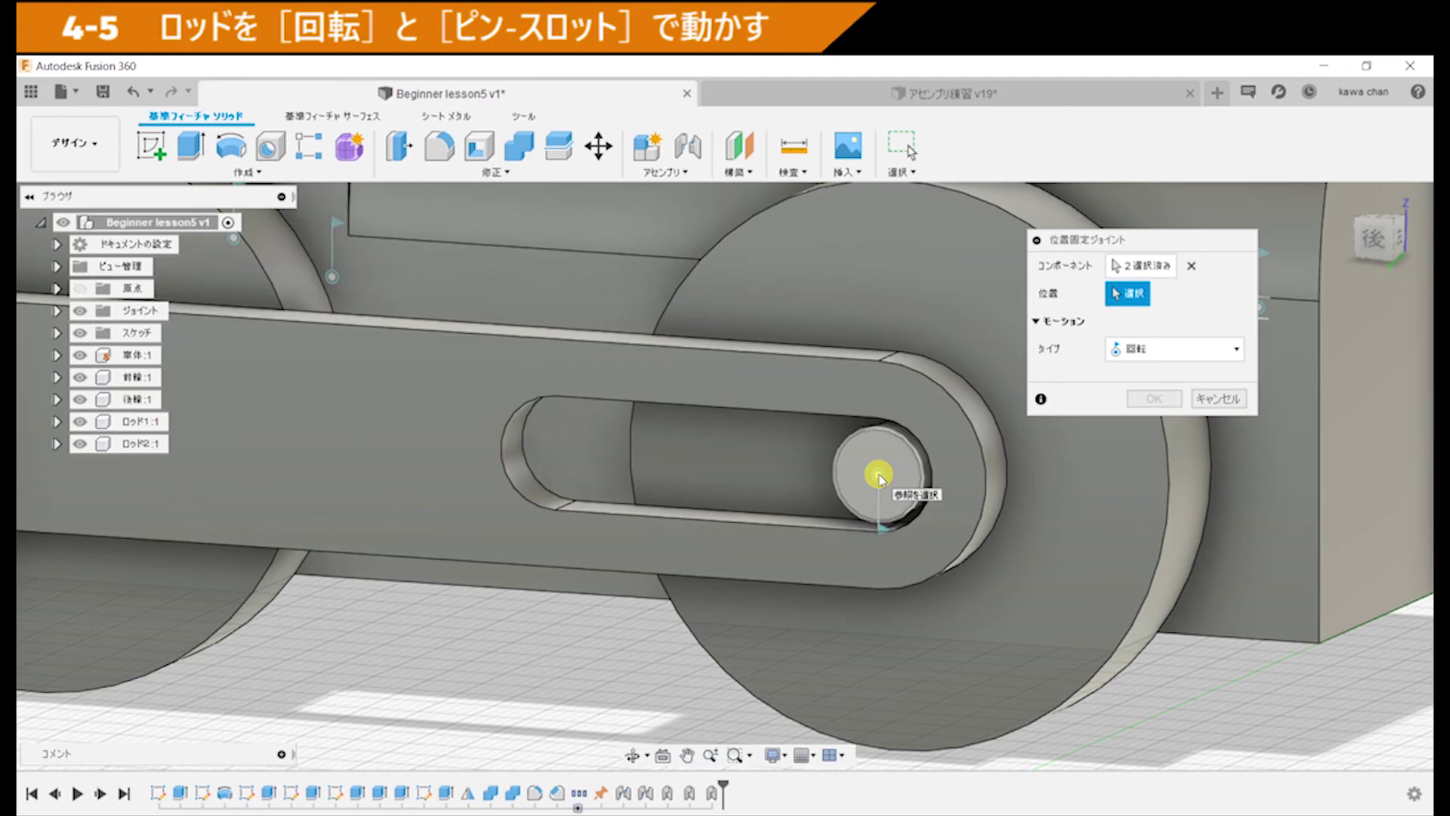
click(879, 474)
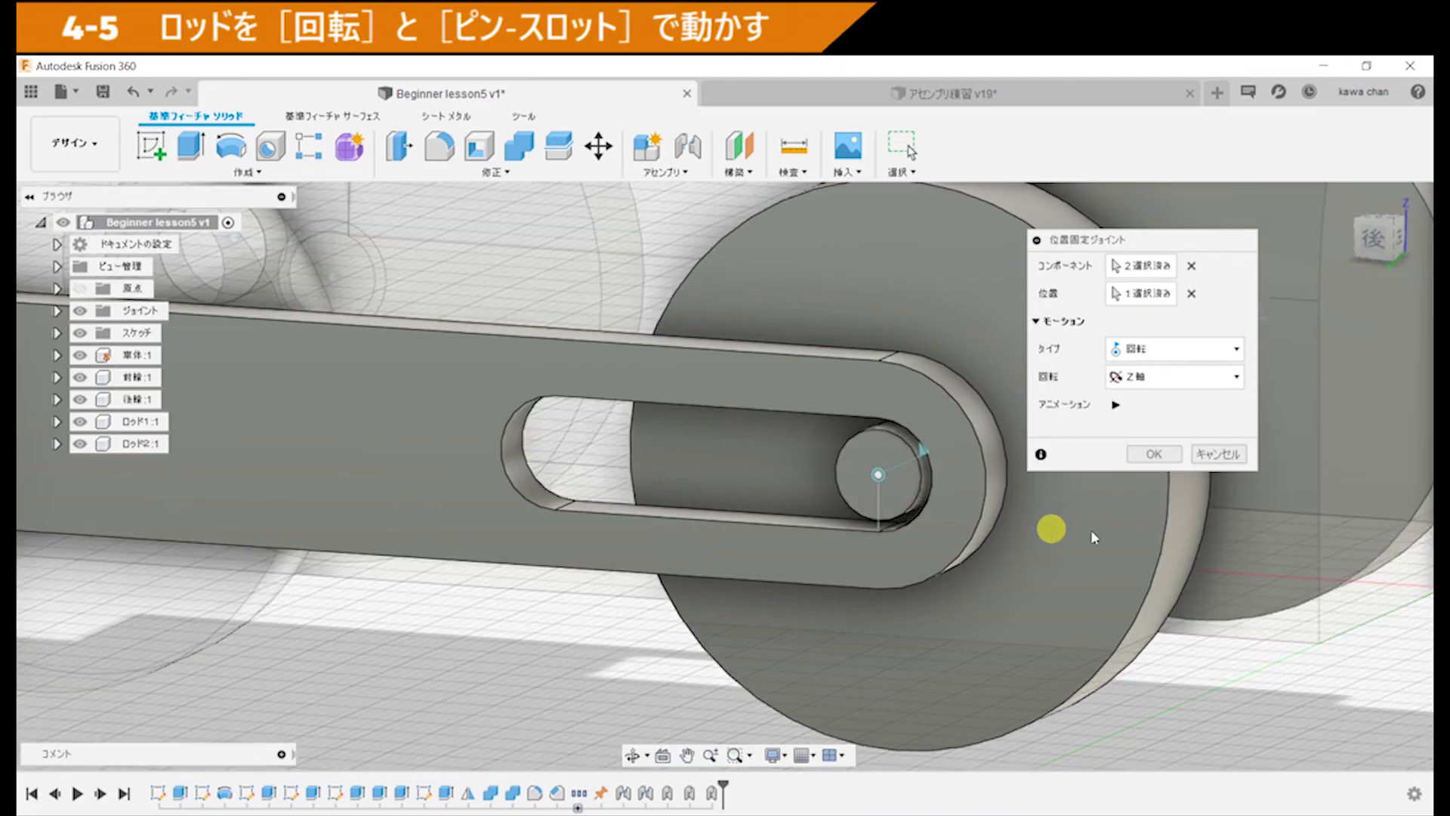
scroll(1091, 528, down, 3)
middle_drag(1088, 536, 1012, 493)
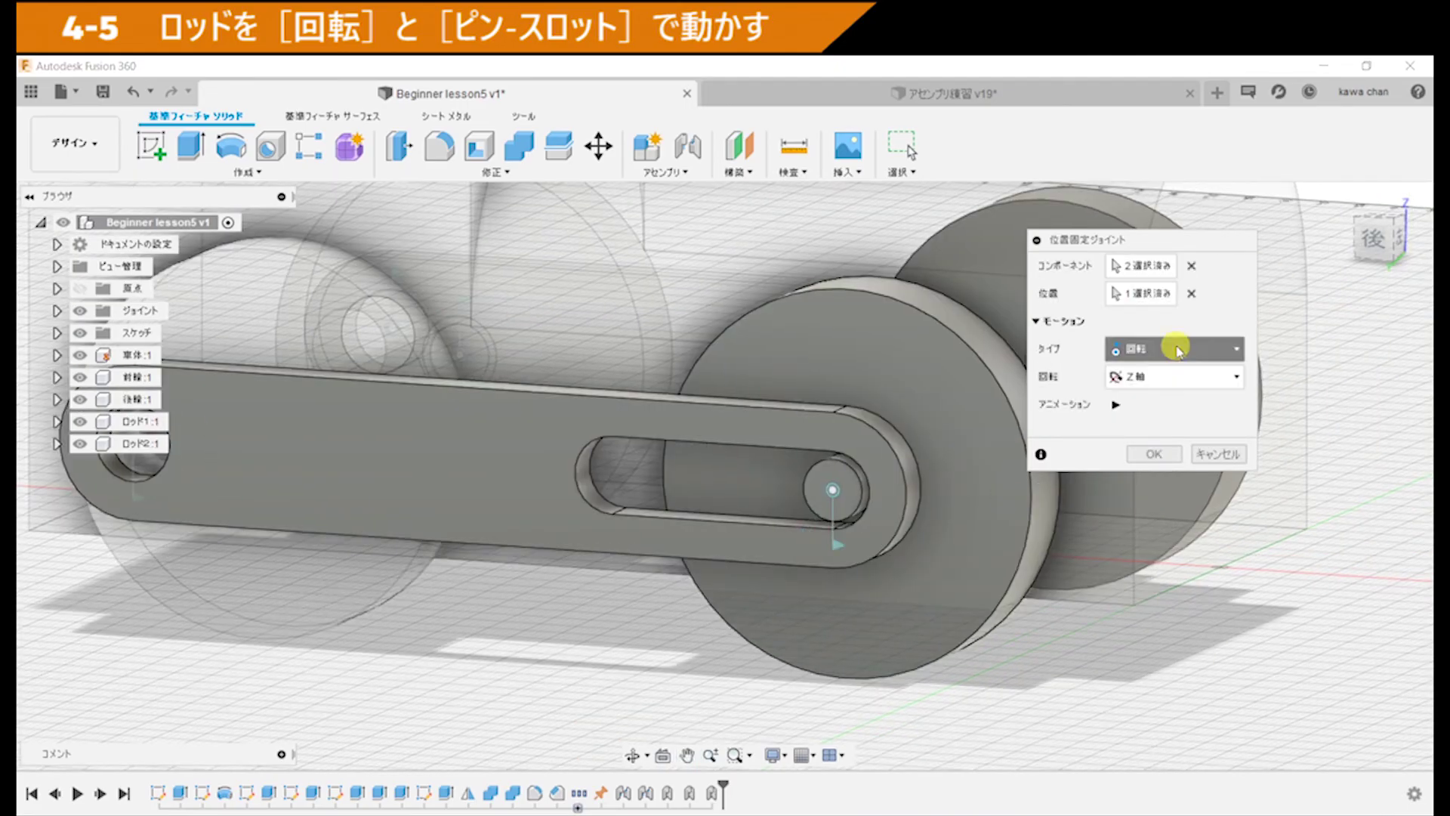
Step: Make the joint Pin-Slot, preview the pin sliding in the slot, and confirm it
click(1179, 348)
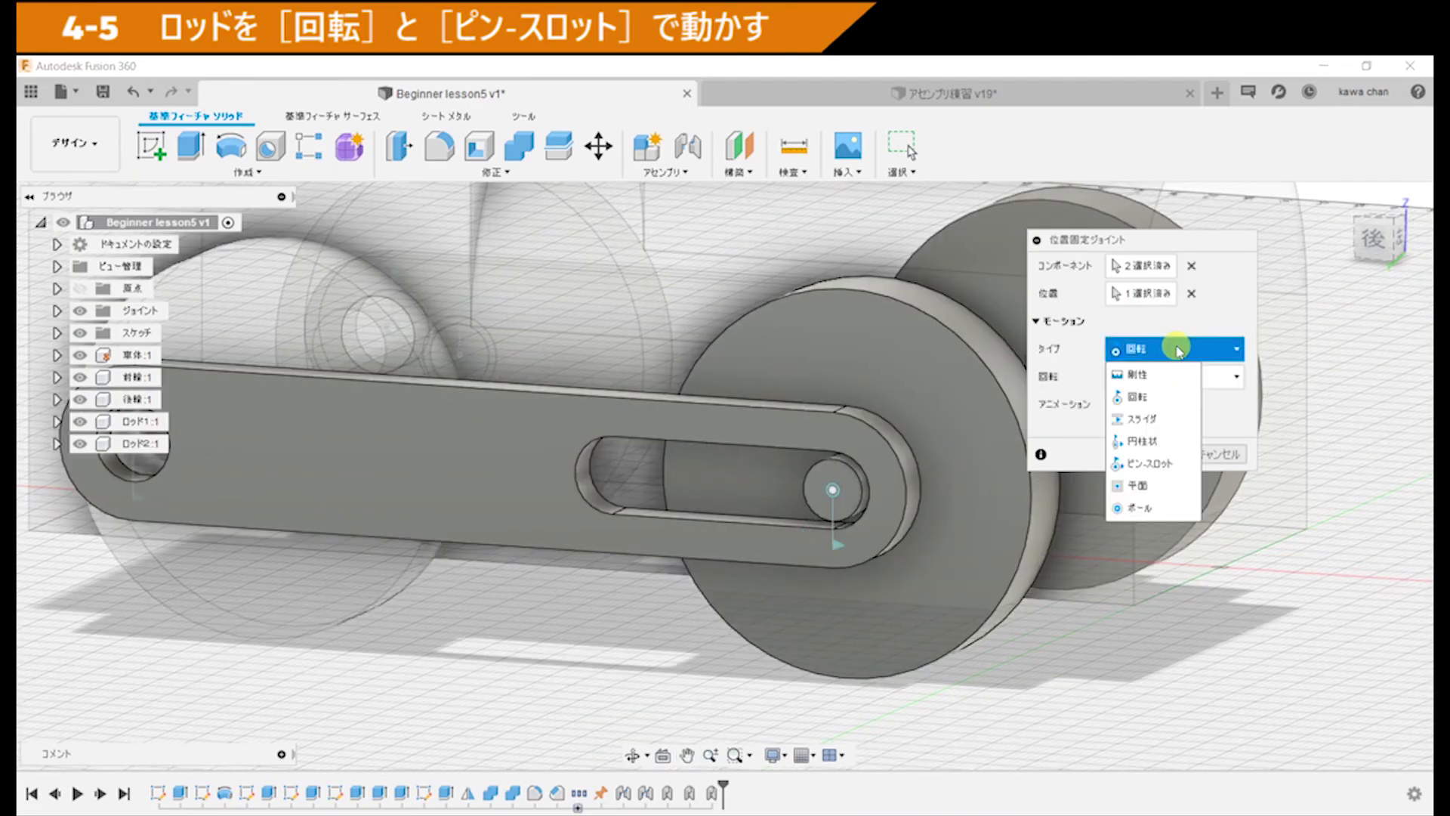
click(1180, 463)
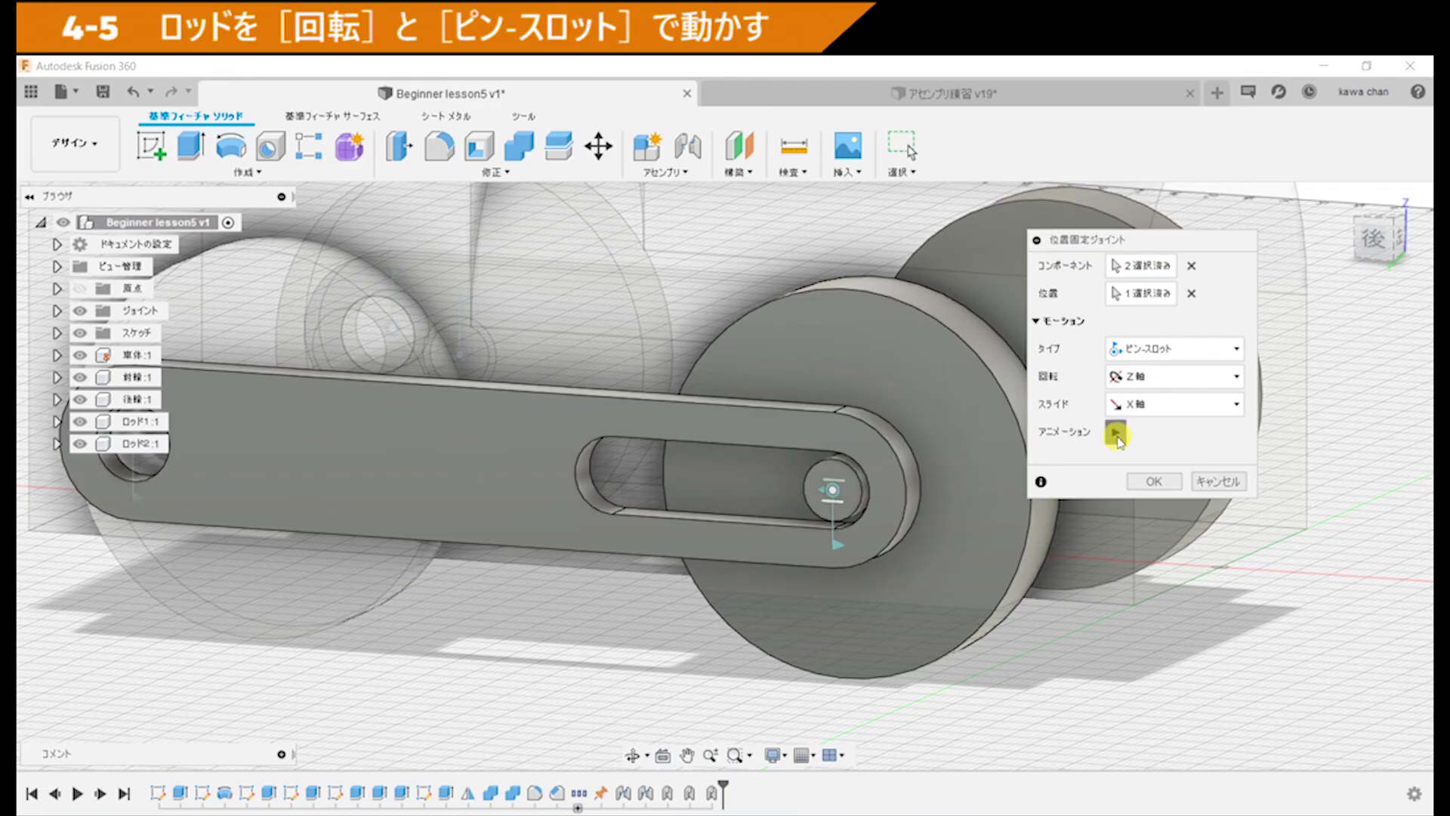
click(1115, 434)
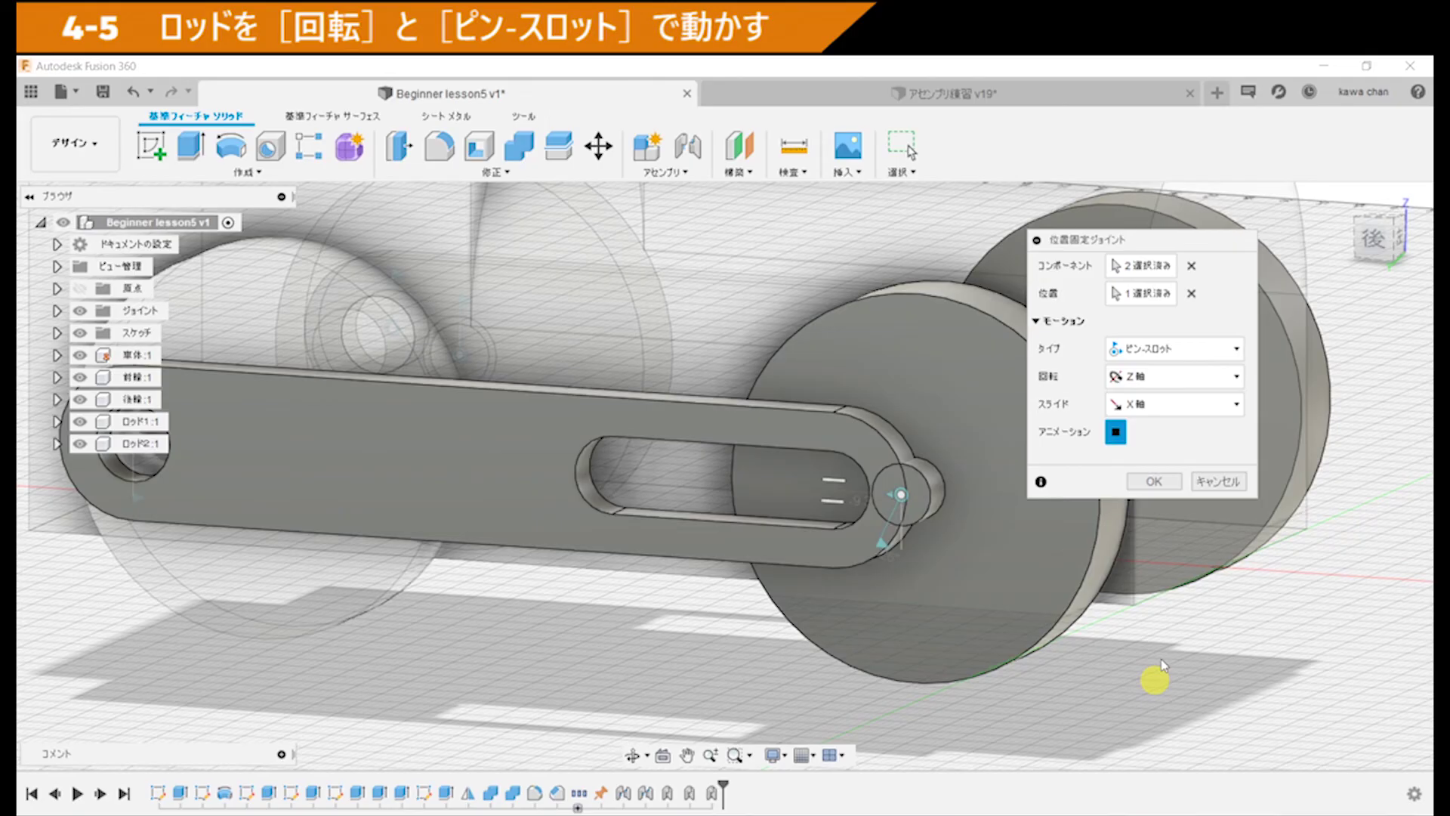
click(1156, 481)
scroll(1023, 670, down, 3)
mouse_move(1050, 638)
shift+middle_down()
mouse_move(874, 619)
mouse_move(1005, 543)
shift+middle_up()
drag(1005, 544, 904, 527)
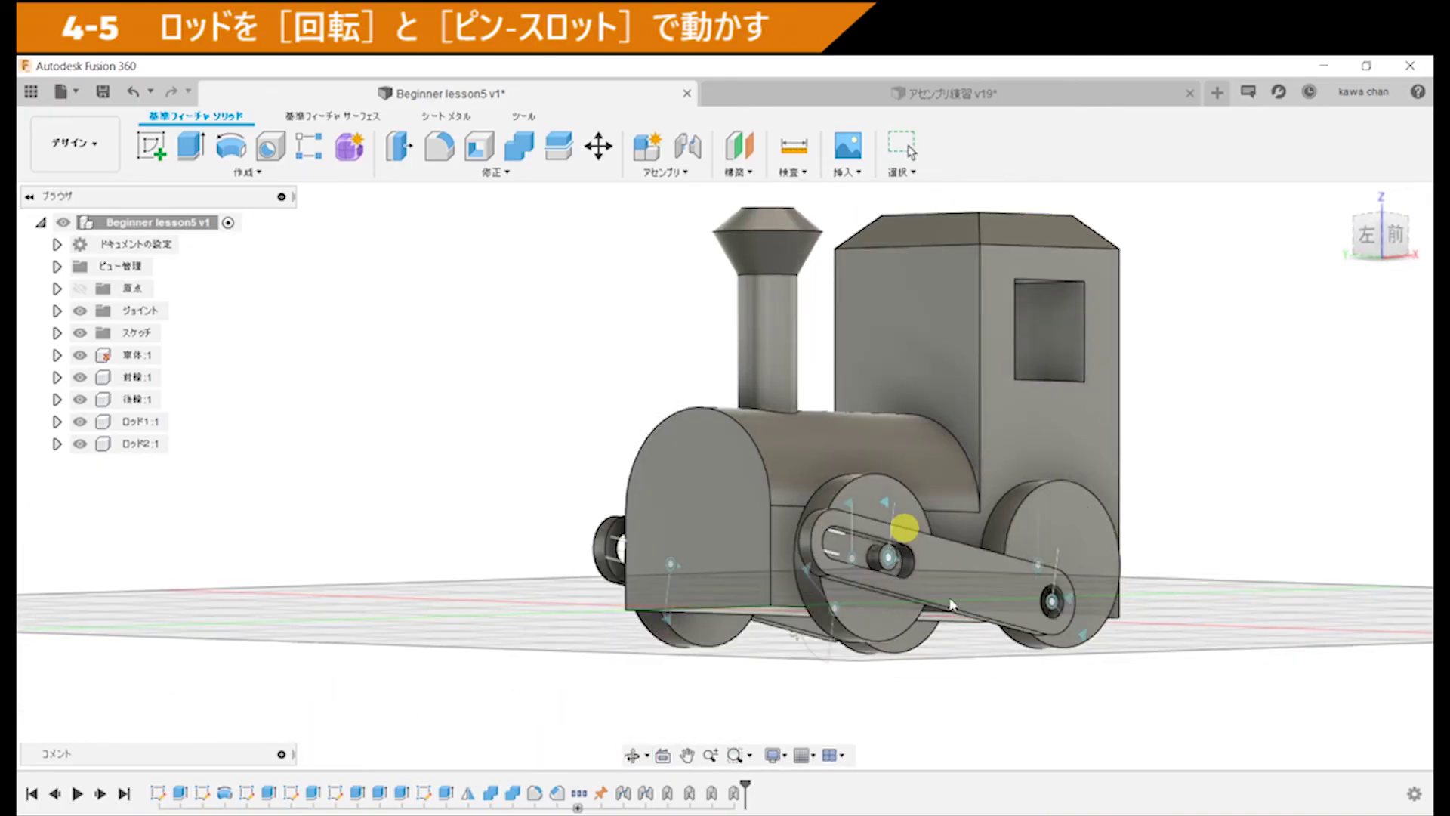
Step: Rotate the front wheel and watch ロッド2 follow, its pin sliding along the slot
mouse_move(950, 604)
mouse_down()
mouse_move(954, 471)
mouse_move(1004, 588)
mouse_move(1012, 546)
mouse_up()
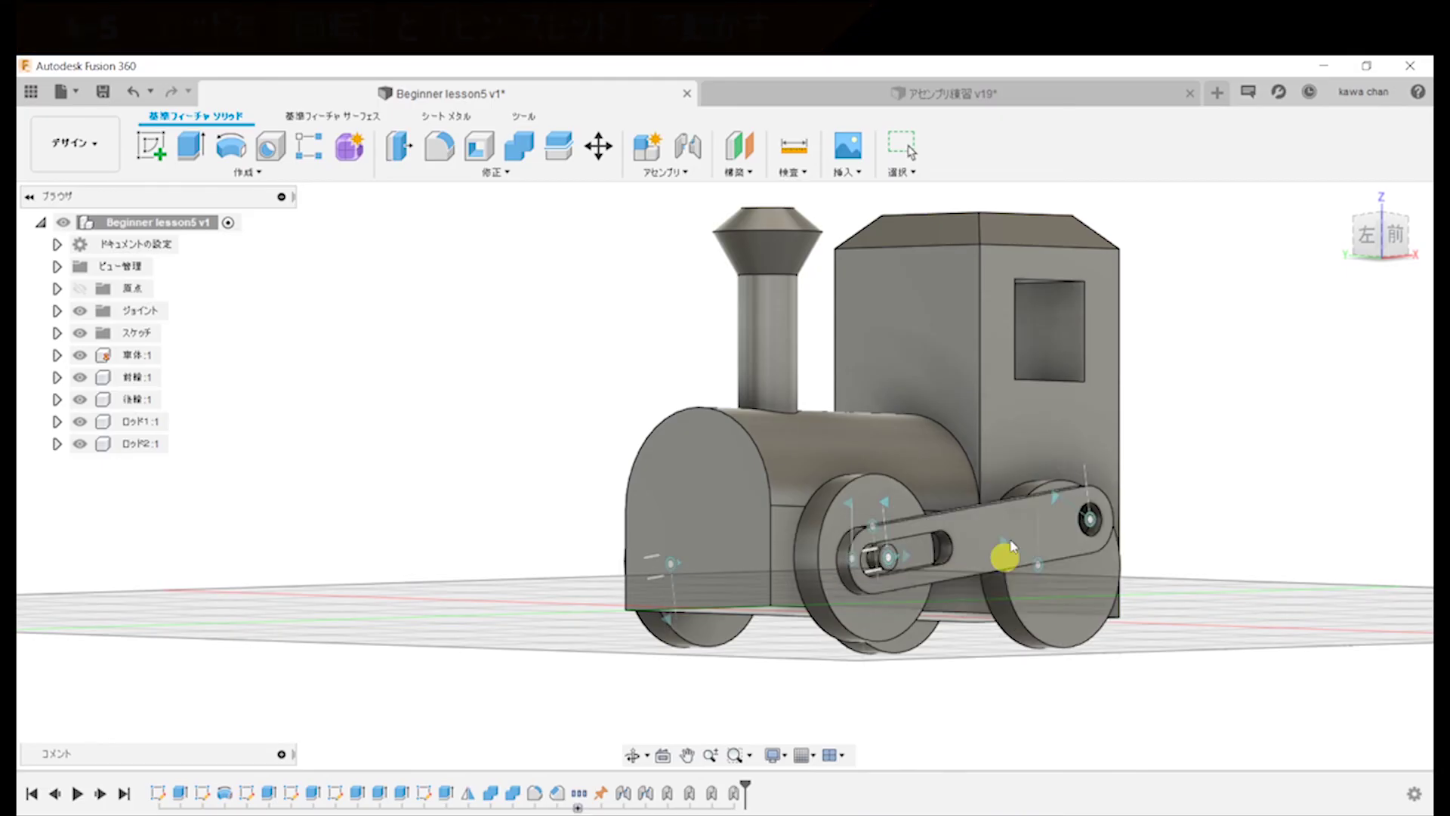
mouse_move(1013, 545)
mouse_down()
mouse_move(936, 497)
mouse_move(1027, 565)
mouse_up()
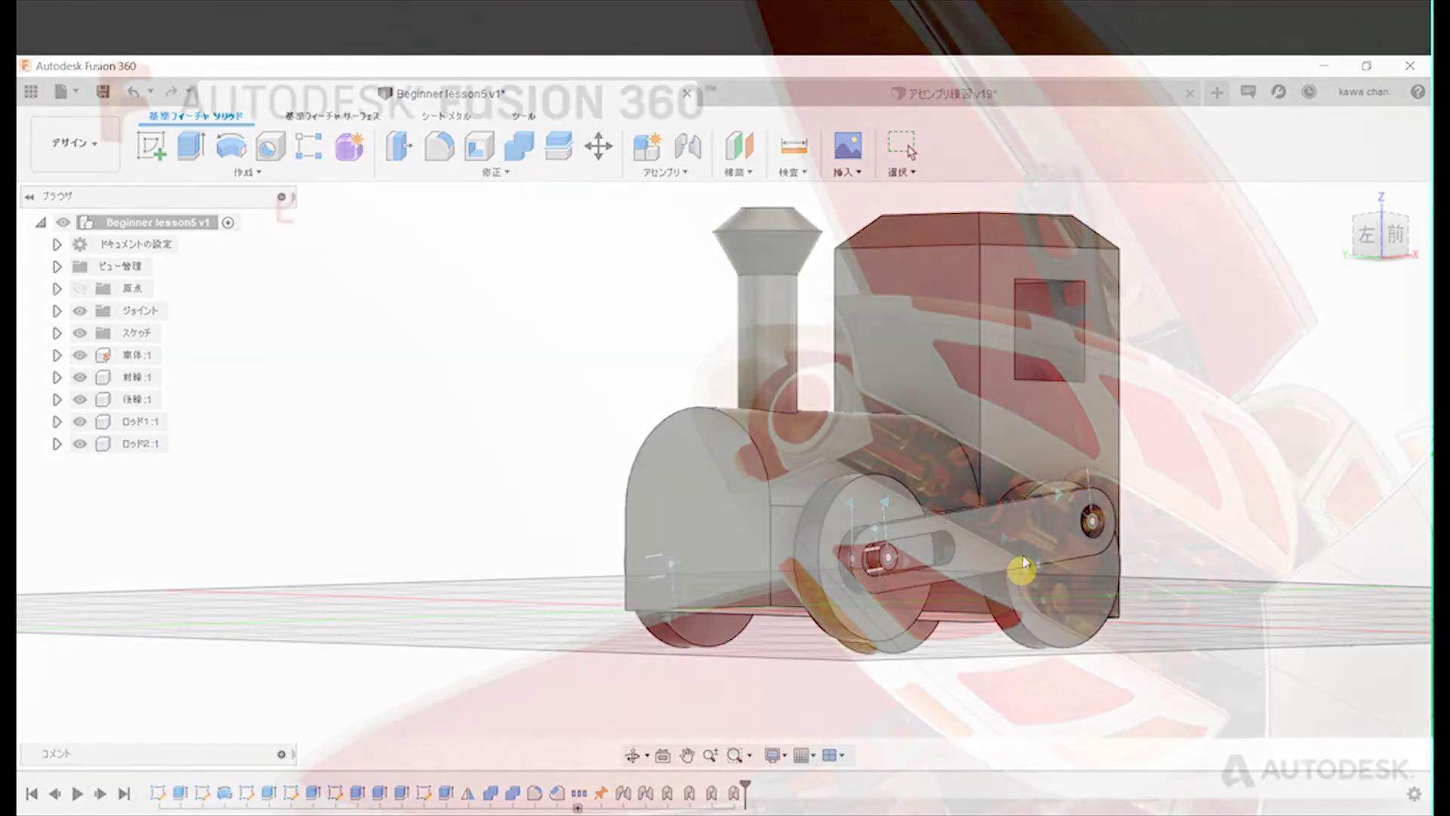